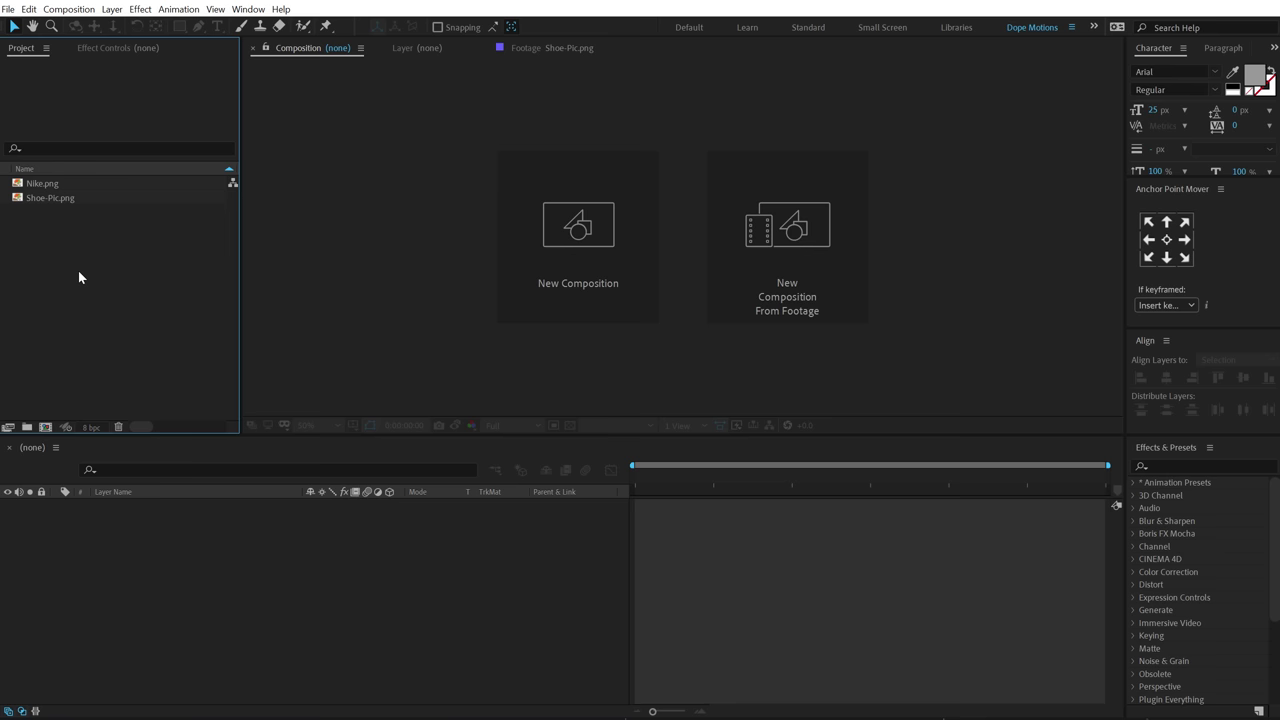
- Preview Shoe-Pic.png over the transparency grid, then view the Nike.png logo
double_click(50, 199)
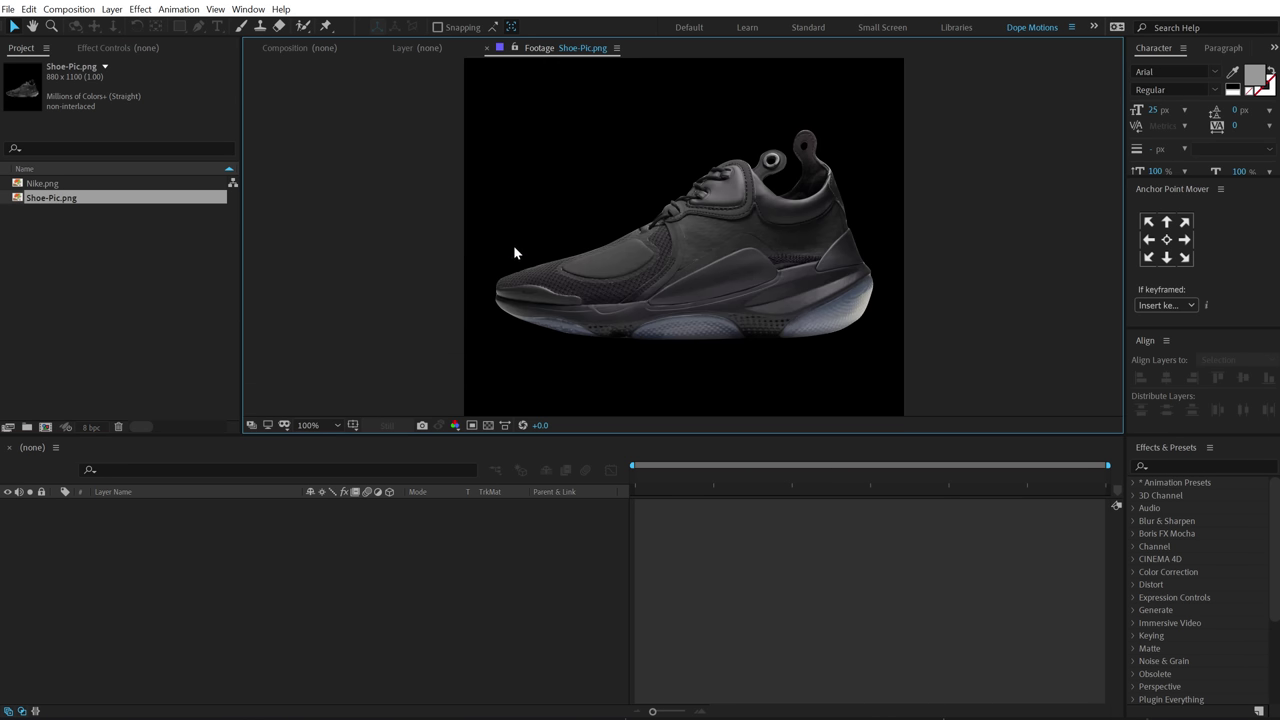
left_click(487, 425)
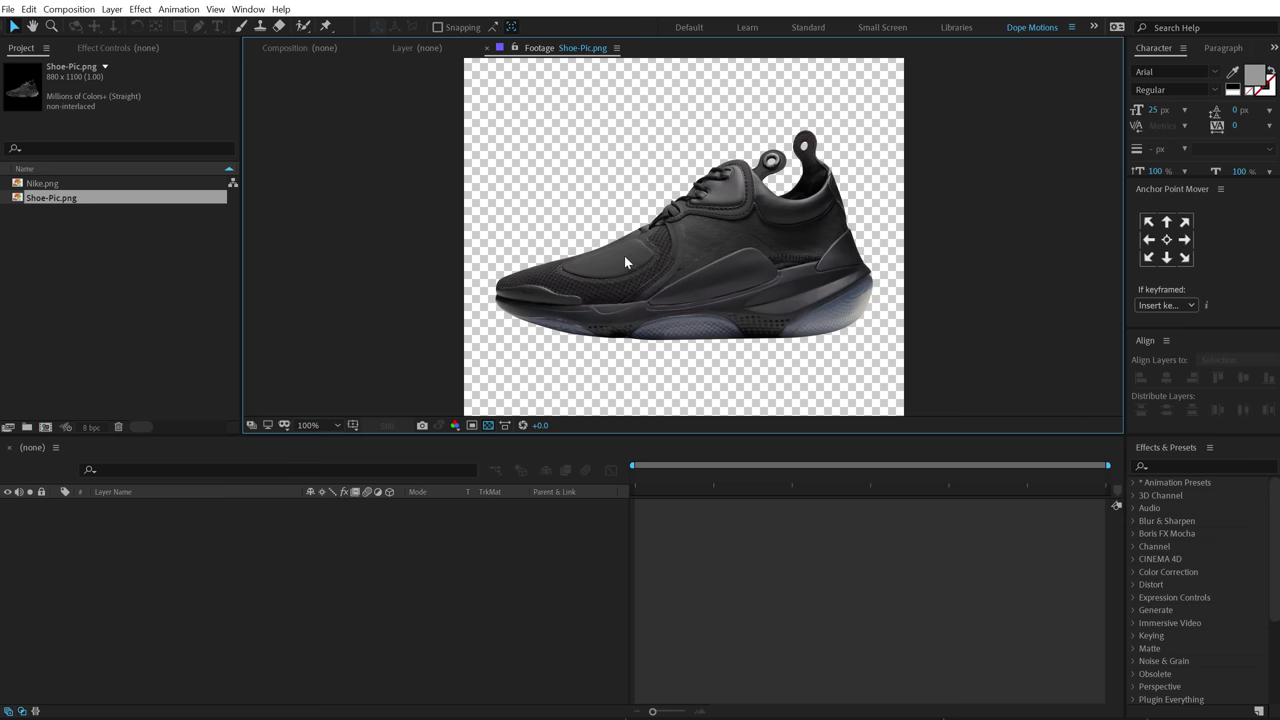
double_click(45, 184)
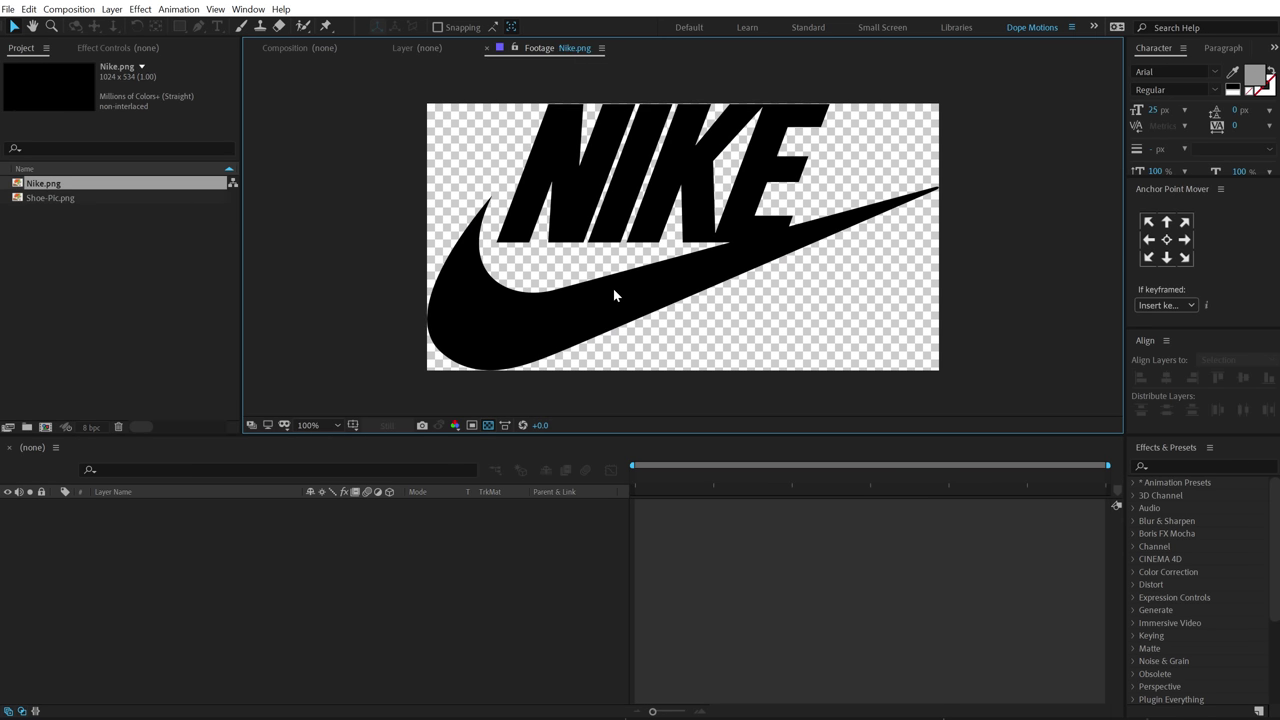
left_click(133, 245)
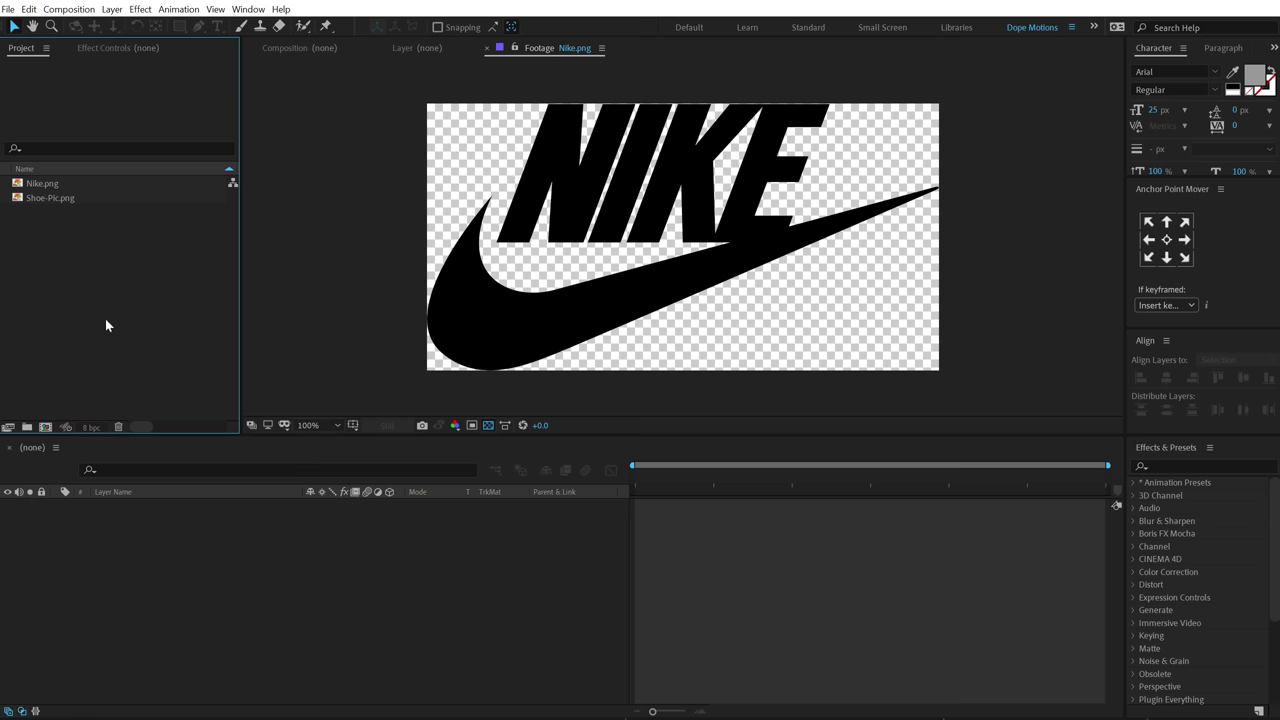
- Make a new composition, aspect lock off, 1920×1080, named Render, 10 seconds long
left_click(45, 428)
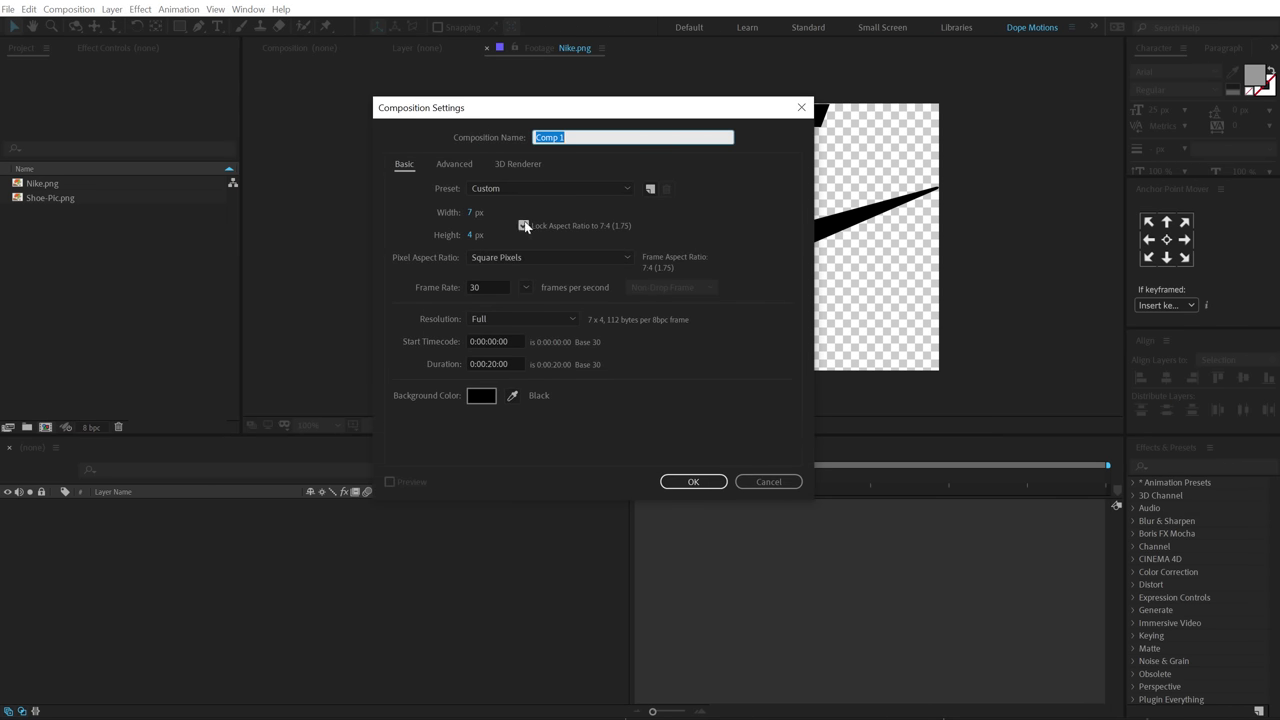
left_click(524, 226)
left_click(469, 216)
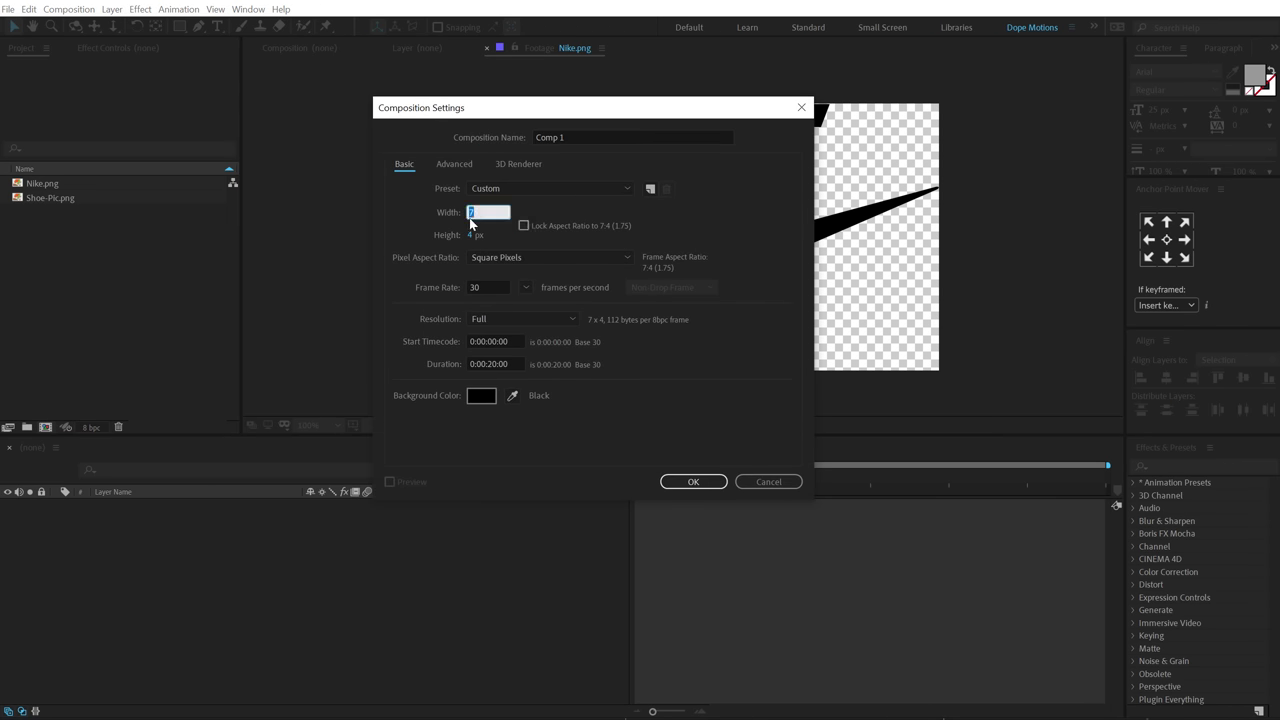
type("1920")
key("Tab")
type("1080")
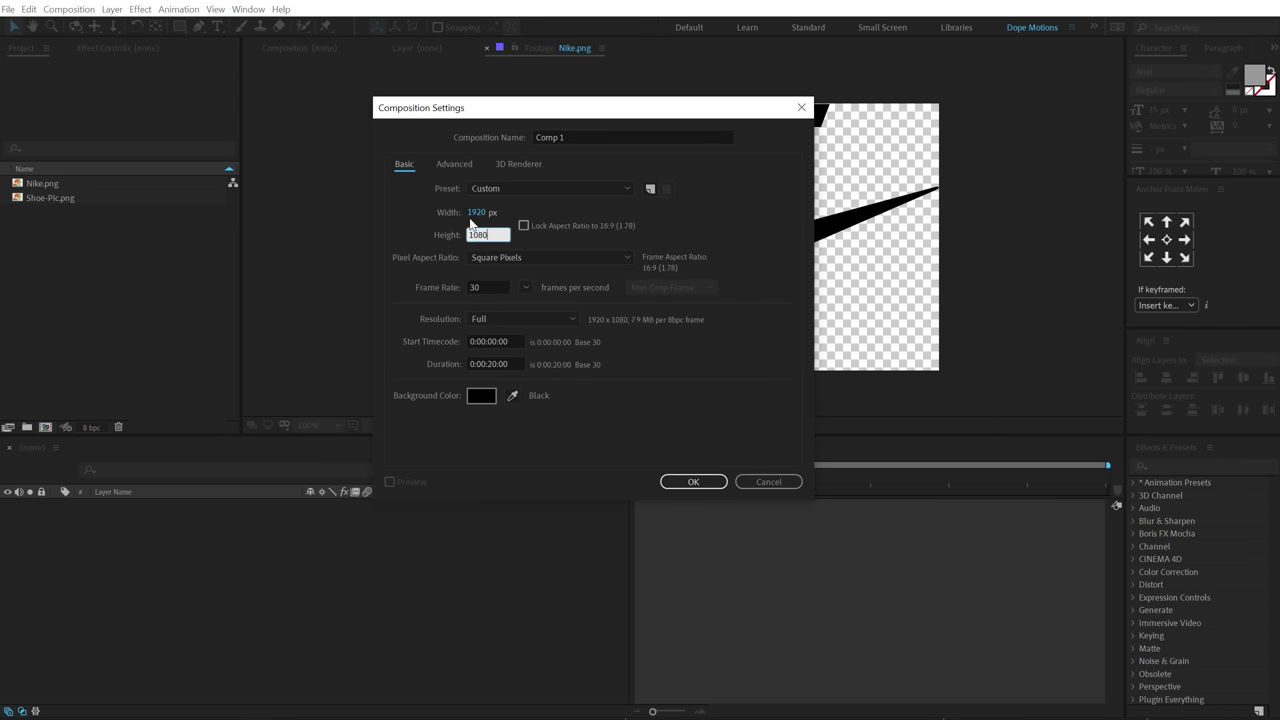
key("Tab")
left_click(582, 141)
type("Render")
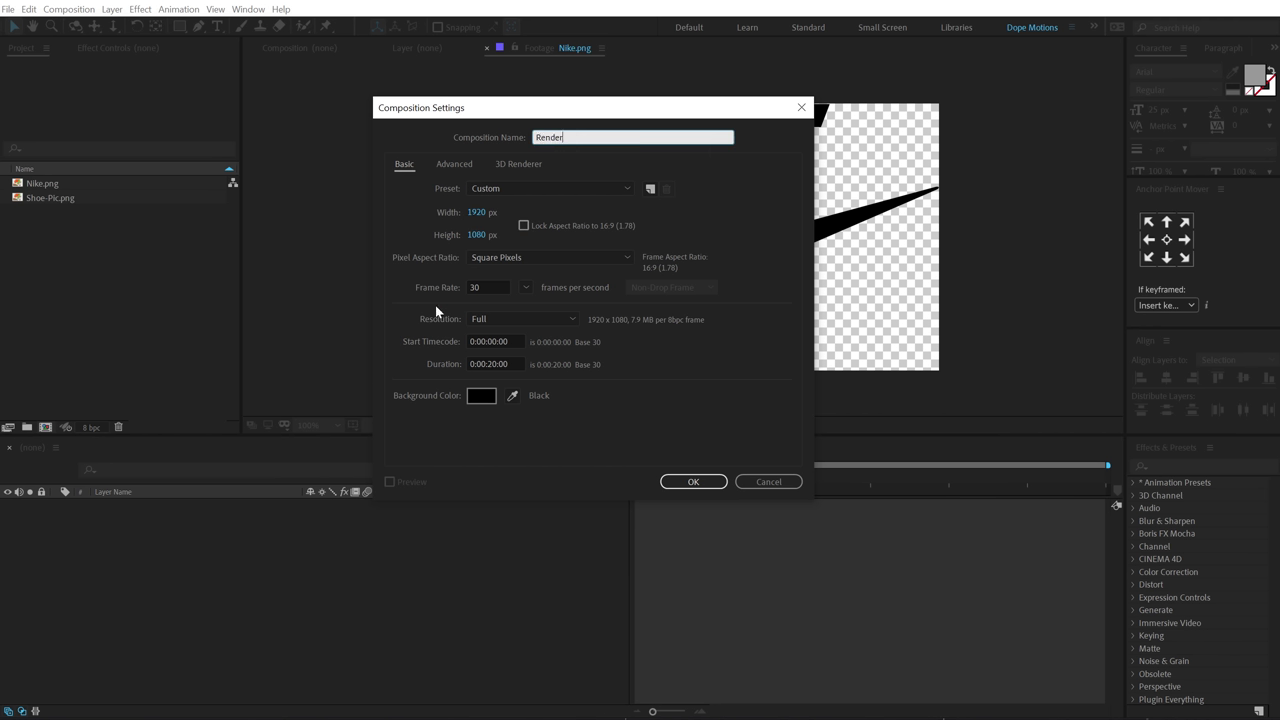
left_click(514, 364)
type("1000")
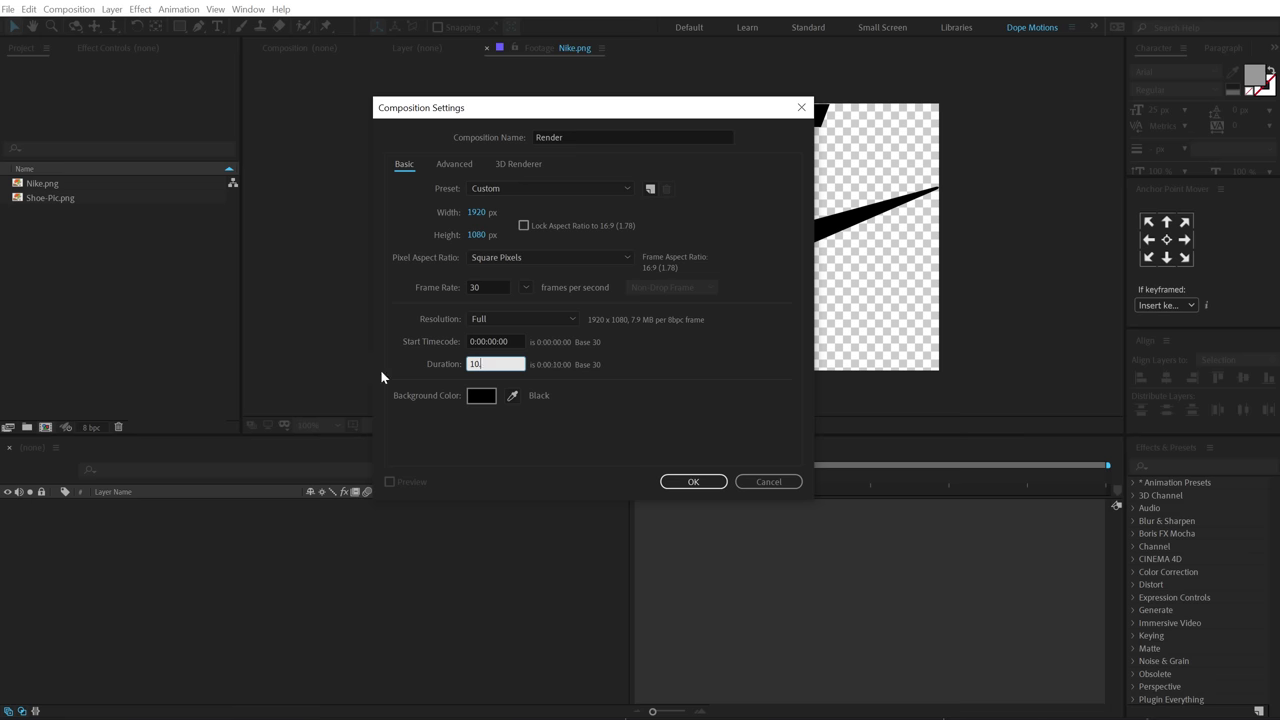
key("Tab")
left_click(695, 482)
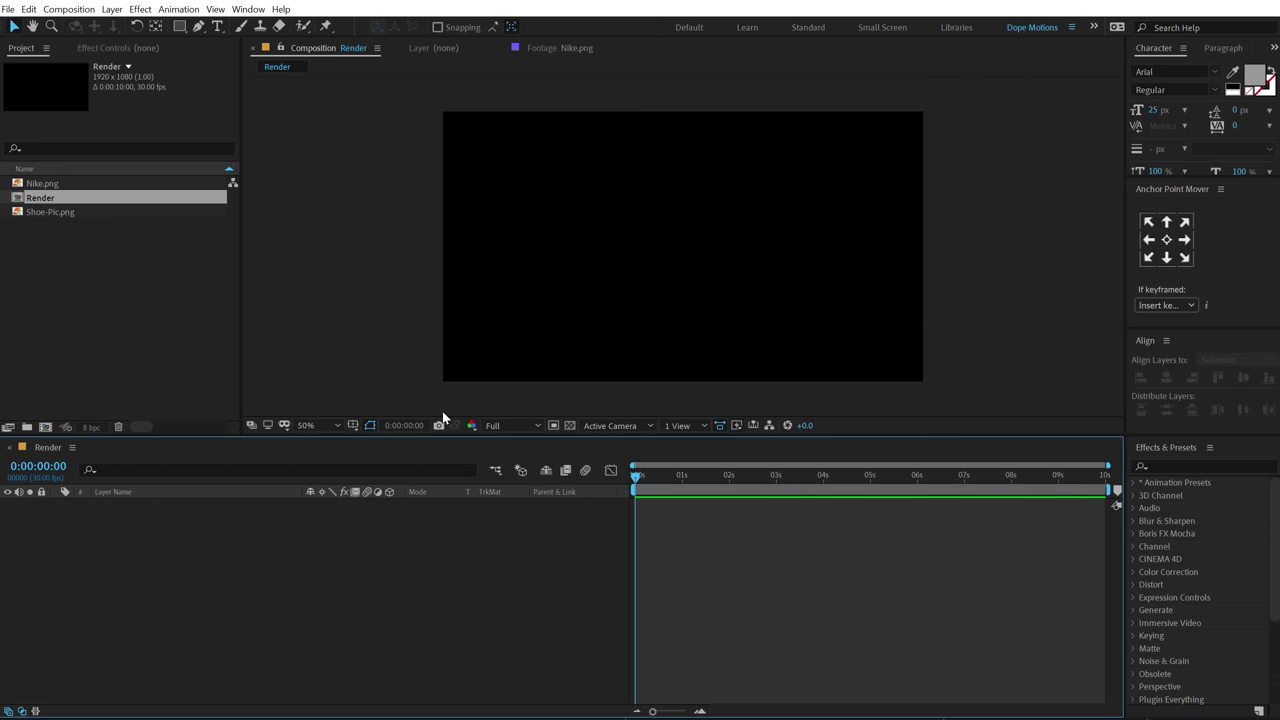
- Create a new 1080×1080 composition named Media
left_click(45, 427)
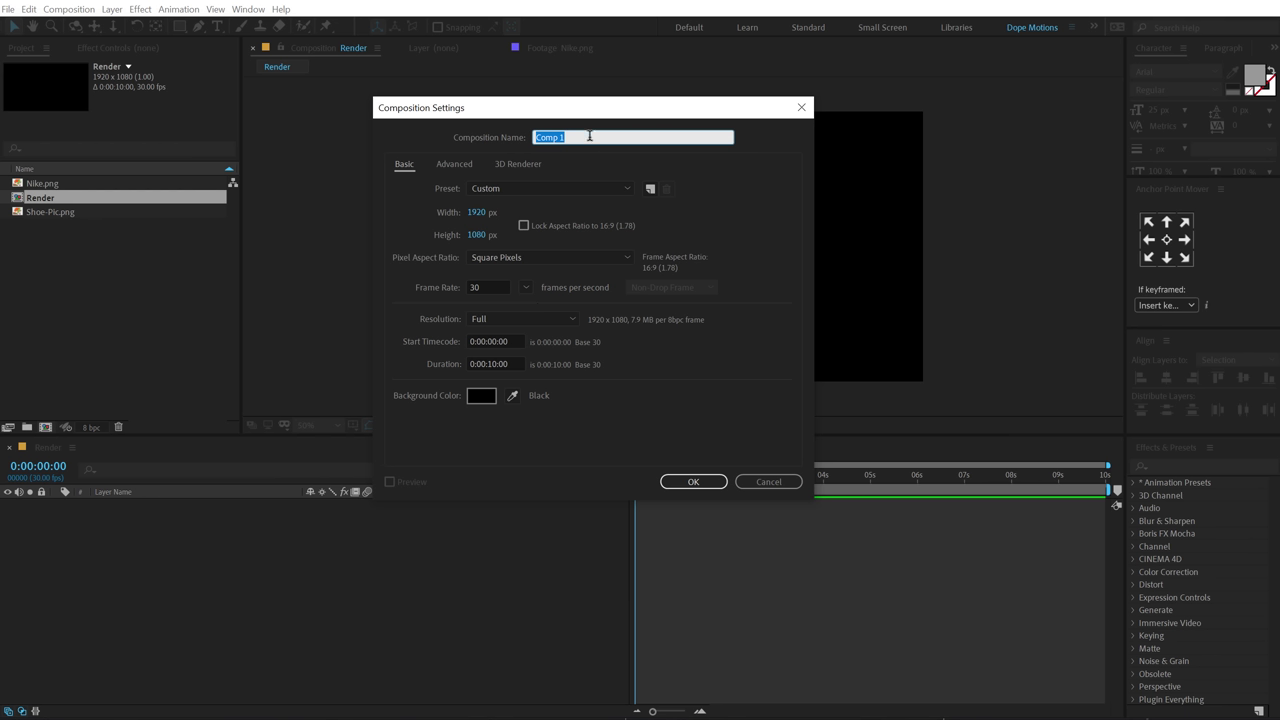
type("Media")
left_click(476, 213)
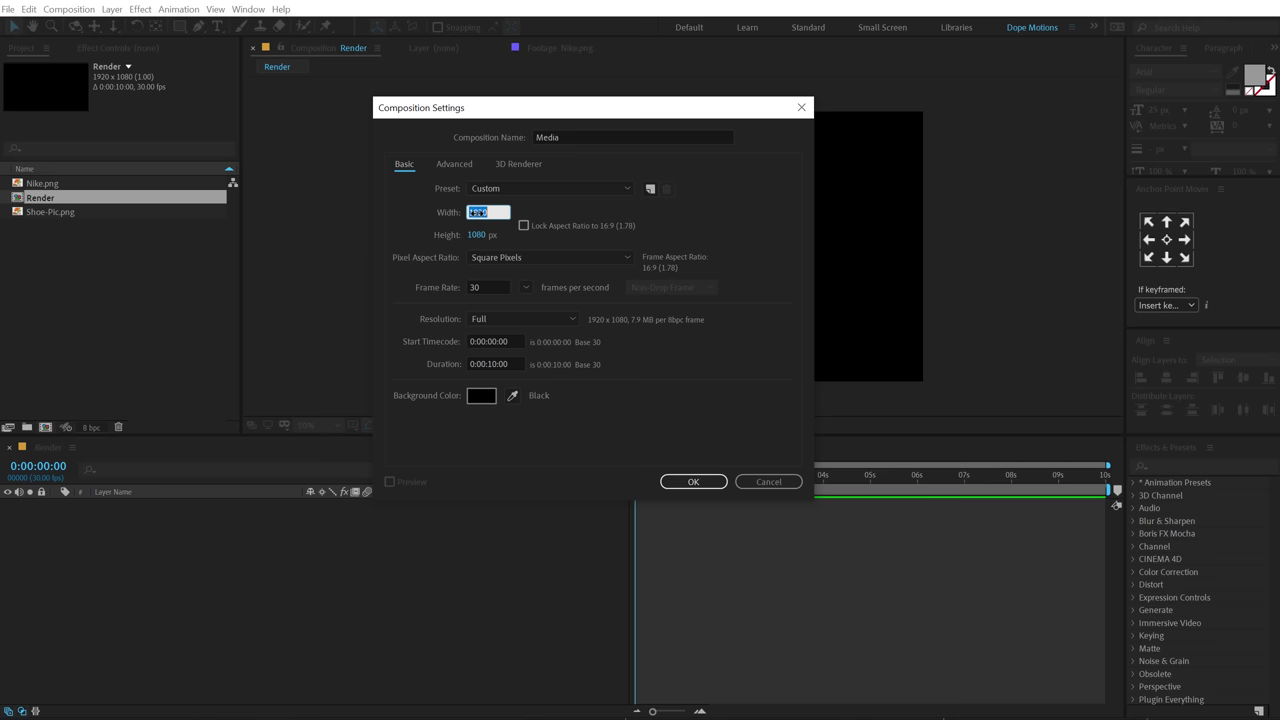
type("1080")
left_click(756, 408)
left_click(693, 482)
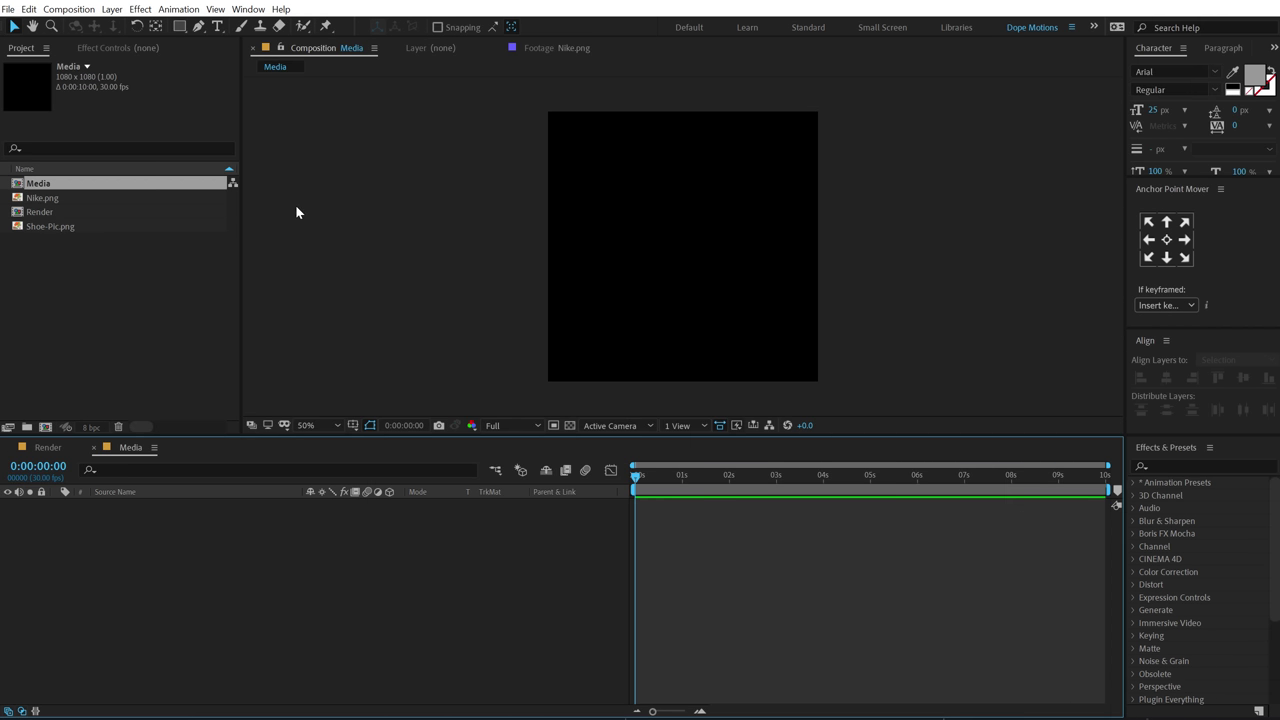
- Put Shoe-Pic.png into the Media timeline and return to the Render composition
left_click_drag(50, 227, 200, 510)
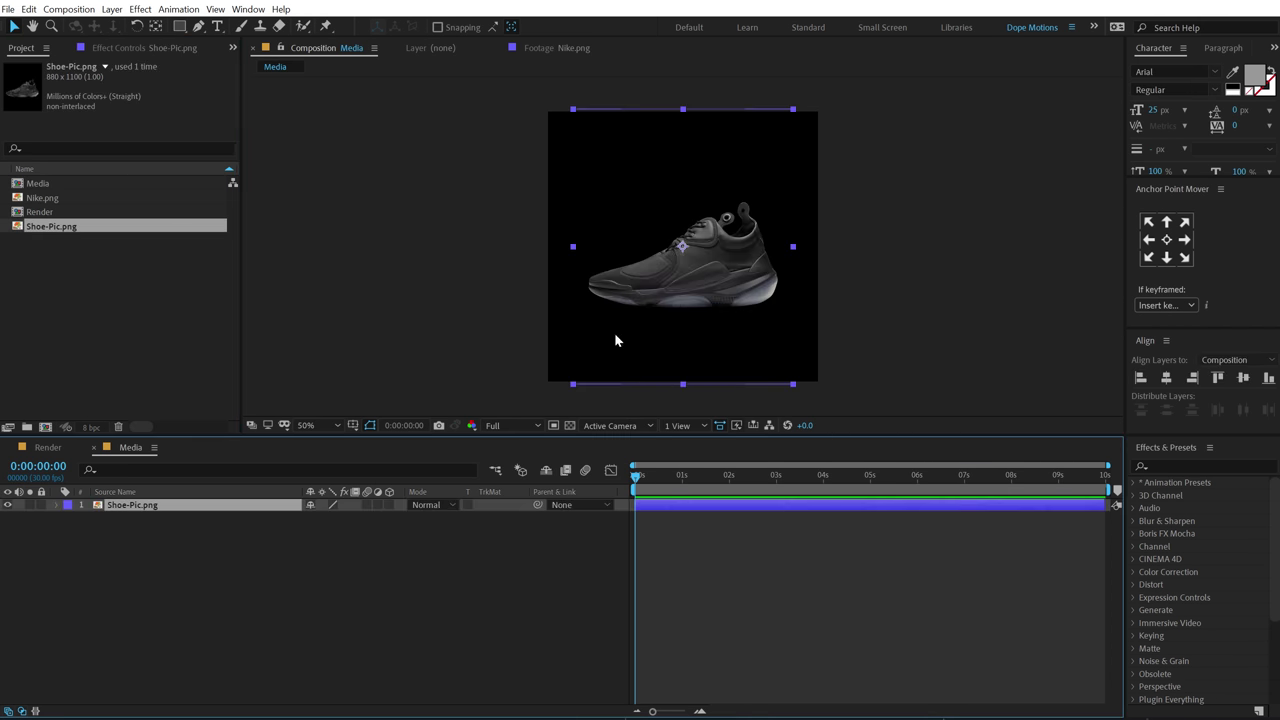
left_click(231, 603)
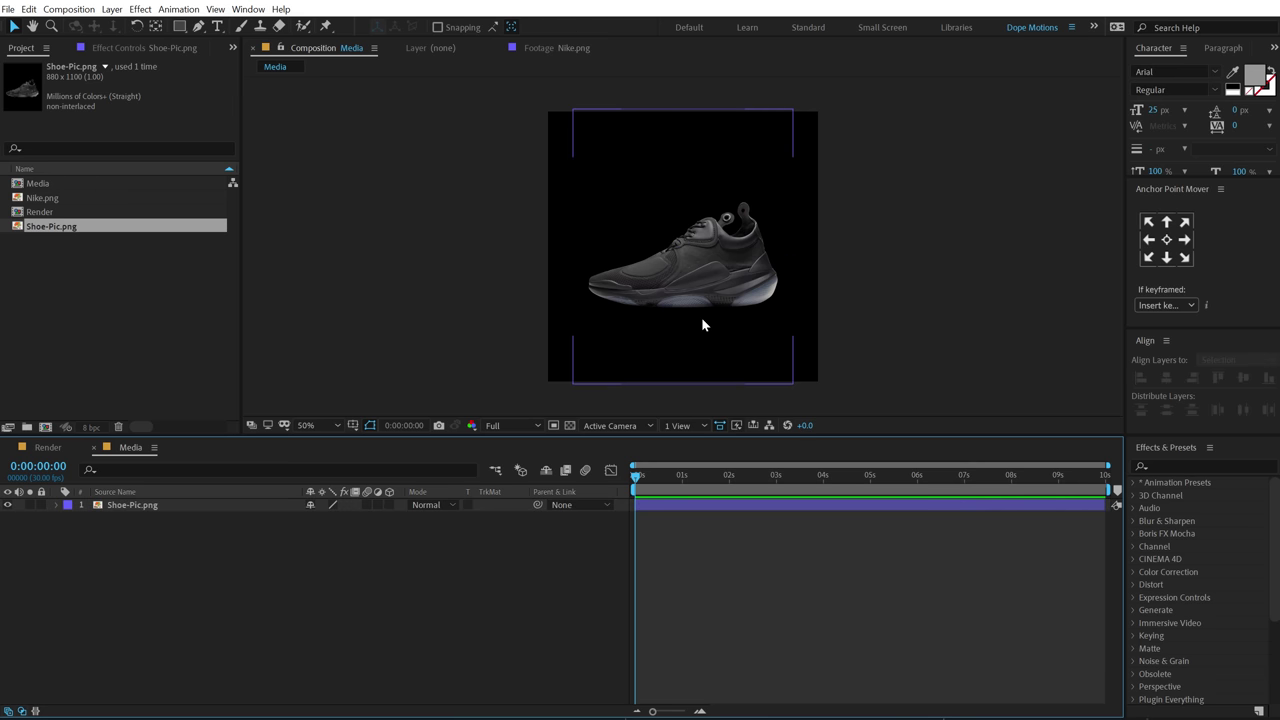
left_click(60, 448)
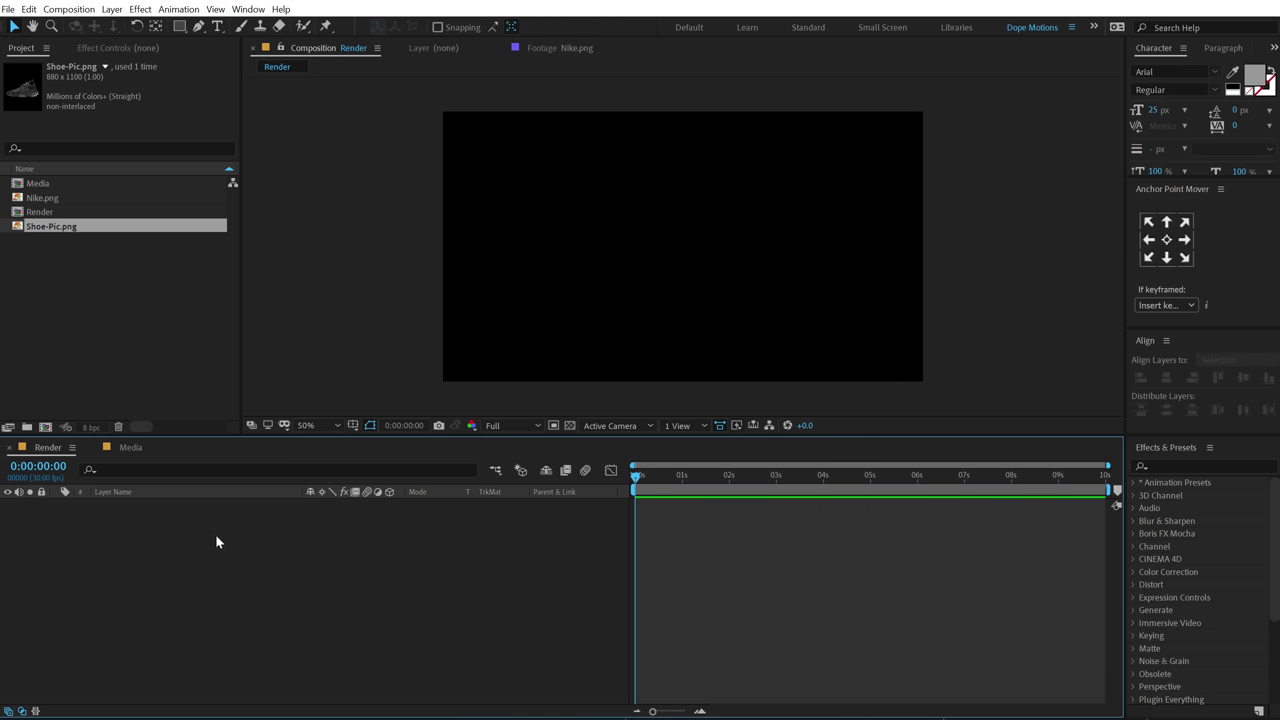
- Add a light grey (F0F0F0) solid named BG to the Render composition
key("ctrl+y")
type("BG")
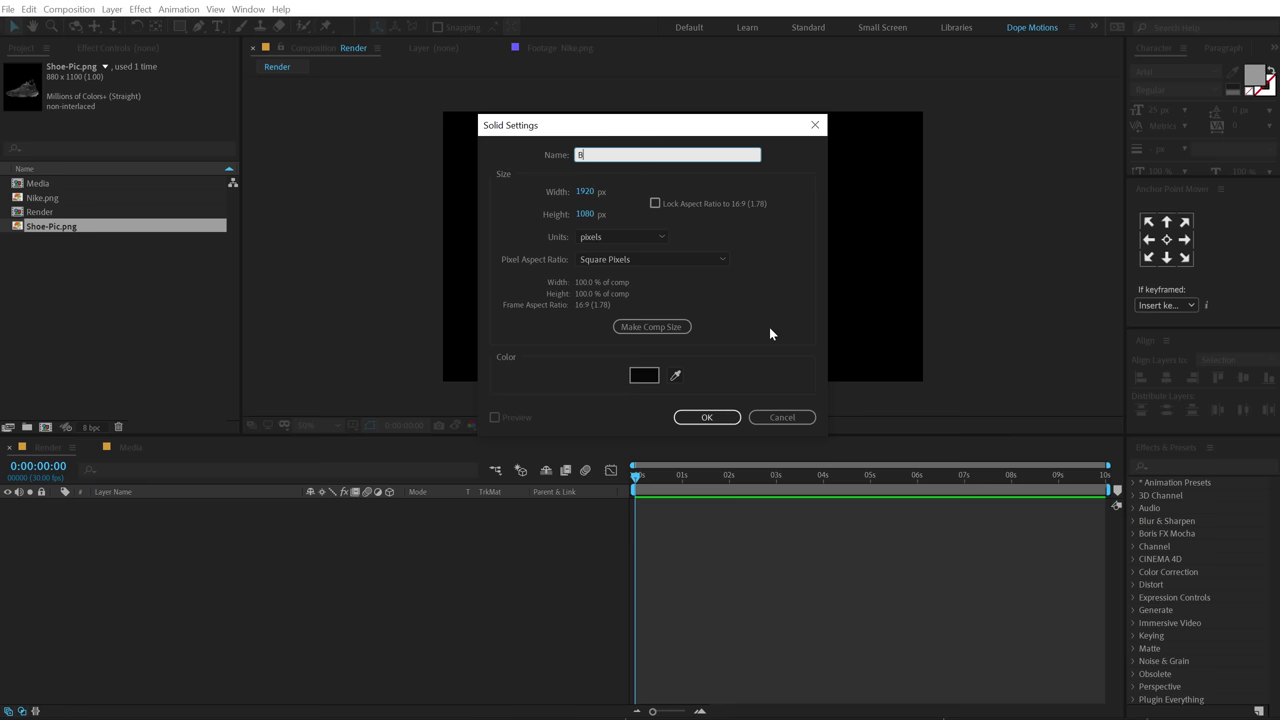
left_click(643, 377)
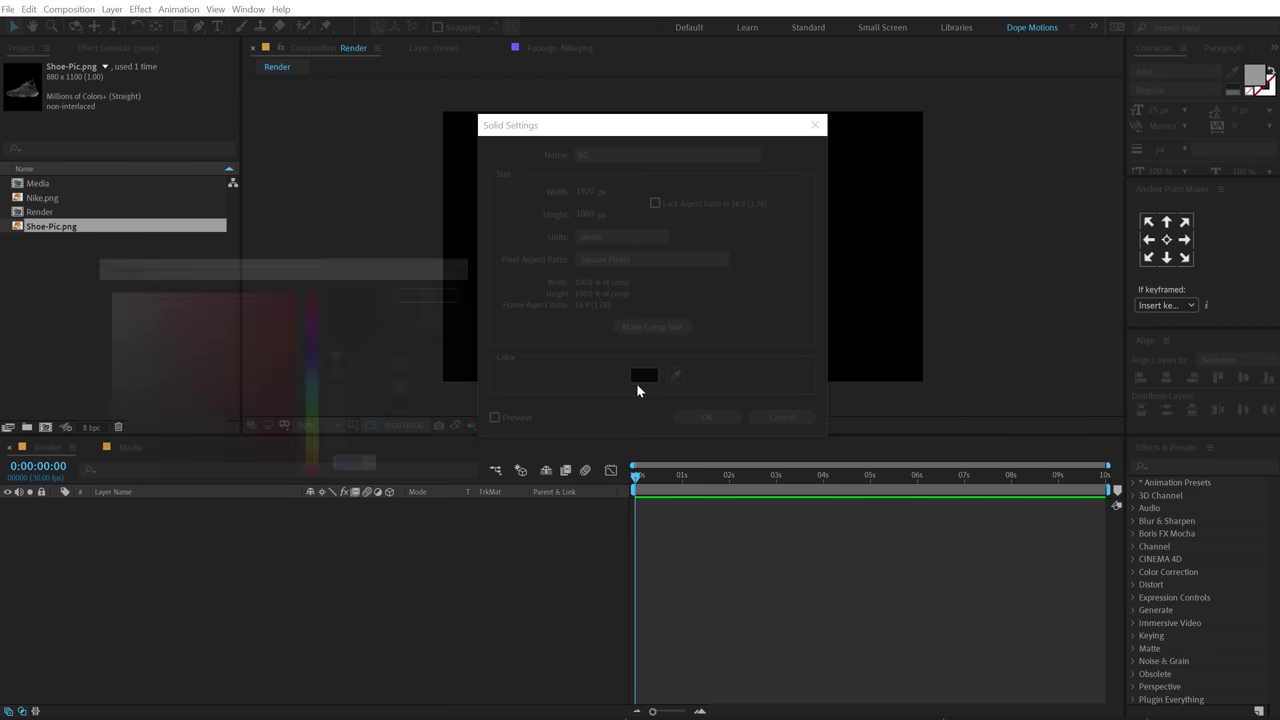
left_click_drag(171, 329, 75, 304)
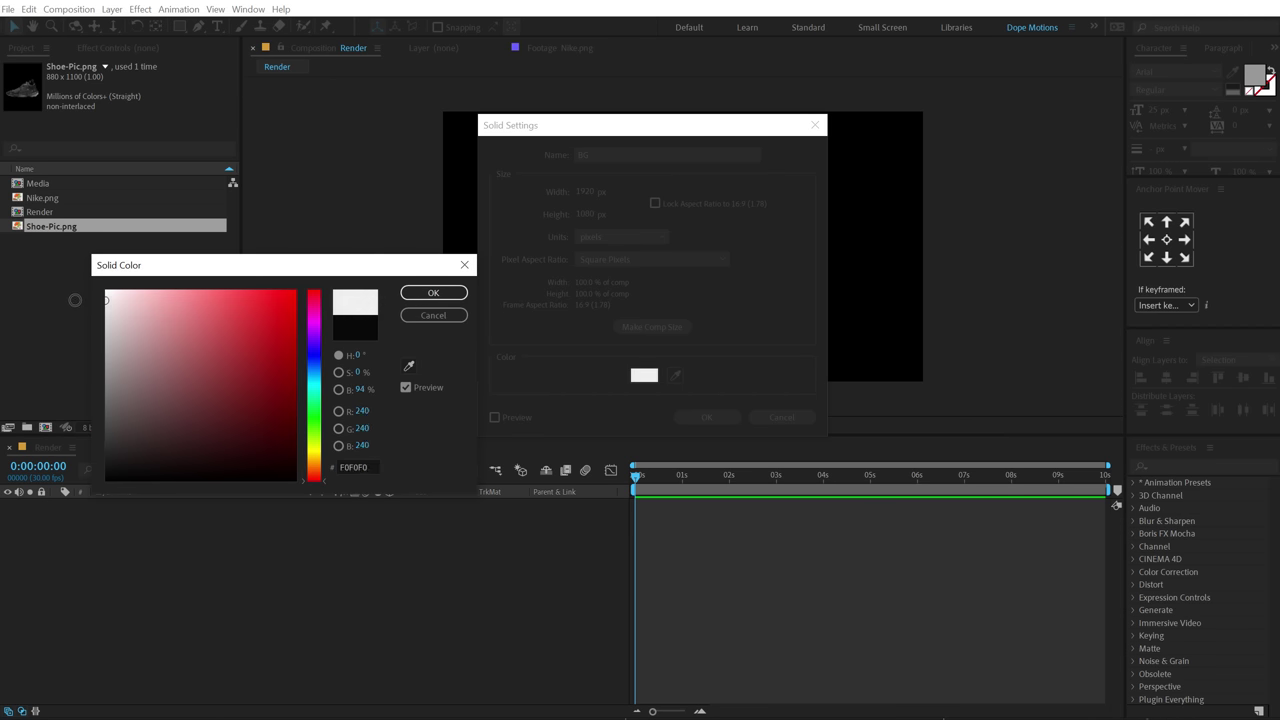
left_click(433, 292)
left_click(703, 418)
left_click(239, 576)
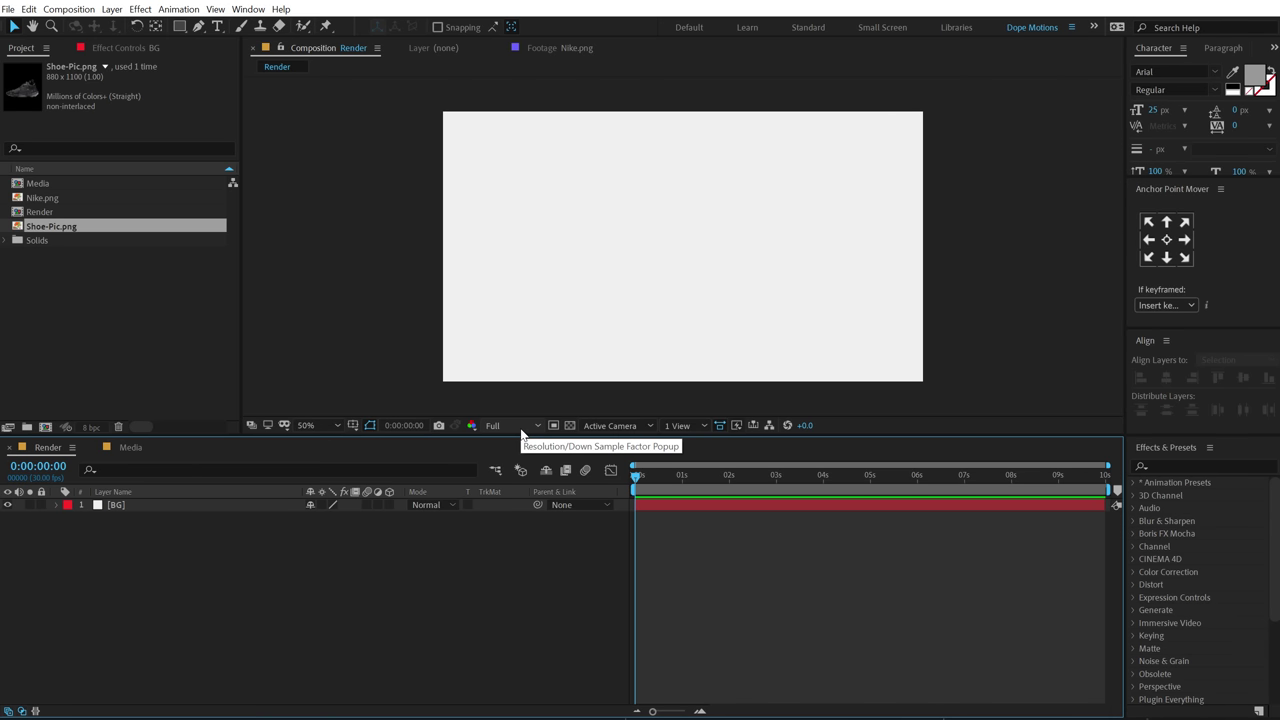
- Create a new 1080×1080 composition named Circles
left_click(106, 362)
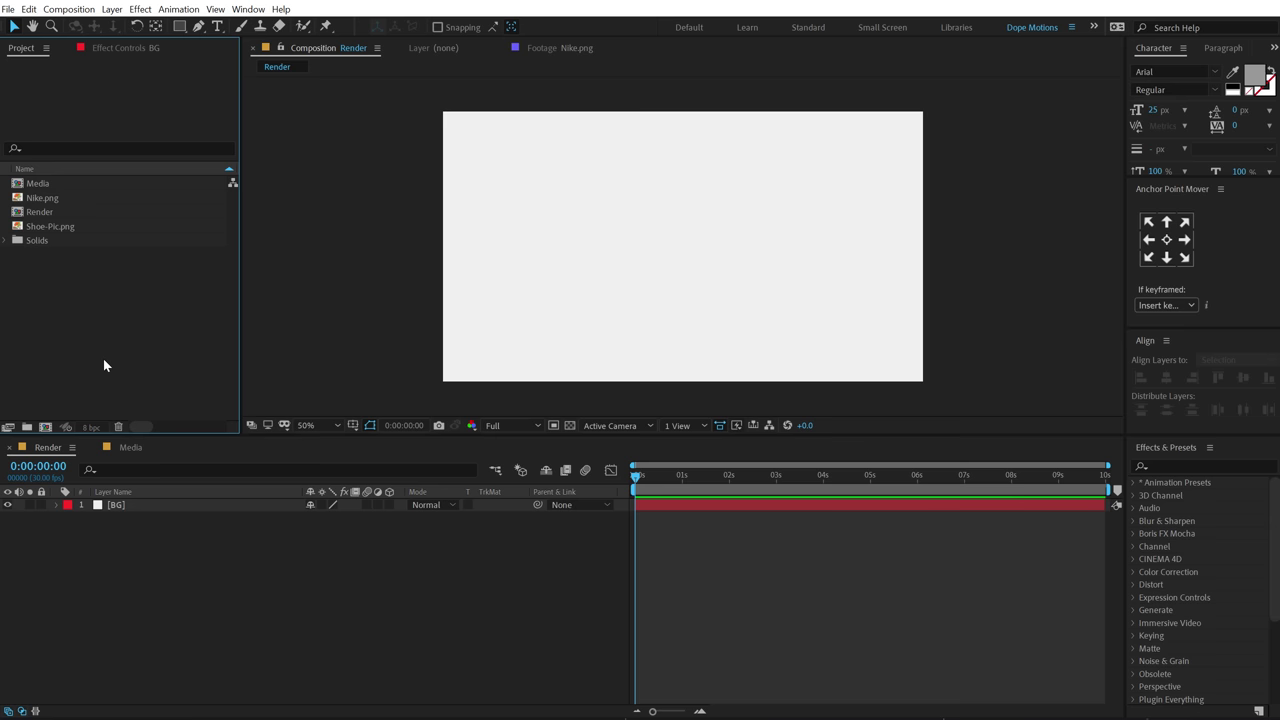
left_click(45, 426)
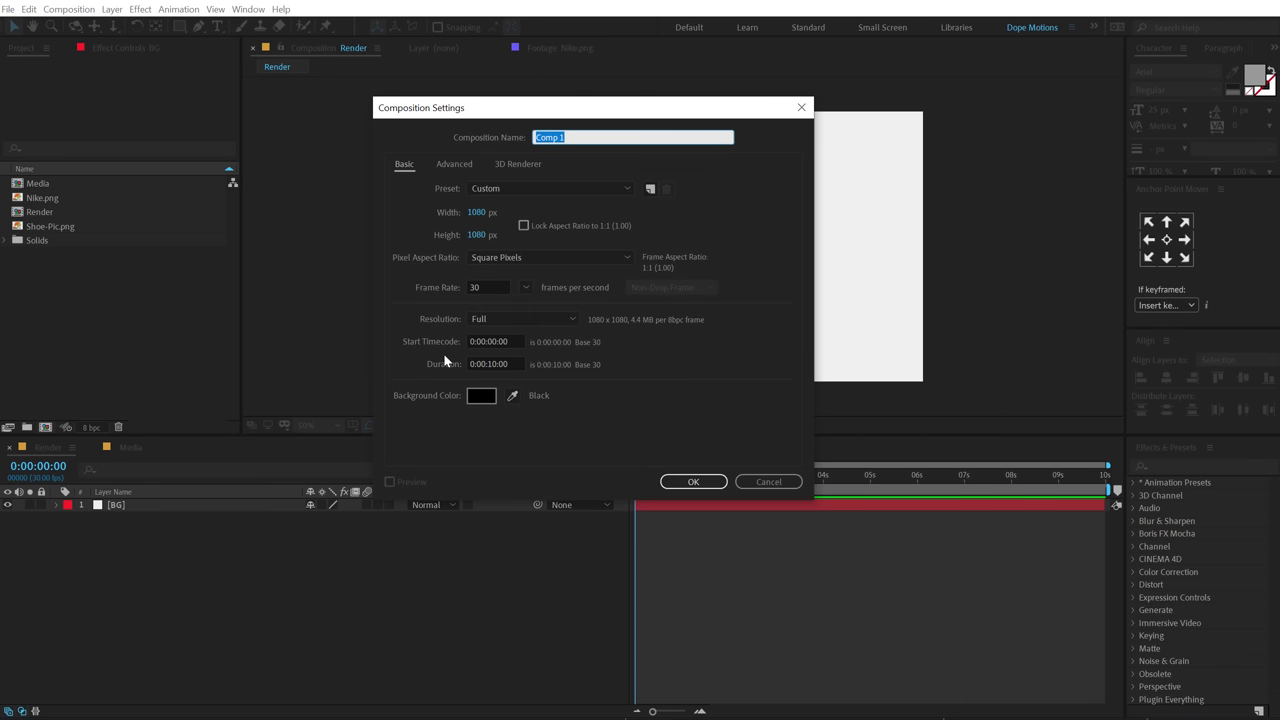
type("Circles")
left_click(665, 481)
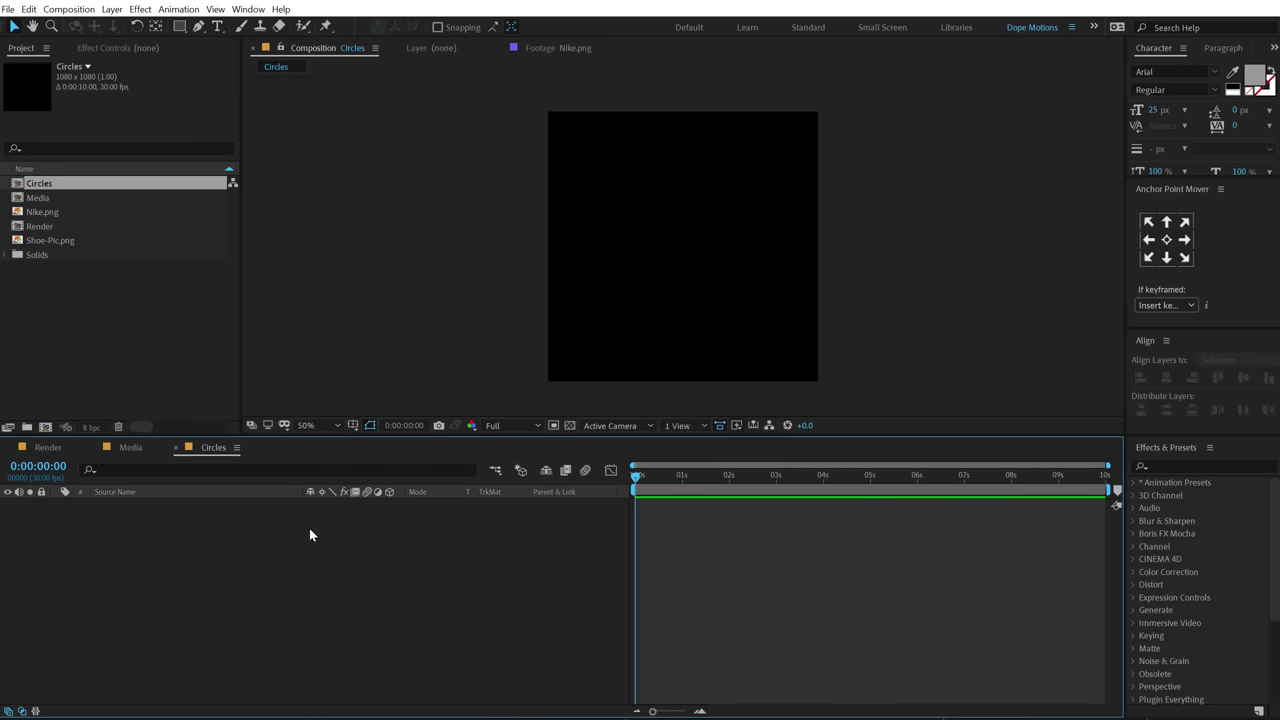
- Add a full-size ellipse shape layer and set its Ellipse Path size to 738×738
mouse_move(179, 30)
left_mouse_down()
mouse_move(280, 45)
mouse_move(227, 55)
left_mouse_up()
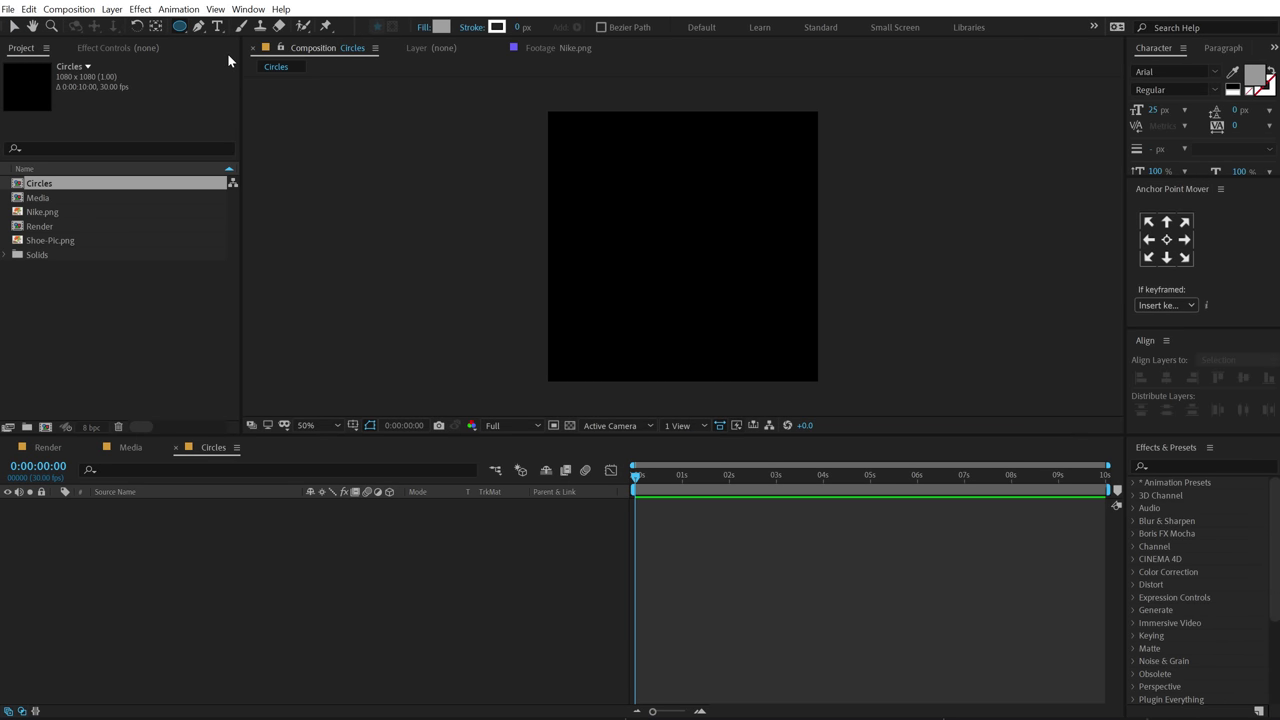
double_click(179, 30)
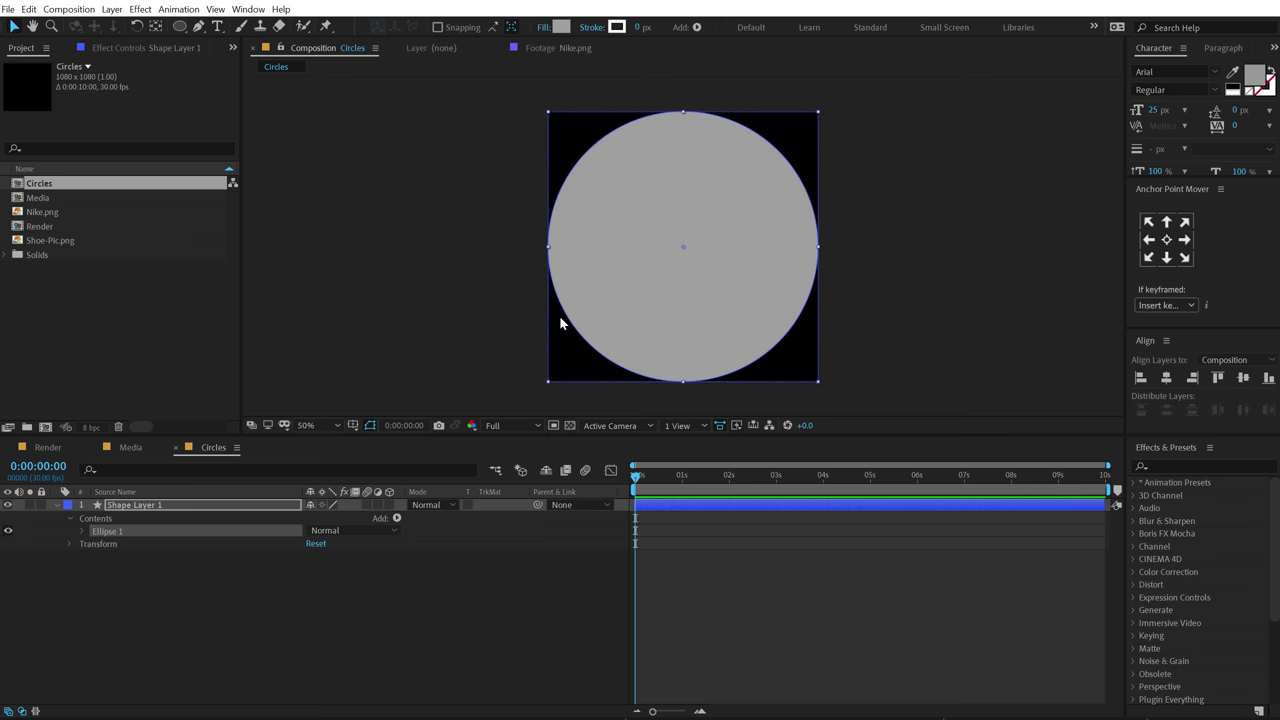
left_click(82, 531)
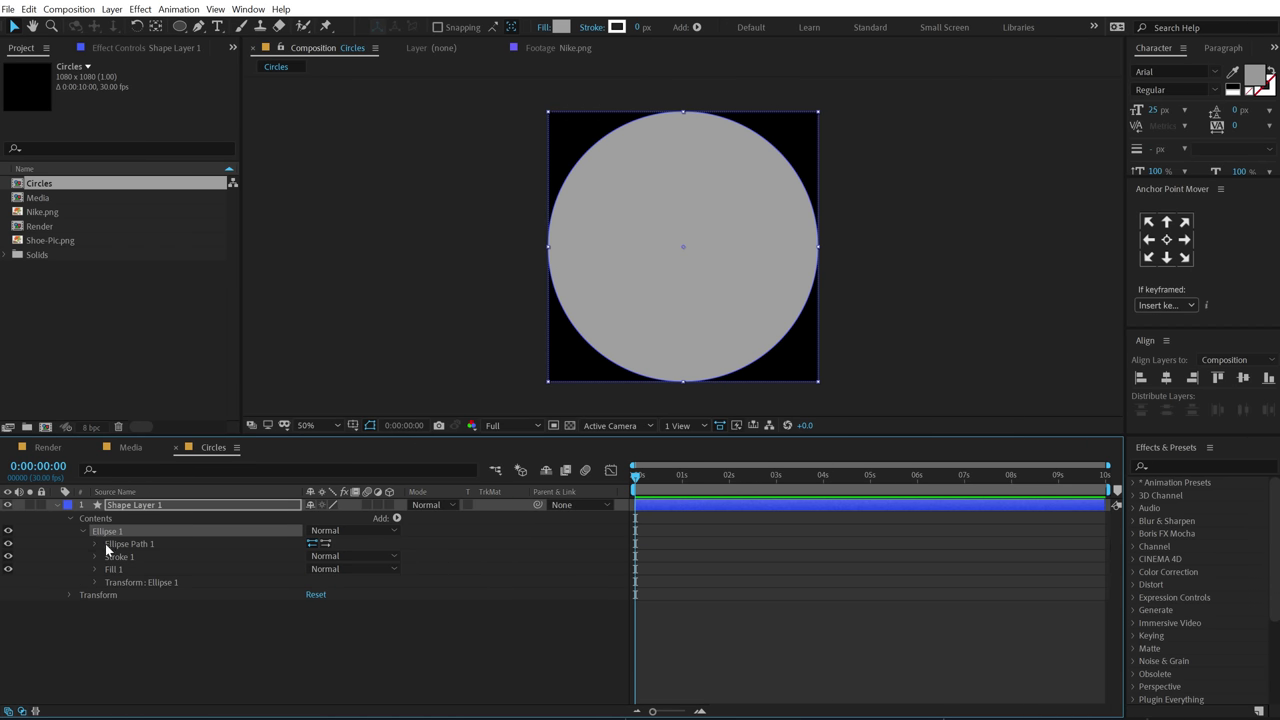
left_click(95, 543)
left_click_drag(358, 556, 135, 556)
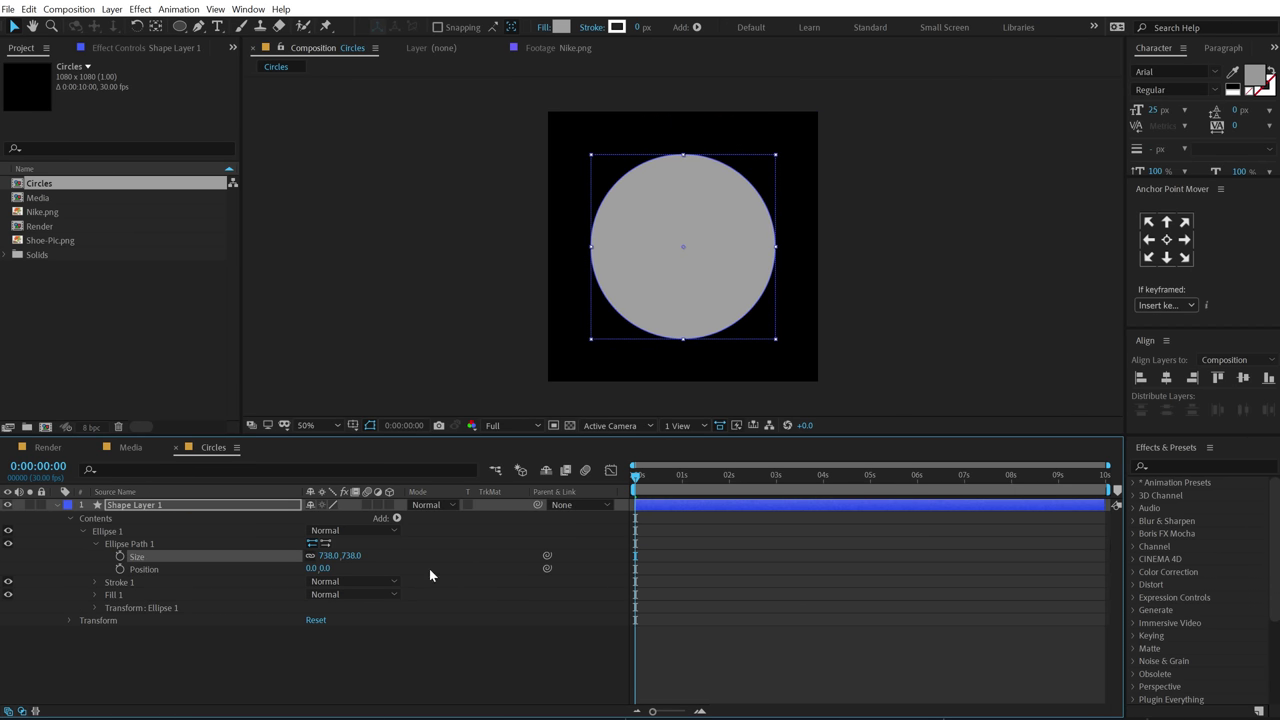
left_click(139, 507)
- Add a Bevel and Emboss layer style to Shape Layer 1 and make its fill near-white
right_click(139, 507)
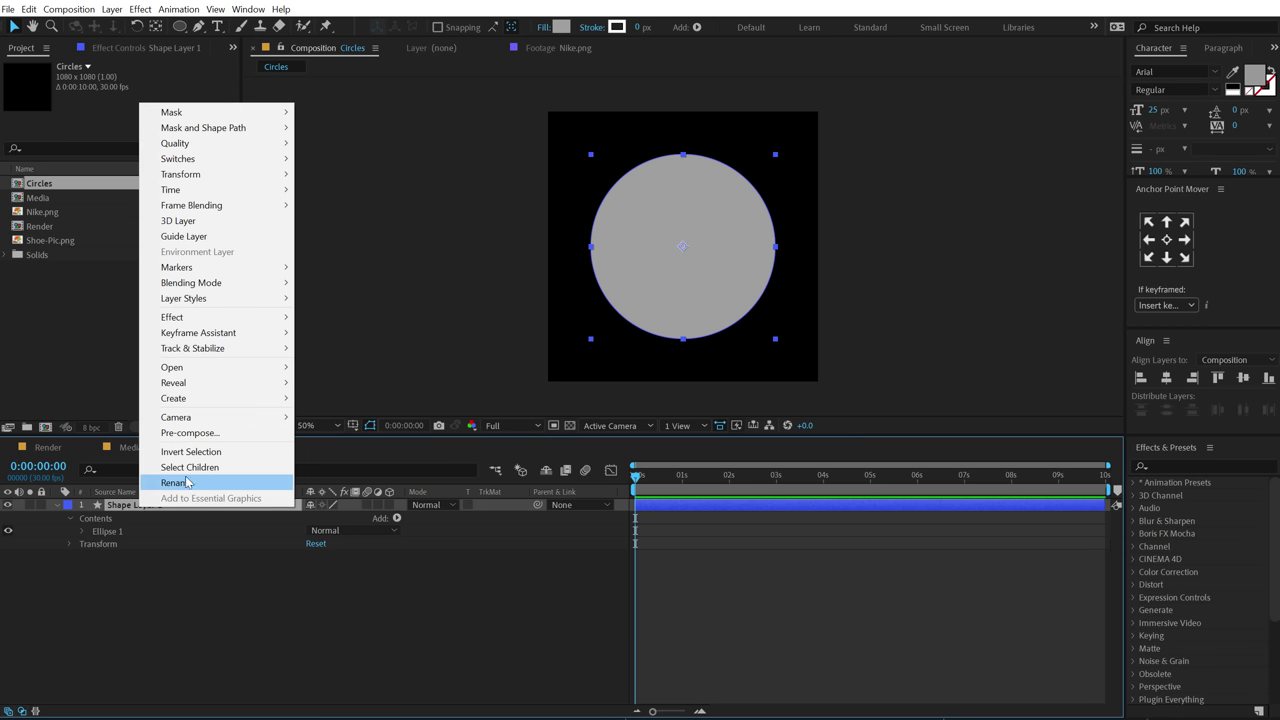
mouse_move(238, 304)
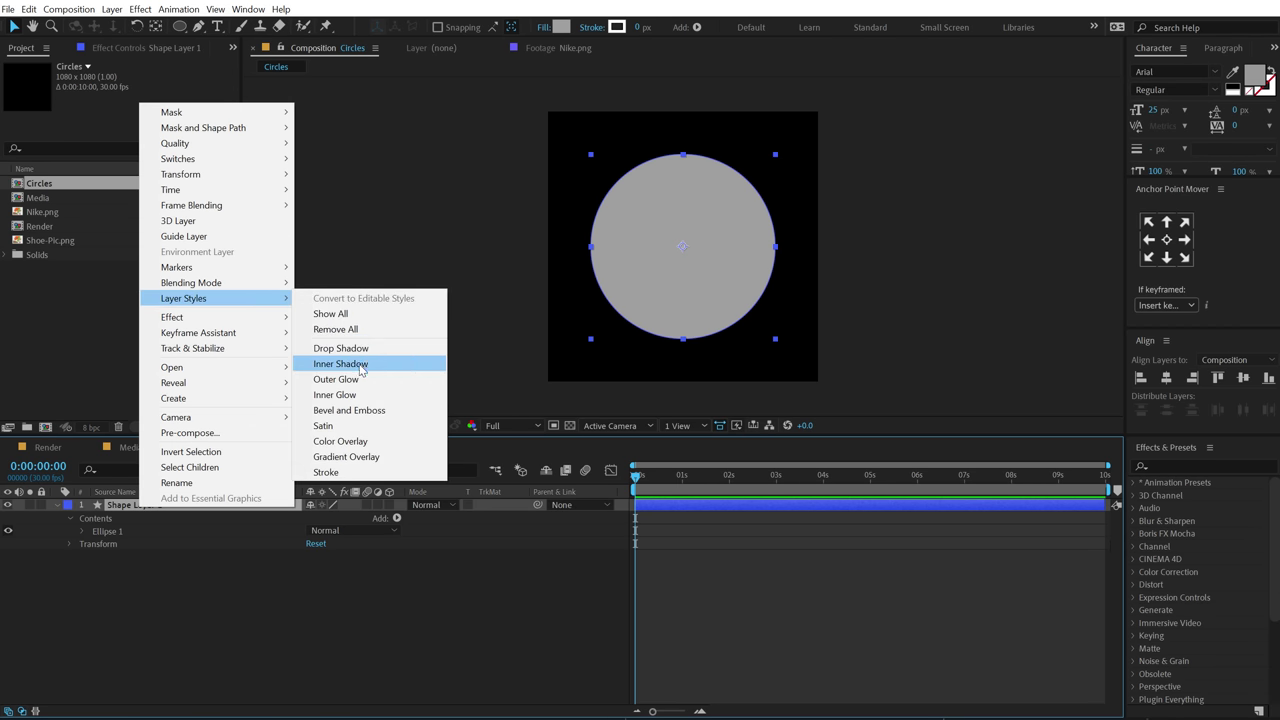
left_click(352, 410)
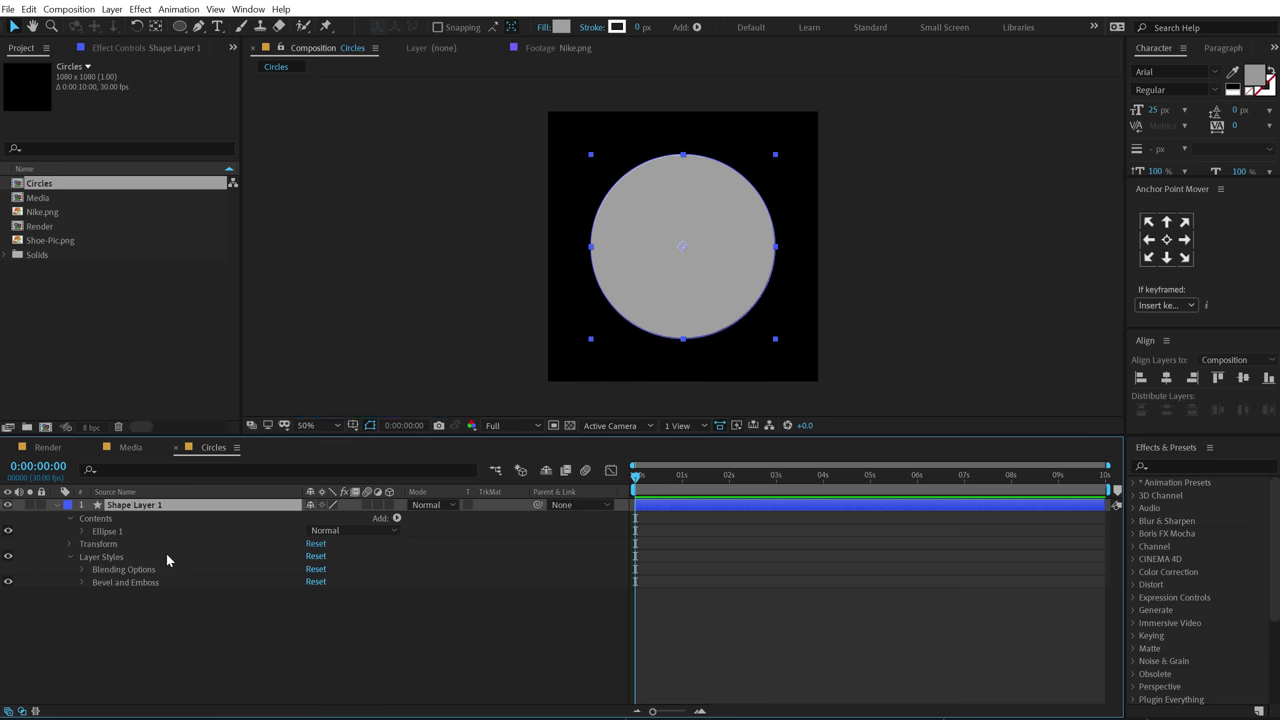
left_click(561, 27)
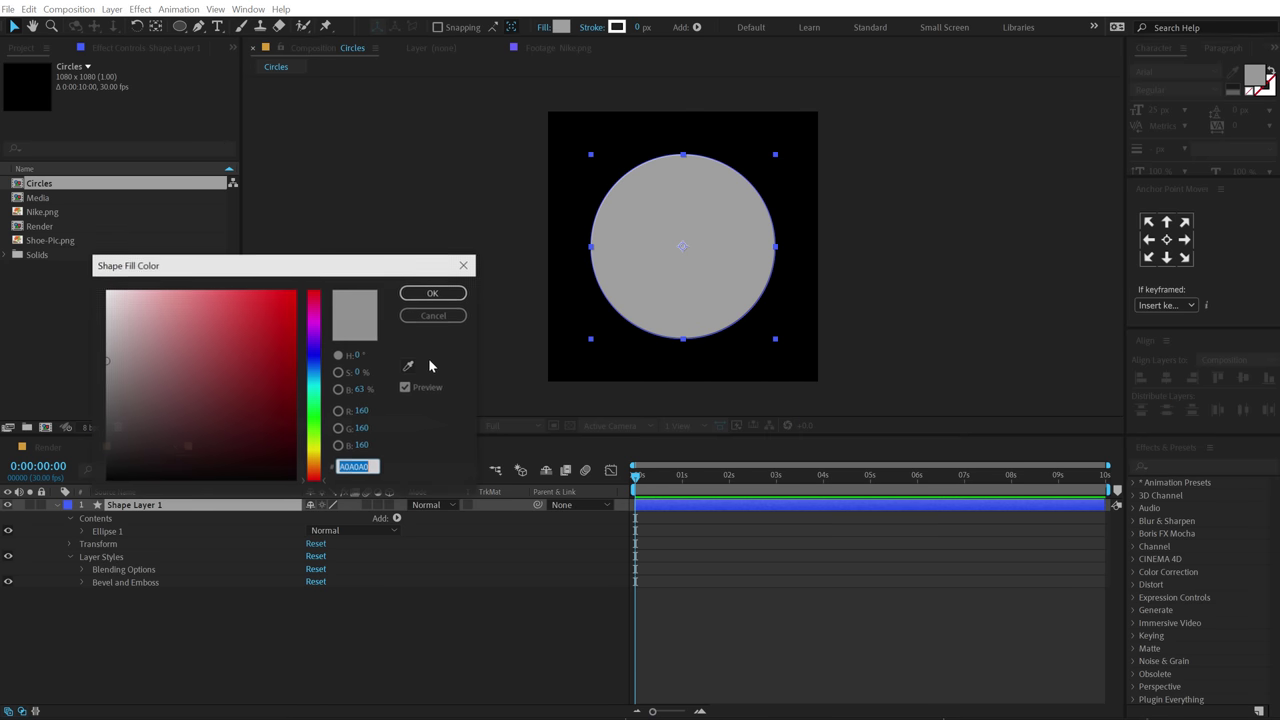
left_click_drag(131, 320, 106, 300)
left_click(433, 293)
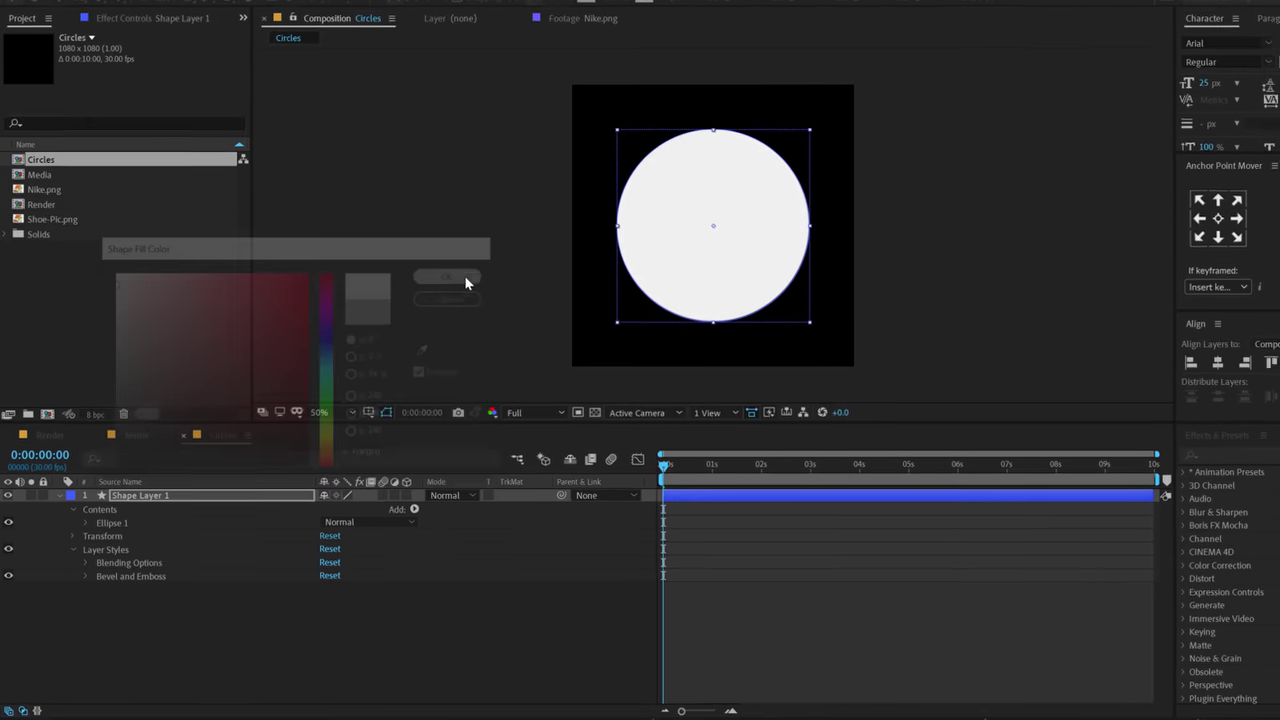
- Give the bevel a grey shadow colour and a size of 250
left_click(81, 585)
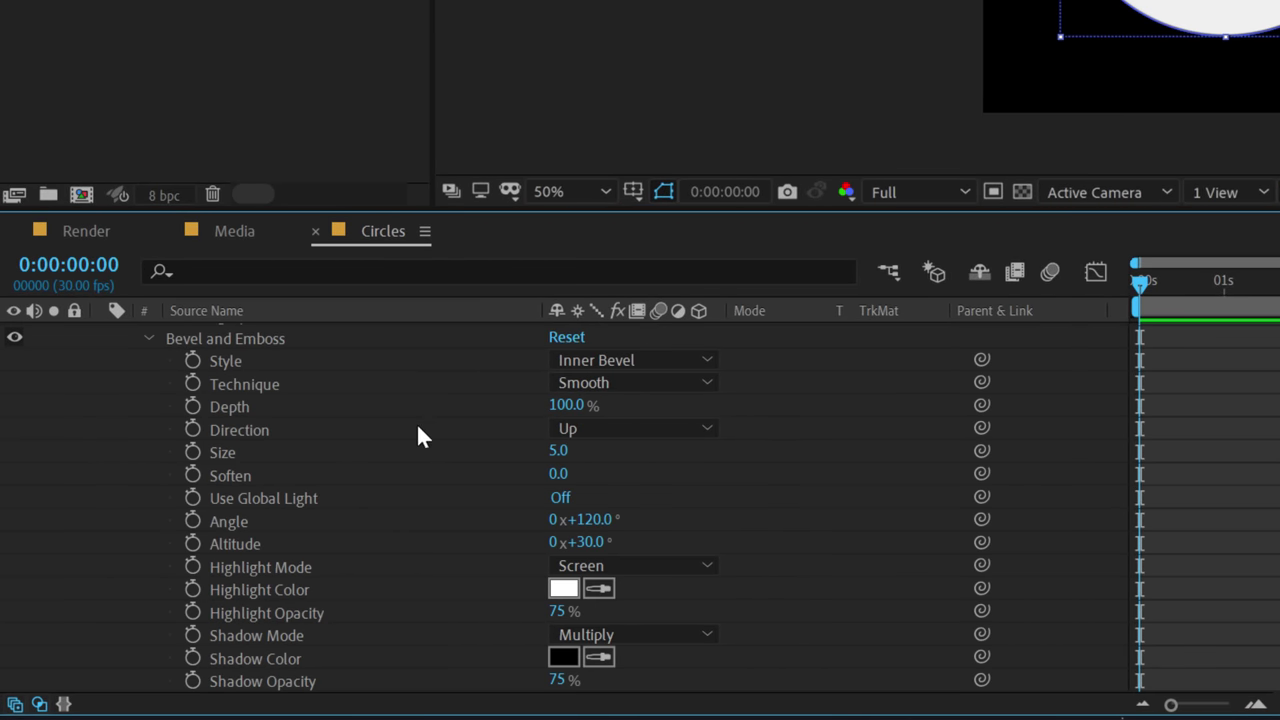
left_click(563, 657)
left_click_drag(262, 152, 151, 130)
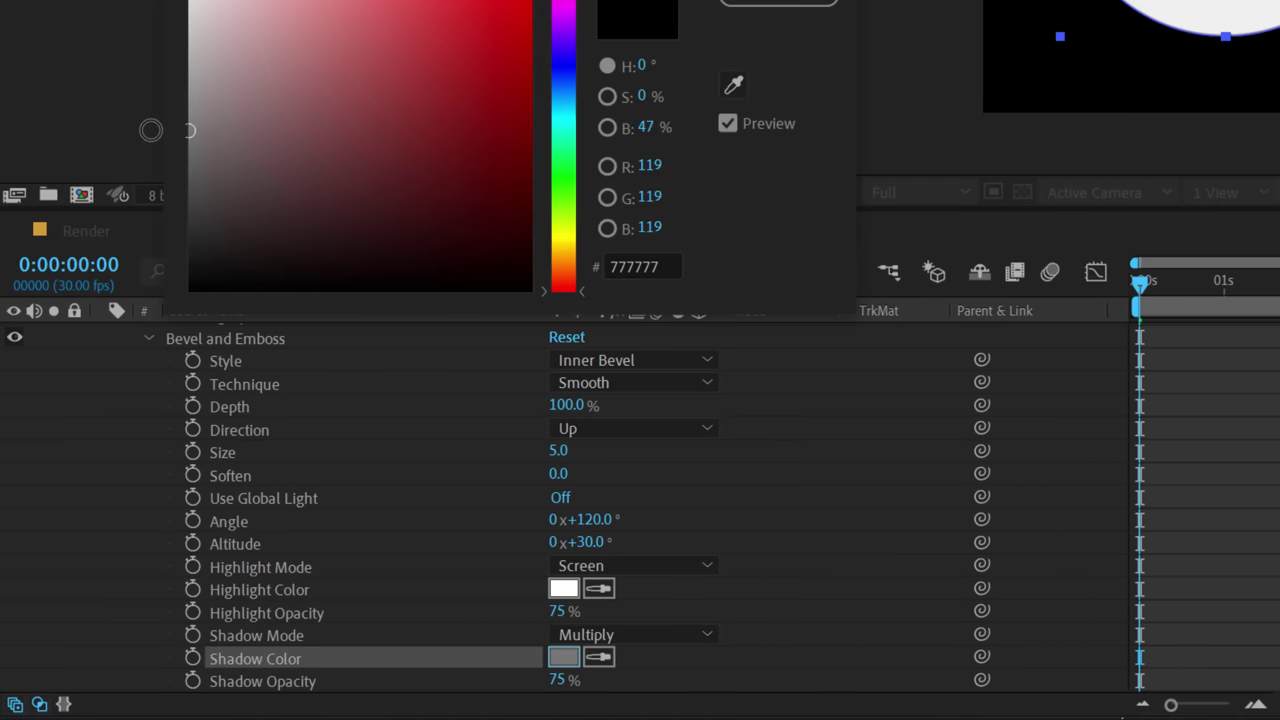
key("Return")
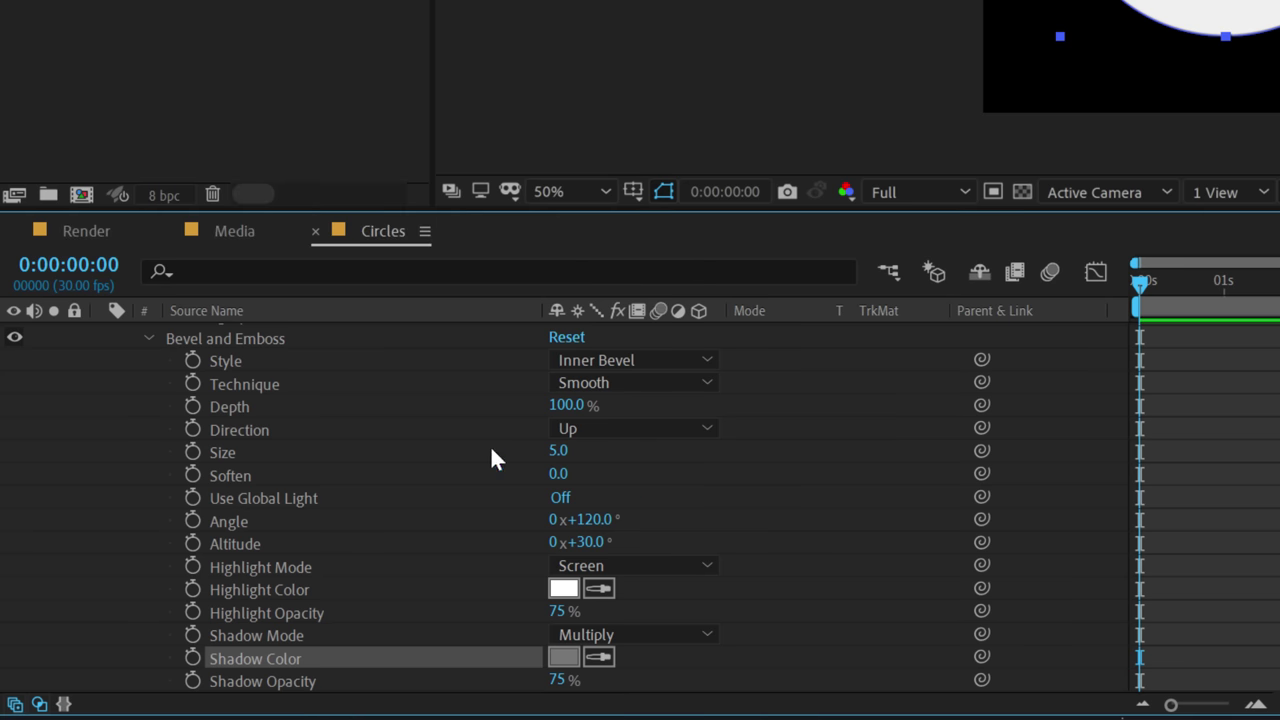
left_click_drag(558, 451, 715, 452)
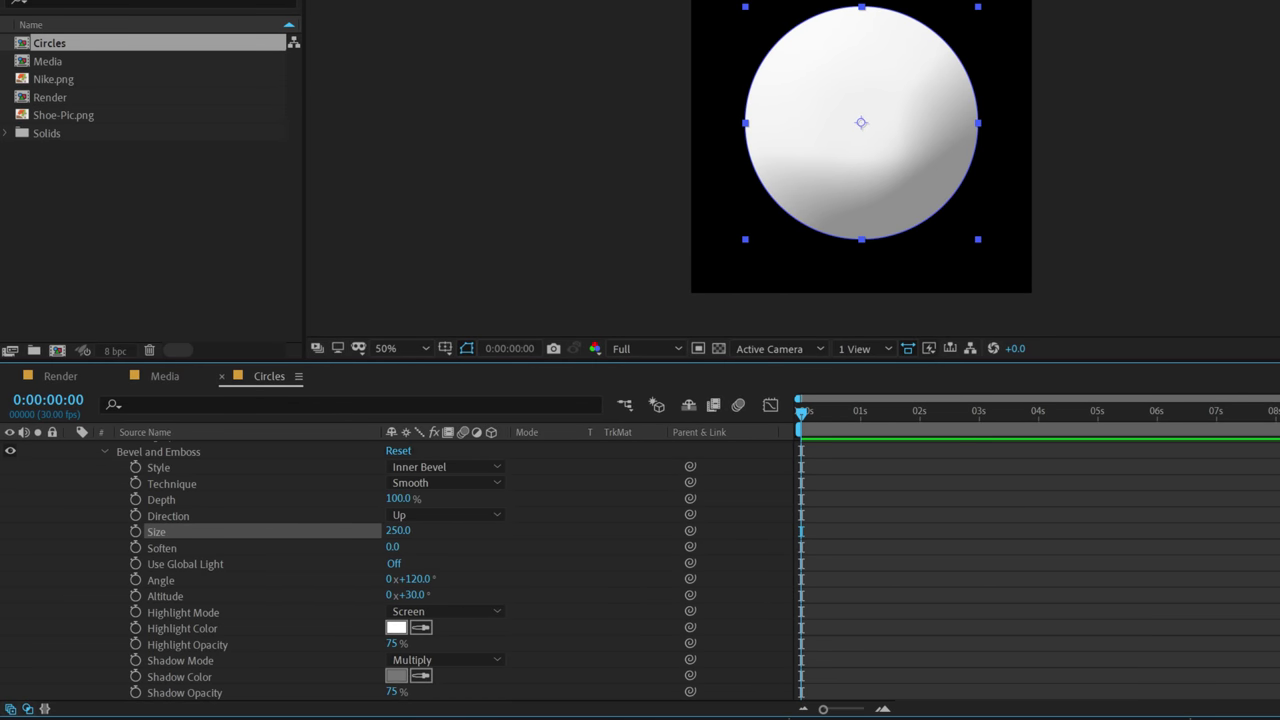
left_click_drag(171, 203, 128, 208)
left_click(545, 180)
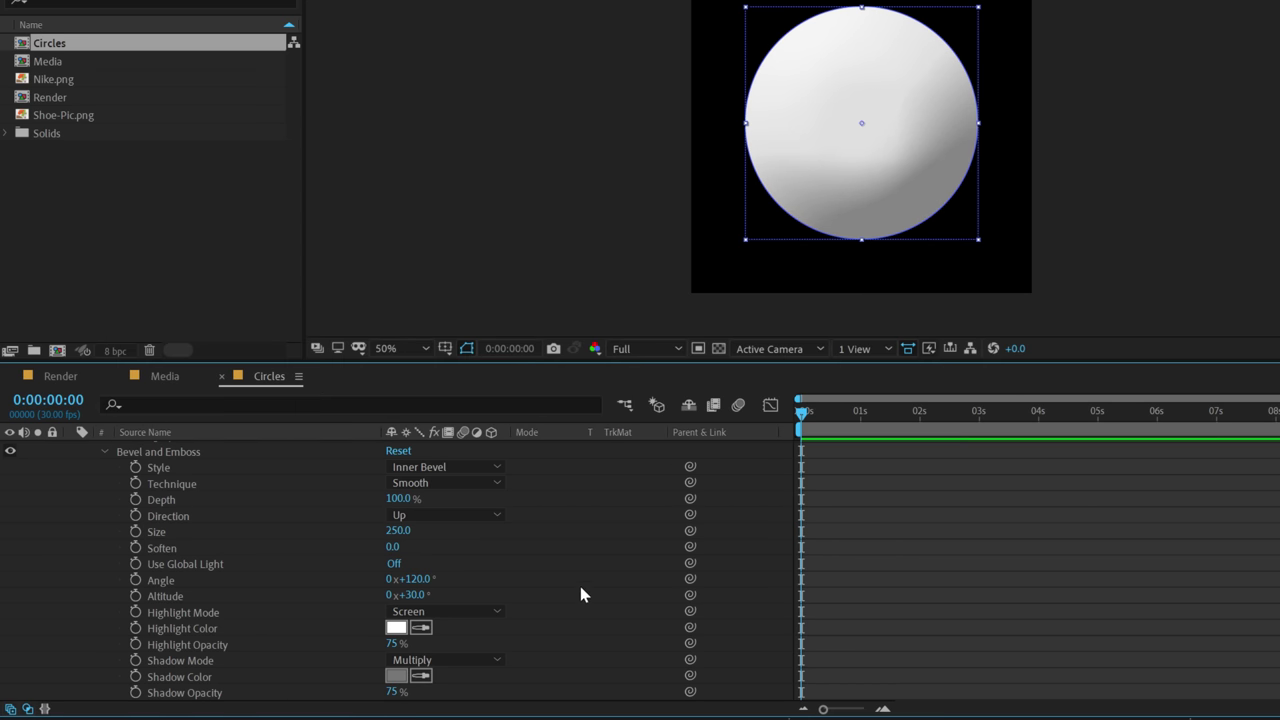
- Raise highlight and shadow opacity to 100% and set the shadow colour to light grey A4A4A4
left_click_drag(393, 643, 686, 638)
left_click_drag(389, 692, 525, 675)
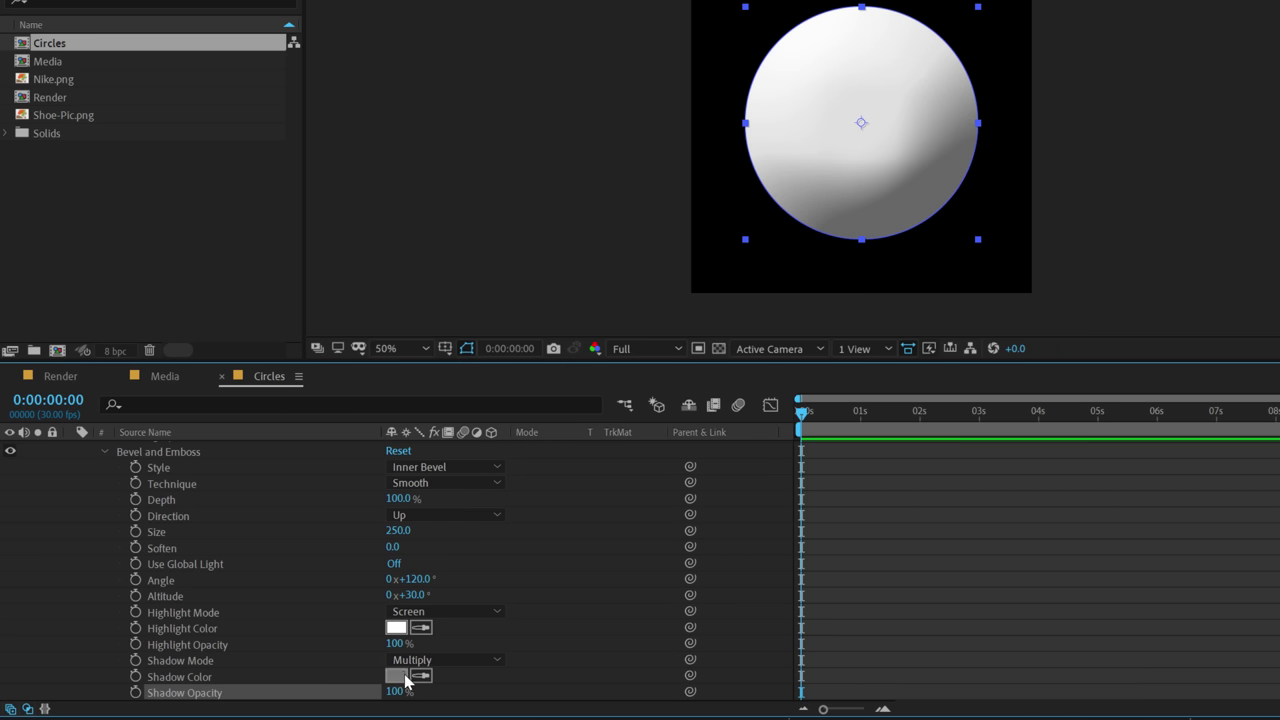
left_click(396, 676)
left_click_drag(195, 221, 128, 254)
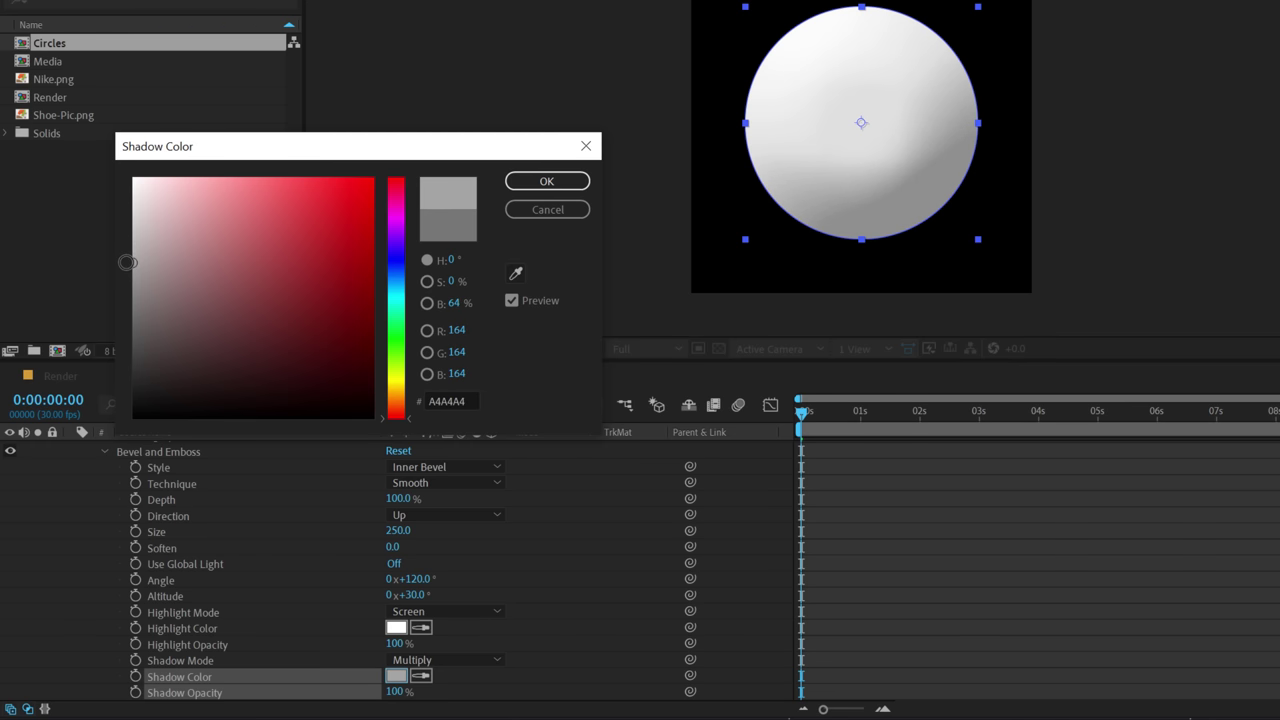
left_click(533, 187)
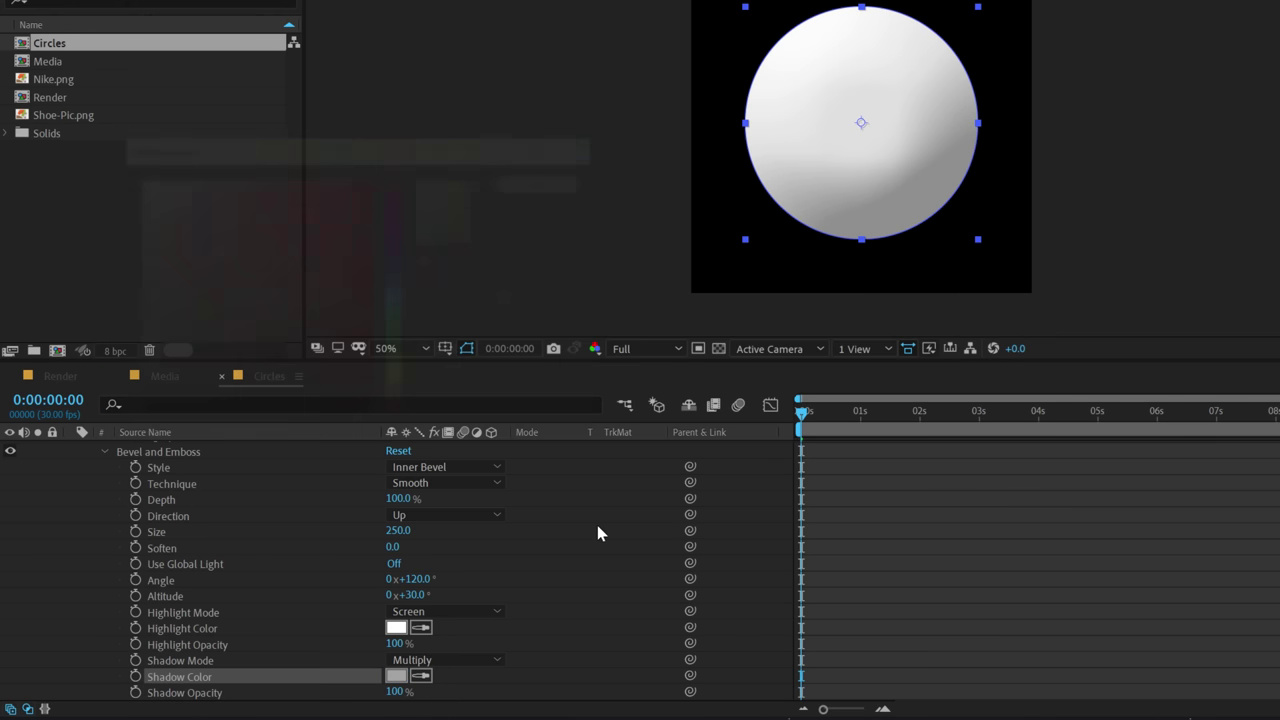
scroll(598, 528, "up", 3)
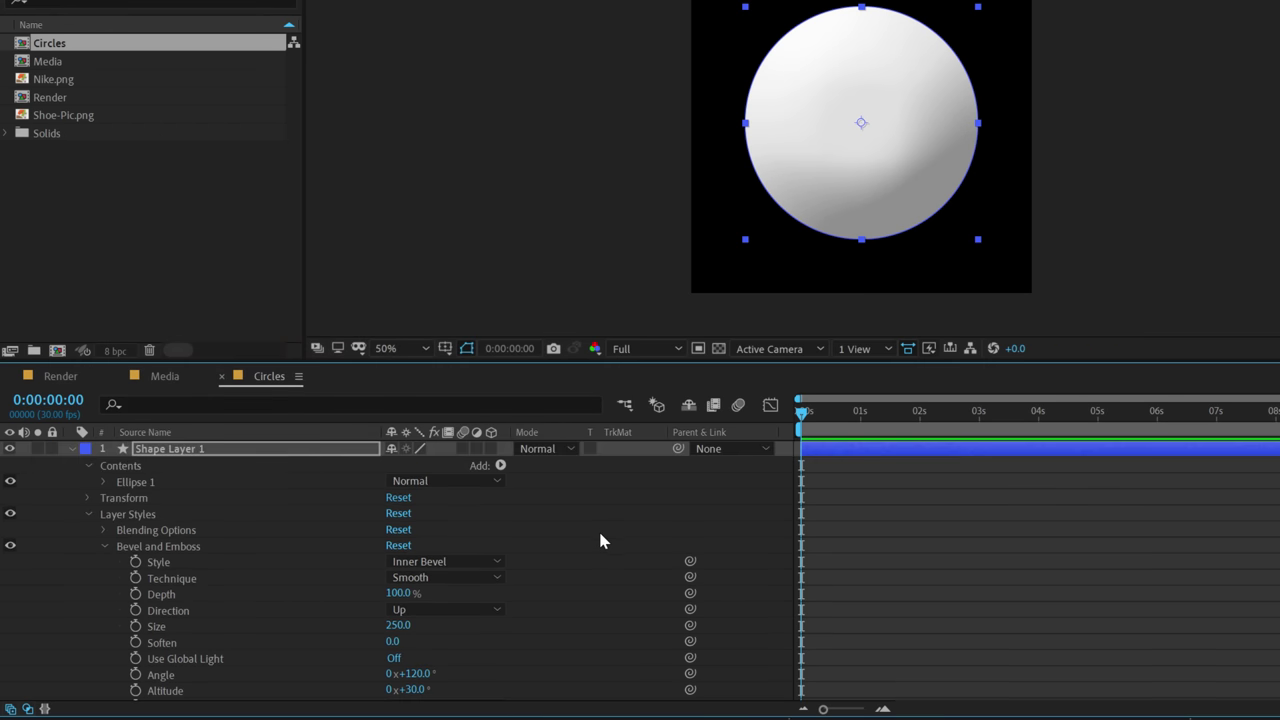
- Resize the circle's Ellipse Path to 584×584 and view the comp at 100%
left_click(100, 546)
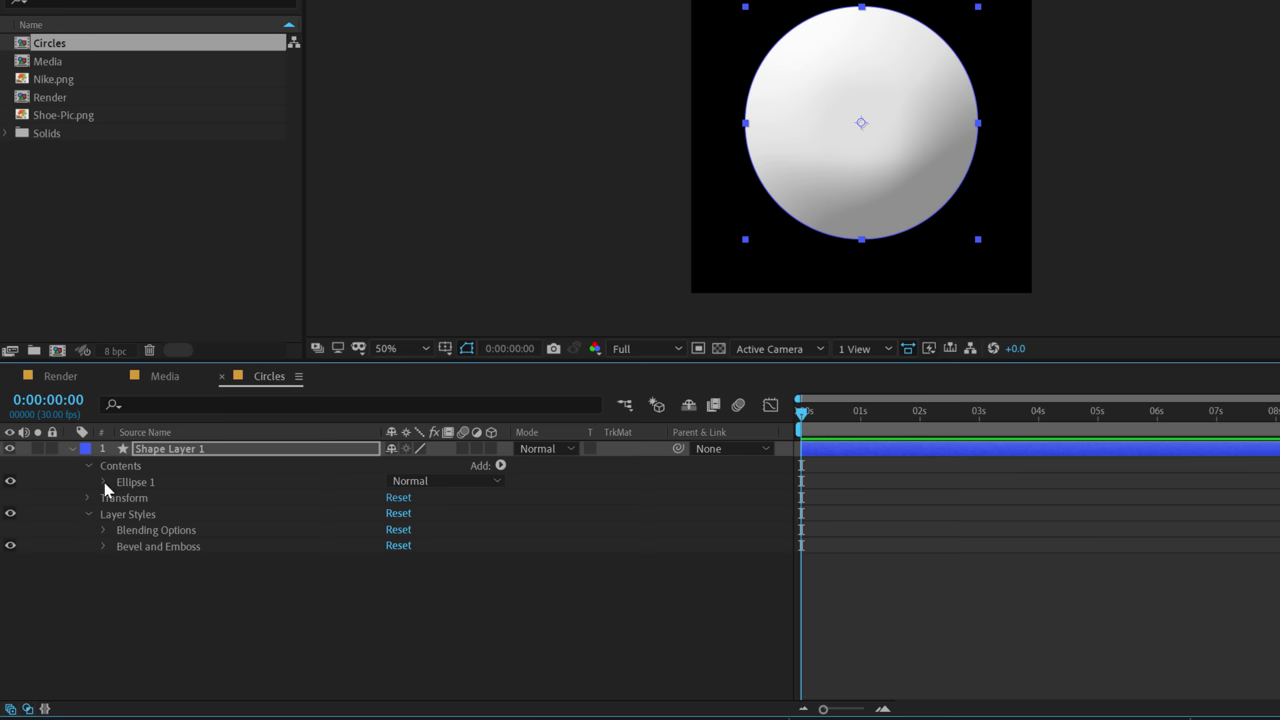
left_click(103, 482)
left_click(430, 512)
left_click_drag(430, 512, 330, 541)
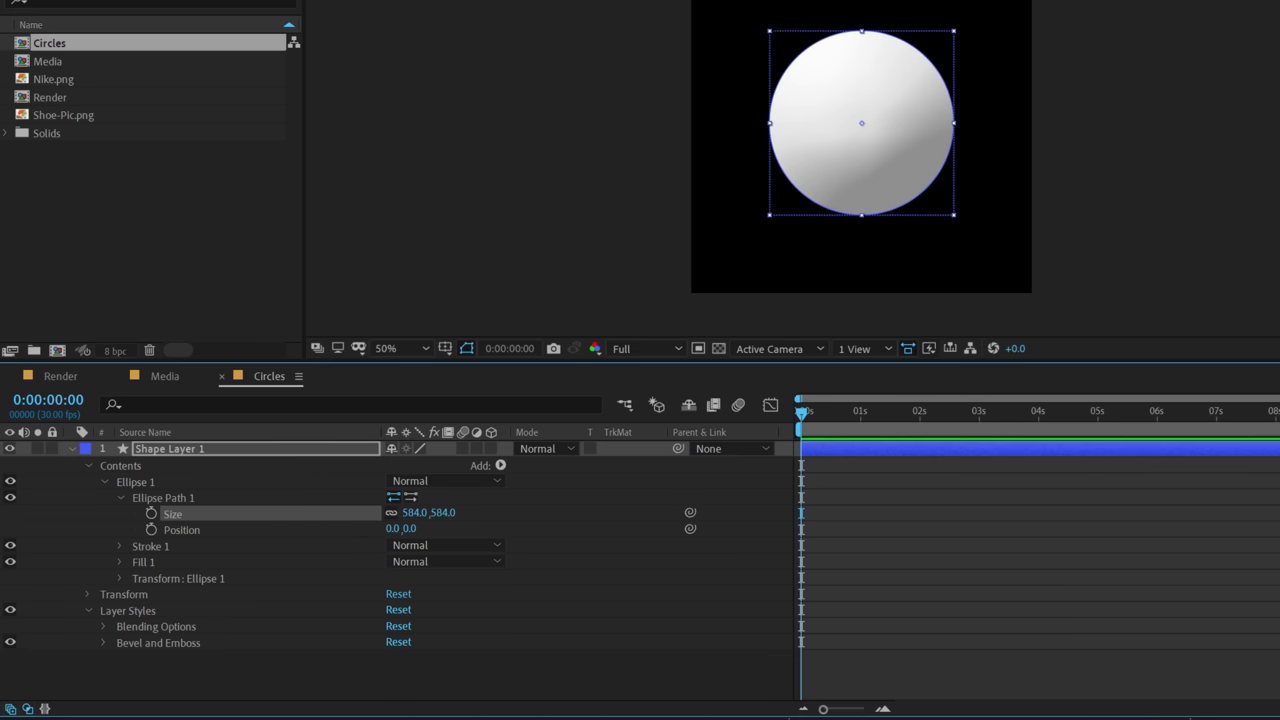
left_click(231, 10)
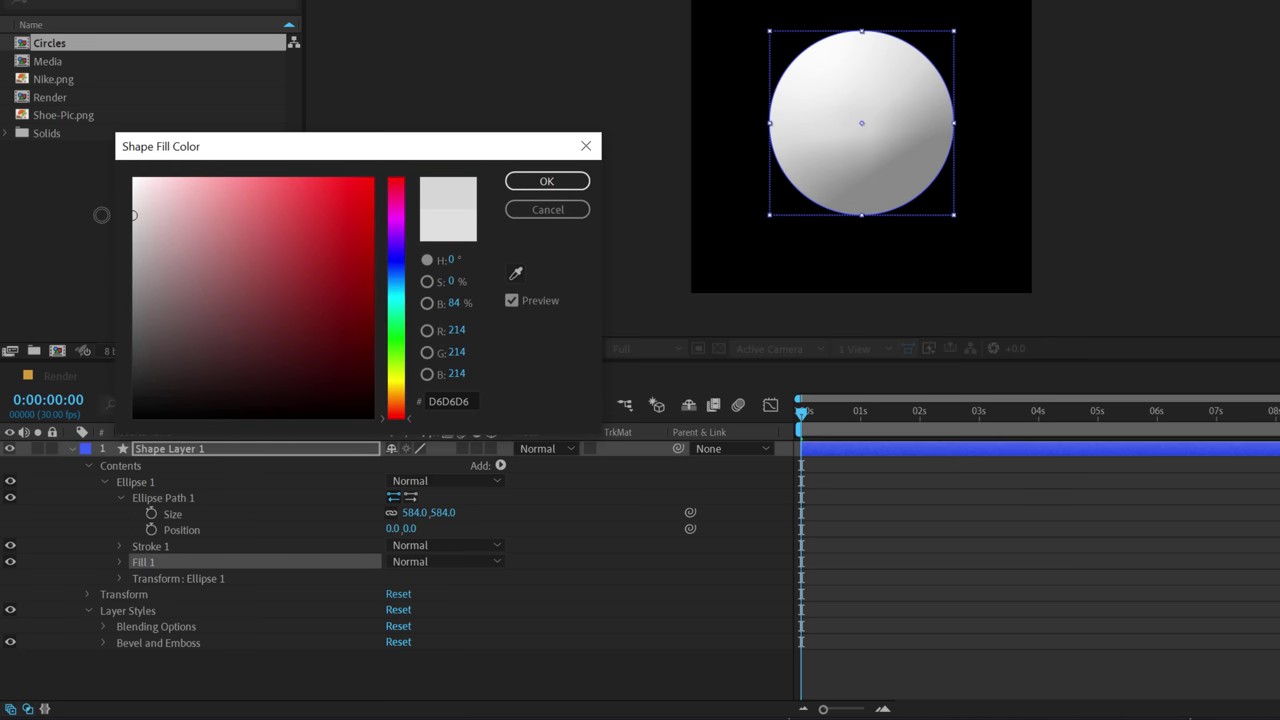
left_click(549, 184)
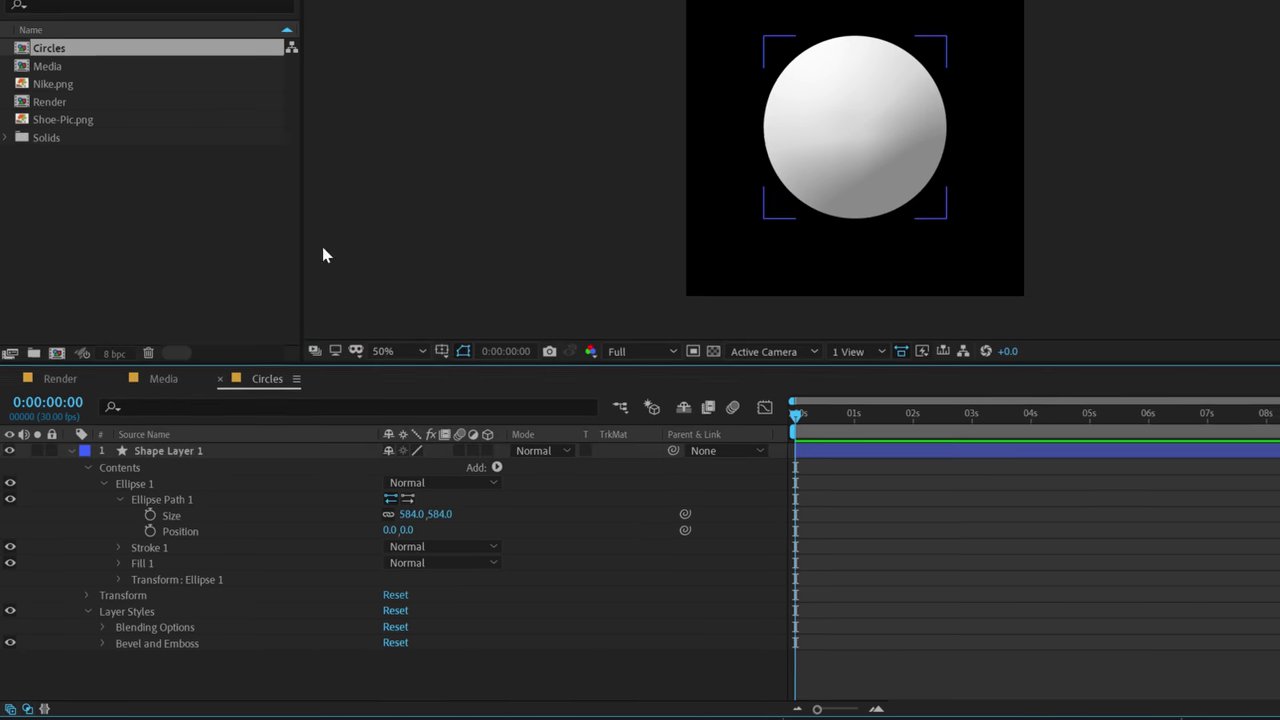
key("period")
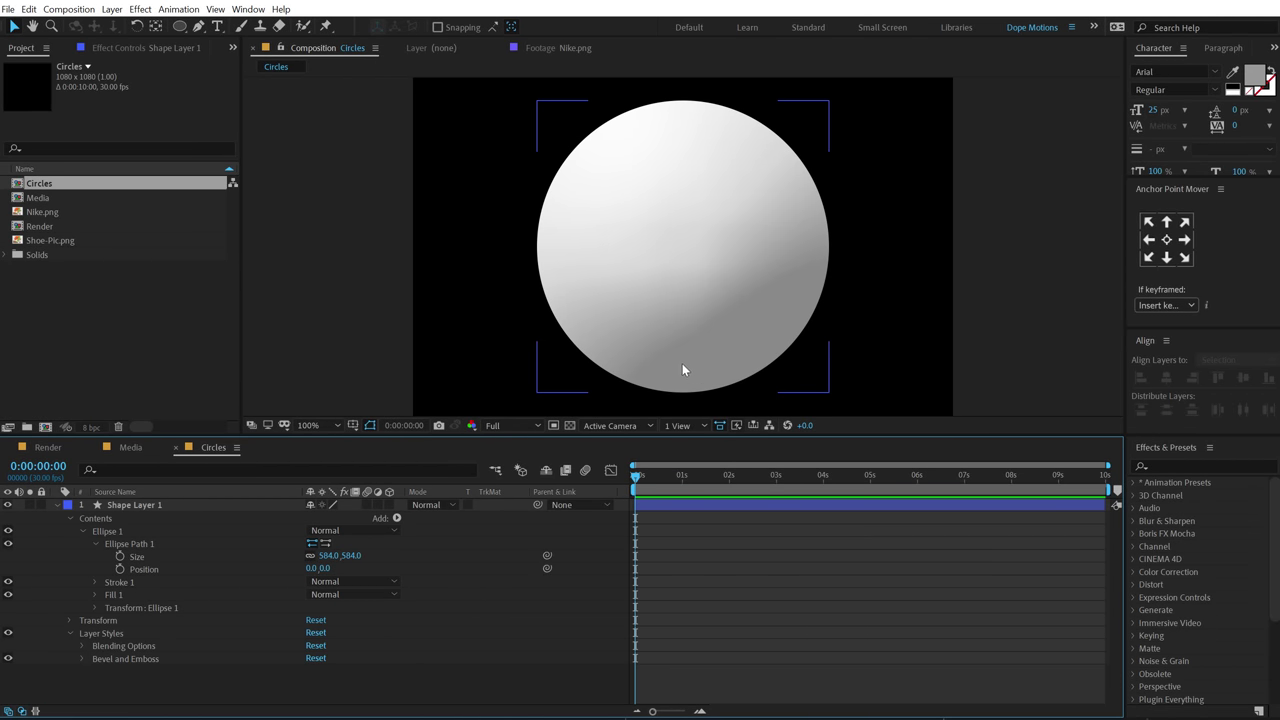
left_click(506, 332)
- Change the circle's fill to pale blue C8D3E0 and go back to the Render composition
left_click(55, 505)
left_click(561, 27)
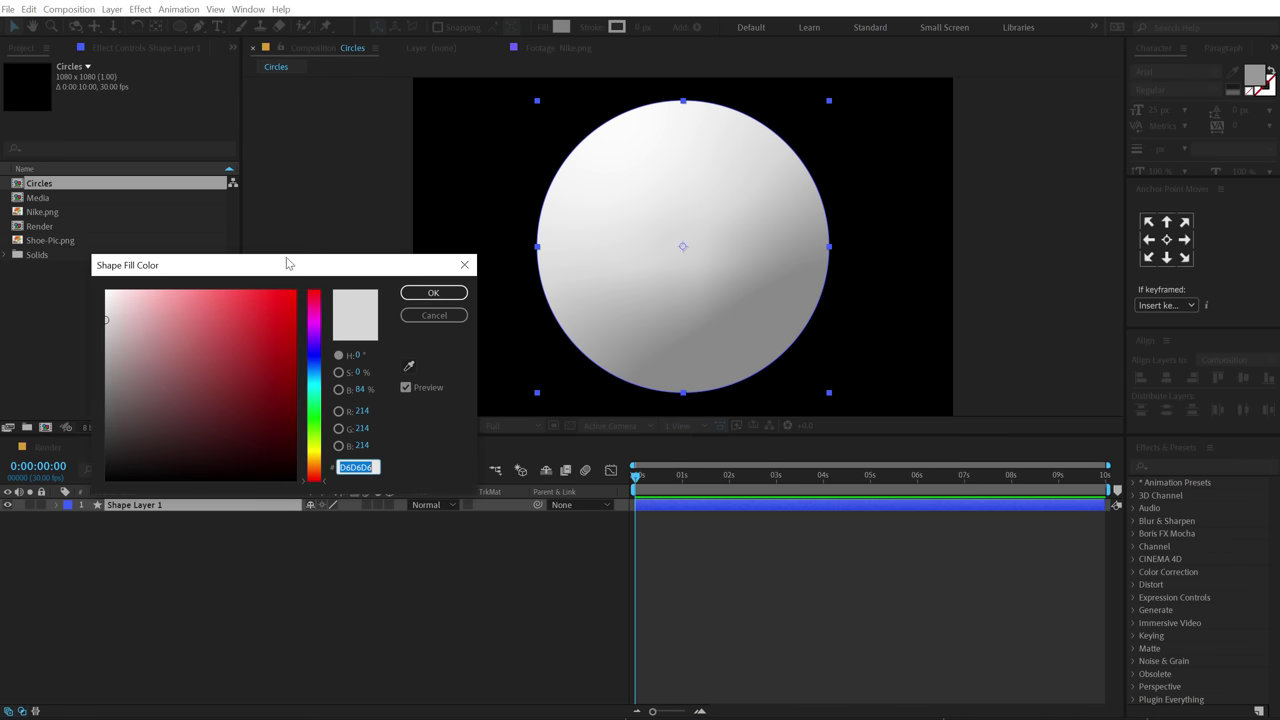
left_click(318, 372)
left_click(123, 314)
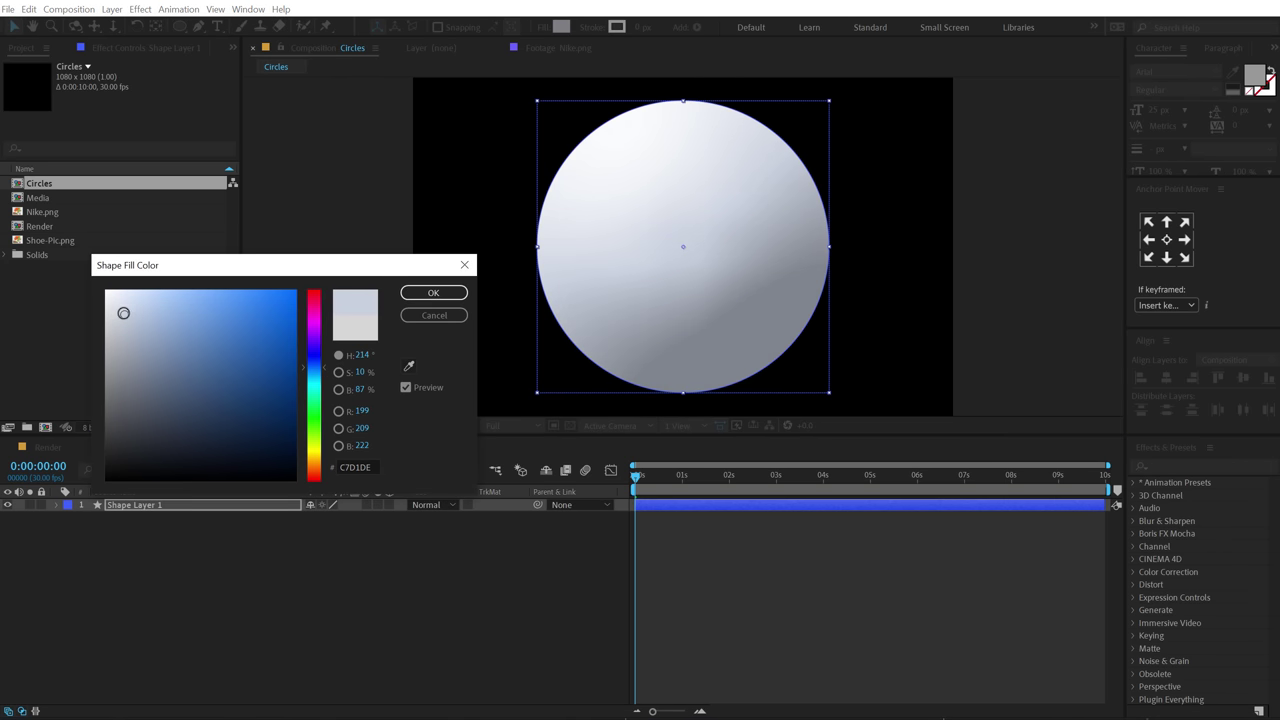
left_click_drag(123, 313, 124, 314)
left_click(433, 292)
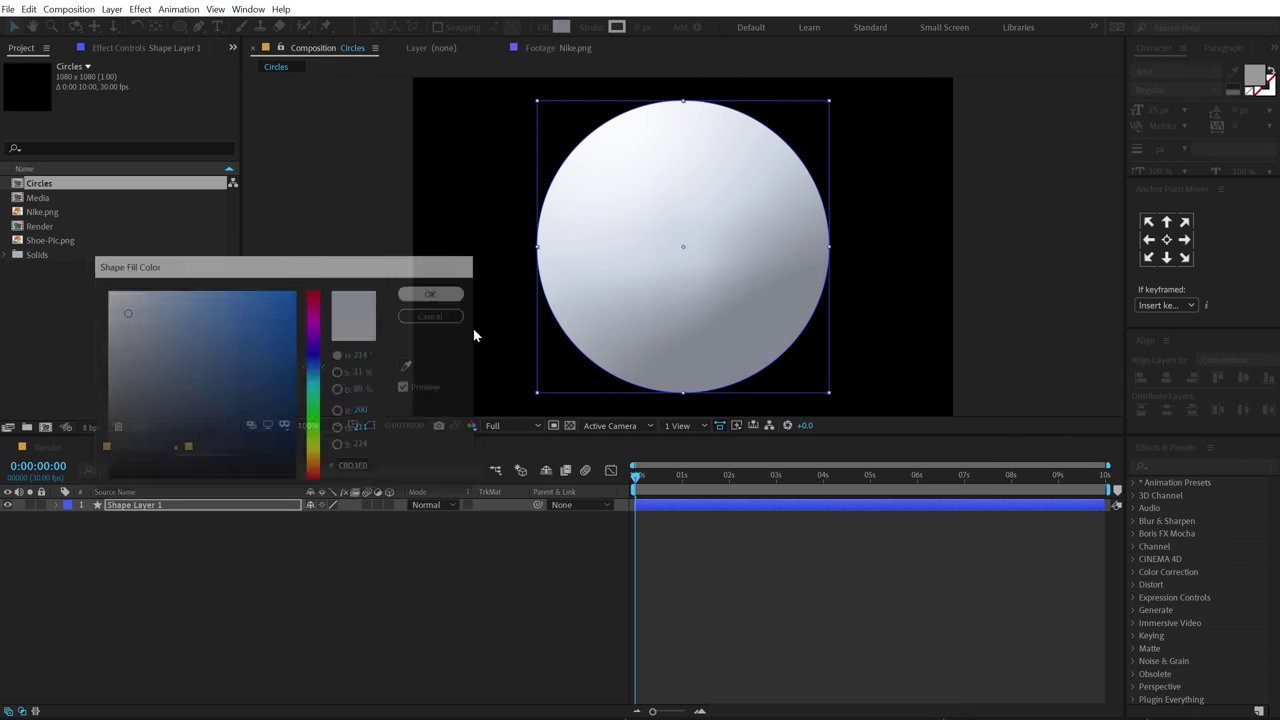
left_click(283, 643)
left_click(46, 447)
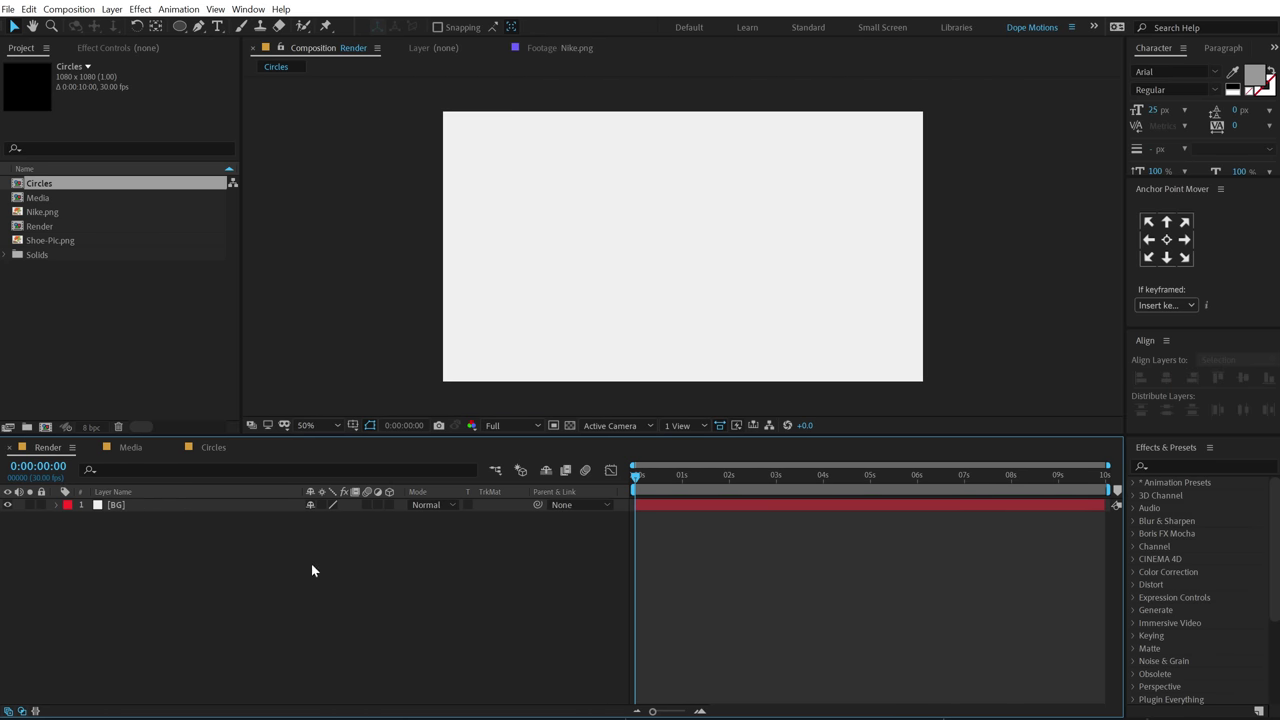
- Apply the Fill effect to the BG layer via an Effects & Presets search for 'fill'
left_click(146, 507)
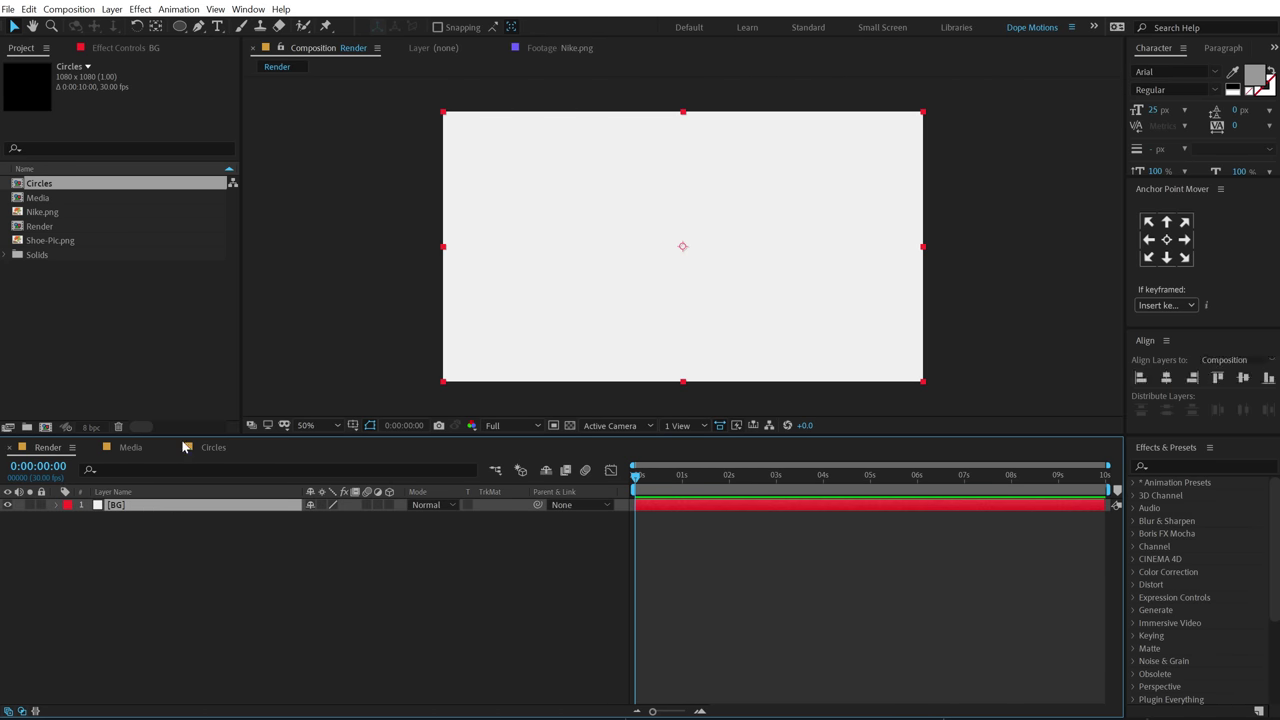
left_click(1168, 466)
type("fill")
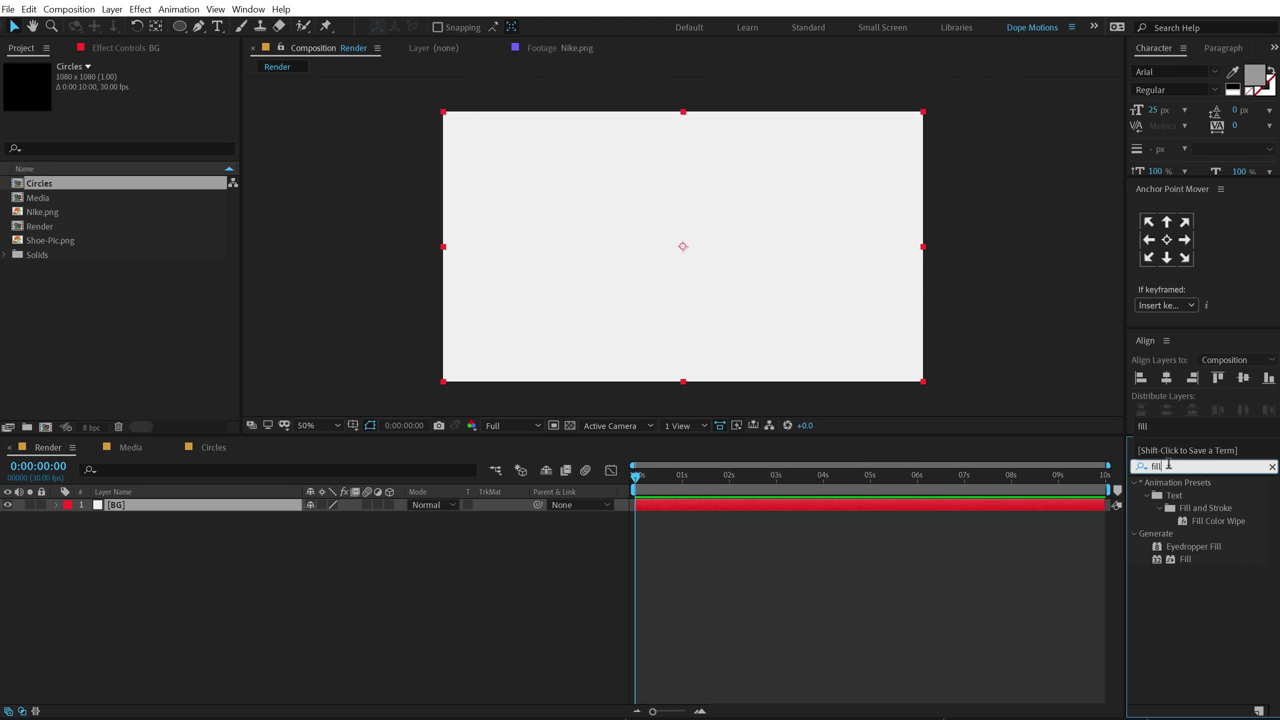
double_click(1186, 560)
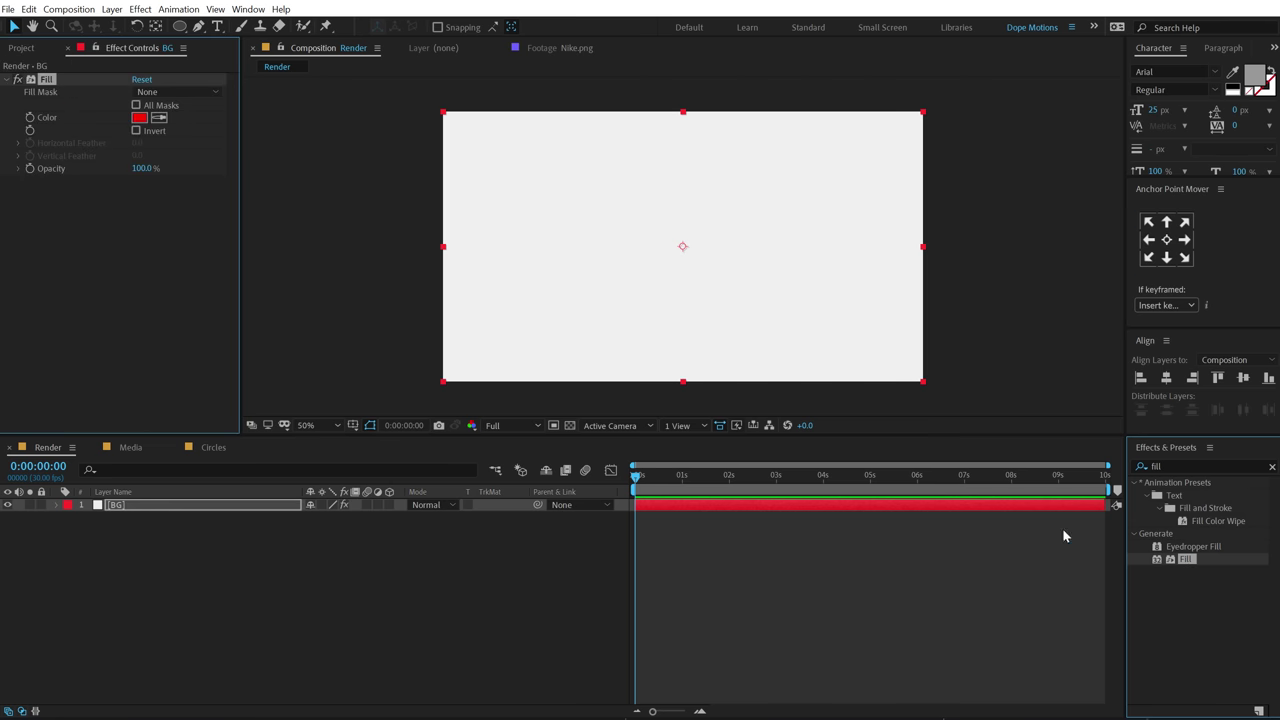
- Set the Fill effect colour to near-white pale blue E0E6F0
left_click(139, 117)
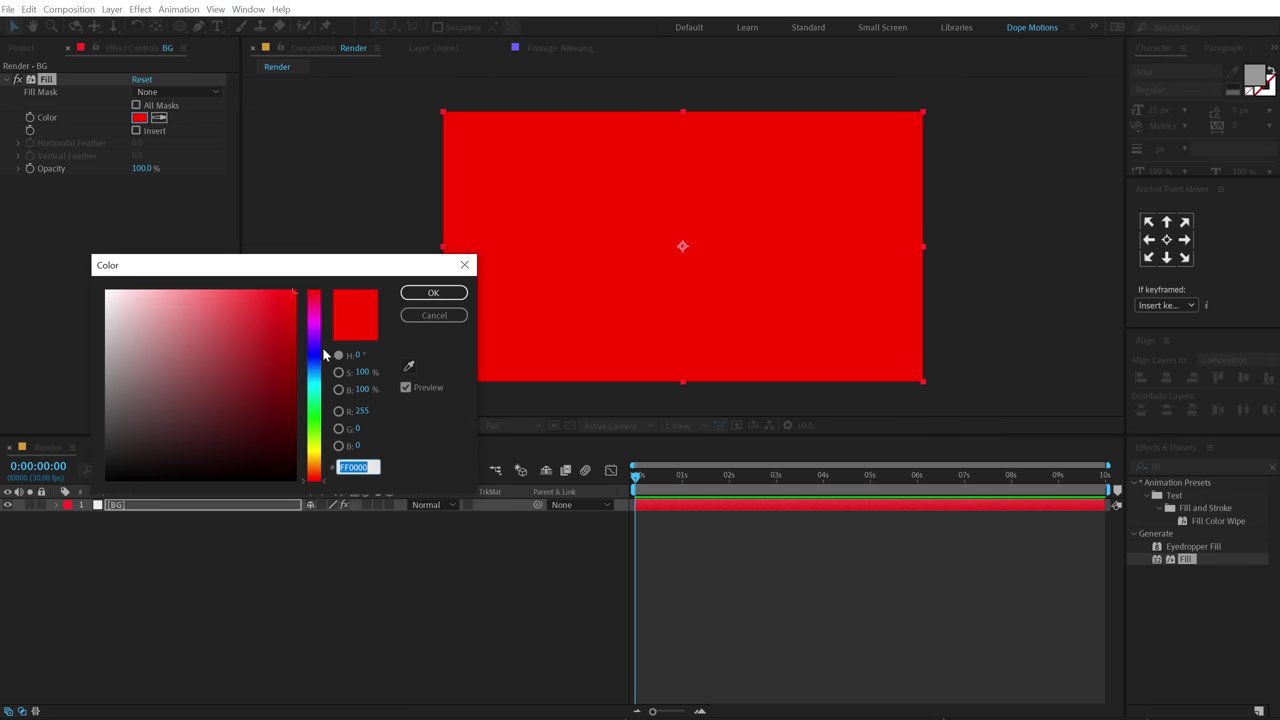
left_click(321, 367)
left_click_drag(119, 307, 116, 298)
left_click(440, 292)
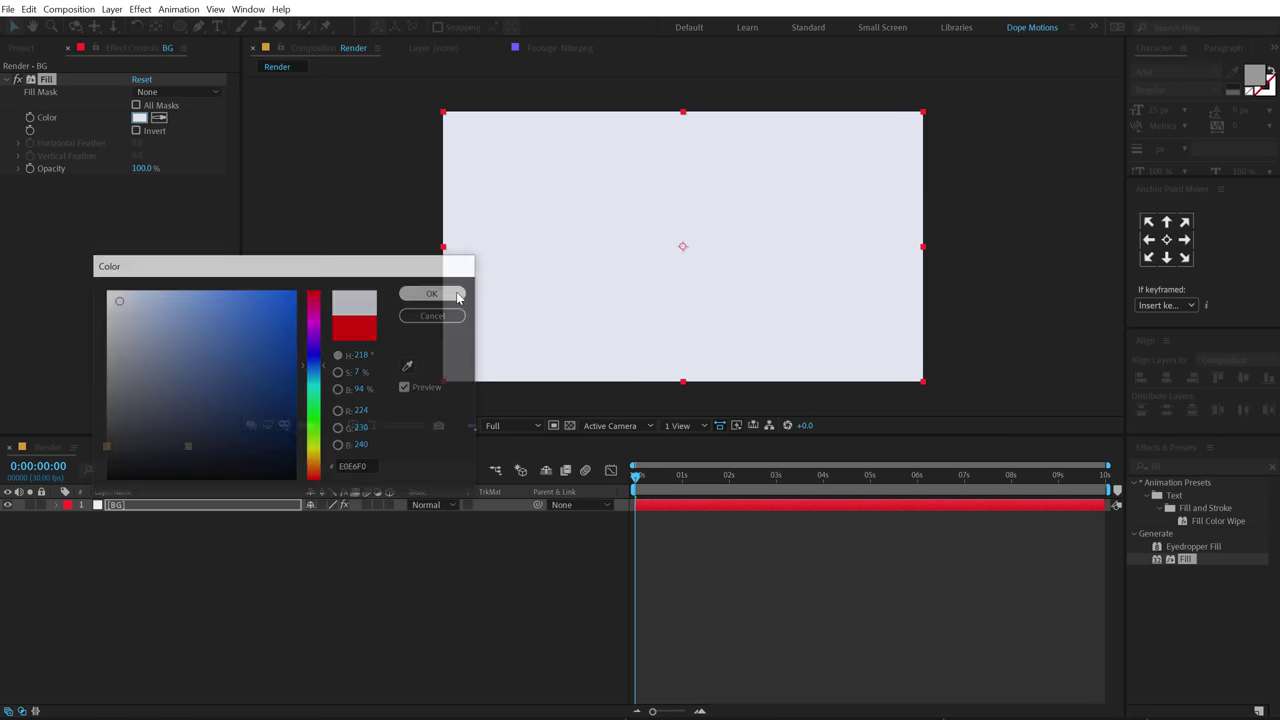
left_click(22, 48)
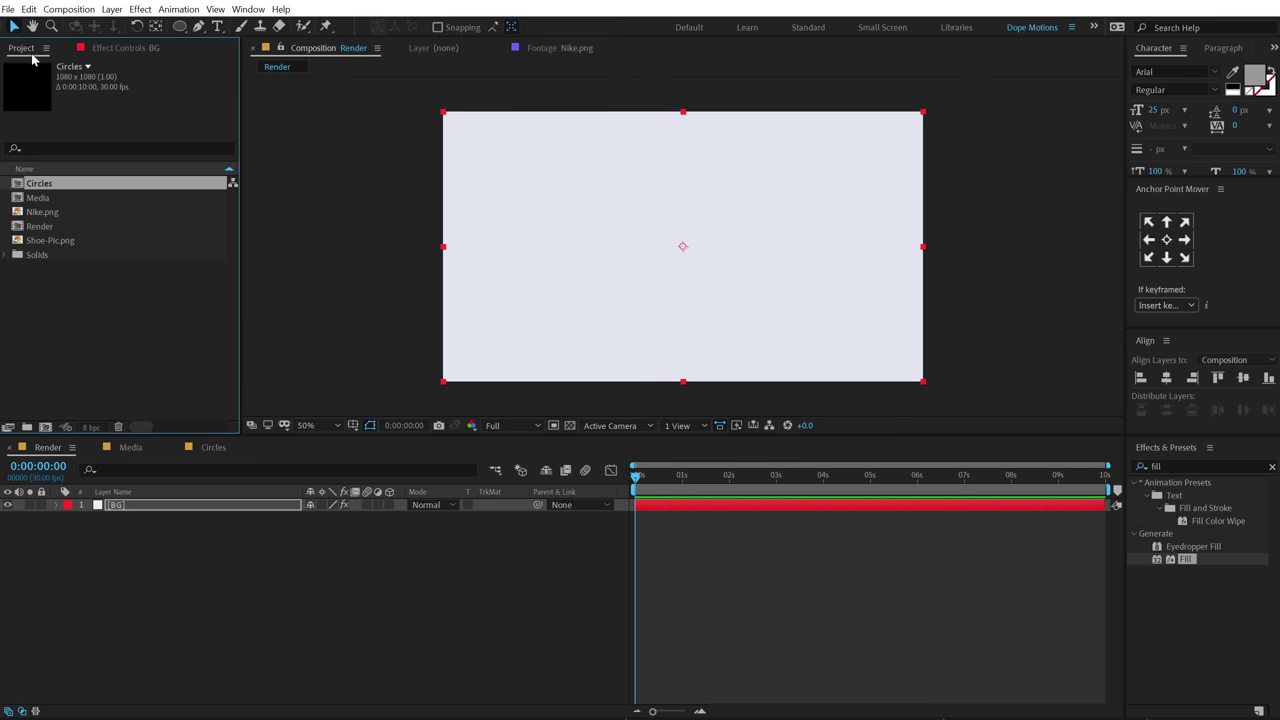
left_click(106, 283)
- Add the Media comp above BG, rotate it to -24°, and shift the shoe right
left_click_drag(41, 205, 175, 510)
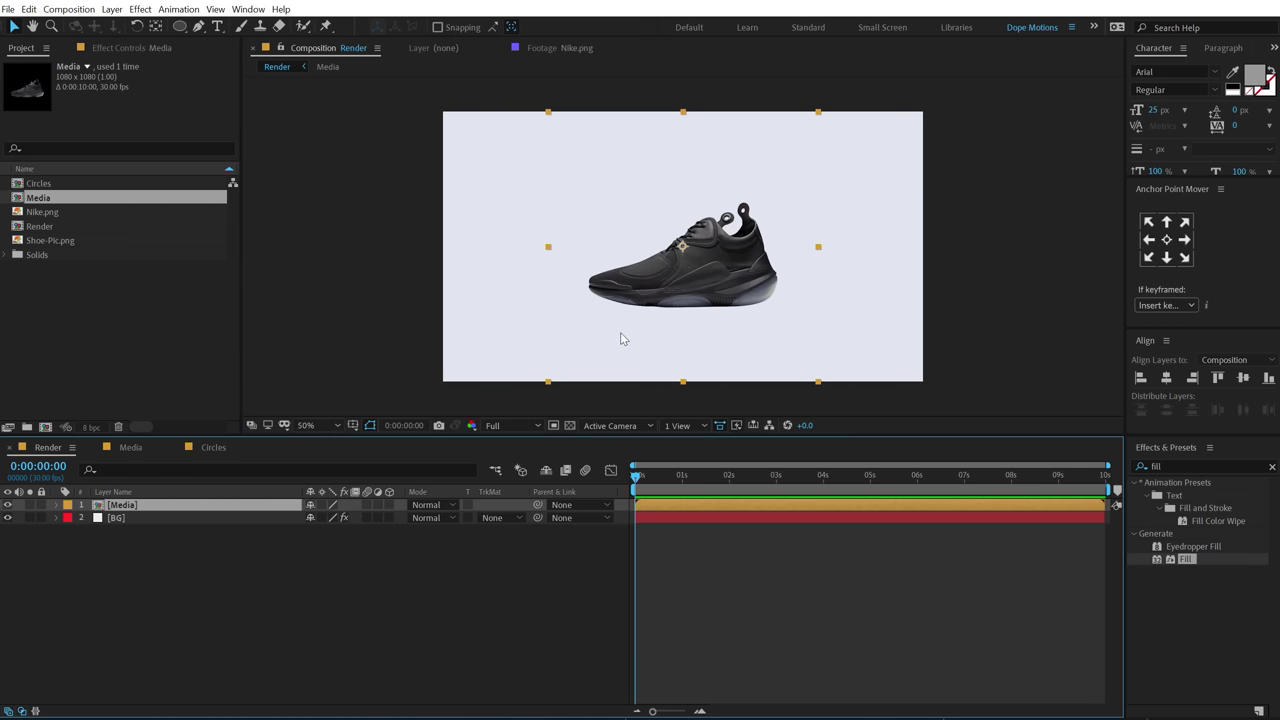
key("r")
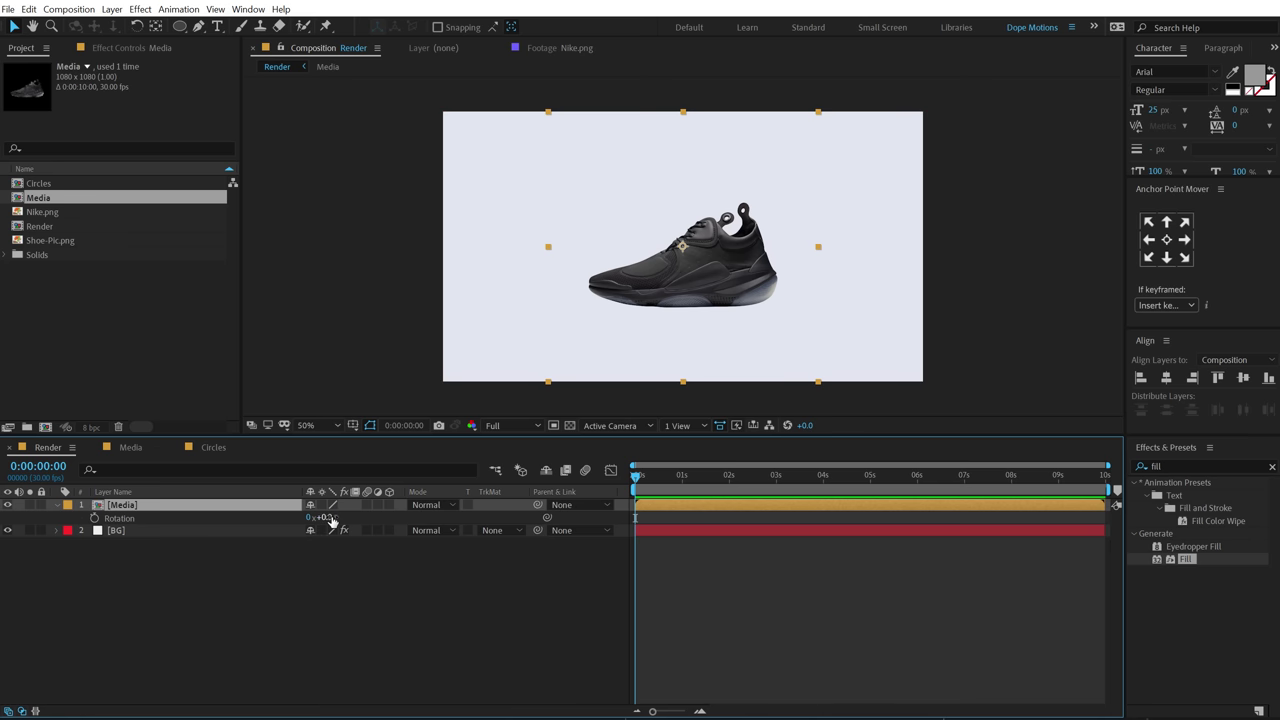
left_click_drag(330, 521, 306, 521)
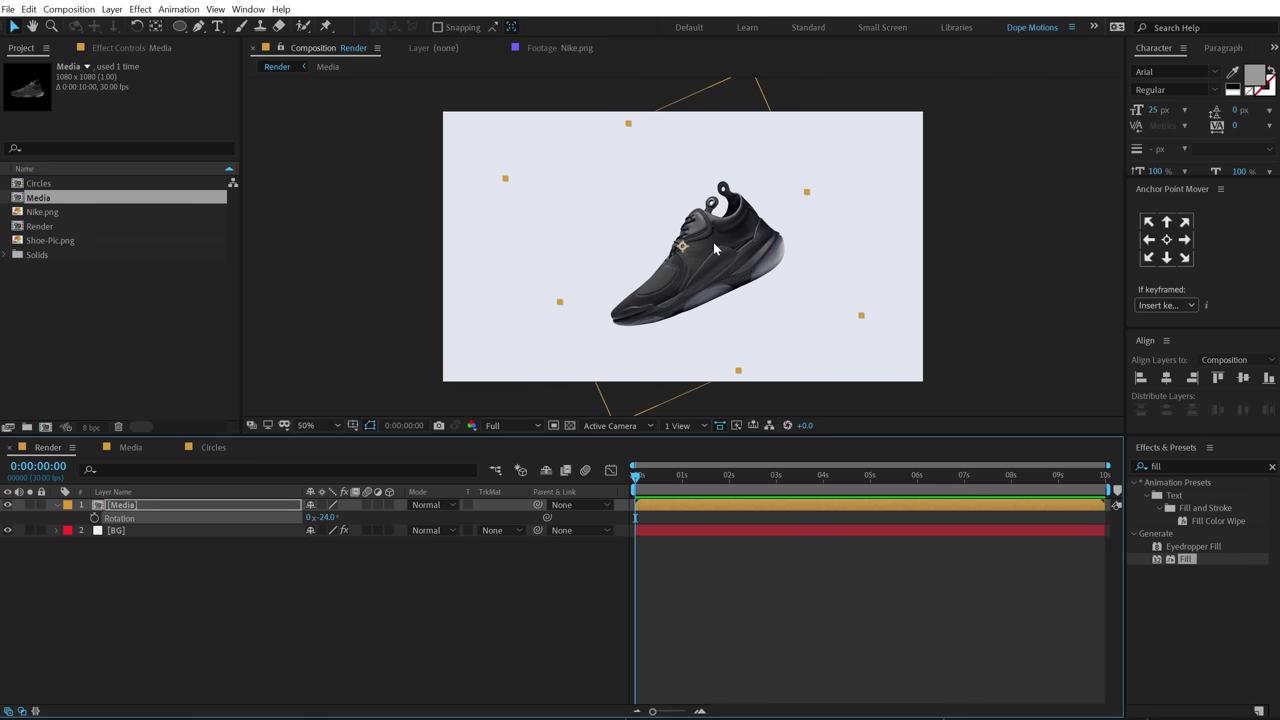
left_click_drag(713, 242, 770, 254)
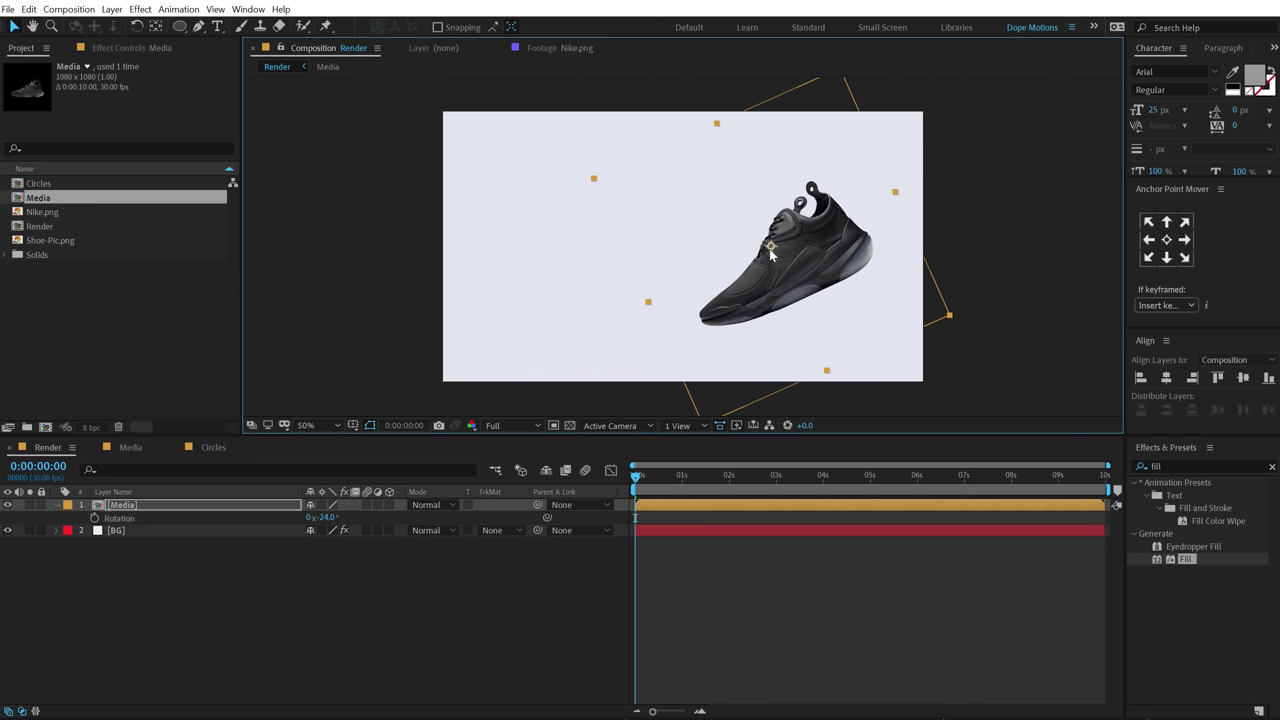
- Add the Circles comp to Render and move the sphere up and to the right
left_click(273, 562)
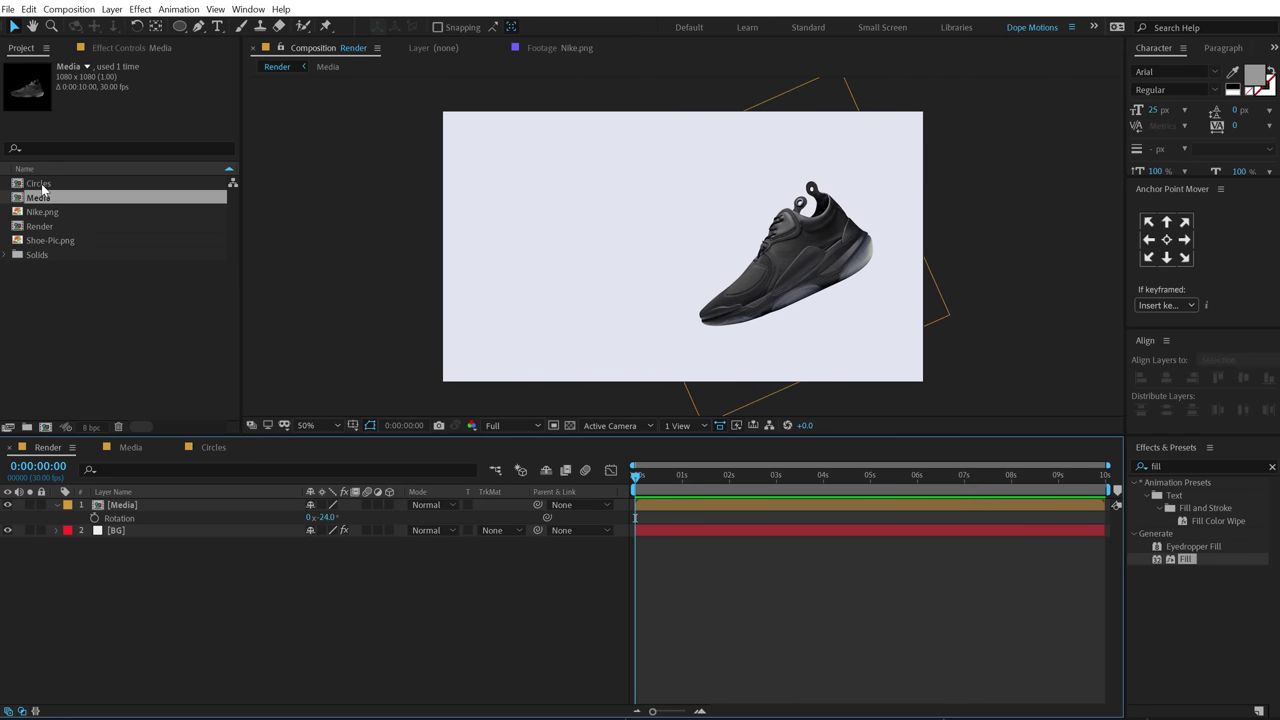
left_click_drag(40, 185, 120, 502)
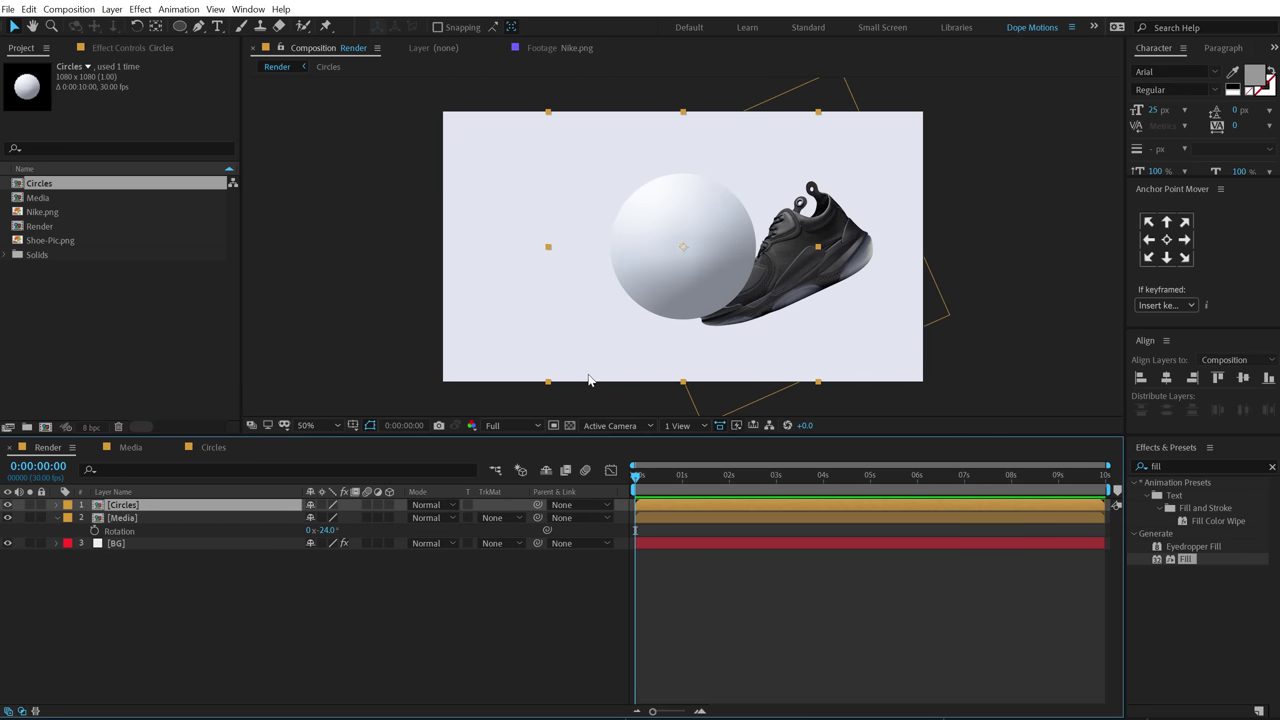
left_click_drag(680, 282, 746, 270)
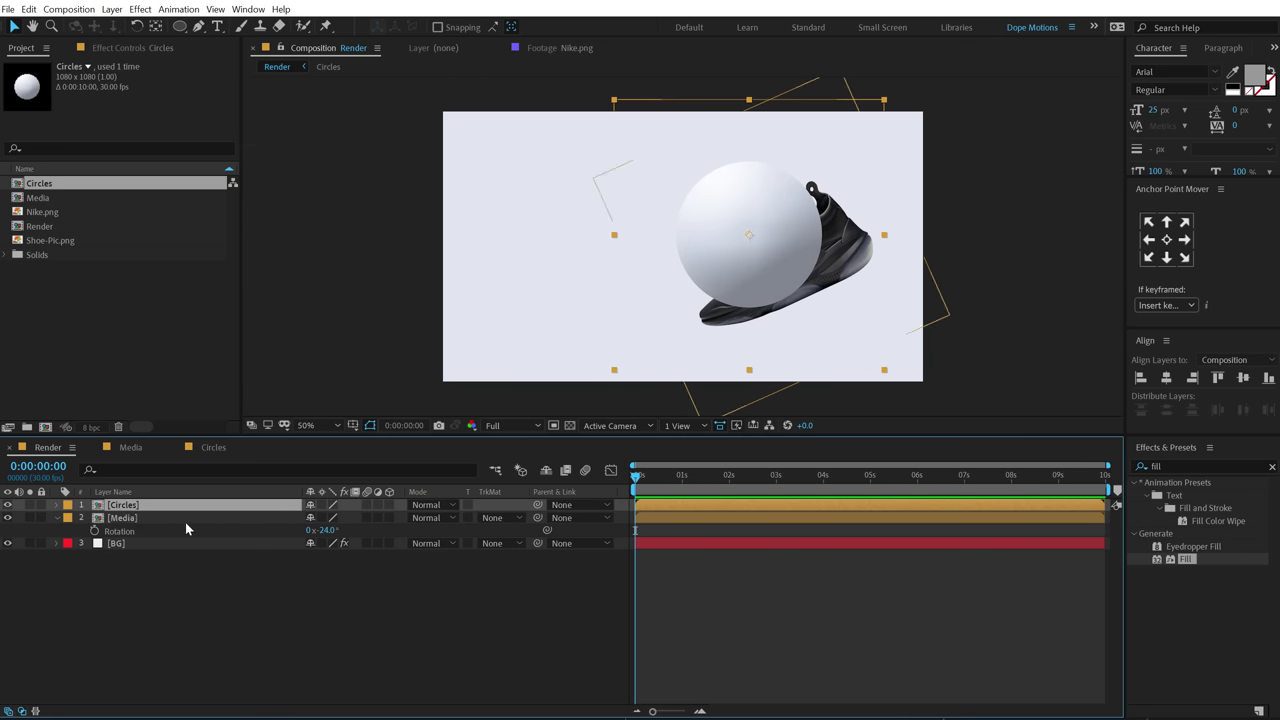
- Scale the sphere to 66% and move its layer below Media so it sits behind the shoe
key("s")
left_click_drag(350, 521, 316, 521)
left_click_drag(112, 505, 115, 547)
left_click_drag(782, 228, 830, 199)
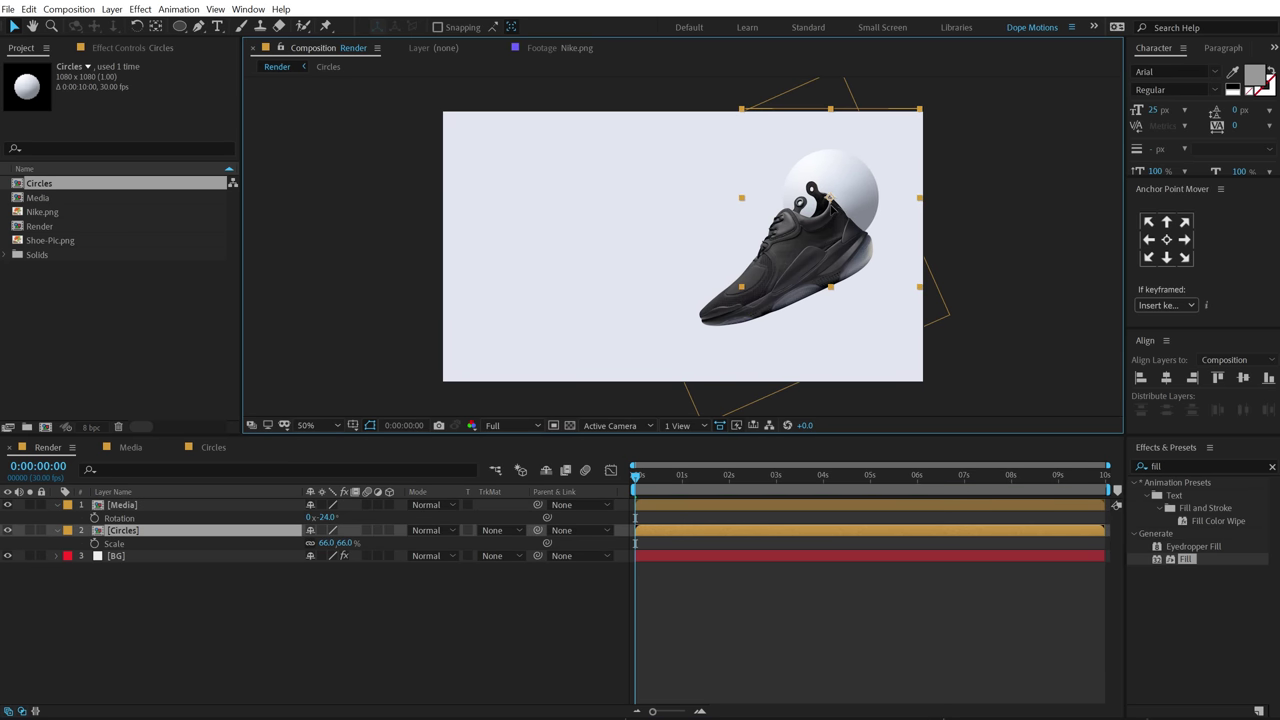
- Duplicate the sphere, place the copy in the upper left, and scale it to 32%
left_click(135, 532)
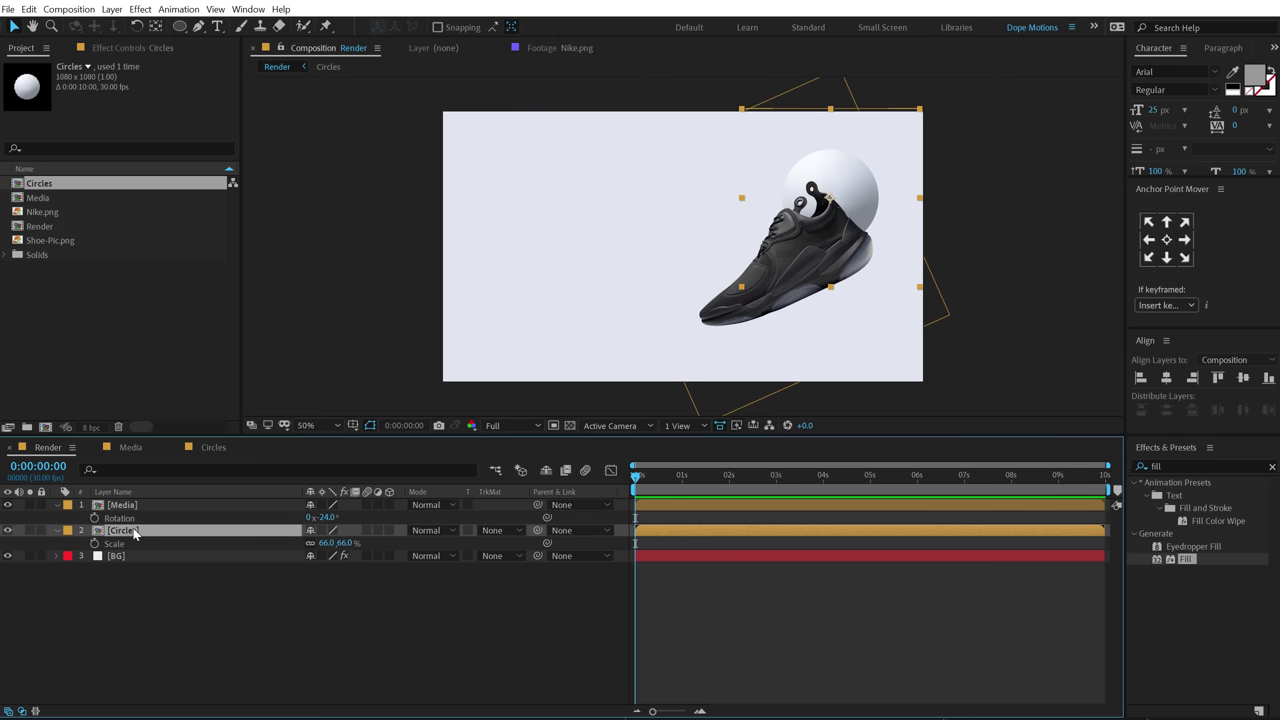
key("ctrl+d")
left_click_drag(836, 183, 568, 121)
left_click(170, 531)
key("s")
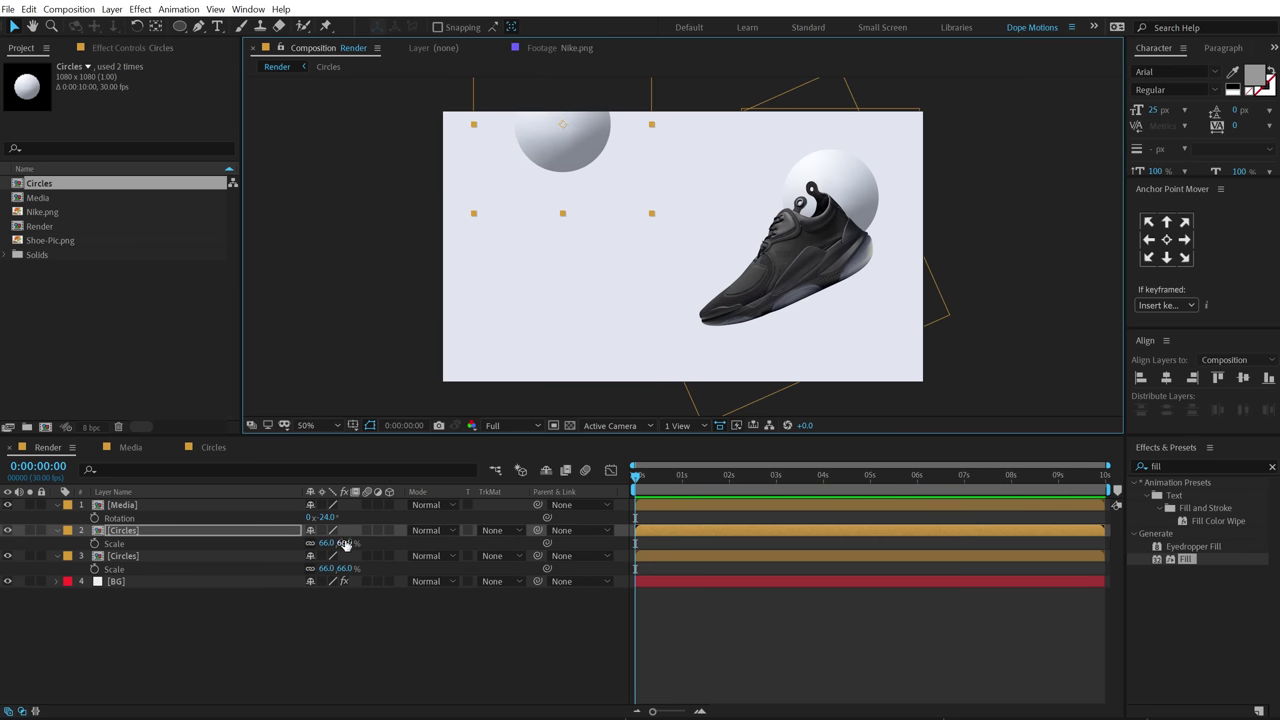
left_click_drag(343, 543, 309, 543)
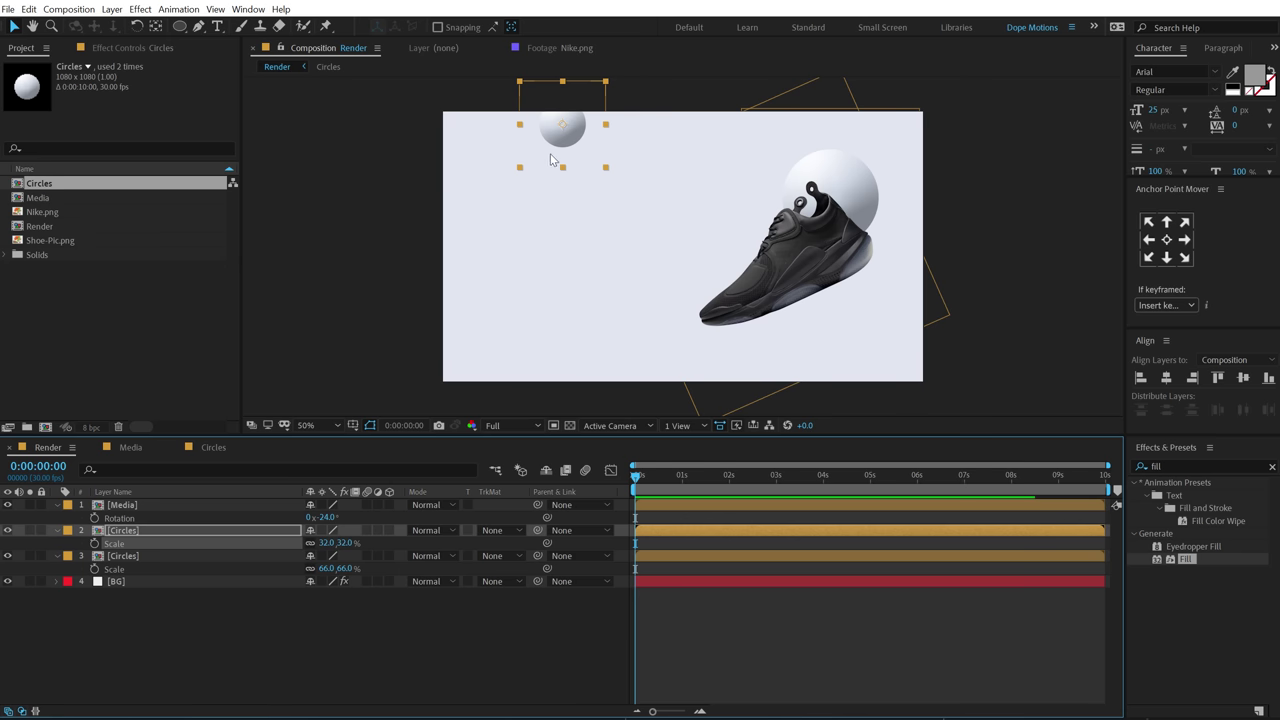
left_click_drag(550, 160, 546, 155)
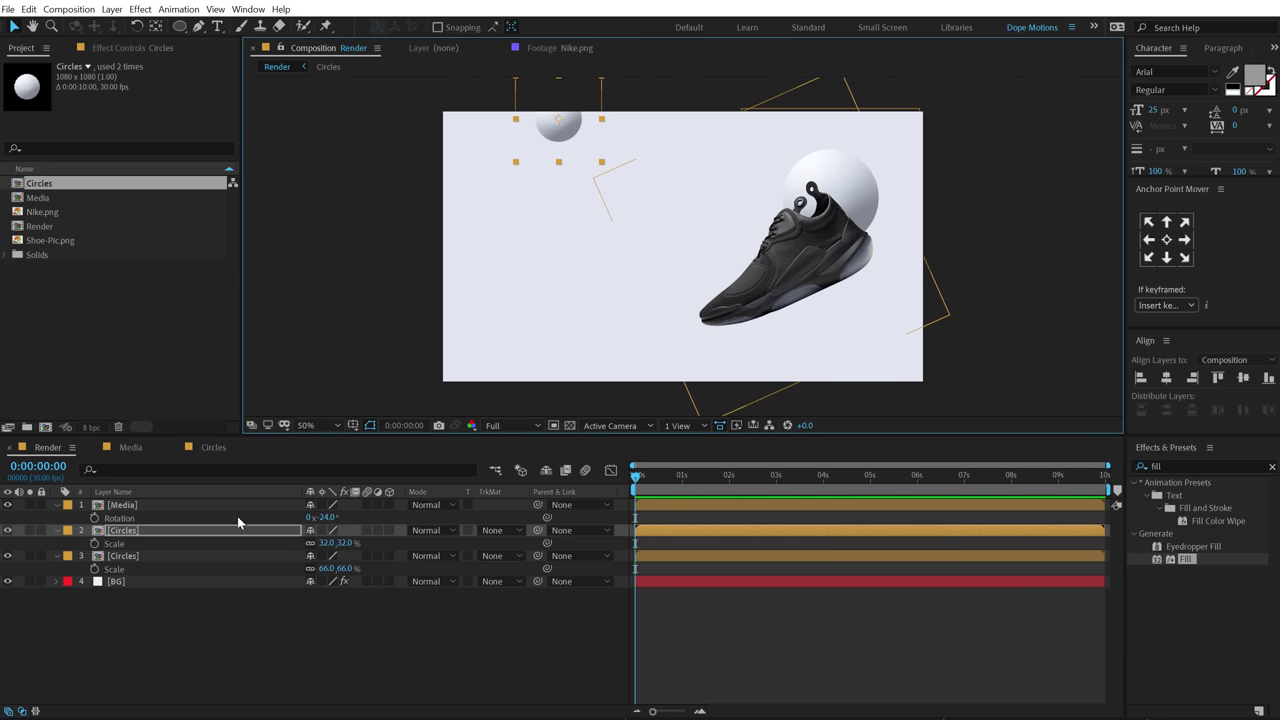
- In the Circles precomp, set Shape Layer 1's bevel shadow colour to C2C2C2, then return to Render
double_click(120, 530)
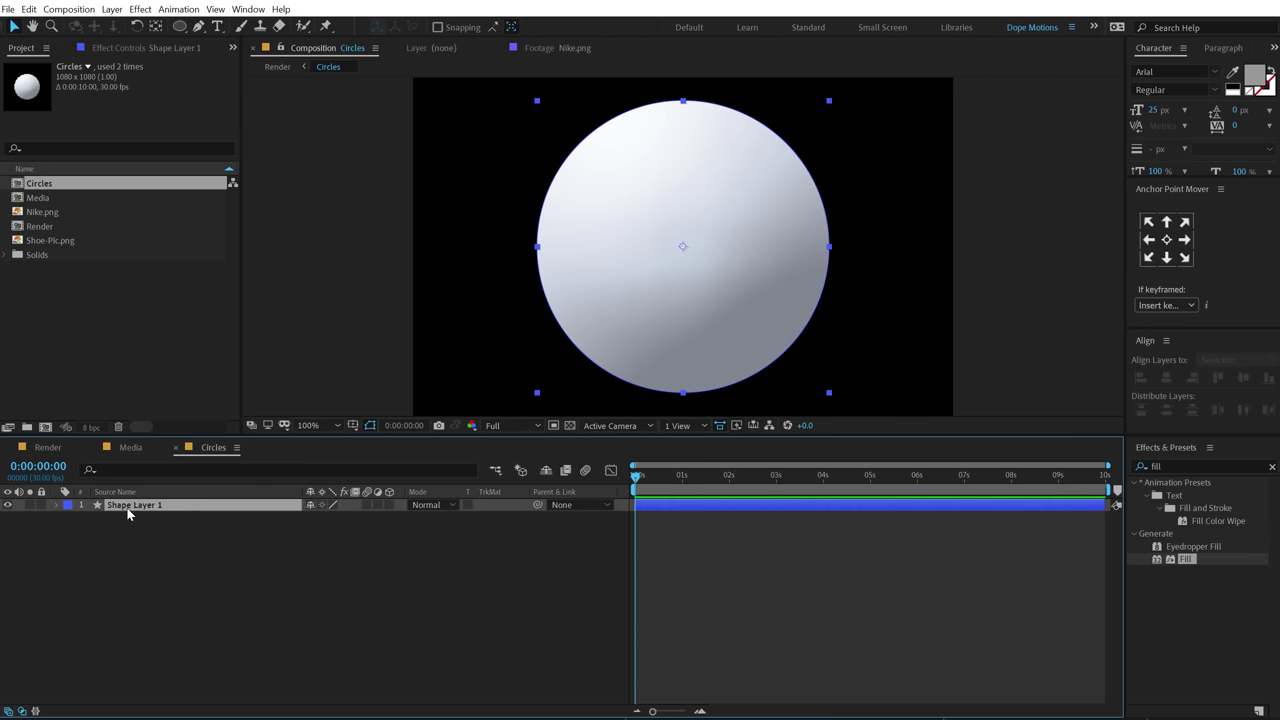
left_click(128, 507)
key("u")
key("u")
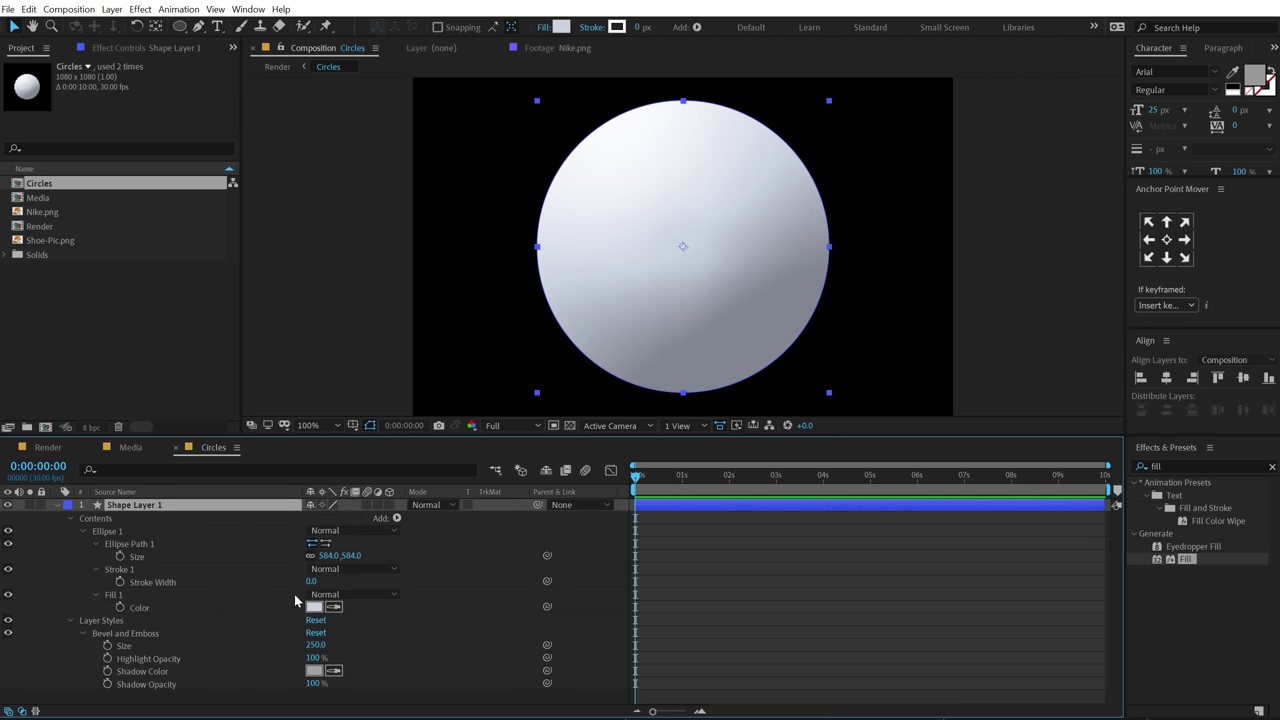
left_click(314, 672)
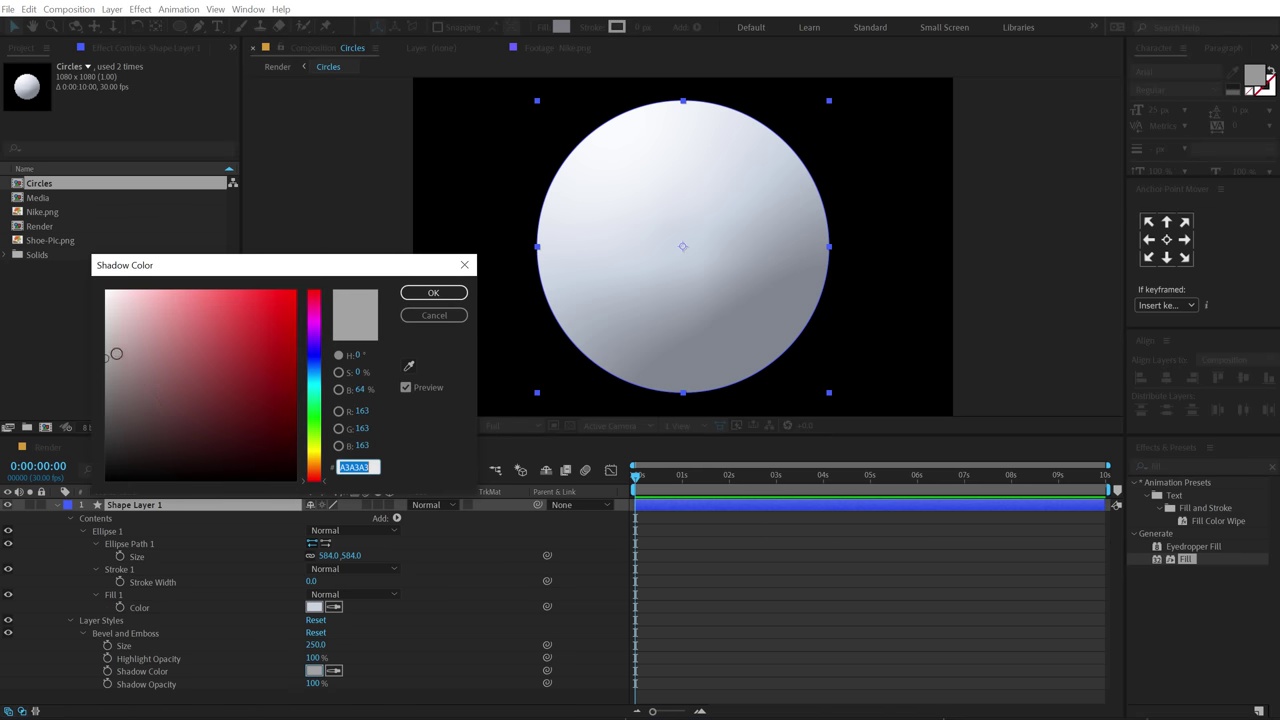
left_click_drag(116, 353, 96, 334)
left_click(432, 292)
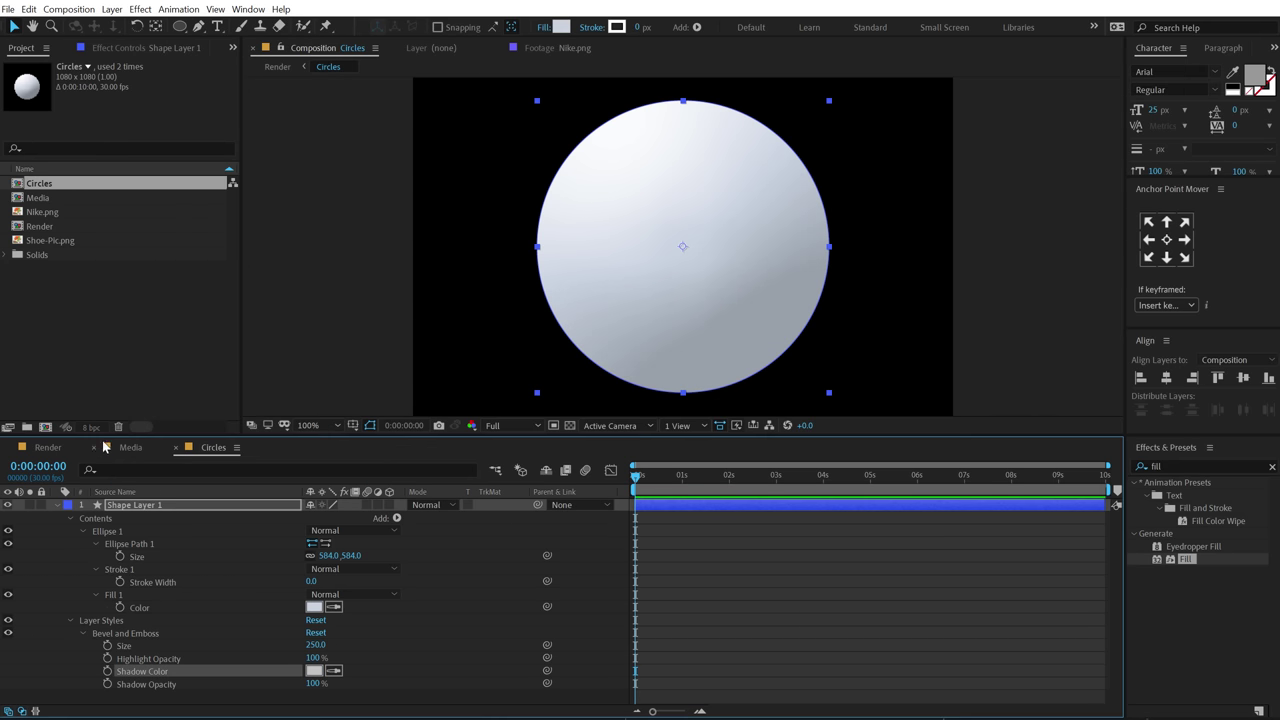
left_click(48, 447)
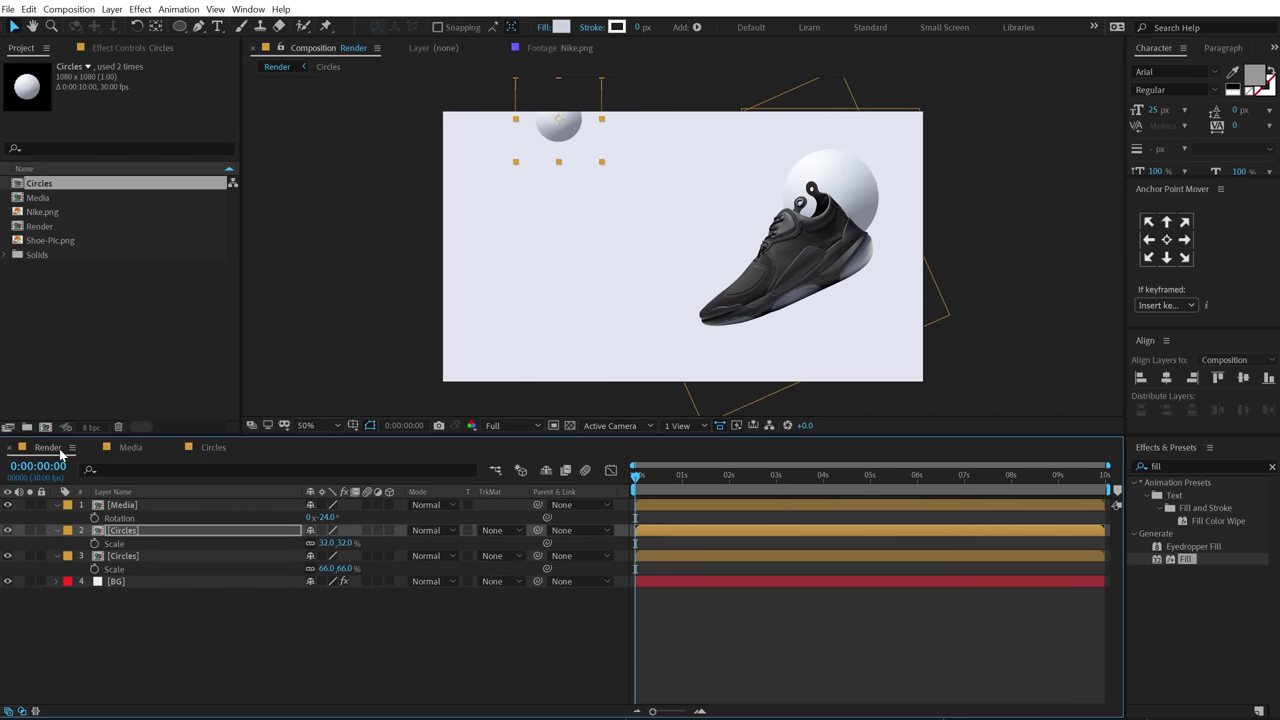
- Duplicate the small upper-left sphere, scale the copy to 100% and place it lower left
left_click(177, 634)
left_click(561, 130)
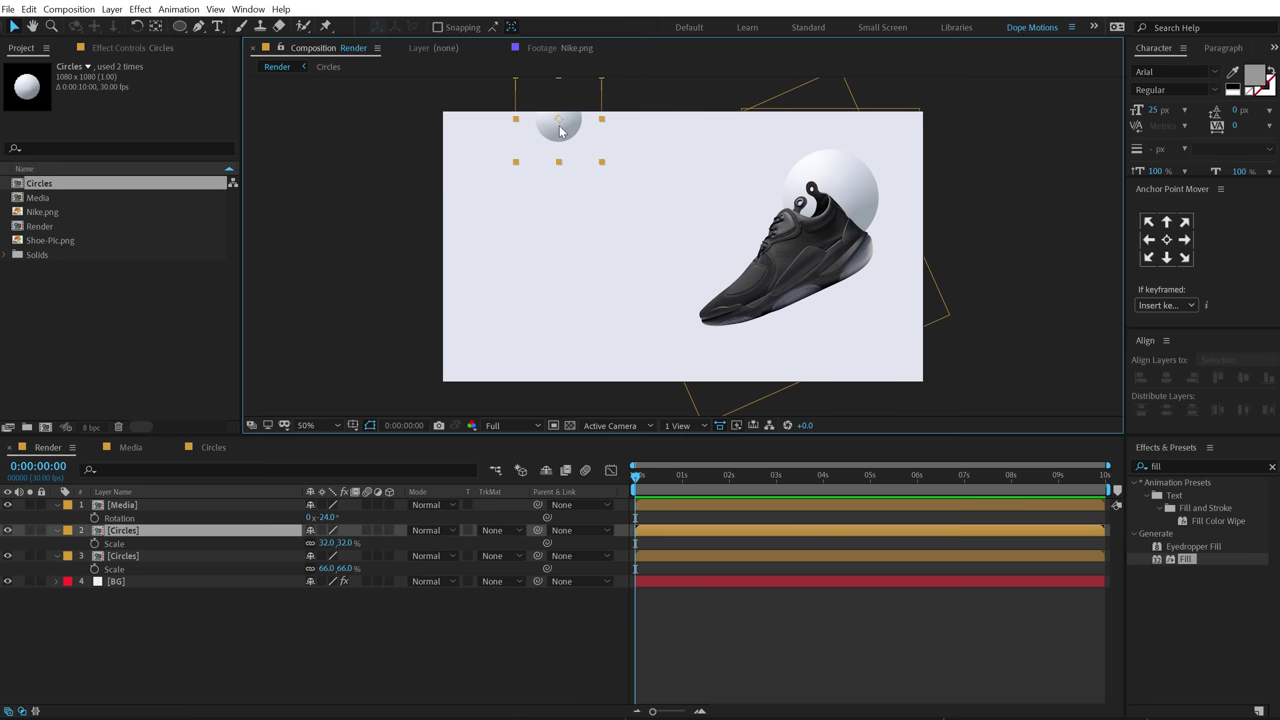
key("ctrl+d")
left_click_drag(564, 128, 458, 356)
left_click(343, 542)
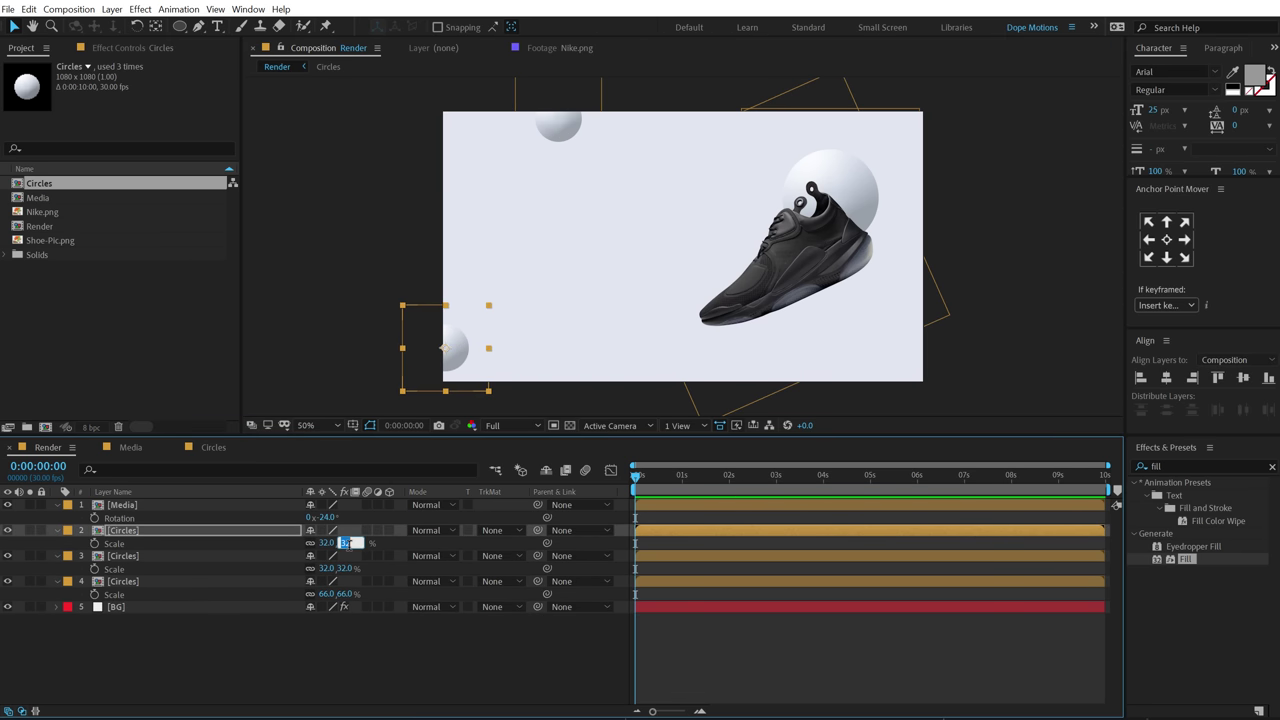
type("100")
key("Return")
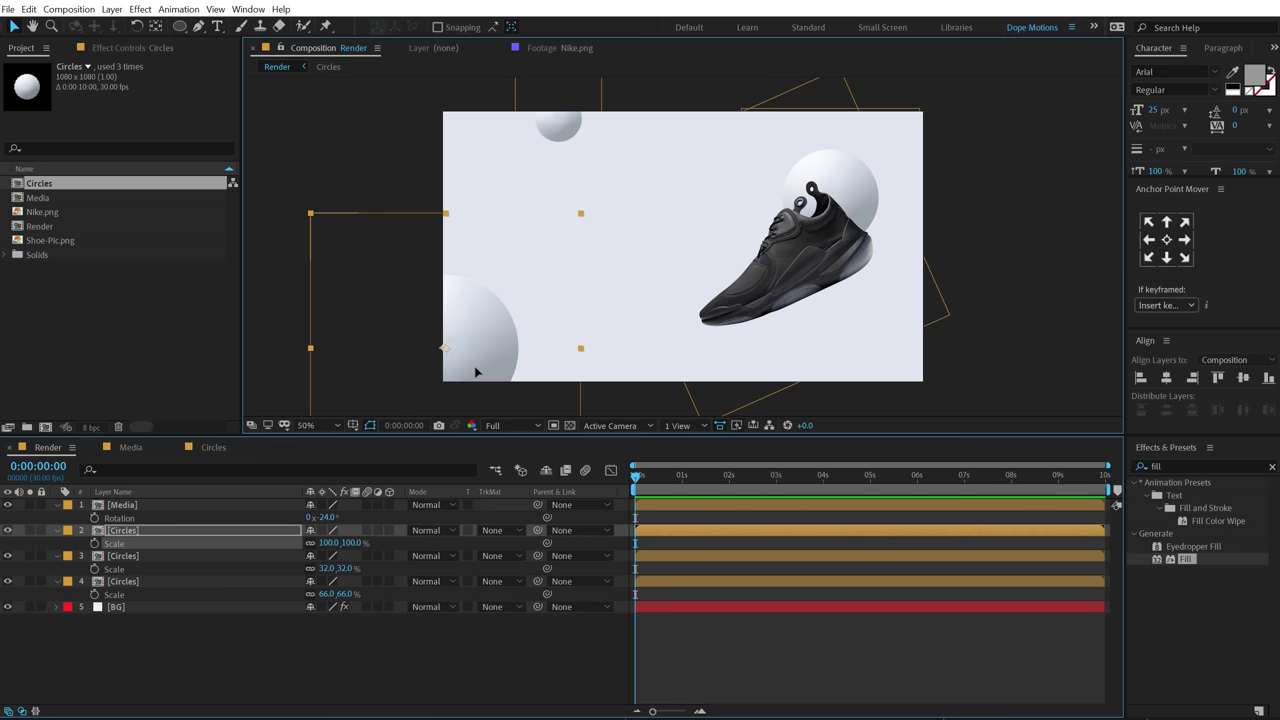
left_click_drag(471, 366, 849, 385)
- Duplicate the large sphere, move both new spheres above the shoe layer, and label it red
key("ctrl+d")
left_click(140, 533)
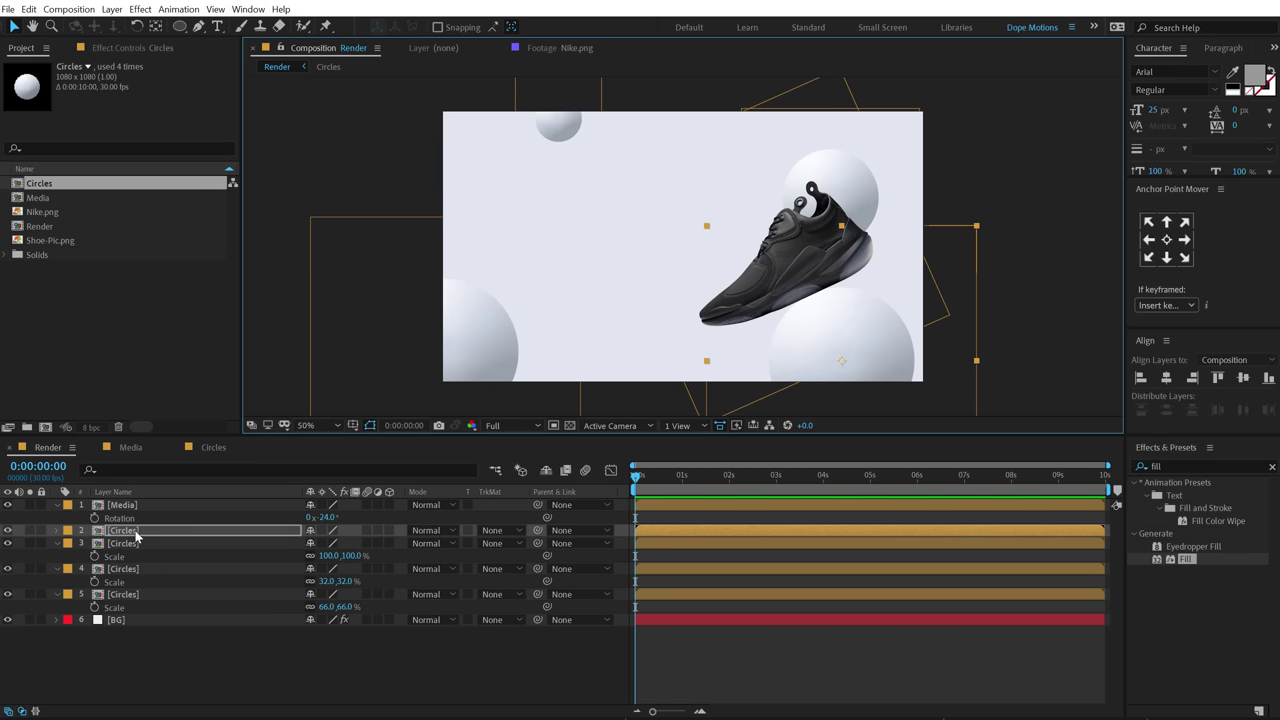
left_click(131, 544, "shift")
left_click_drag(131, 544, 135, 506)
left_click(67, 543)
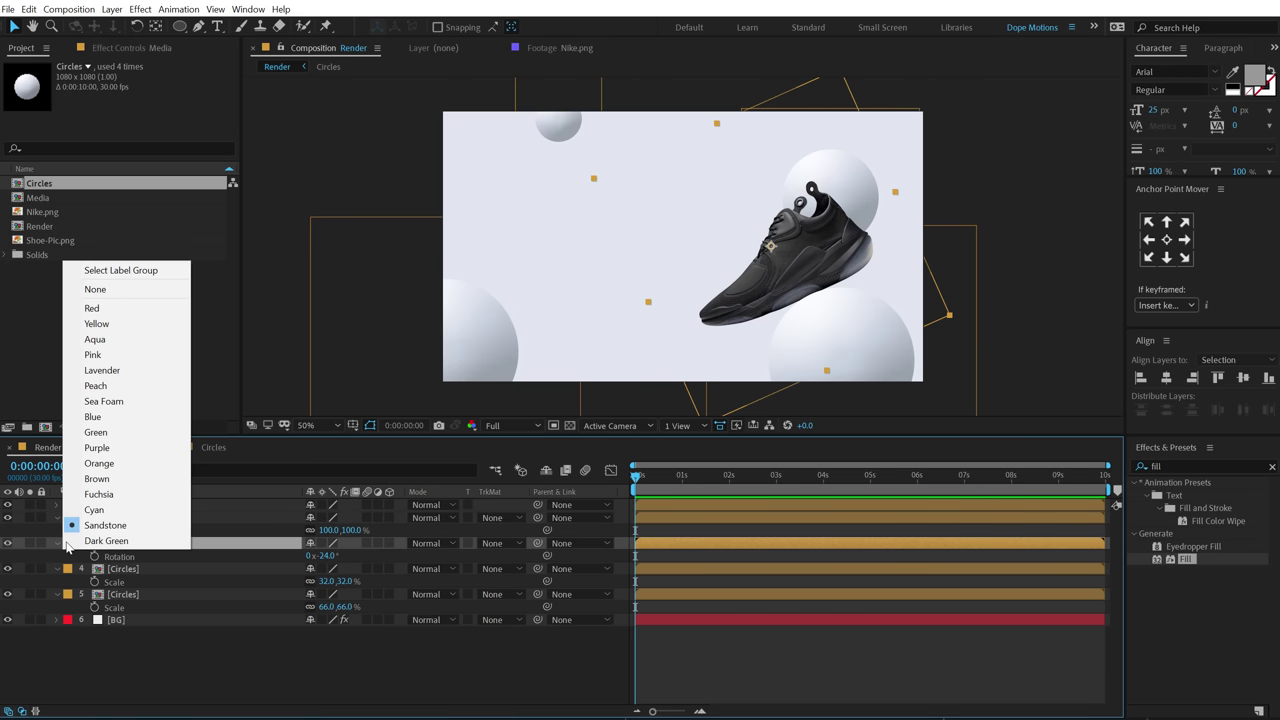
left_click(110, 308)
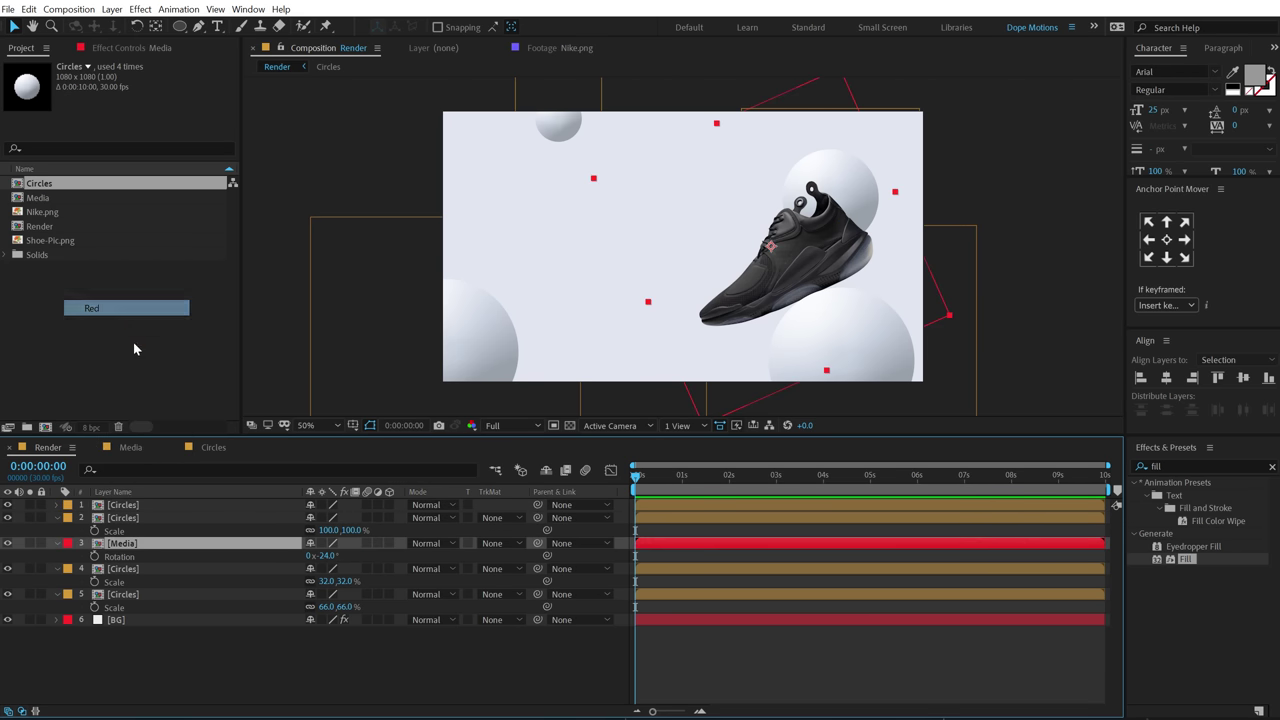
- Shrink the top sphere copy to 72% and move it left below the shoe
left_click(139, 508)
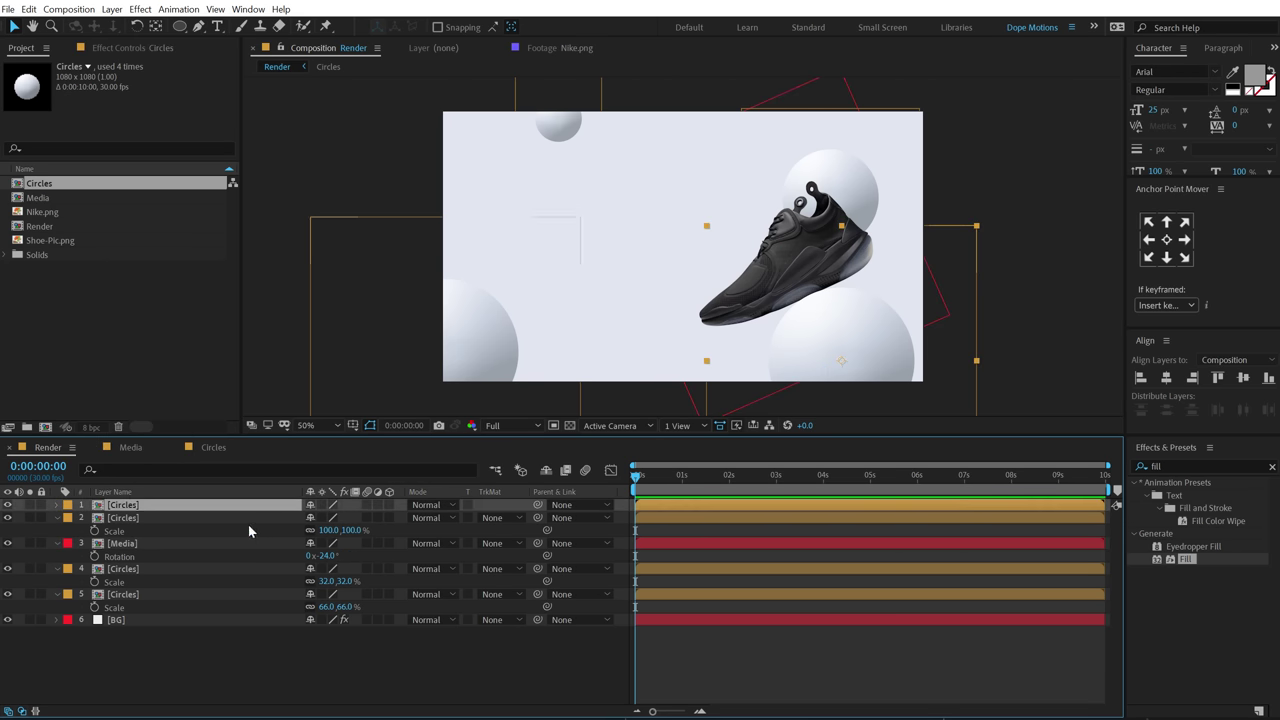
key("s")
left_click_drag(340, 517, 312, 517)
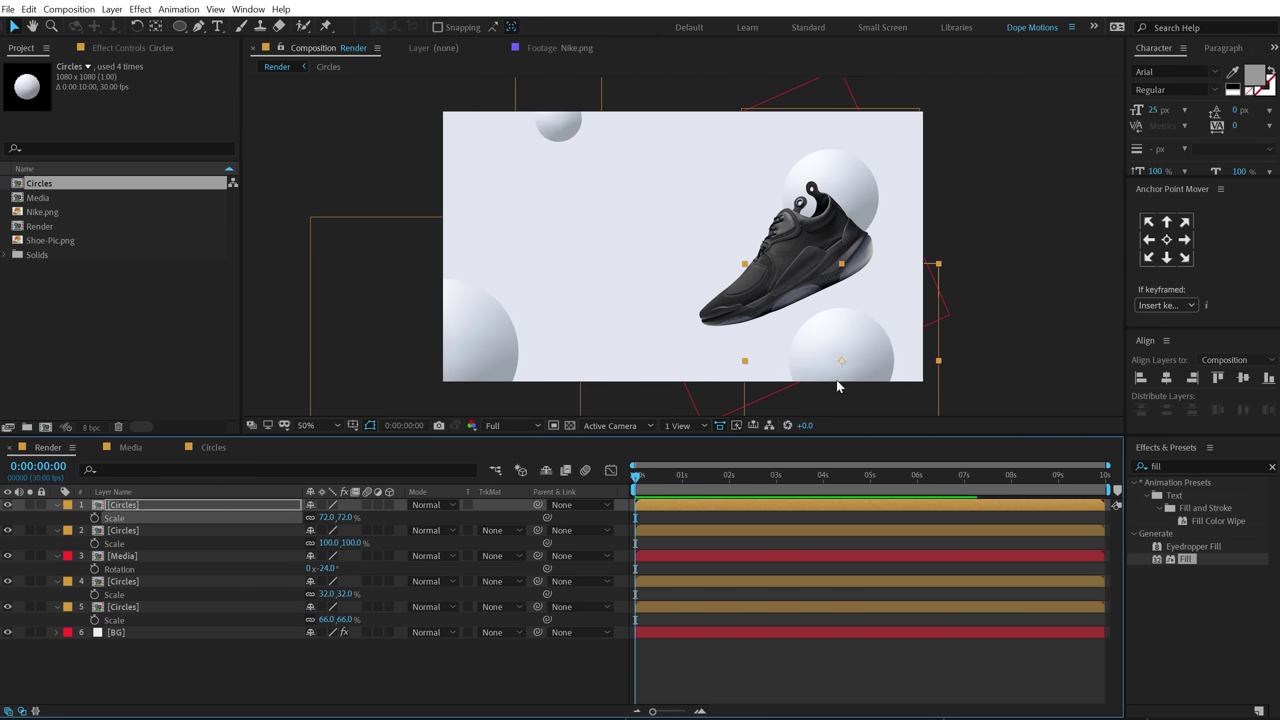
left_click_drag(829, 376, 791, 381)
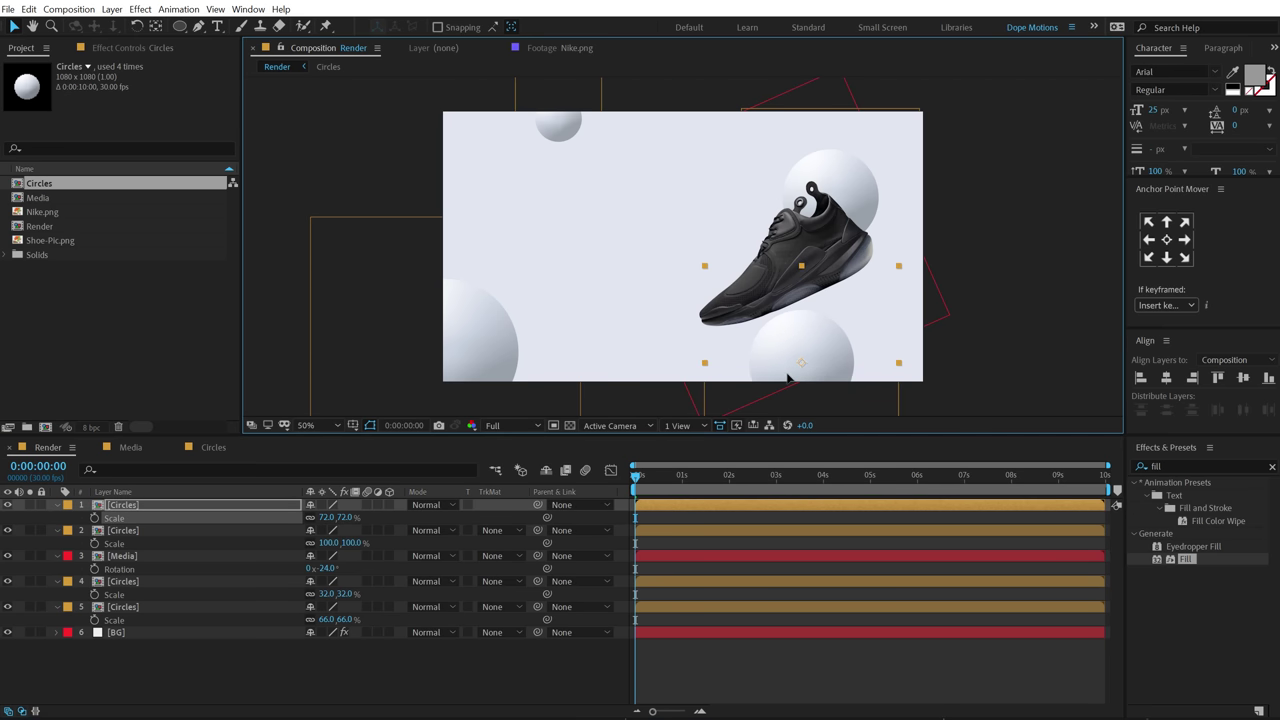
left_click(155, 512)
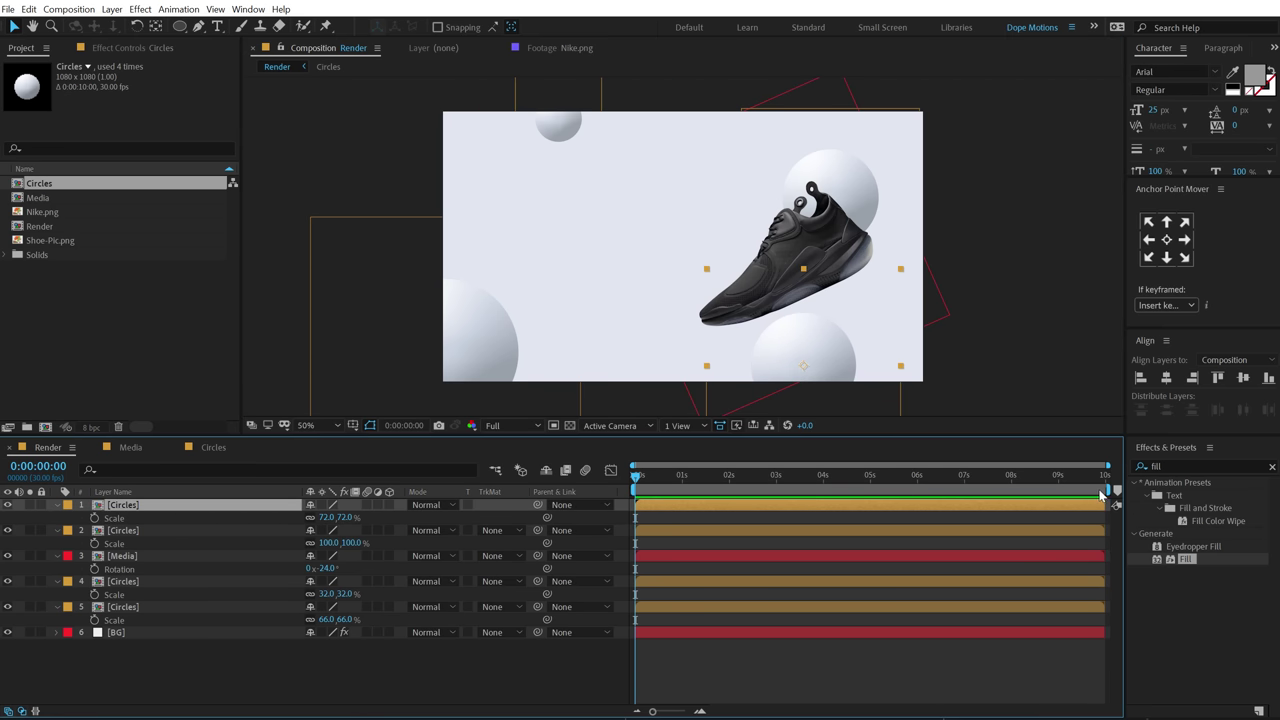
- Apply Gaussian Blur (Legacy) to the top sphere layer with Blurriness 30
left_click(1179, 464)
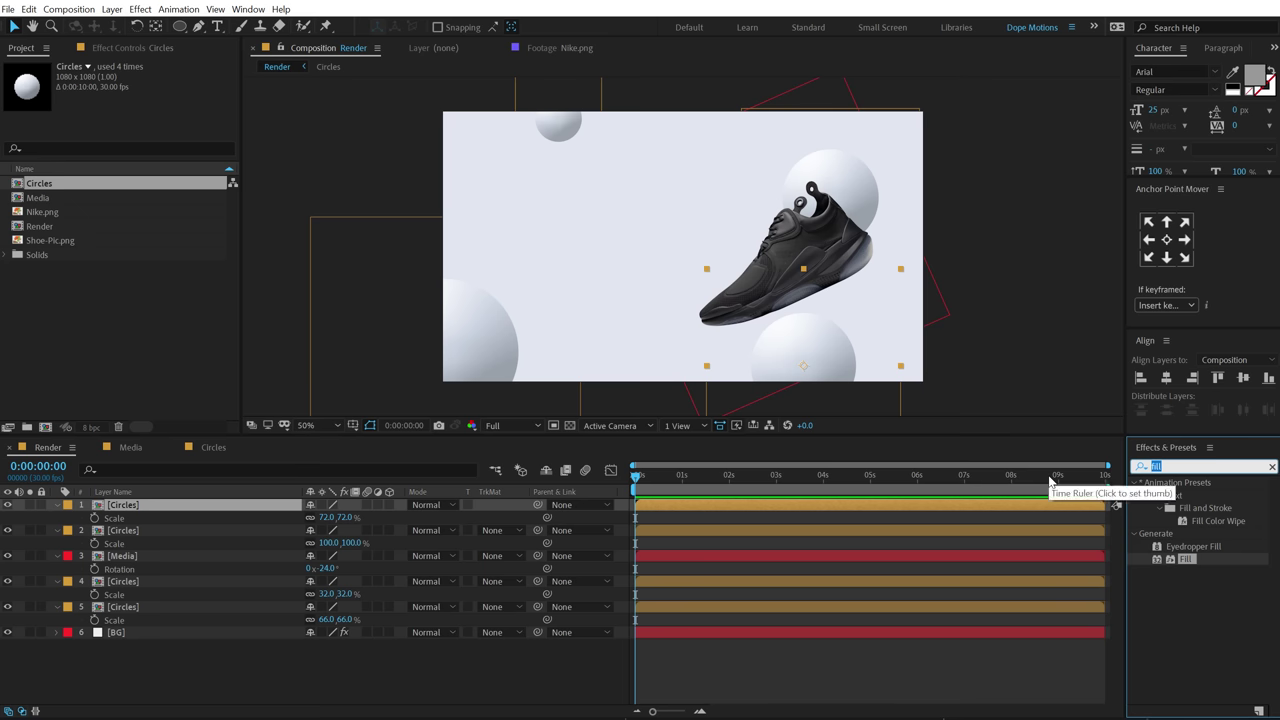
type("gau")
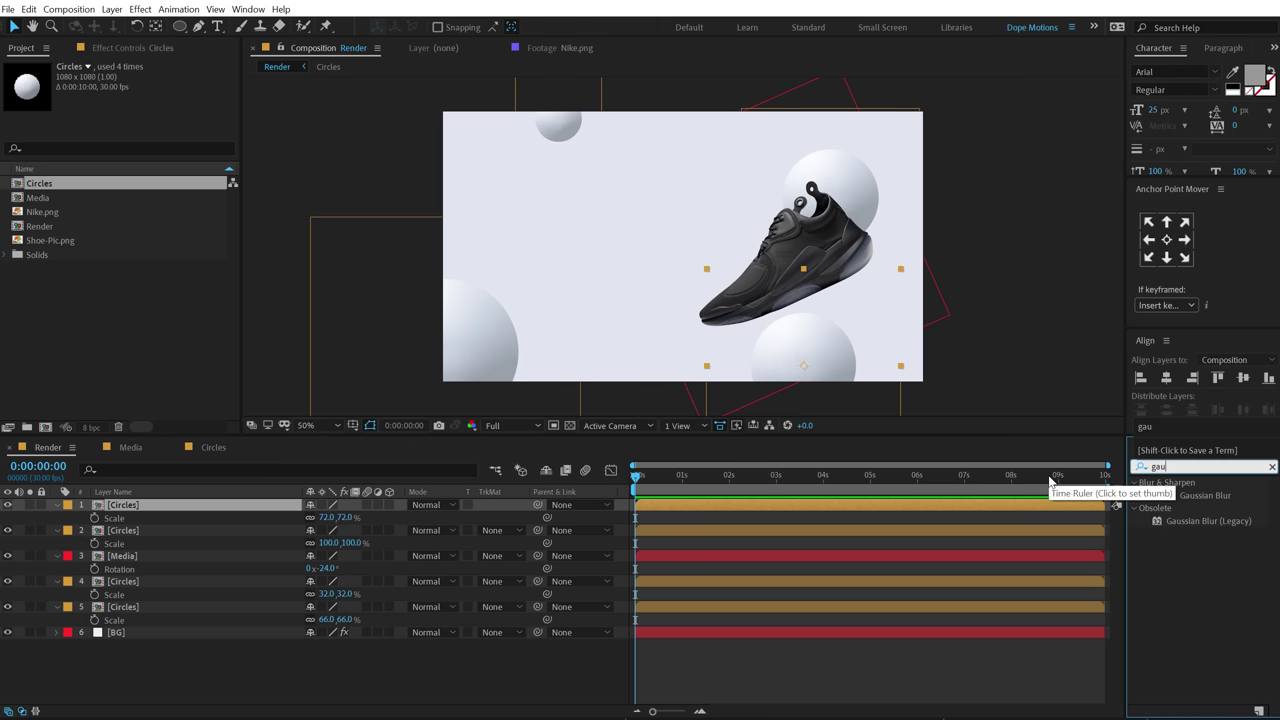
double_click(1190, 521)
left_click(136, 93)
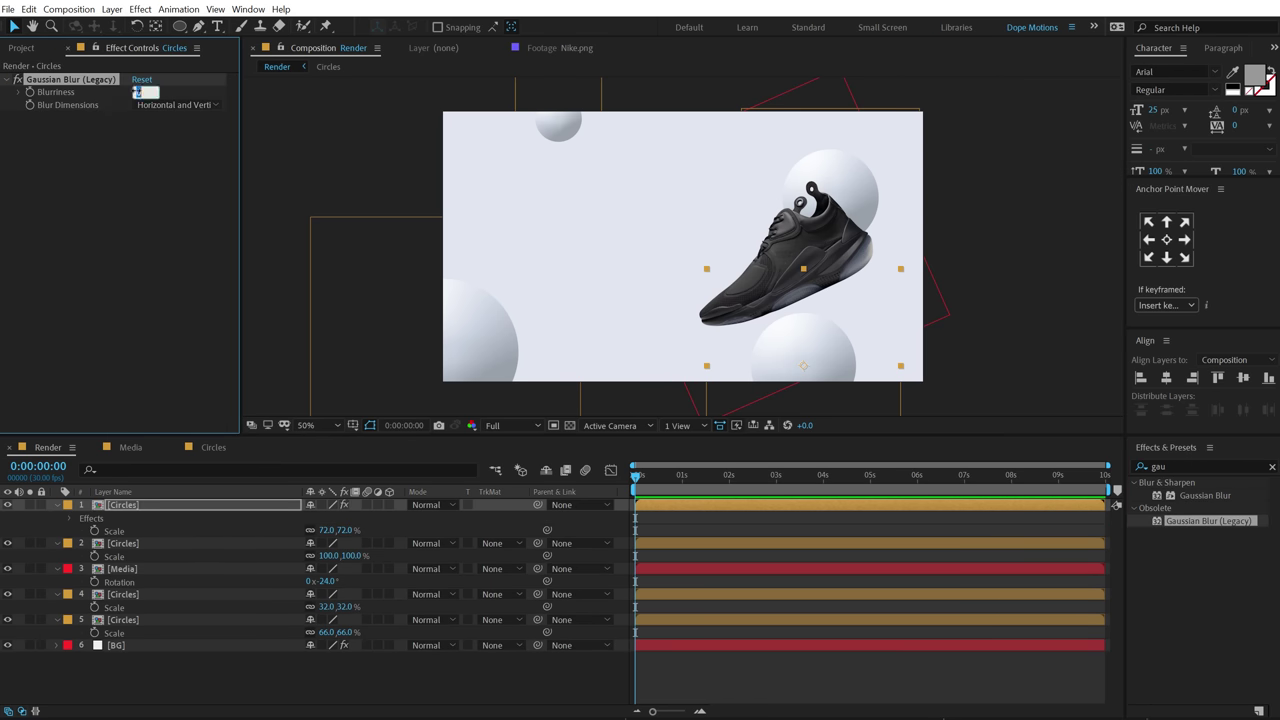
type("30")
key("Return")
- Paste the blur onto the bottom-left sphere, set Blurriness to 75, and nudge it right
left_click(484, 379)
key("ctrl+v")
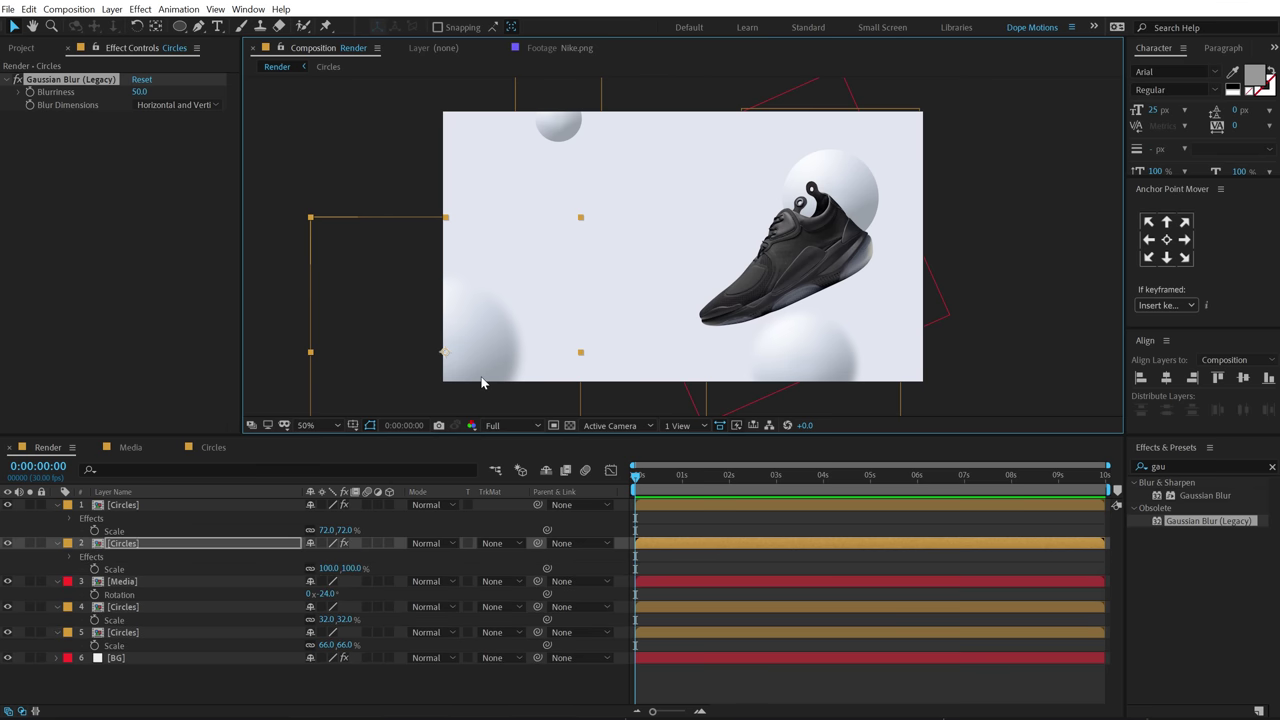
left_click(142, 92)
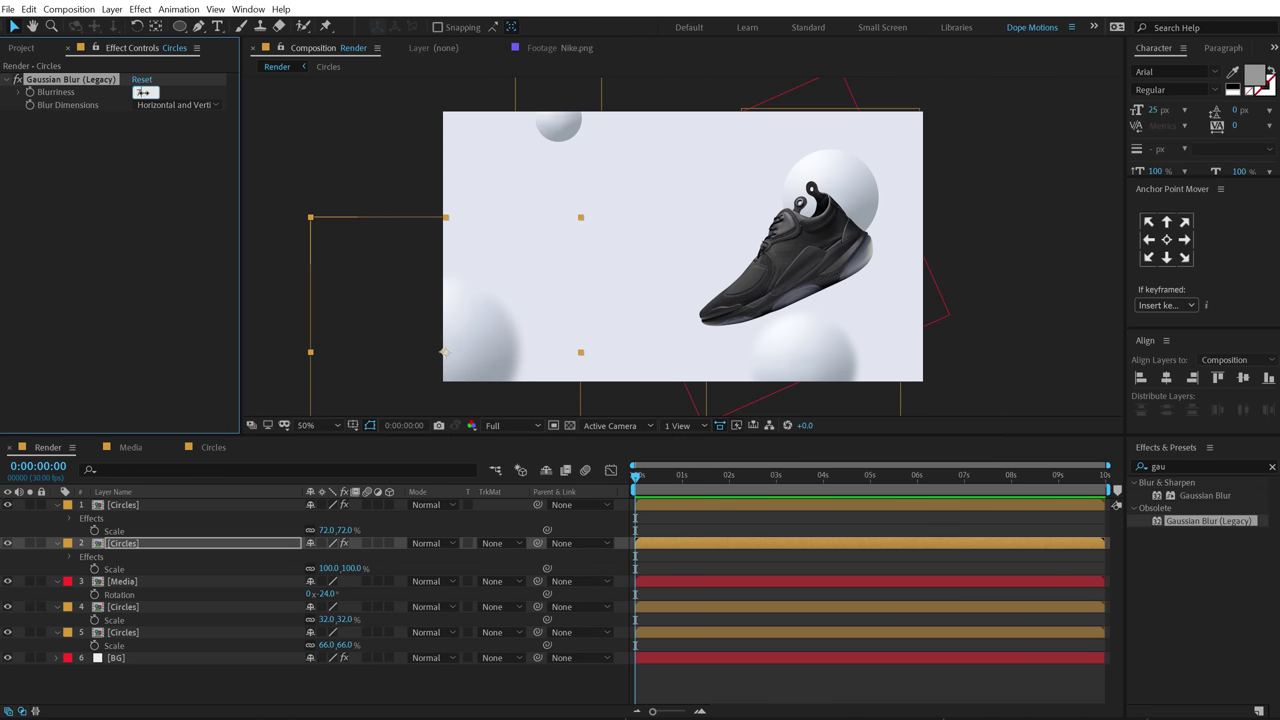
type("75")
key("Return")
left_click_drag(481, 338, 494, 341)
- Blur the small top sphere at 30 Blurriness and set its scale to 25%
left_click(562, 118)
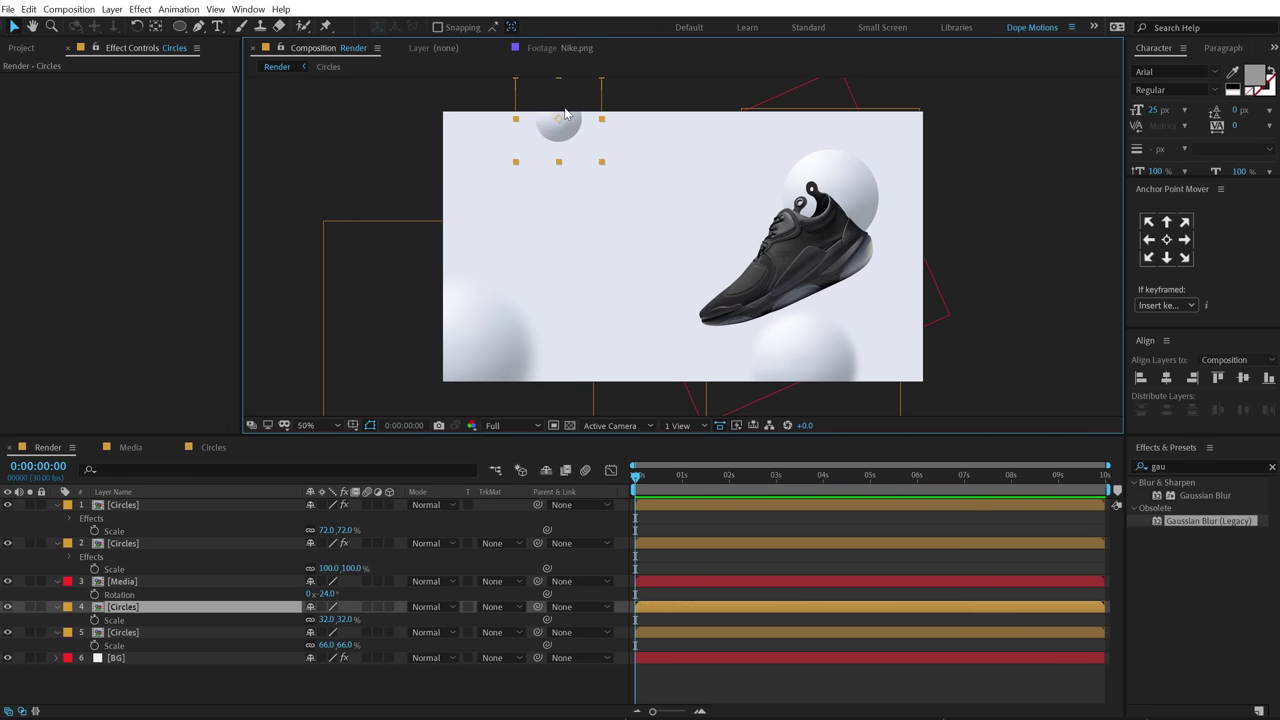
key("ctrl+alt+shift+e")
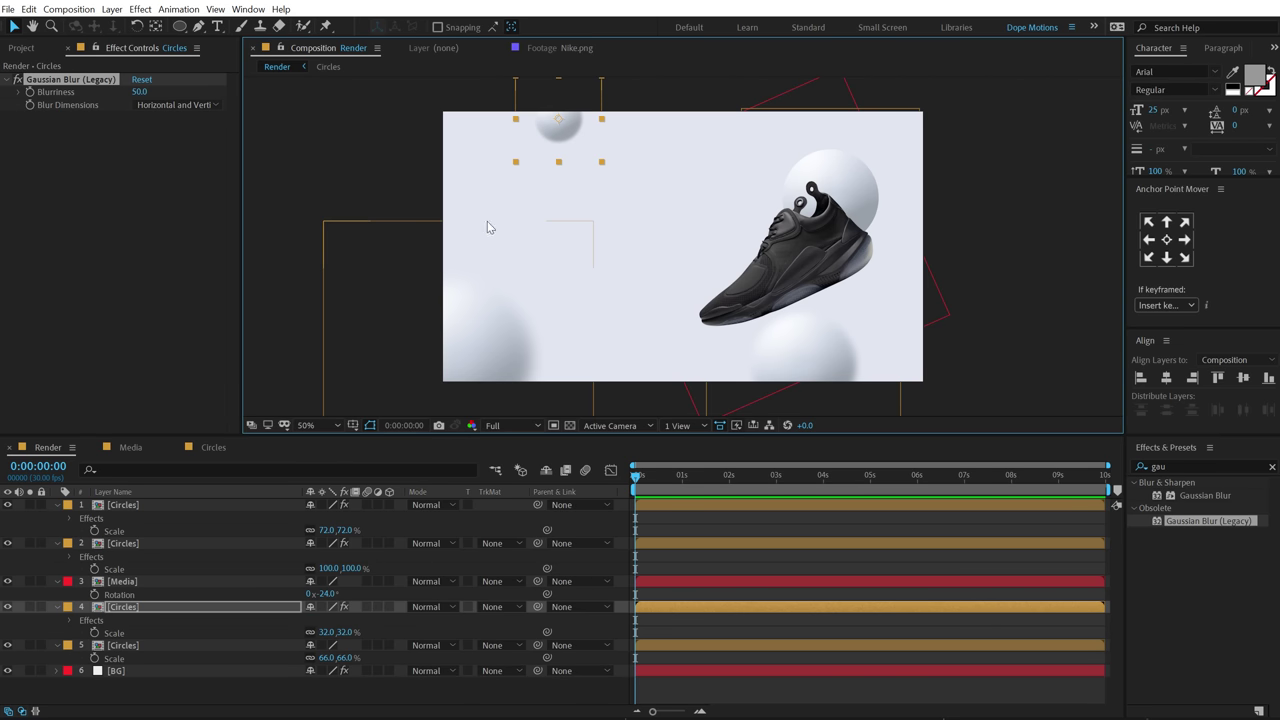
left_click(139, 92)
type("30")
key("Return")
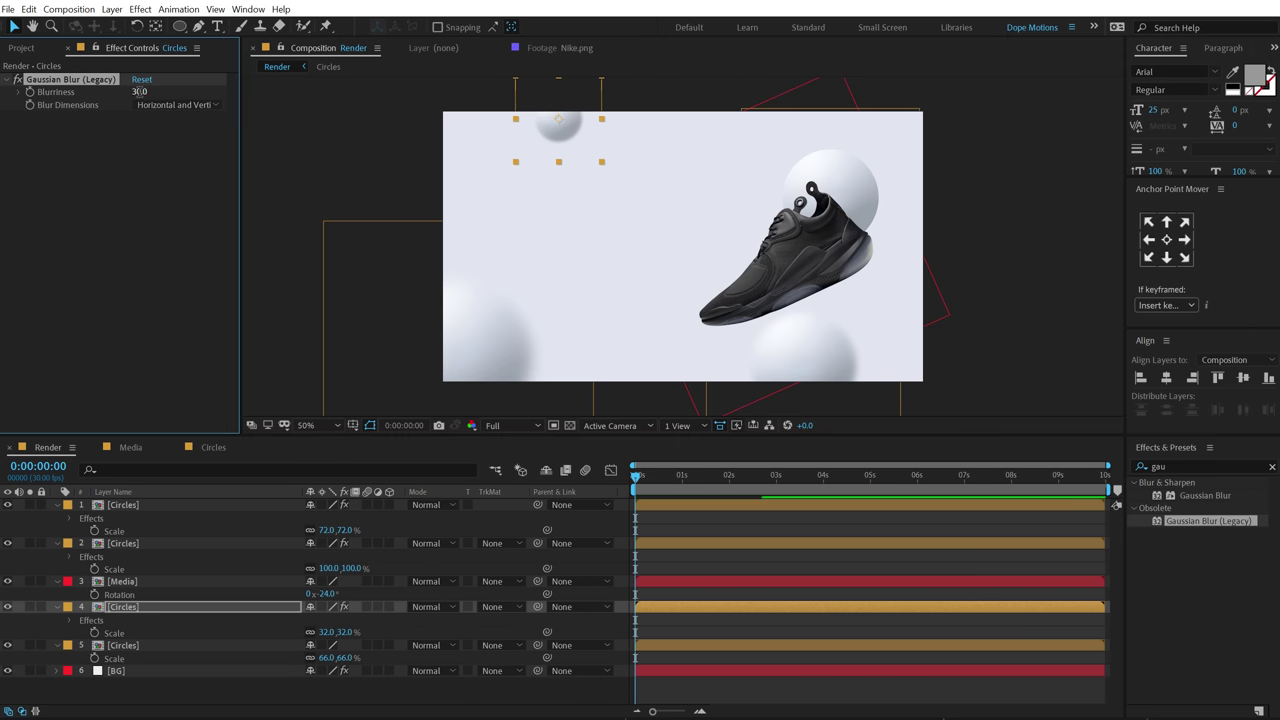
left_click(139, 608)
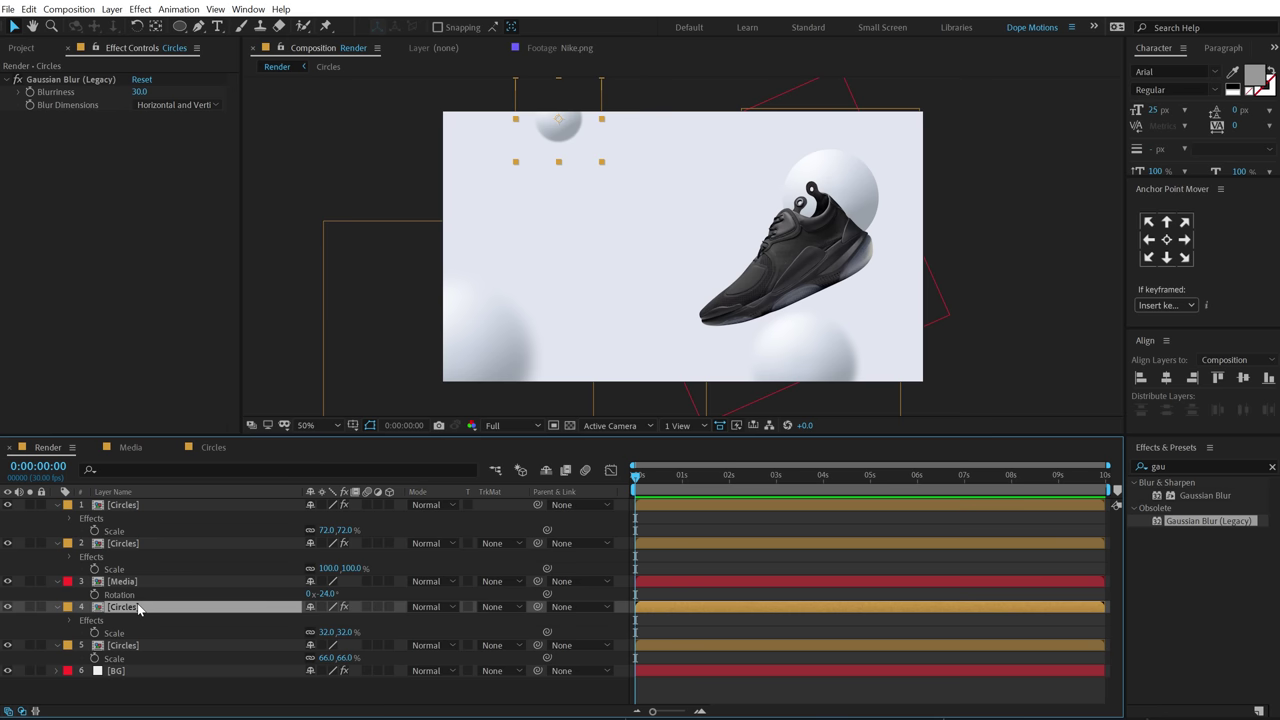
left_click(343, 632)
key("Return")
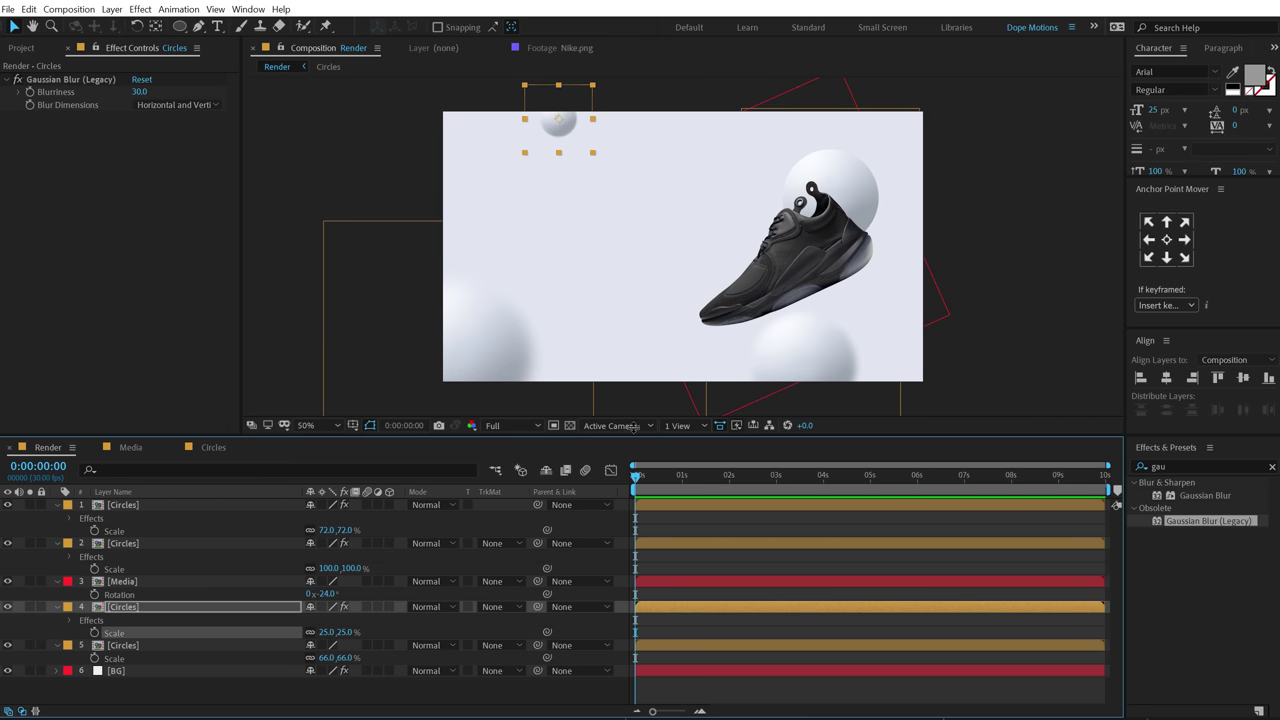
- Collapse every layer's open properties in the Render timeline
left_click(966, 306)
key("ctrl+a")
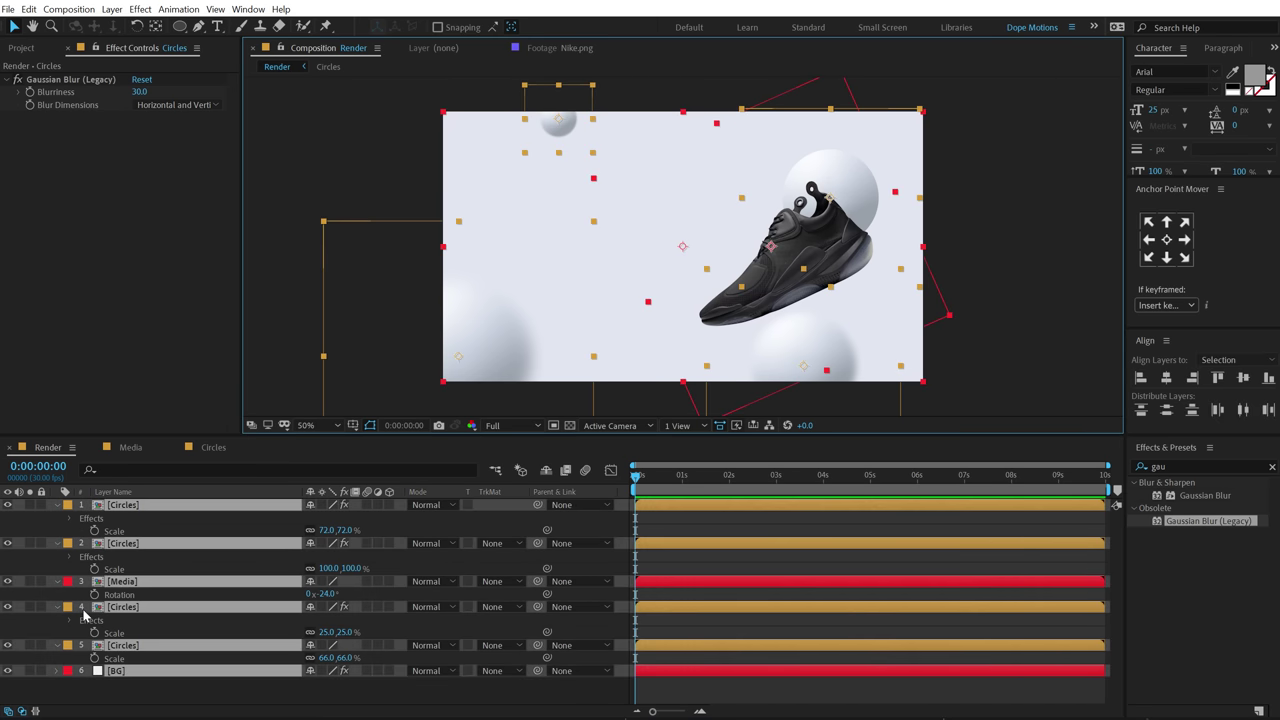
key("u")
left_click(93, 621)
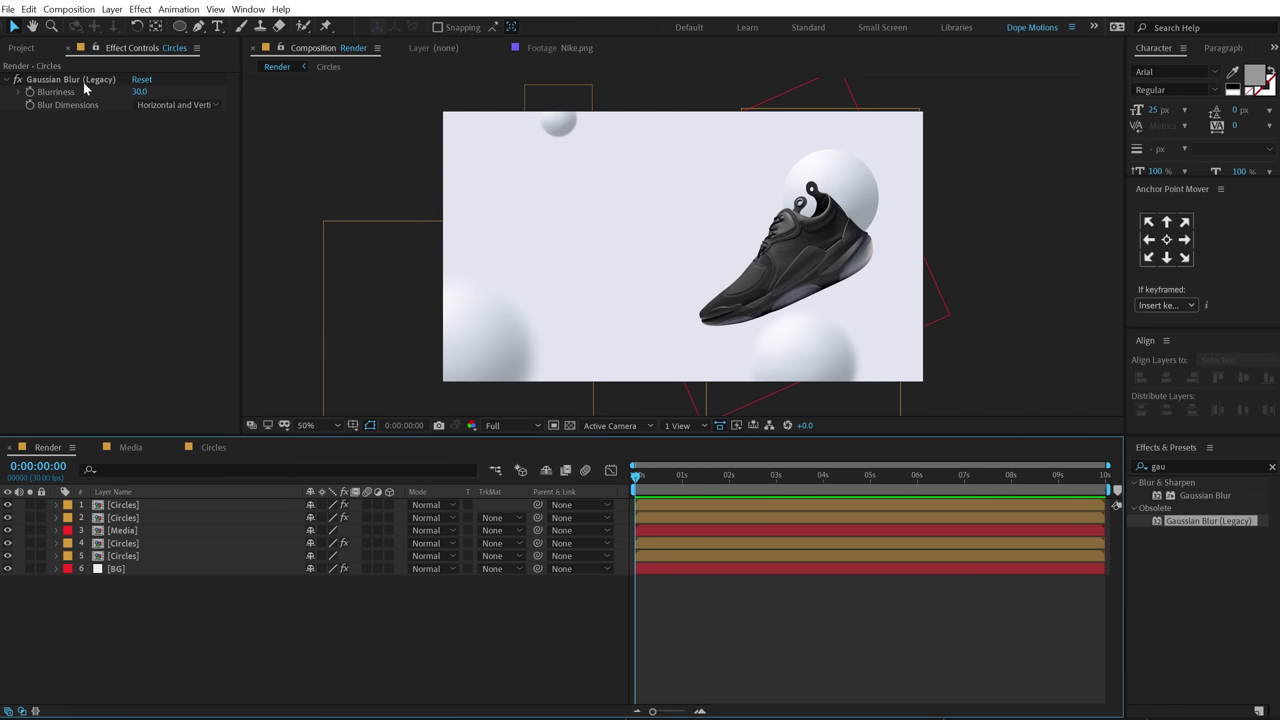
left_click(21, 47)
left_click(217, 26)
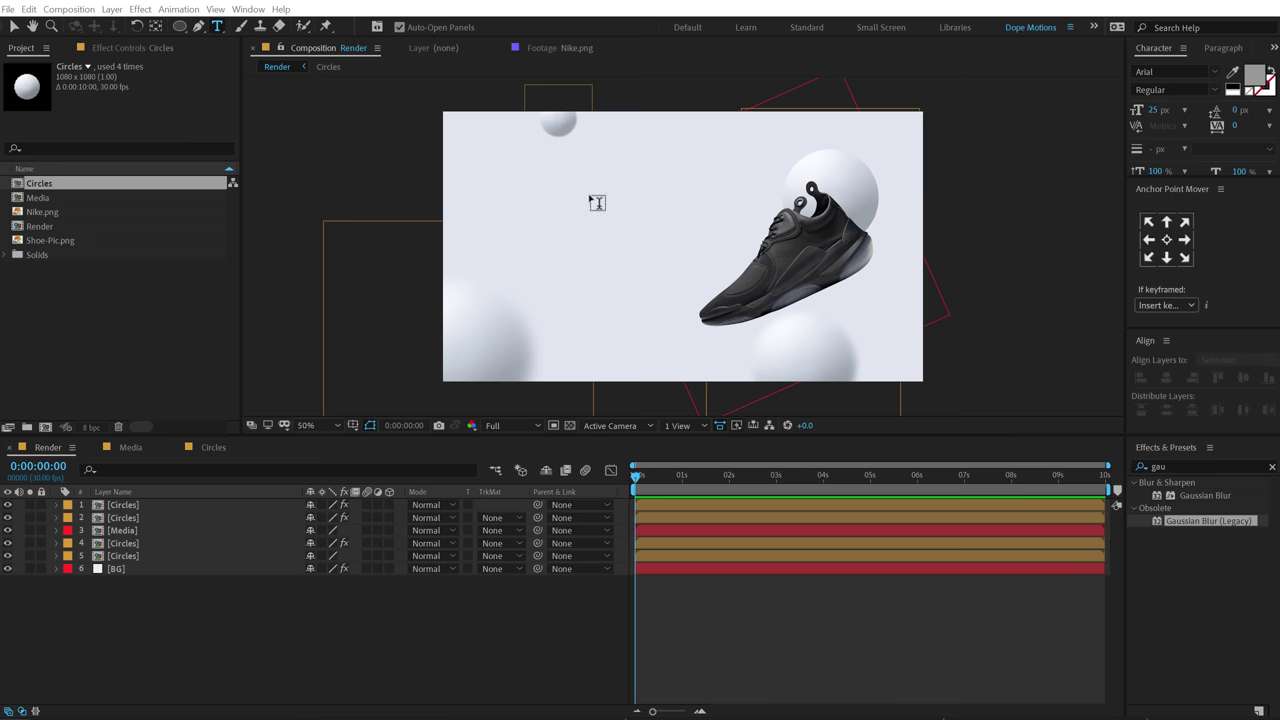
- Create a 192 px text layer reading "Be Original." in the composition
left_click(652, 213)
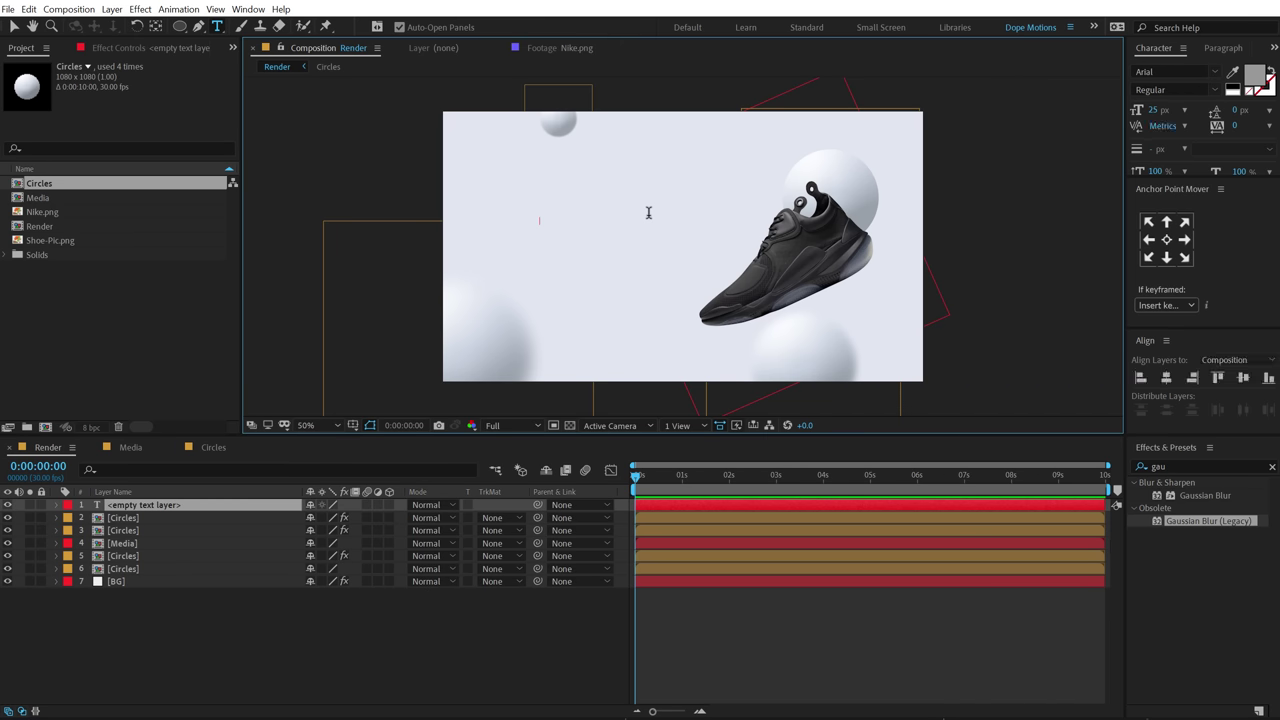
left_click(1154, 110)
type("192")
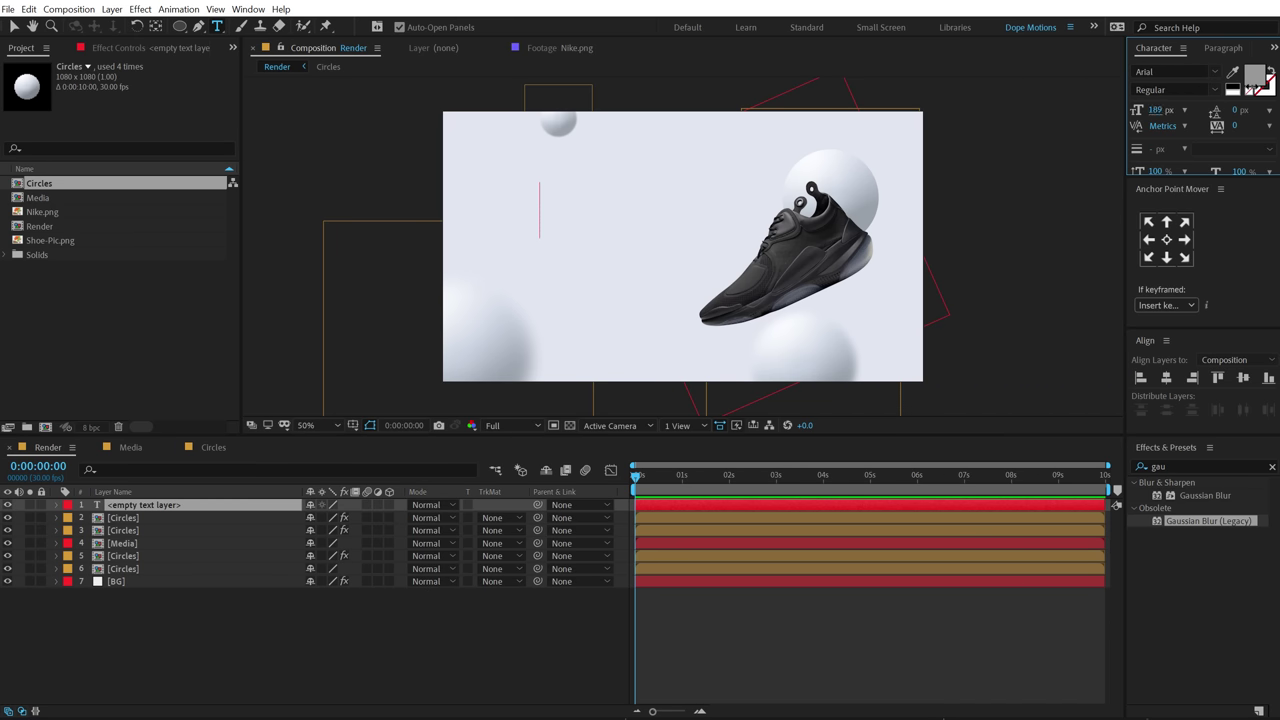
key("Return")
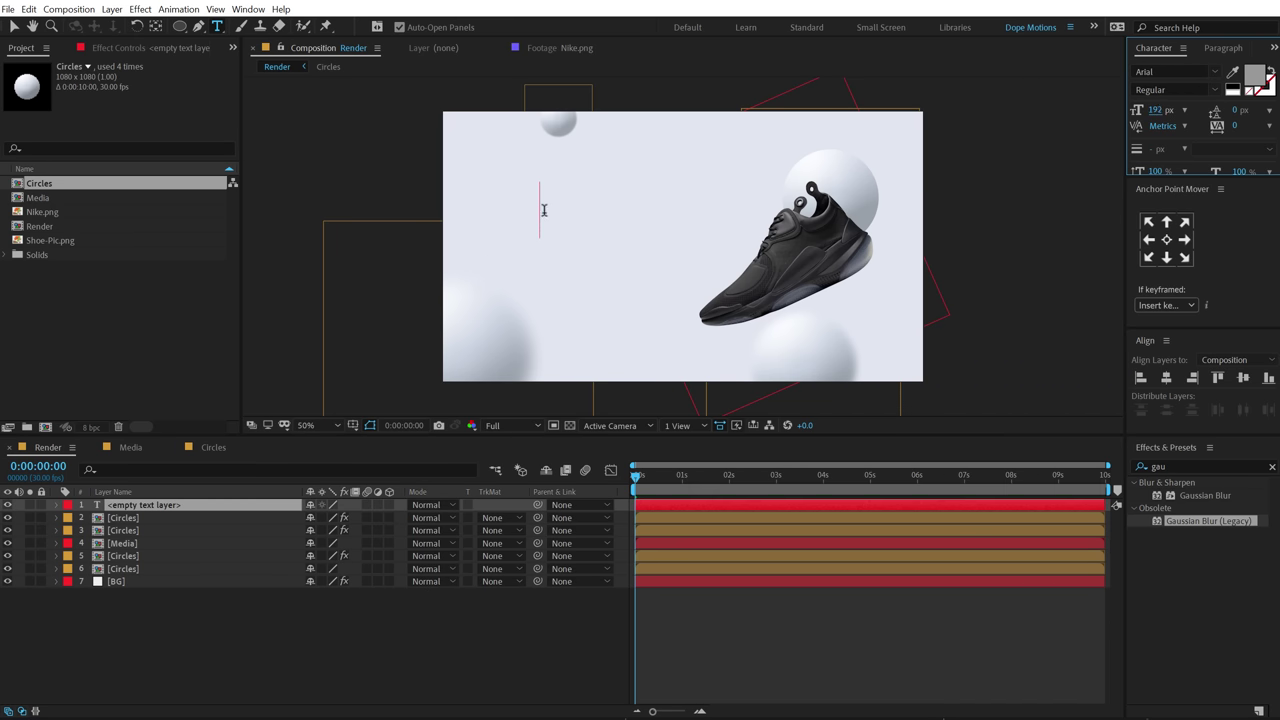
type("Be")
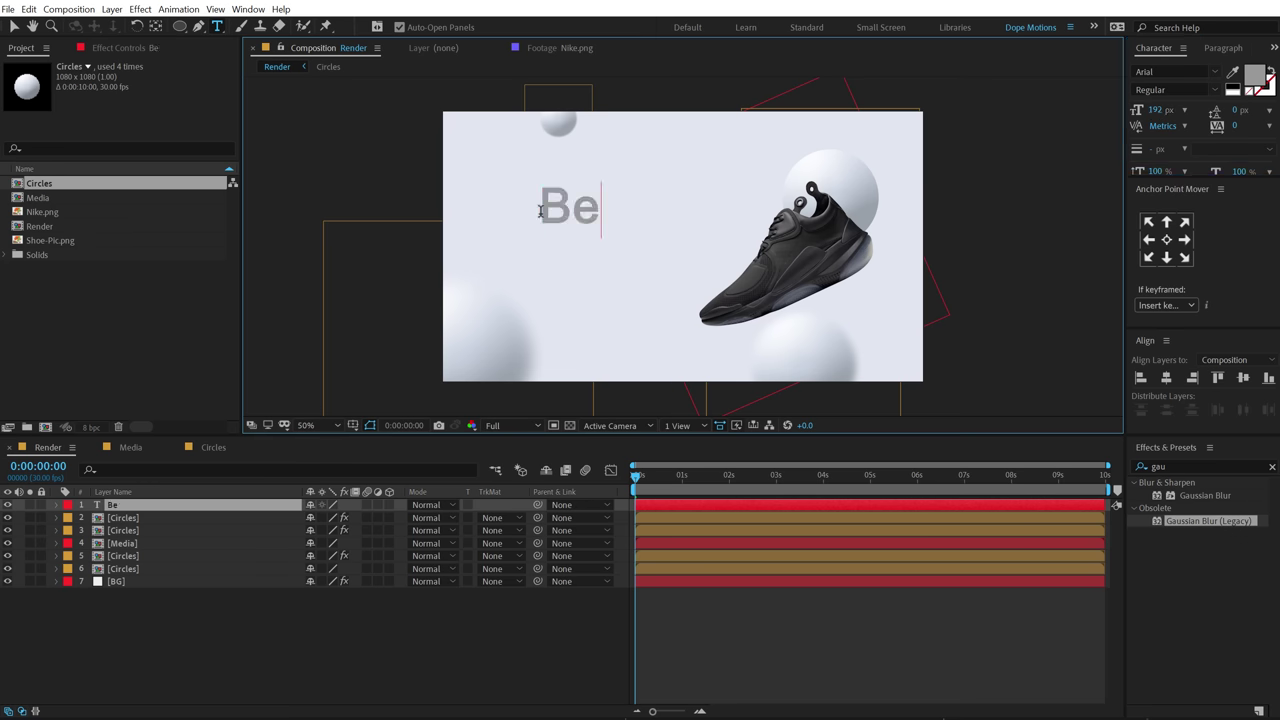
type(" Or")
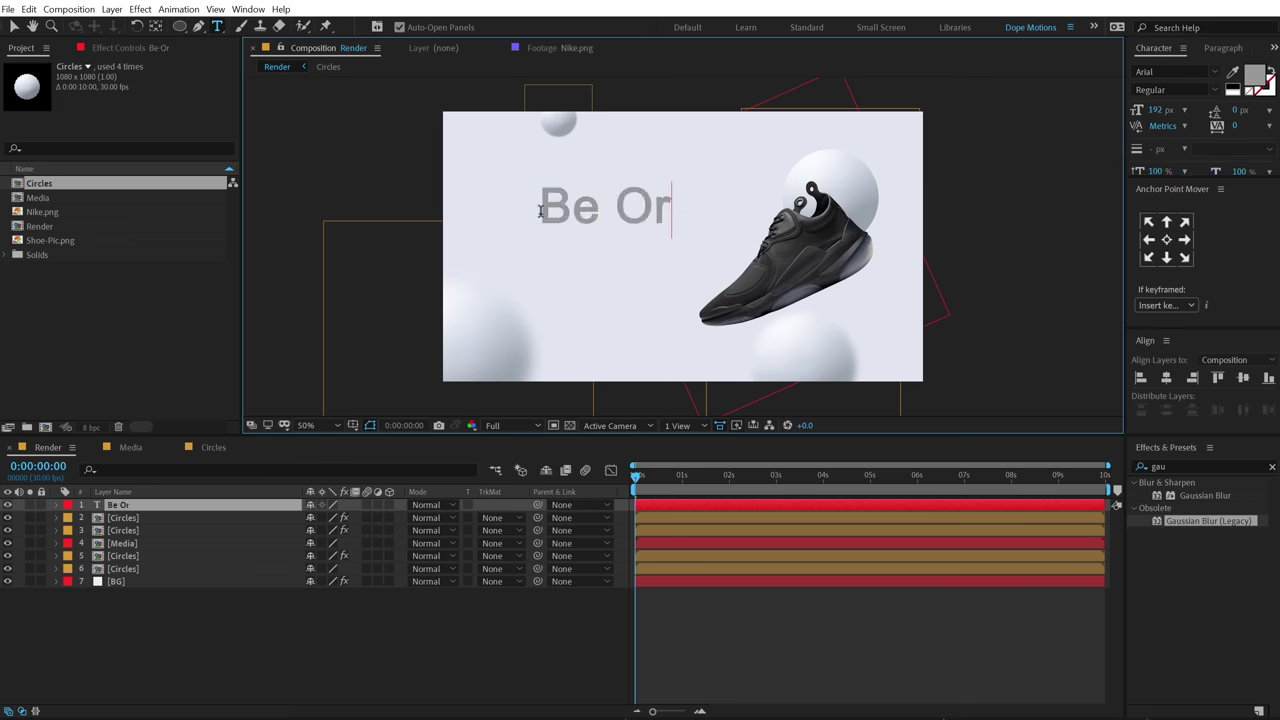
type("iginal.")
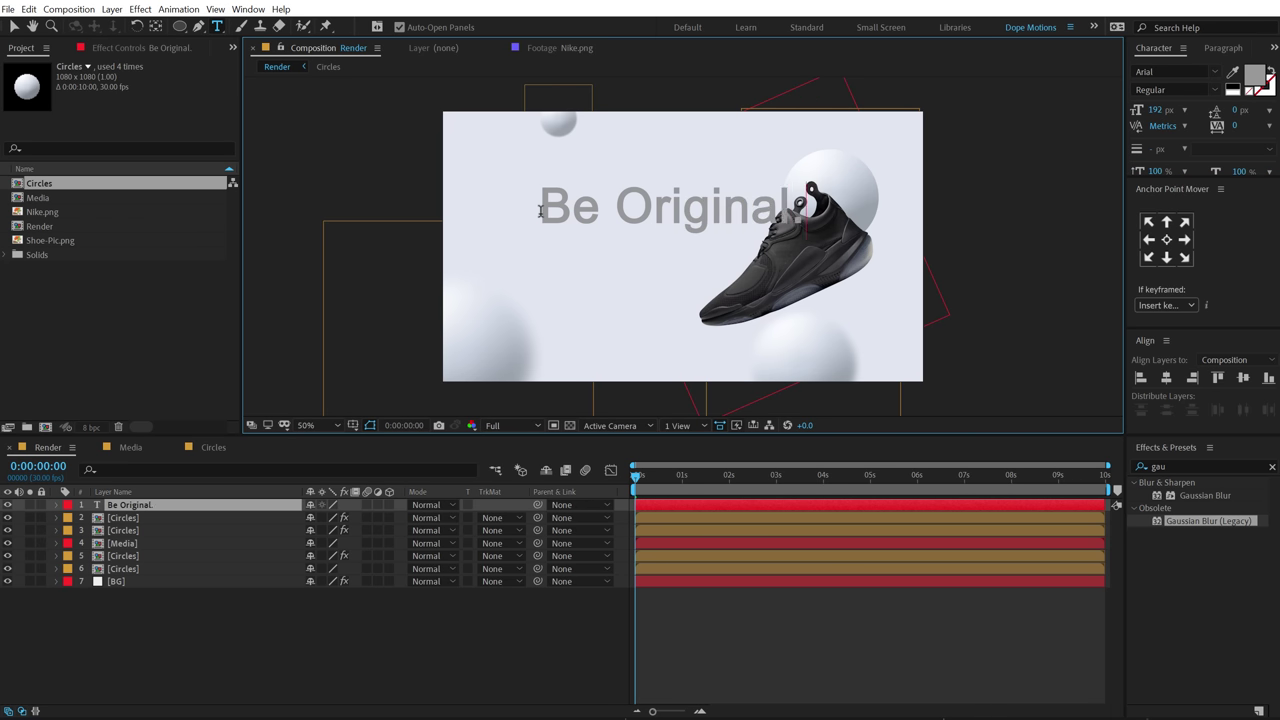
left_click(14, 26)
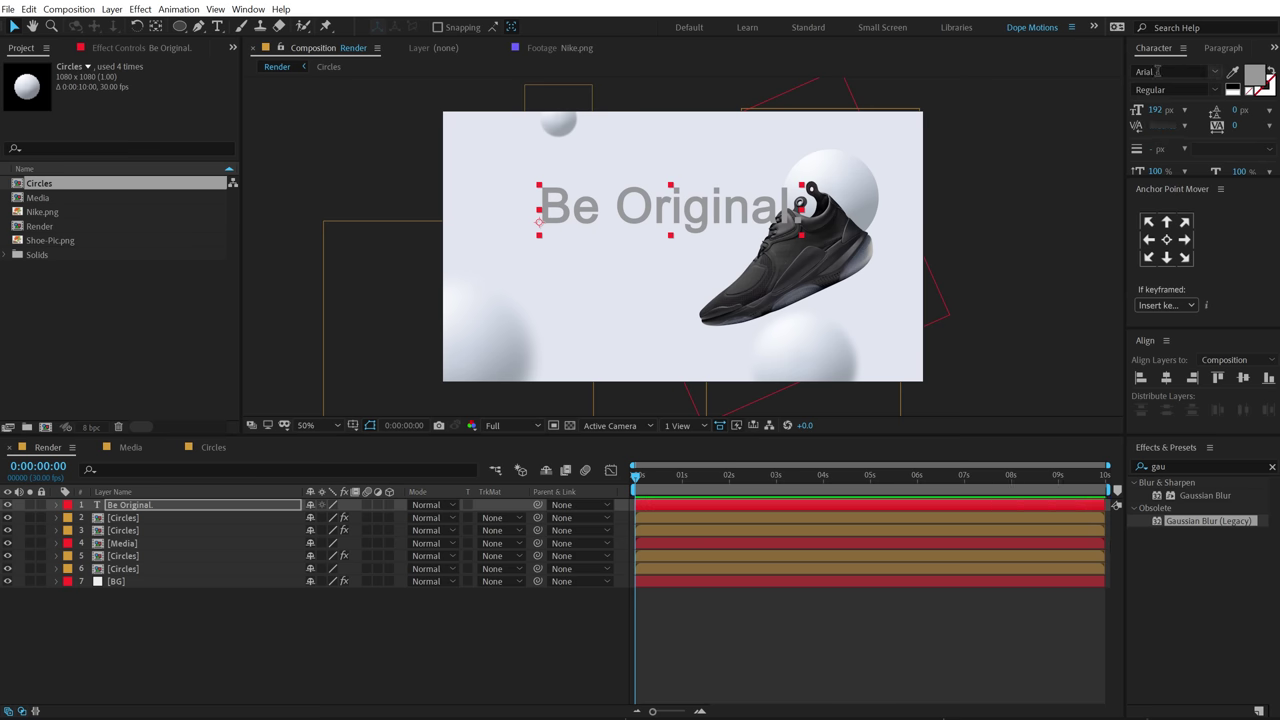
- Set the headline font to Poppins Bold with dark colour #252525
left_click(1185, 72)
type("popp")
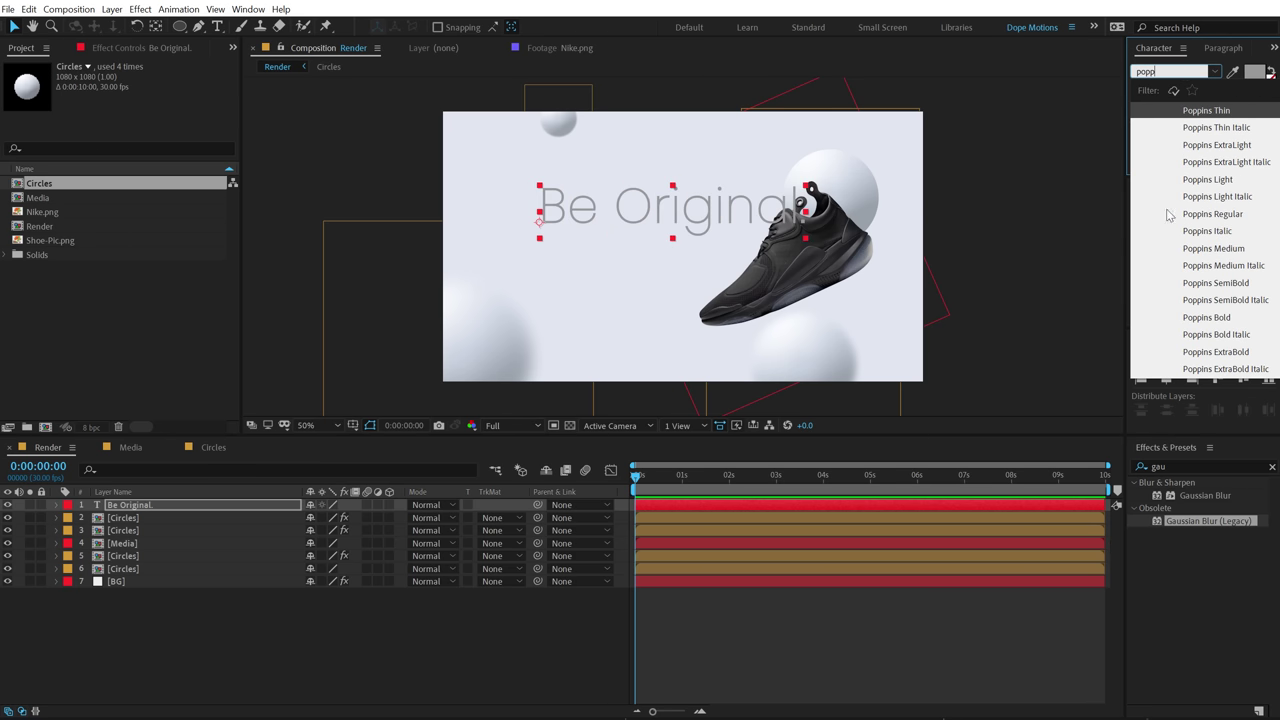
left_click(1224, 319)
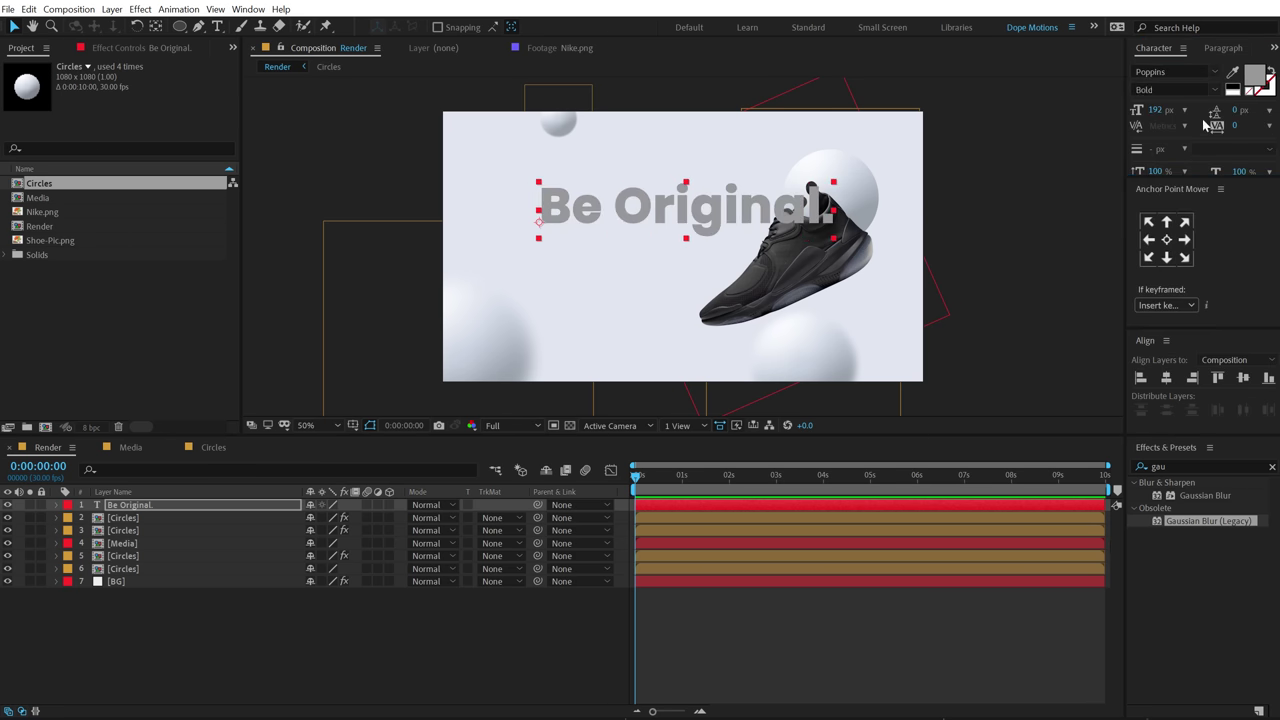
left_click(1252, 78)
type("252525")
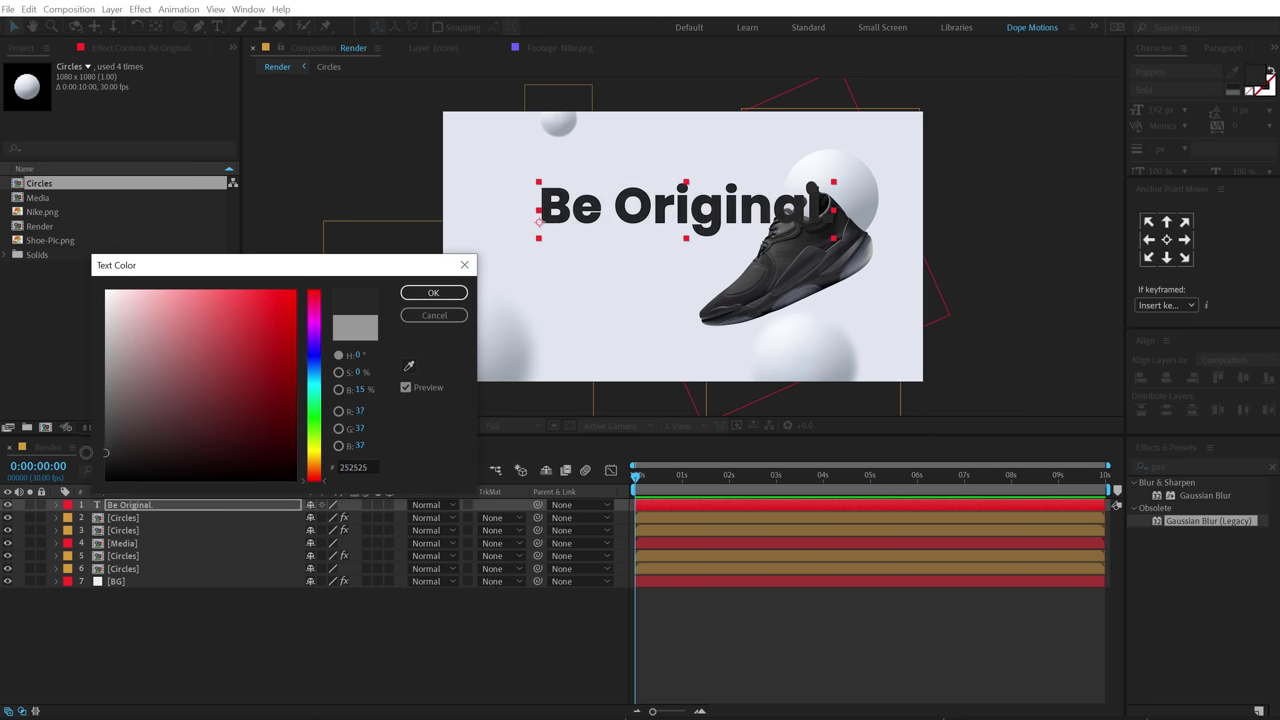
left_click_drag(86, 452, 89, 446)
left_click(433, 292)
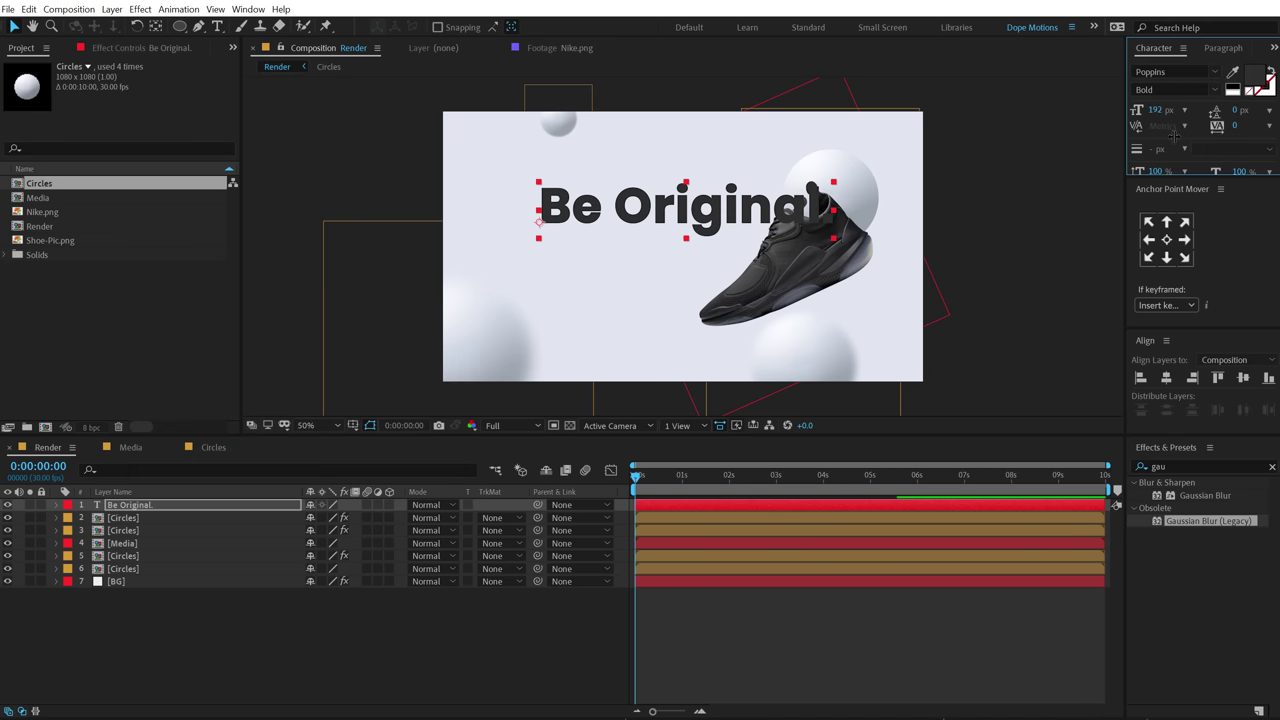
- Shrink the headline to 102 px and place it left of the shoe
left_click_drag(1158, 113, 736, 230)
left_click_drag(659, 228, 632, 250)
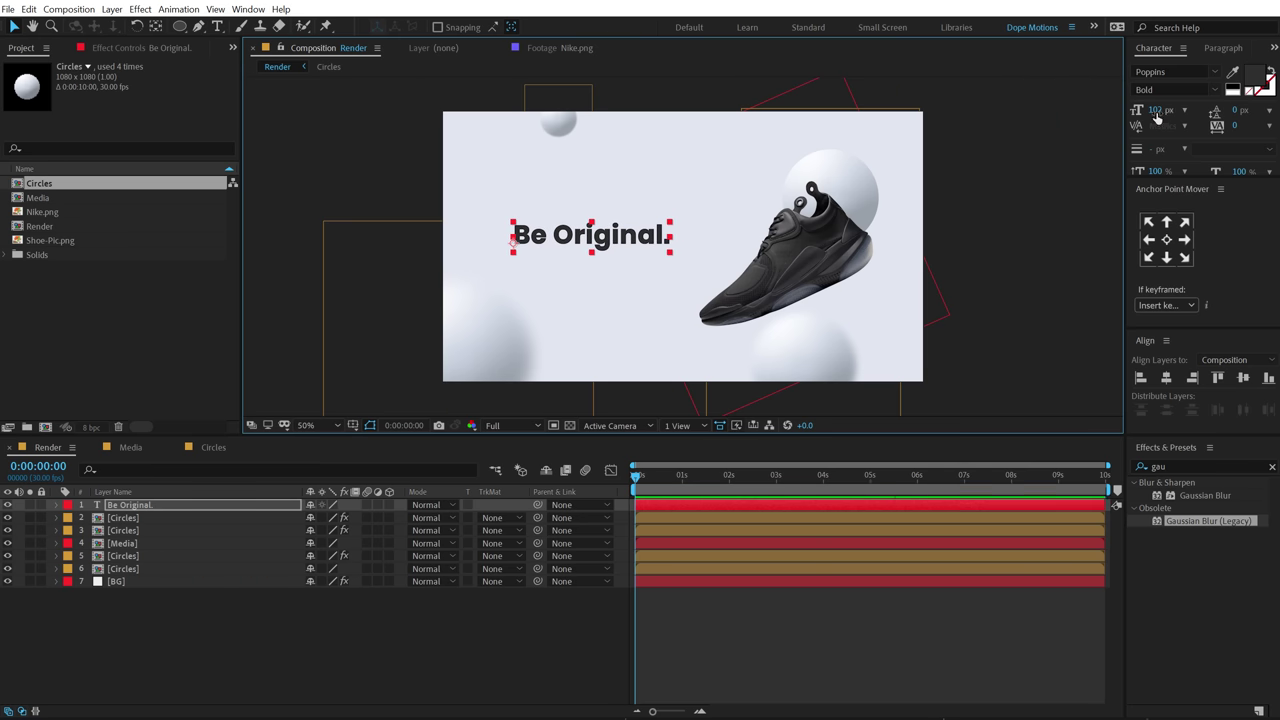
left_click(150, 620)
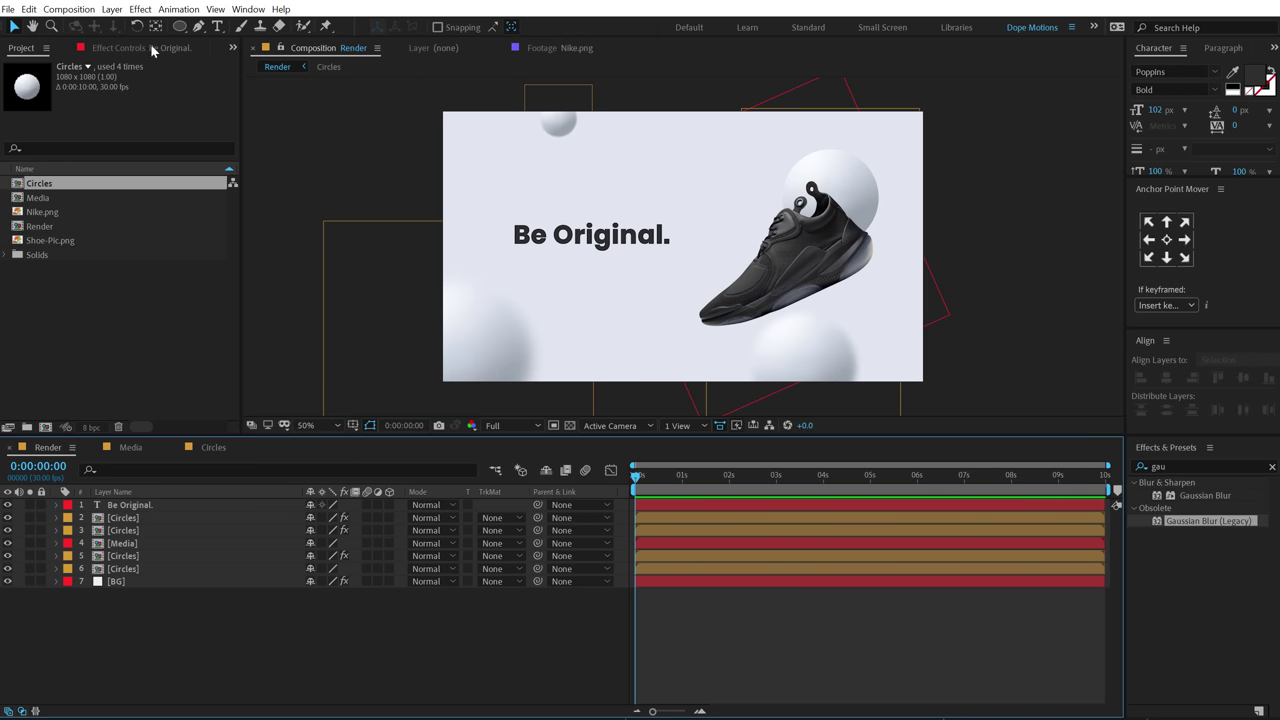
- Add a "NEW" text layer in Bebas Neue Pro Bold, enlarged to 680 px
left_click(603, 308)
type("NEW")
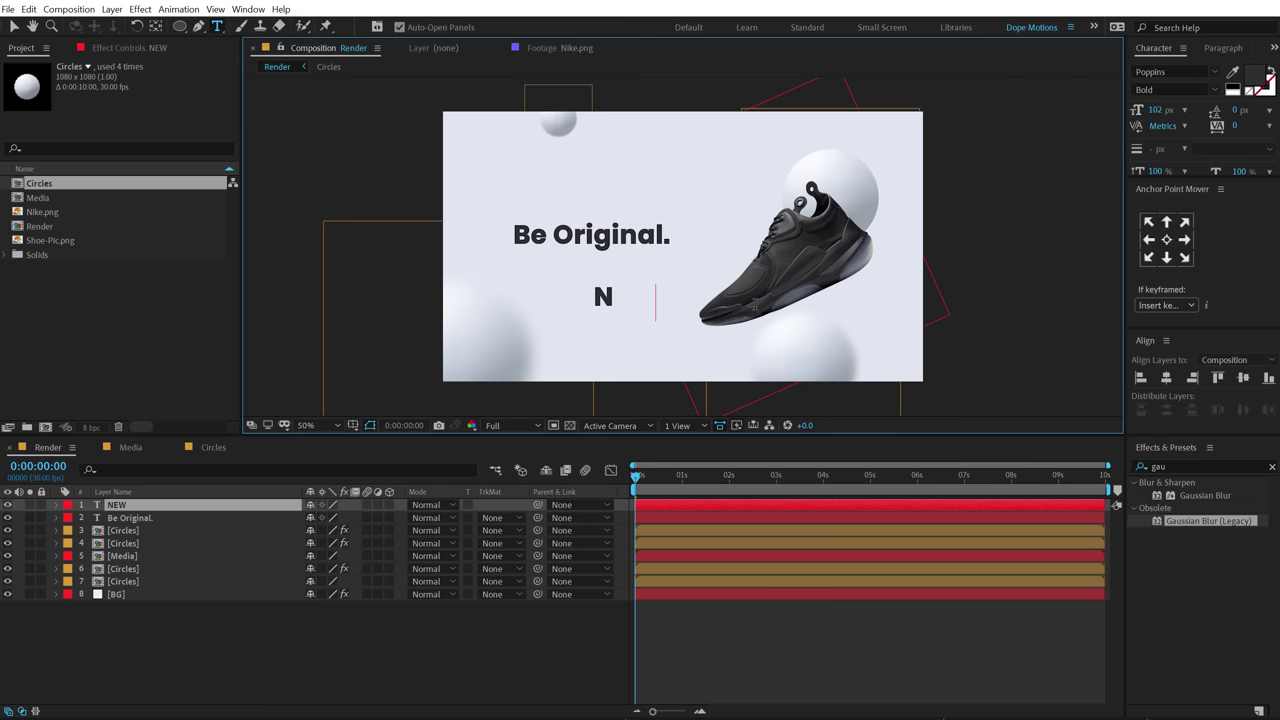
left_click(14, 27)
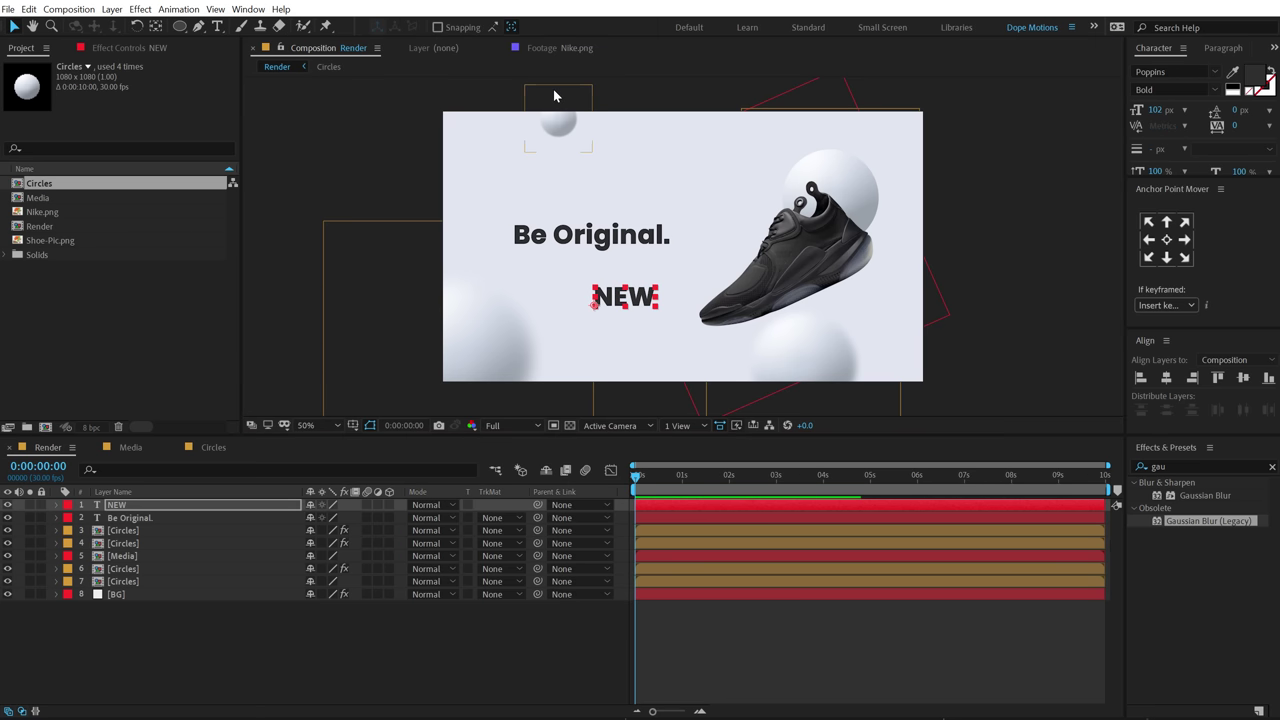
left_click(1188, 71)
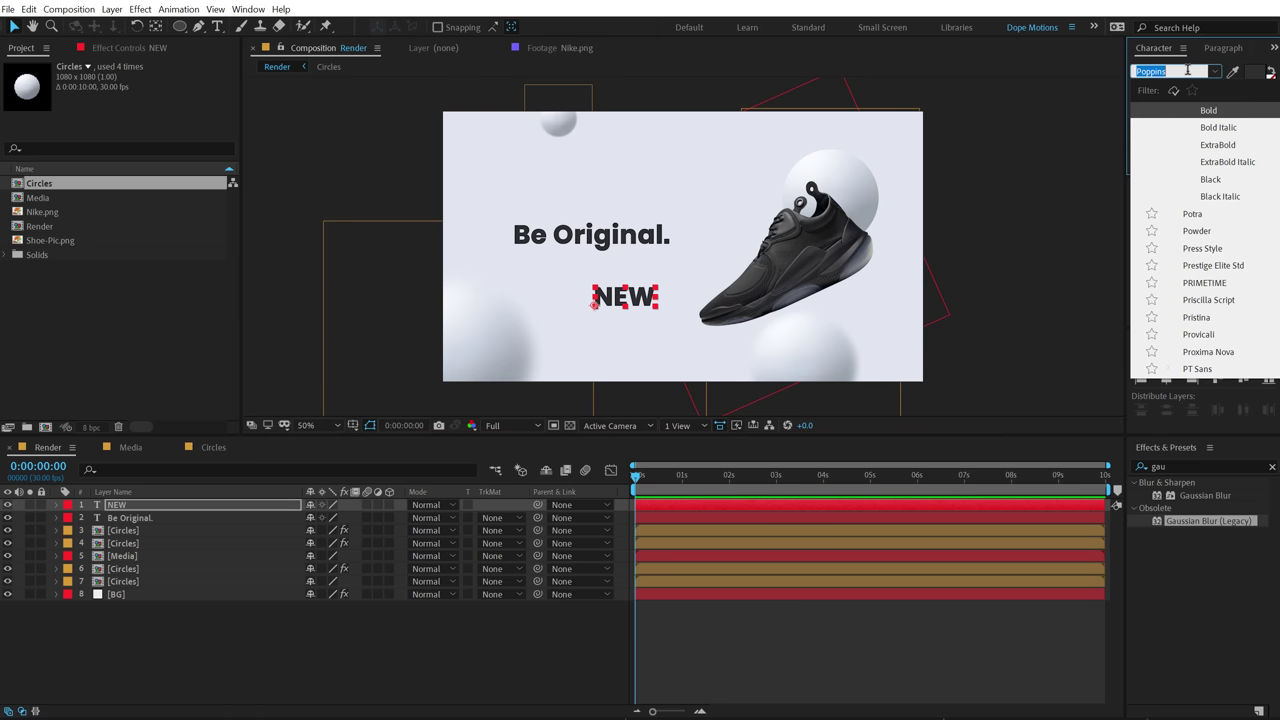
type("BEB")
key("Caps_Lock")
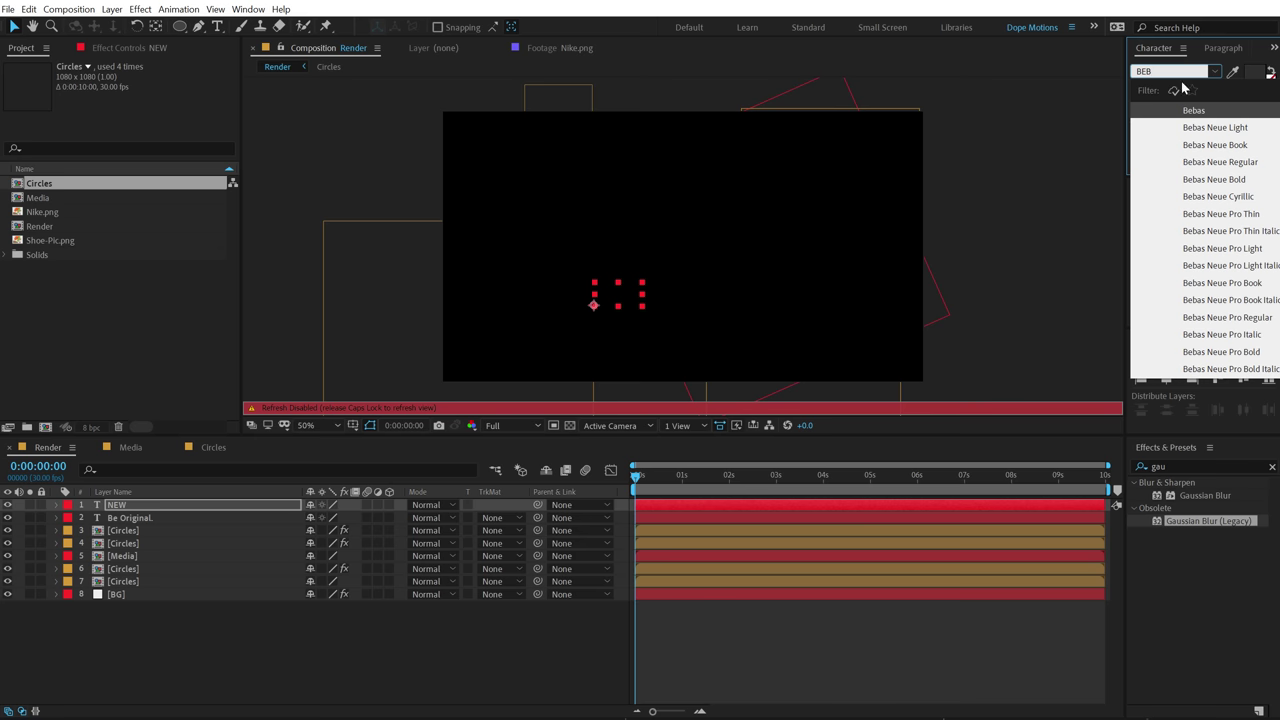
left_click(1234, 355)
key("a")
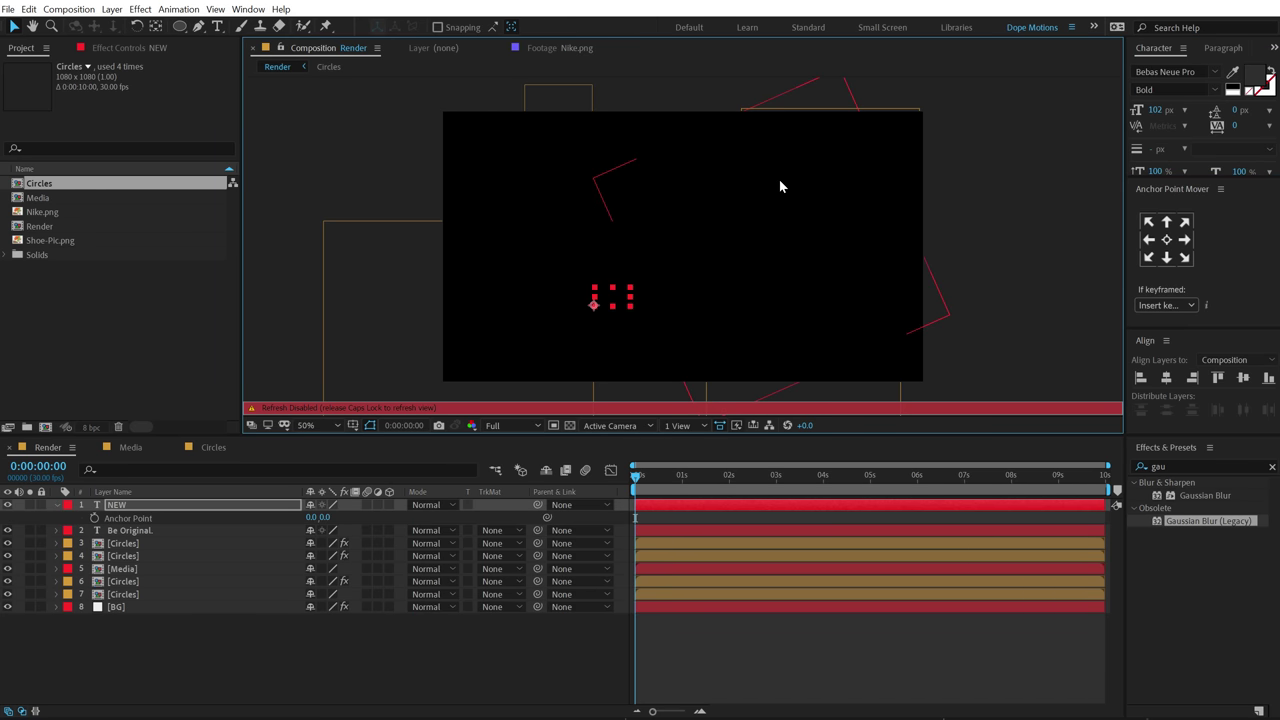
key("Caps_Lock")
left_click_drag(1155, 110, 1245, 110)
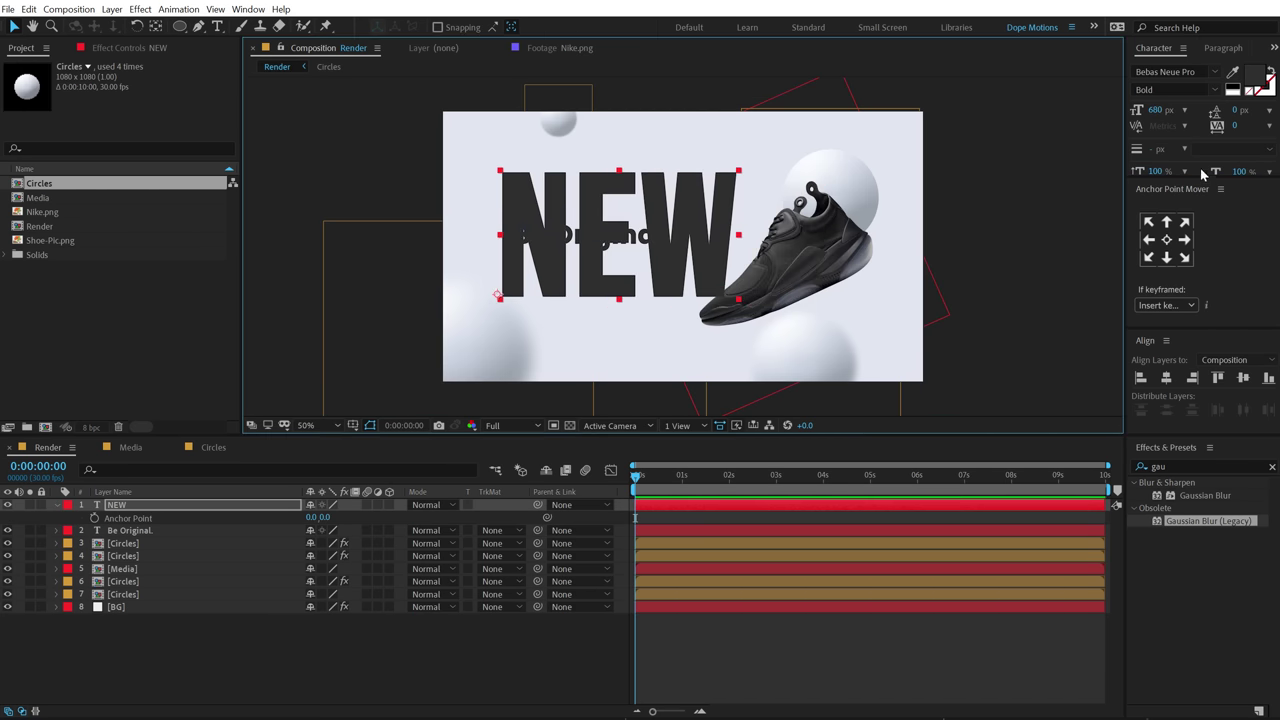
- Make NEW Regular weight with tighter tracking and white fill FFFFFF
left_click(1218, 92)
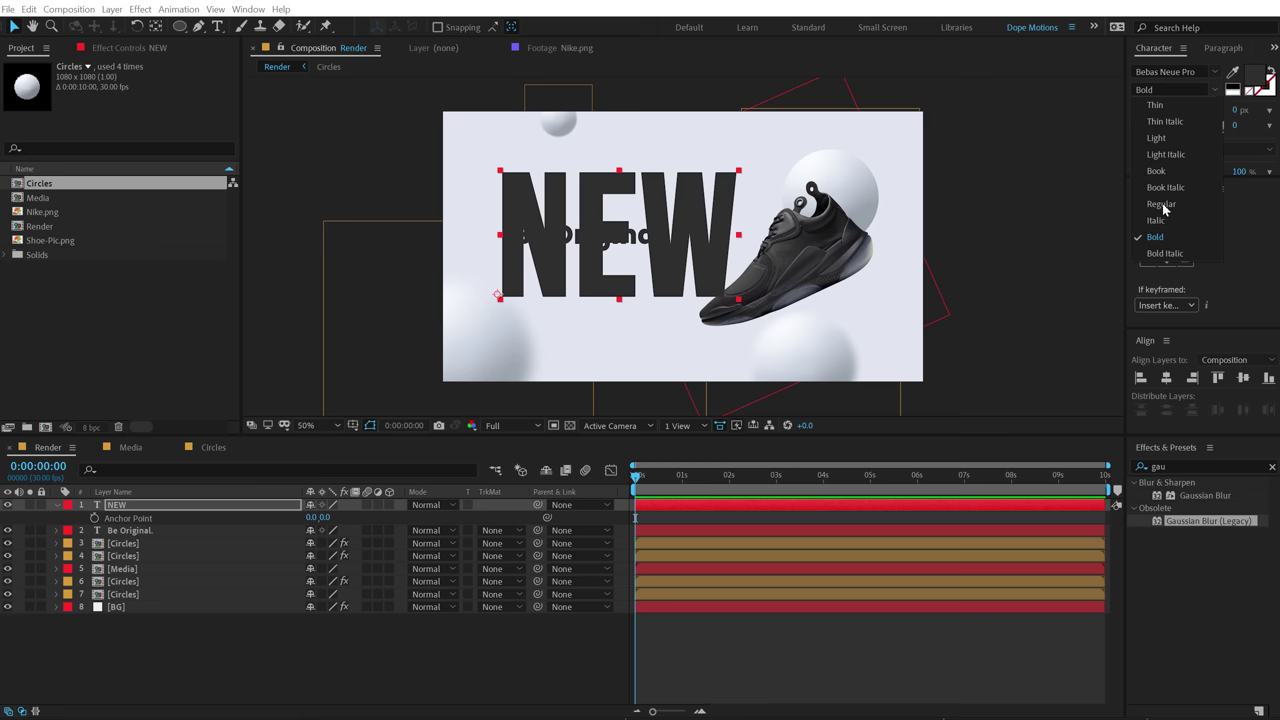
left_click(1163, 205)
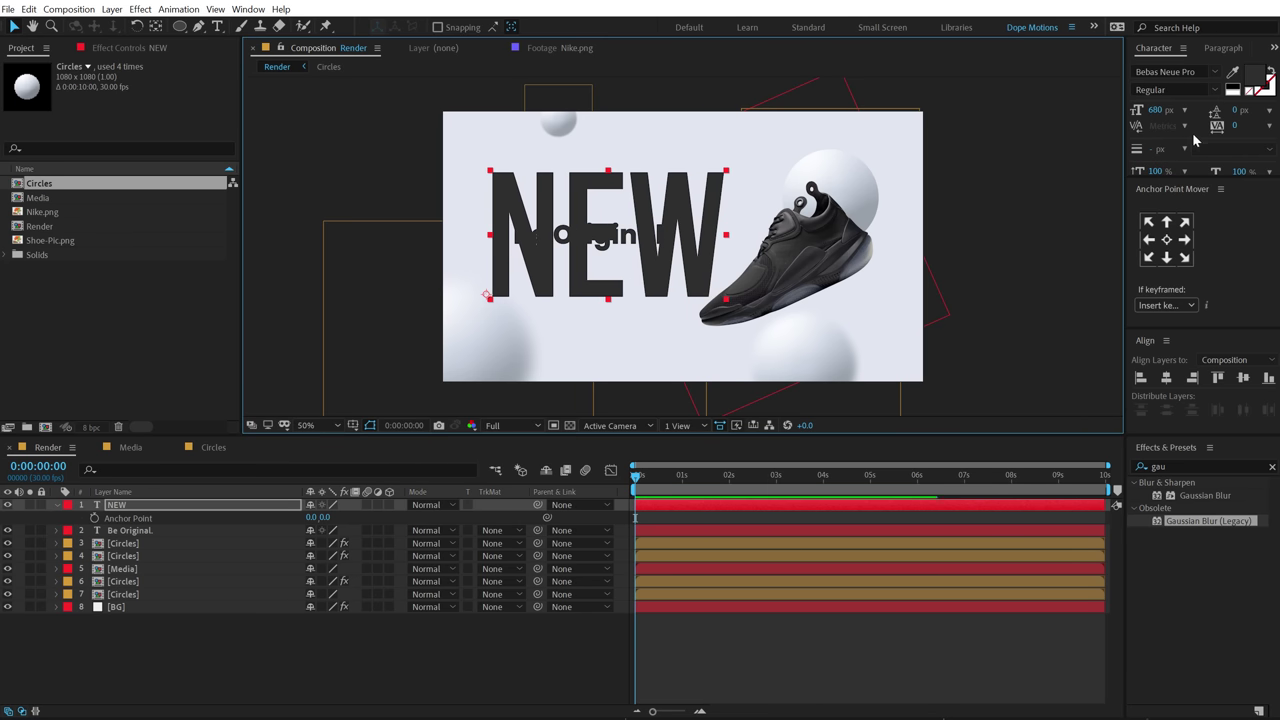
mouse_move(1238, 125)
left_mouse_down()
mouse_move(1204, 125)
mouse_move(1216, 125)
left_mouse_up()
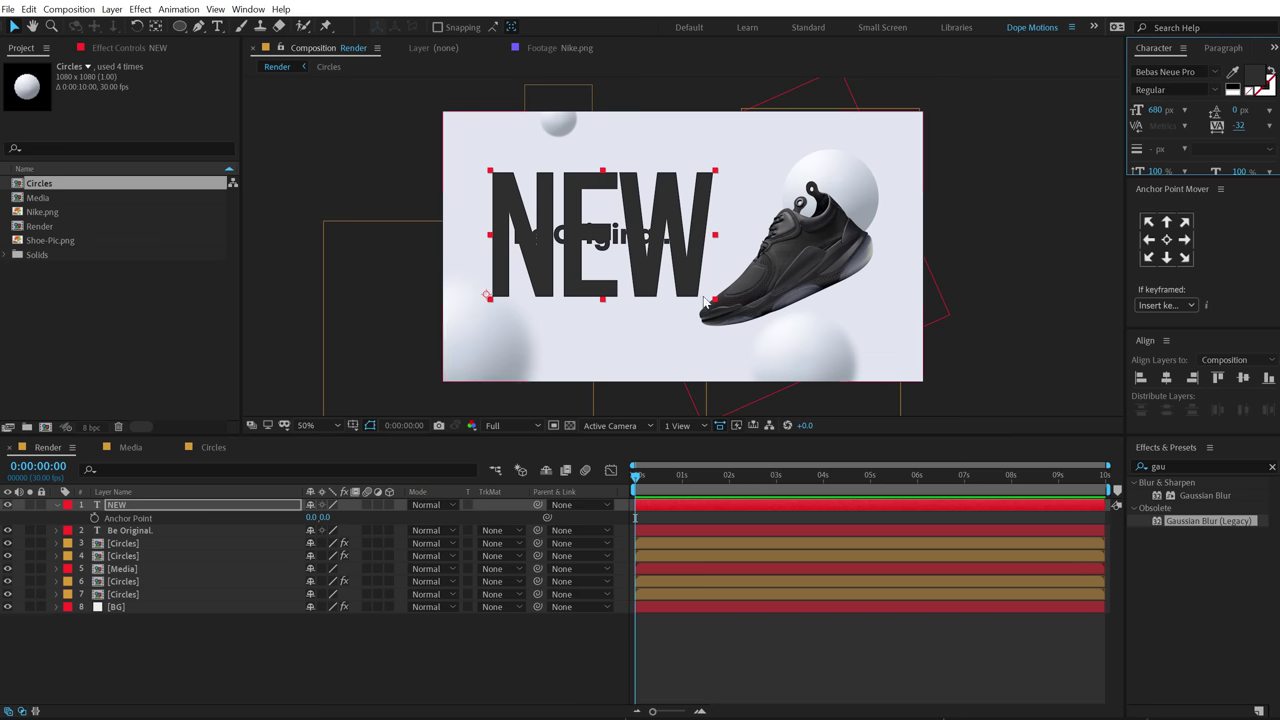
left_click(1258, 82)
left_click(107, 291)
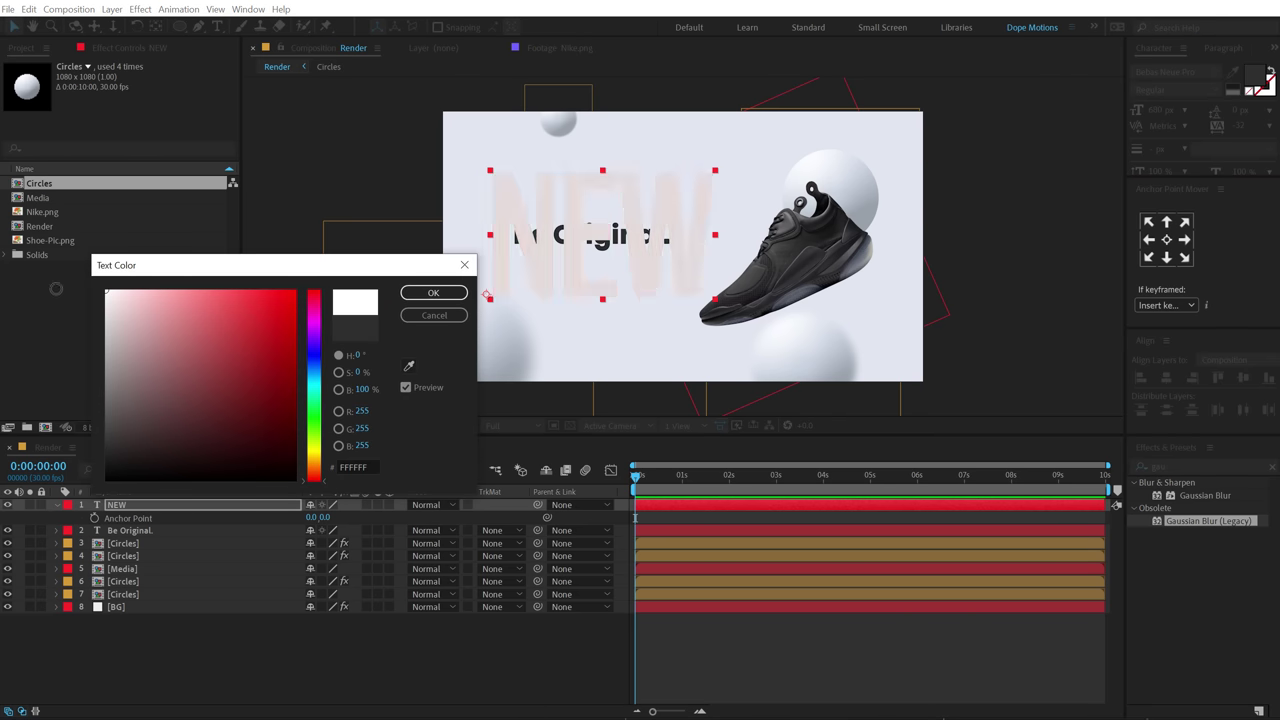
left_click(427, 299)
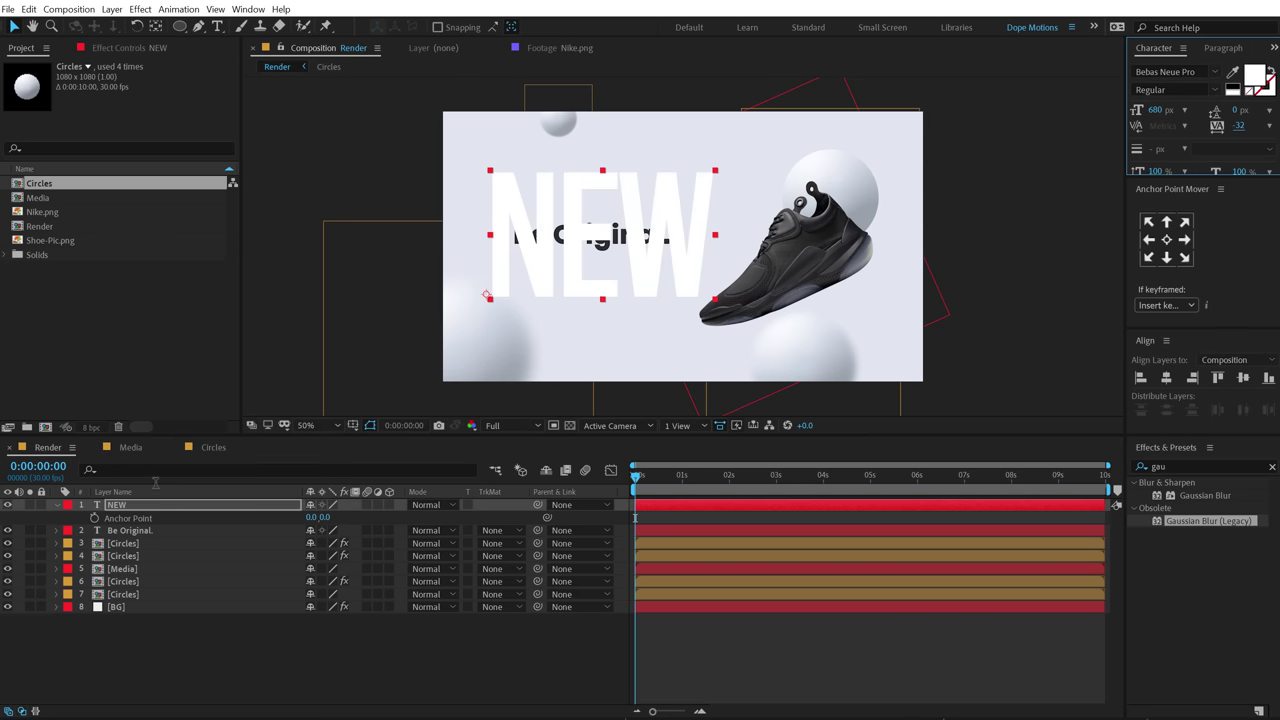
- Move the NEW layer behind the circle layers, just above the background, and nudge it into place
left_click_drag(130, 519, 125, 545)
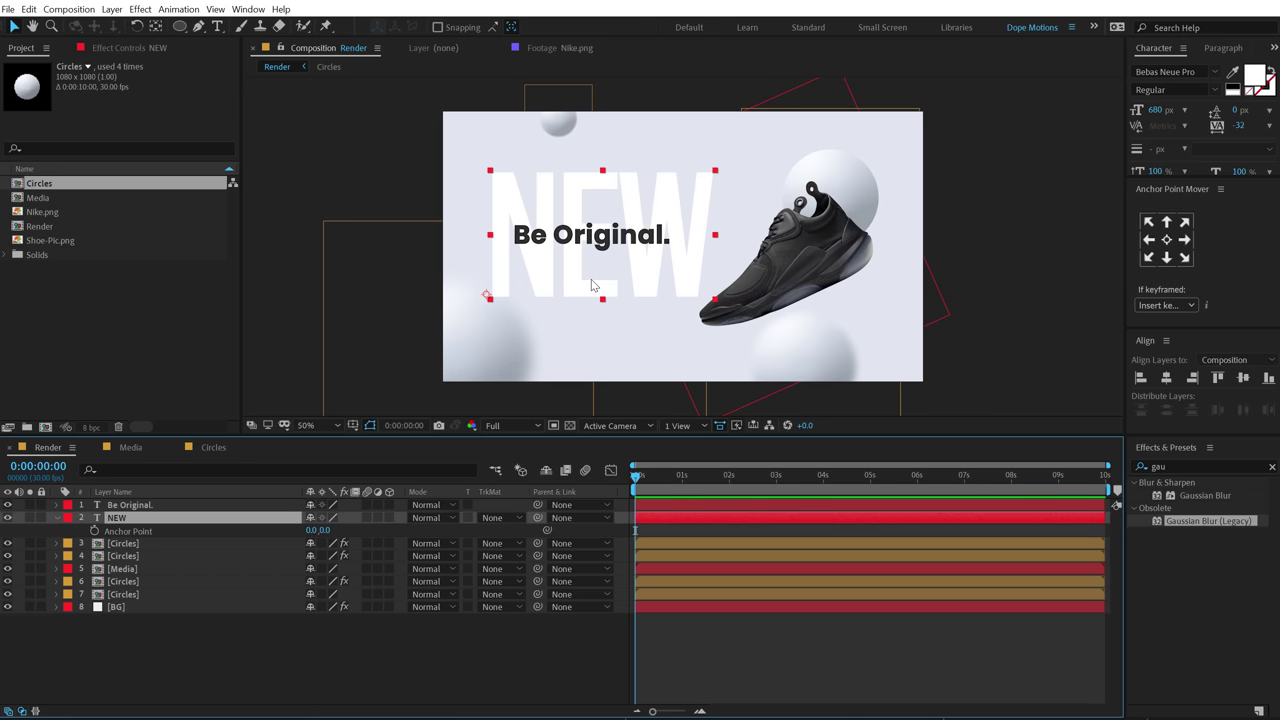
left_click_drag(595, 286, 584, 299)
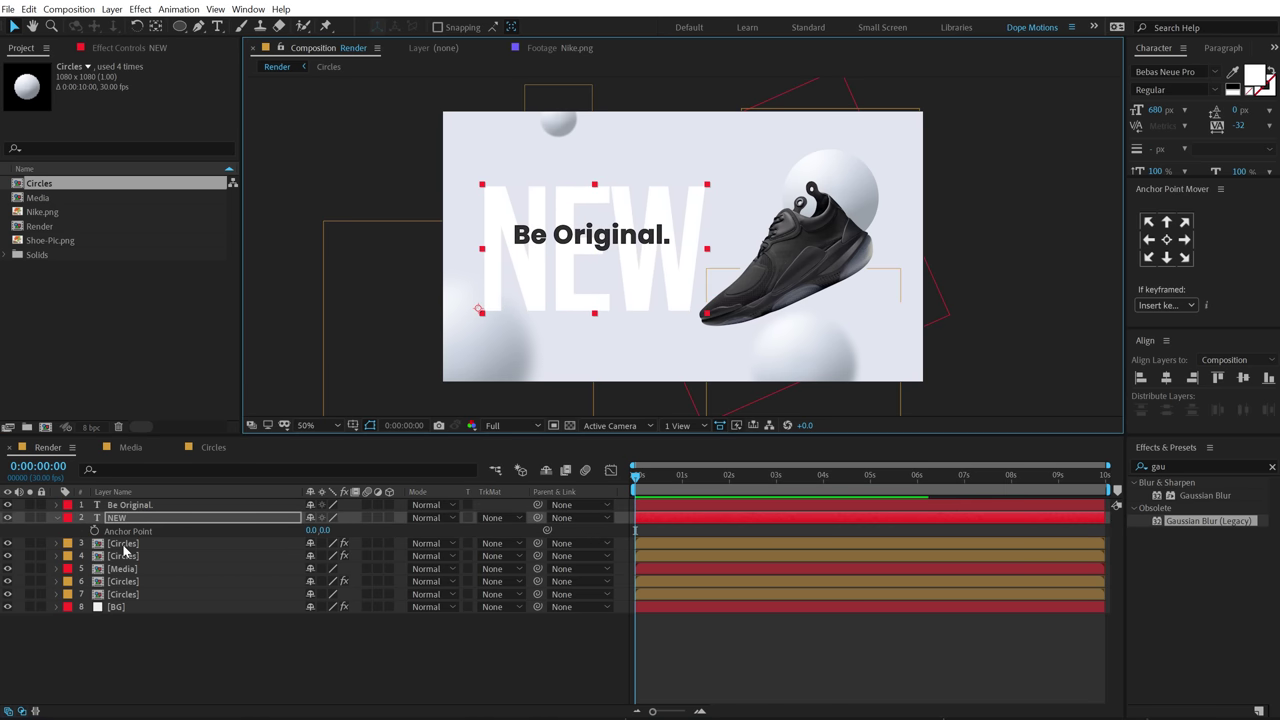
left_click_drag(126, 524, 126, 598)
left_click_drag(585, 295, 588, 295)
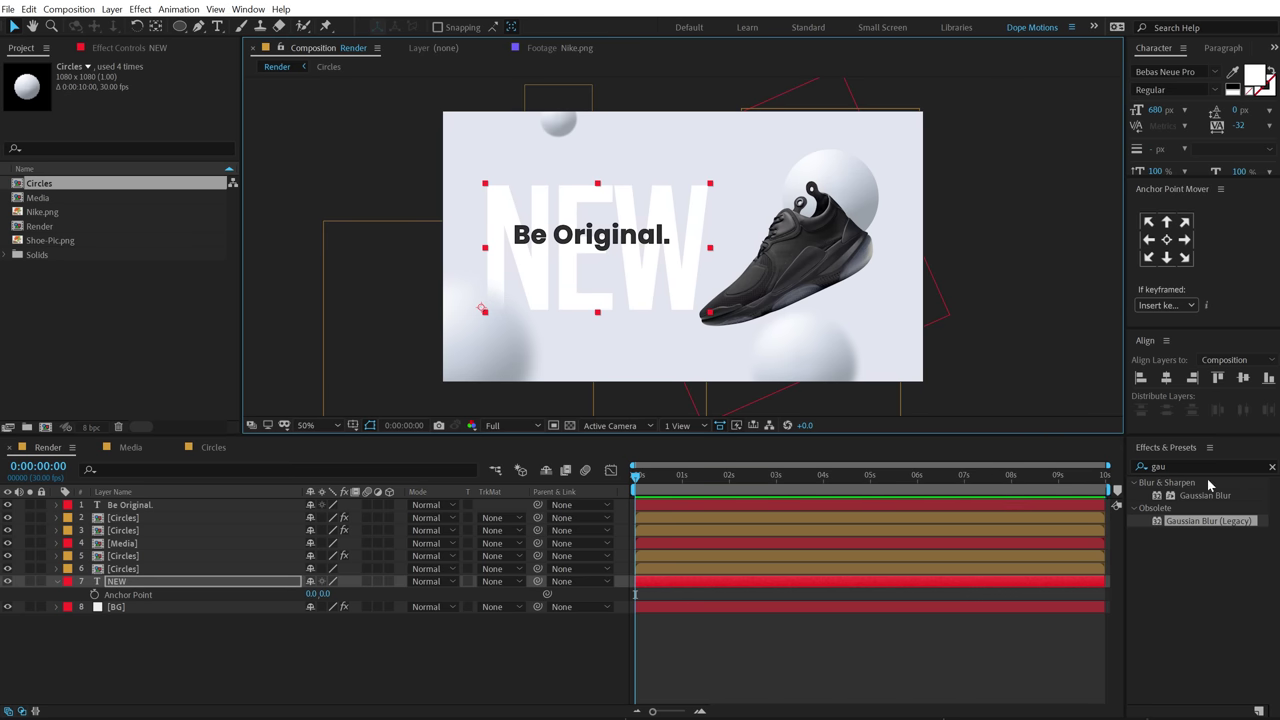
- Apply a Transform effect with -6 skew to NEW and centre it vertically
left_click(1169, 467)
type("trans")
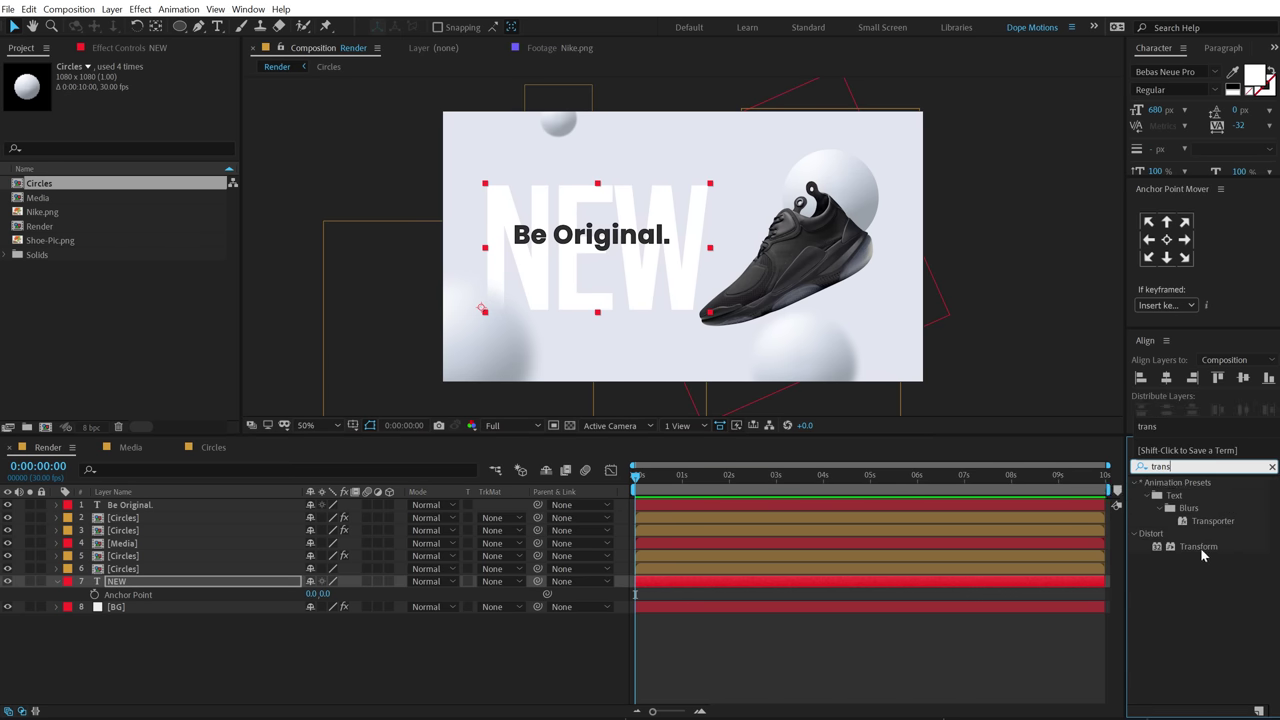
left_click_drag(1198, 549, 117, 587)
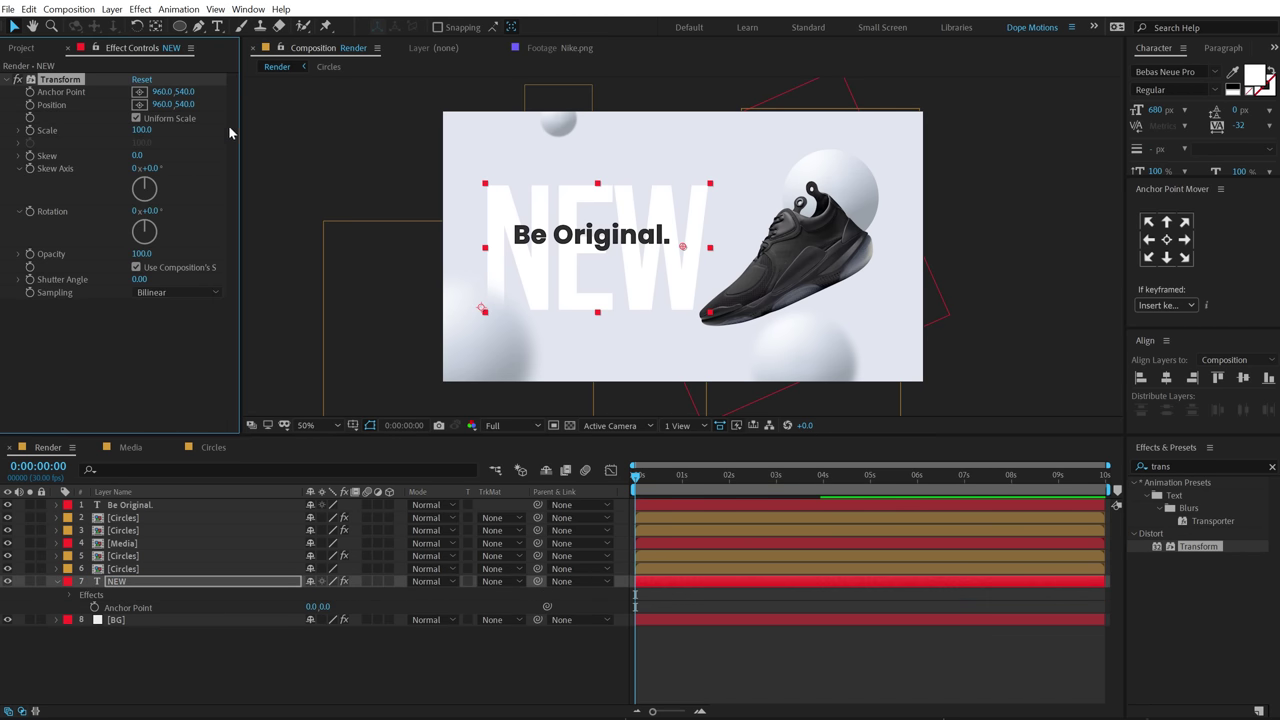
left_click(136, 156)
type("-6")
key("Return")
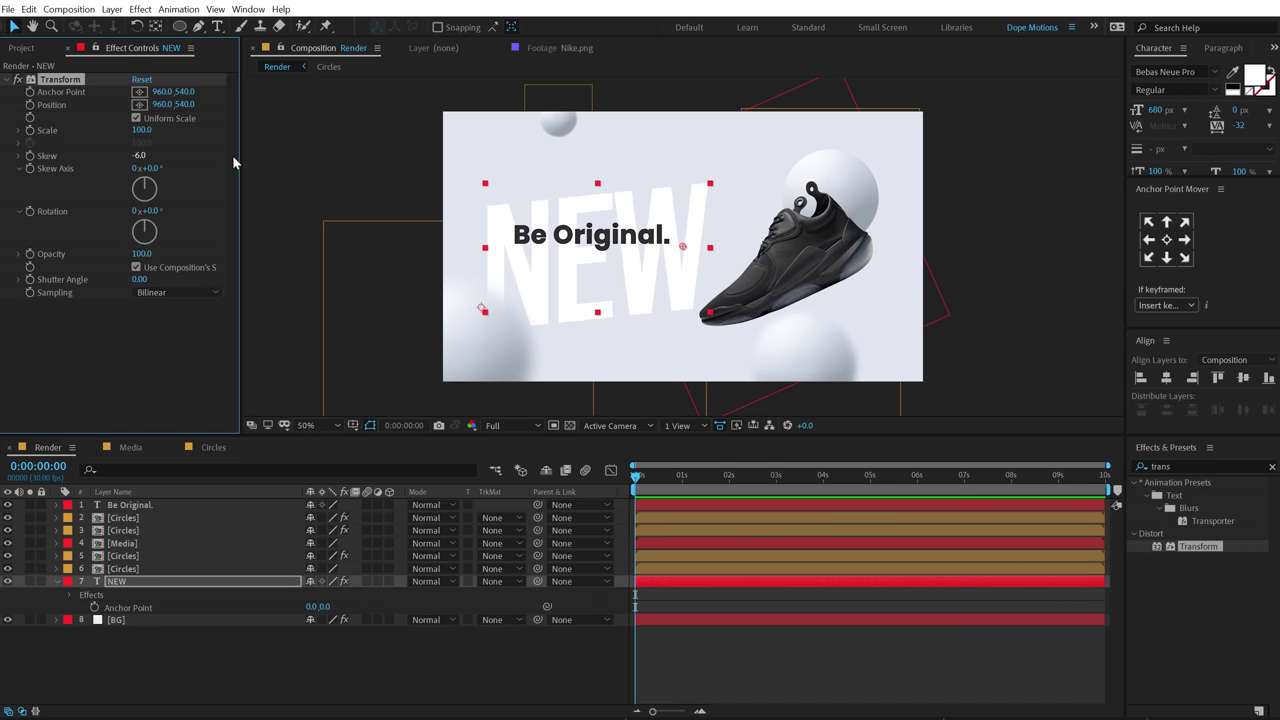
left_click_drag(658, 275, 655, 255)
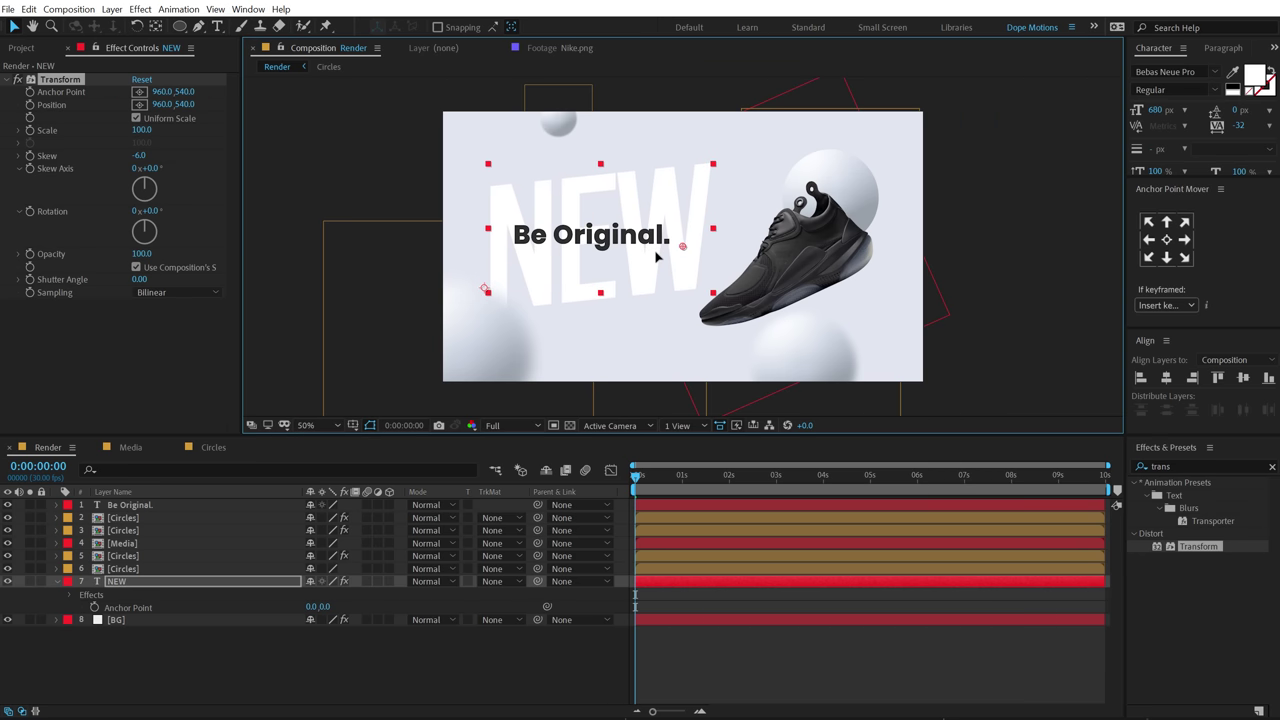
left_click(1237, 378)
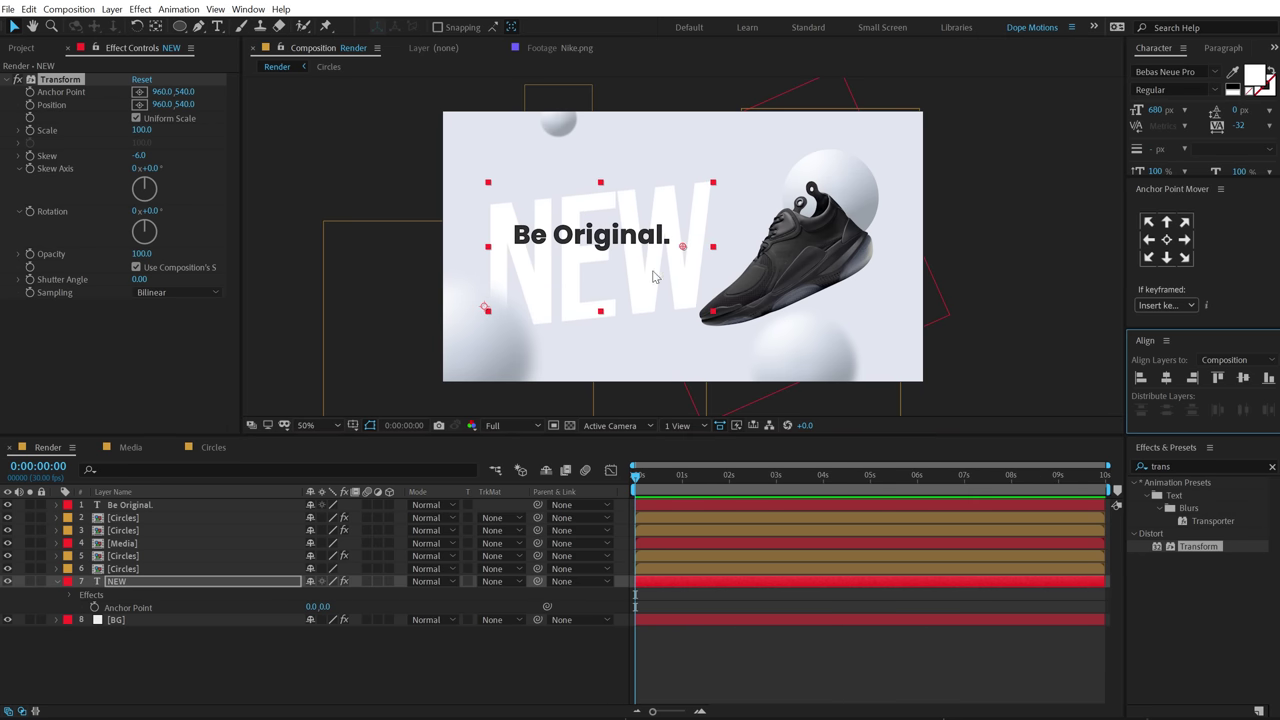
left_click_drag(654, 277, 652, 265)
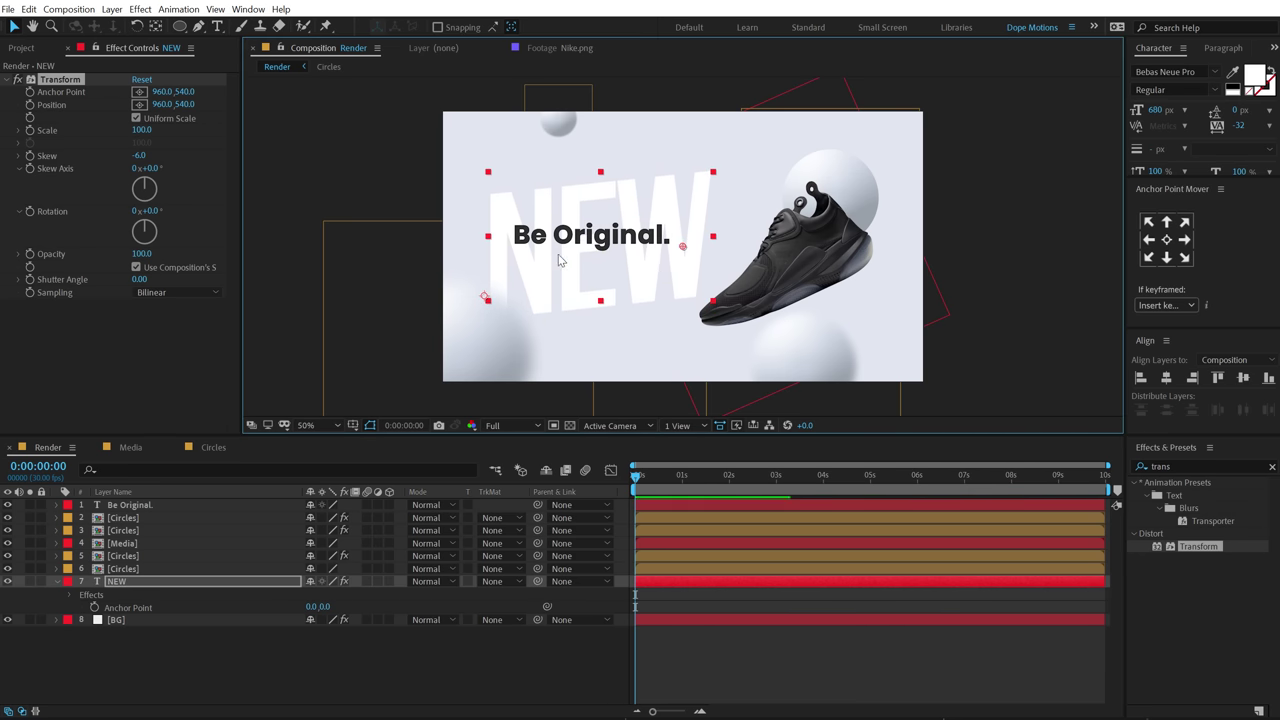
- Move Be Original. slightly down and switch off NEW's Transform effect
left_click(150, 506)
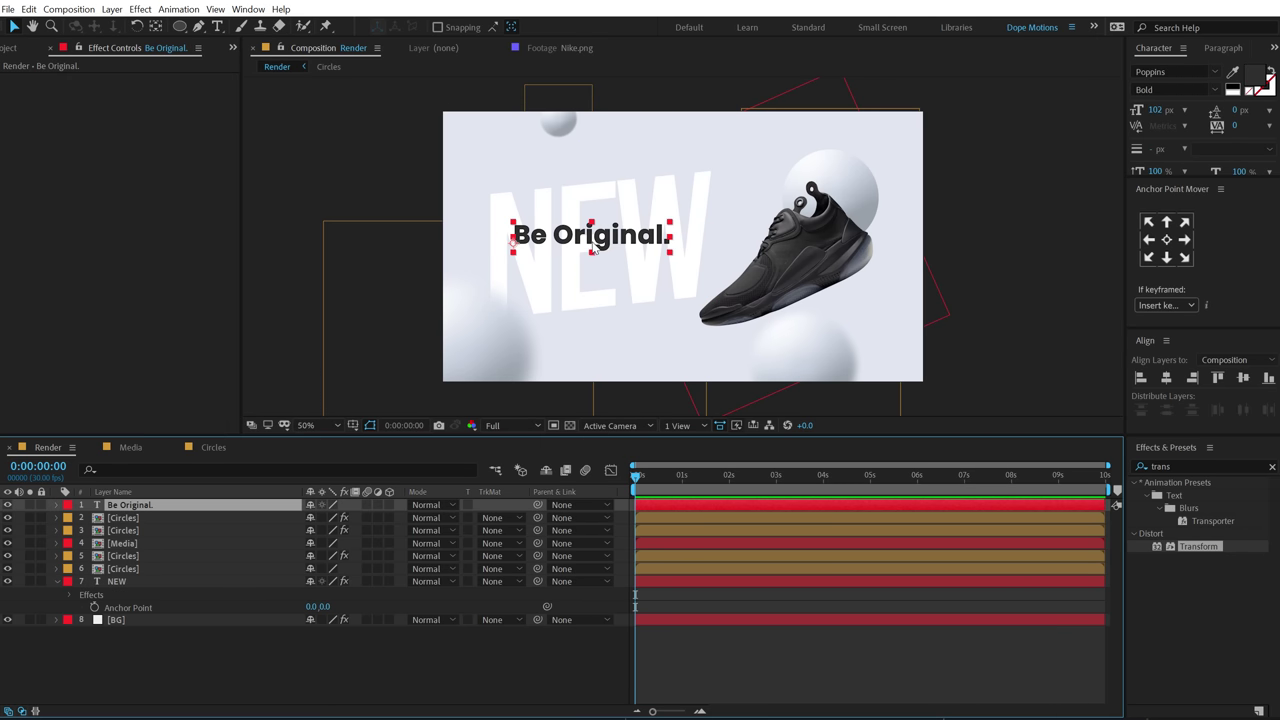
left_click_drag(590, 236, 590, 249)
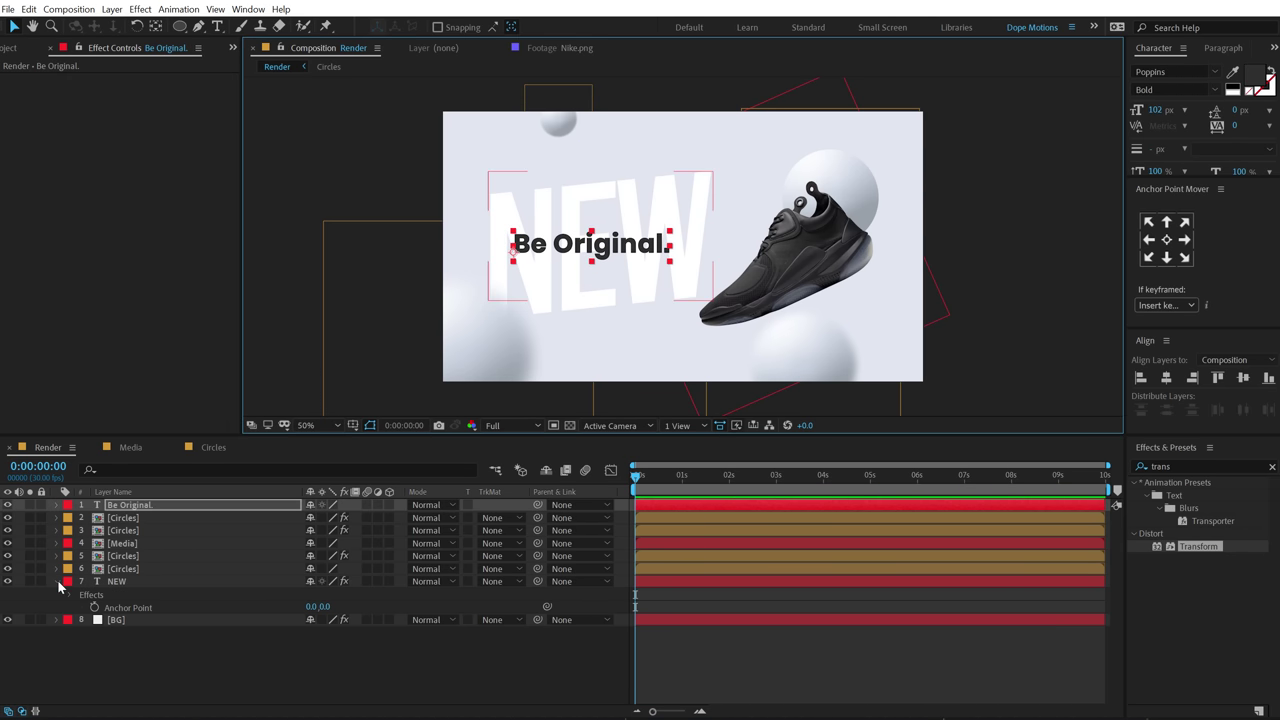
left_click(57, 582)
left_click(130, 582)
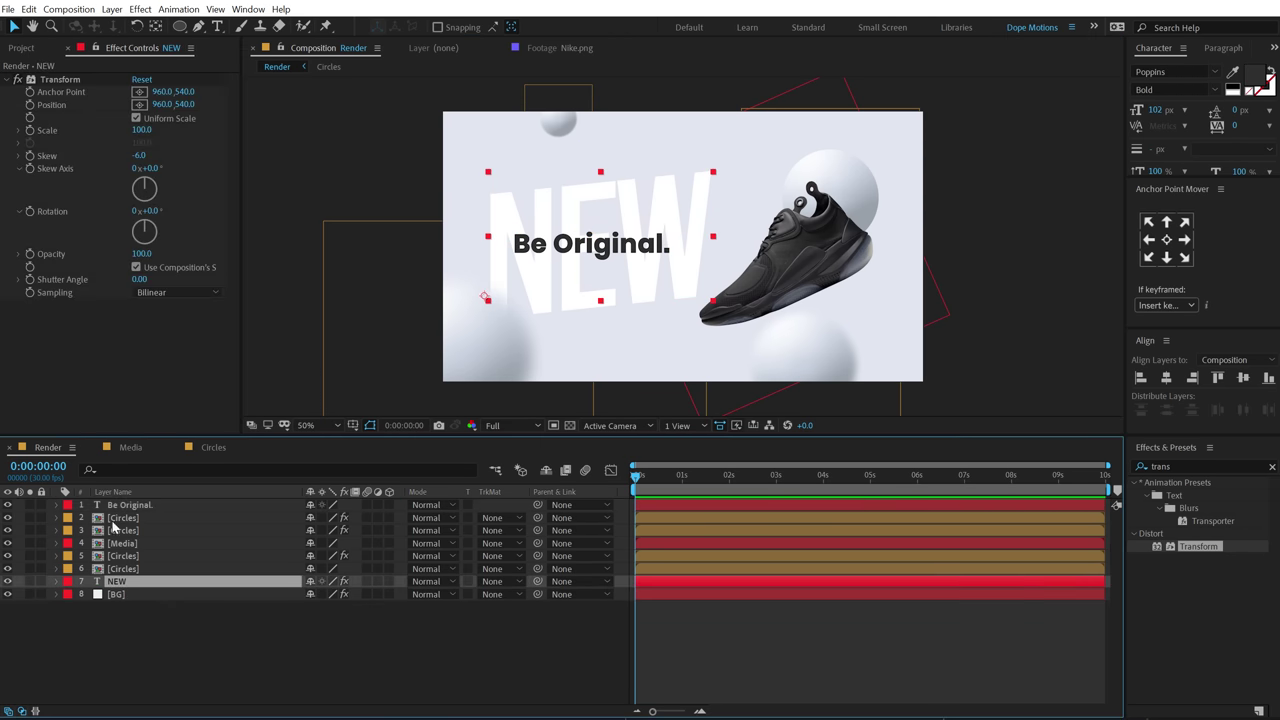
left_click(17, 80)
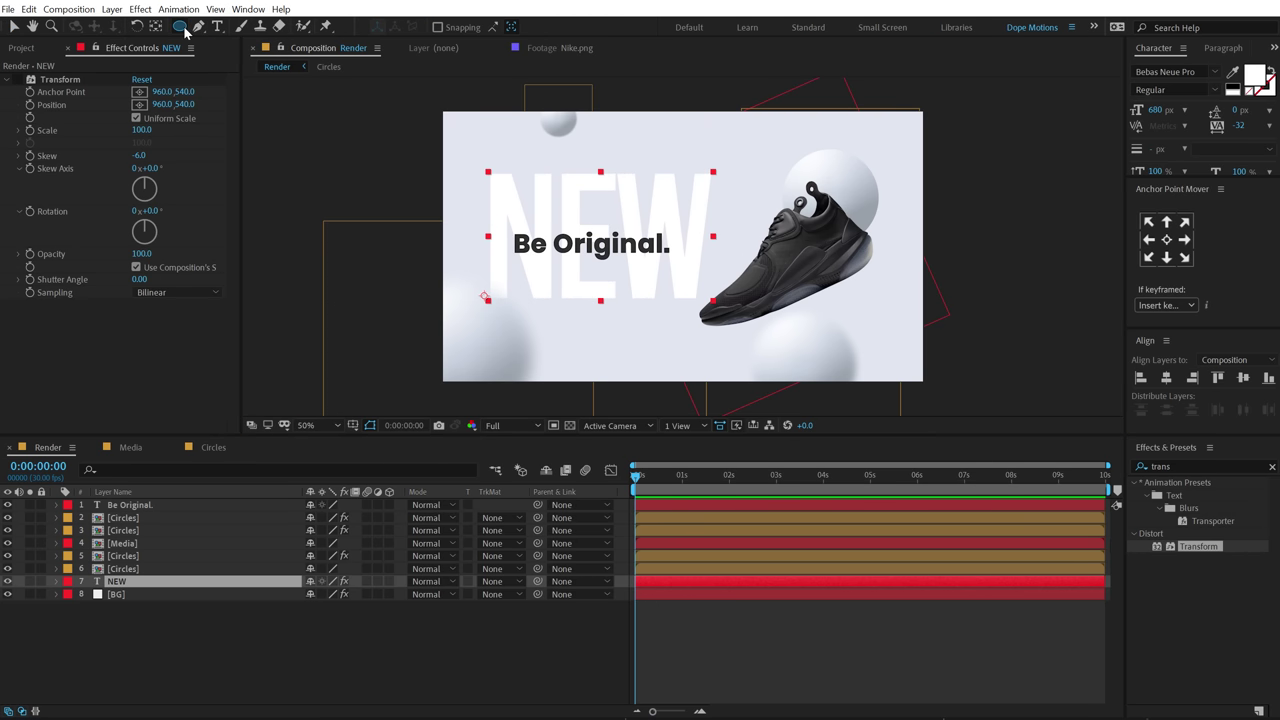
- Draw a rectangular mask over NEW and widen it left and right toward the shoe
left_click_drag(180, 27, 215, 40)
left_click_drag(472, 183, 740, 287)
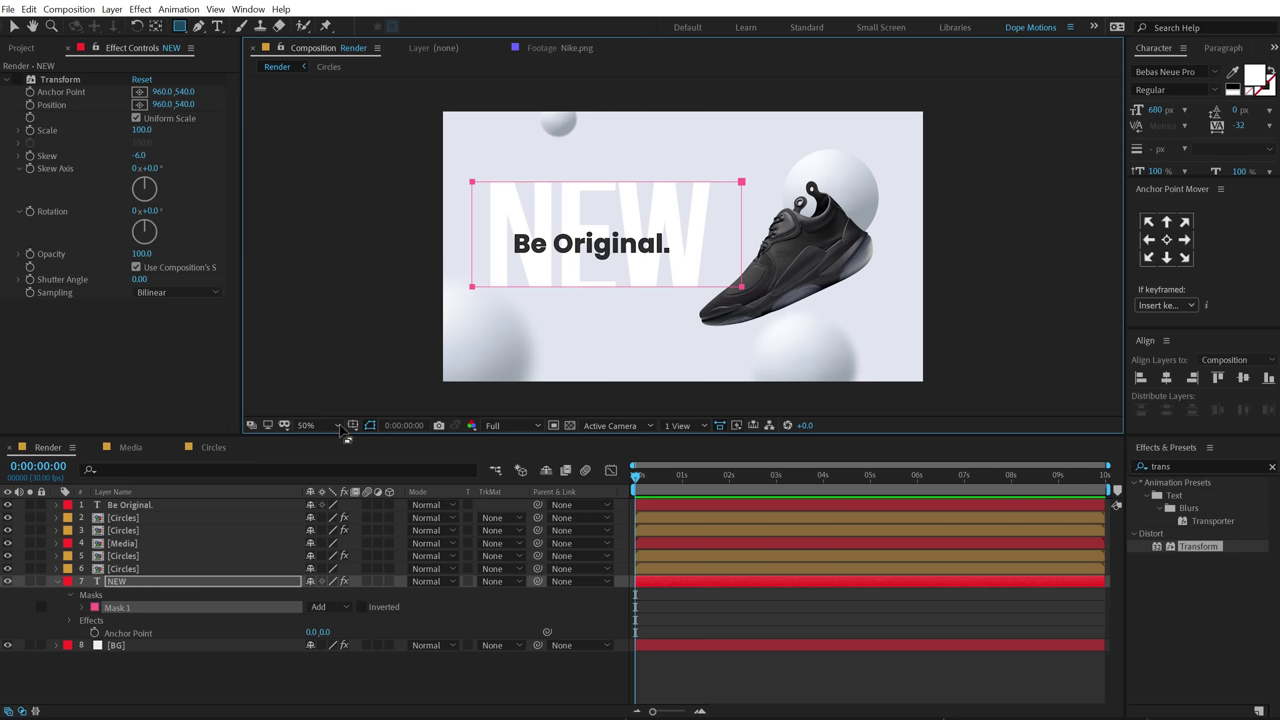
key("v")
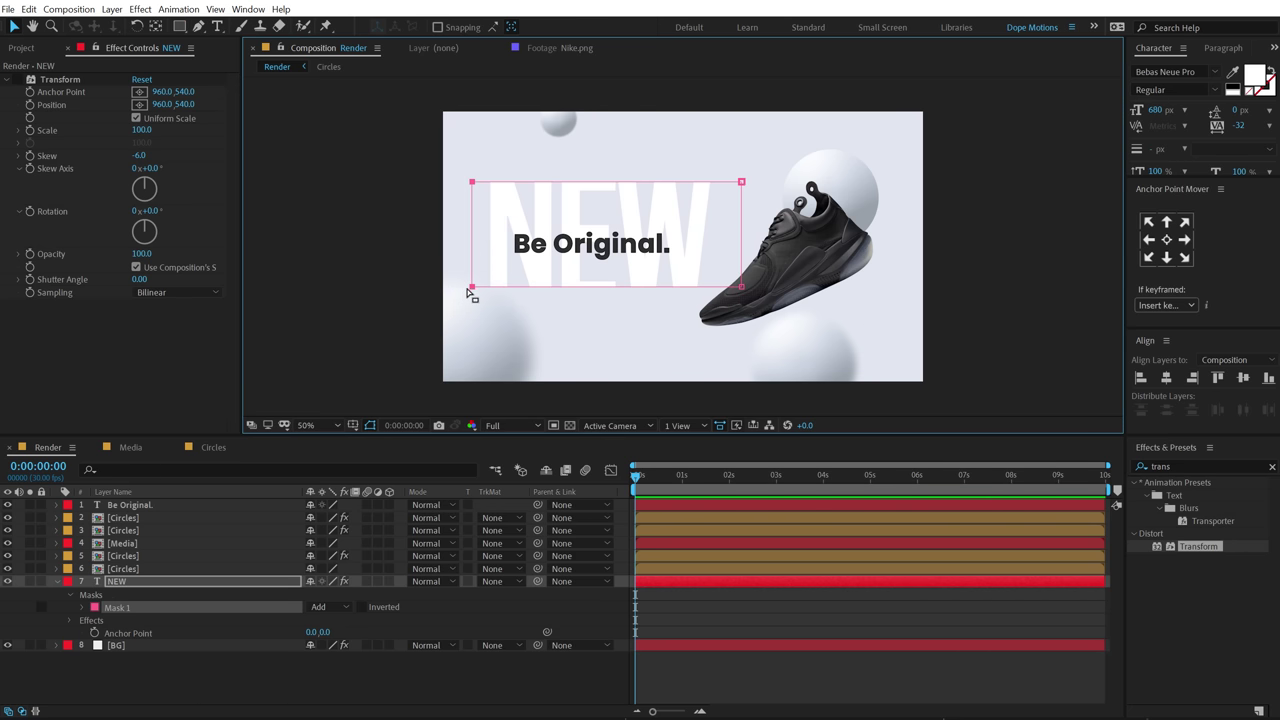
left_click_drag(472, 286, 362, 287)
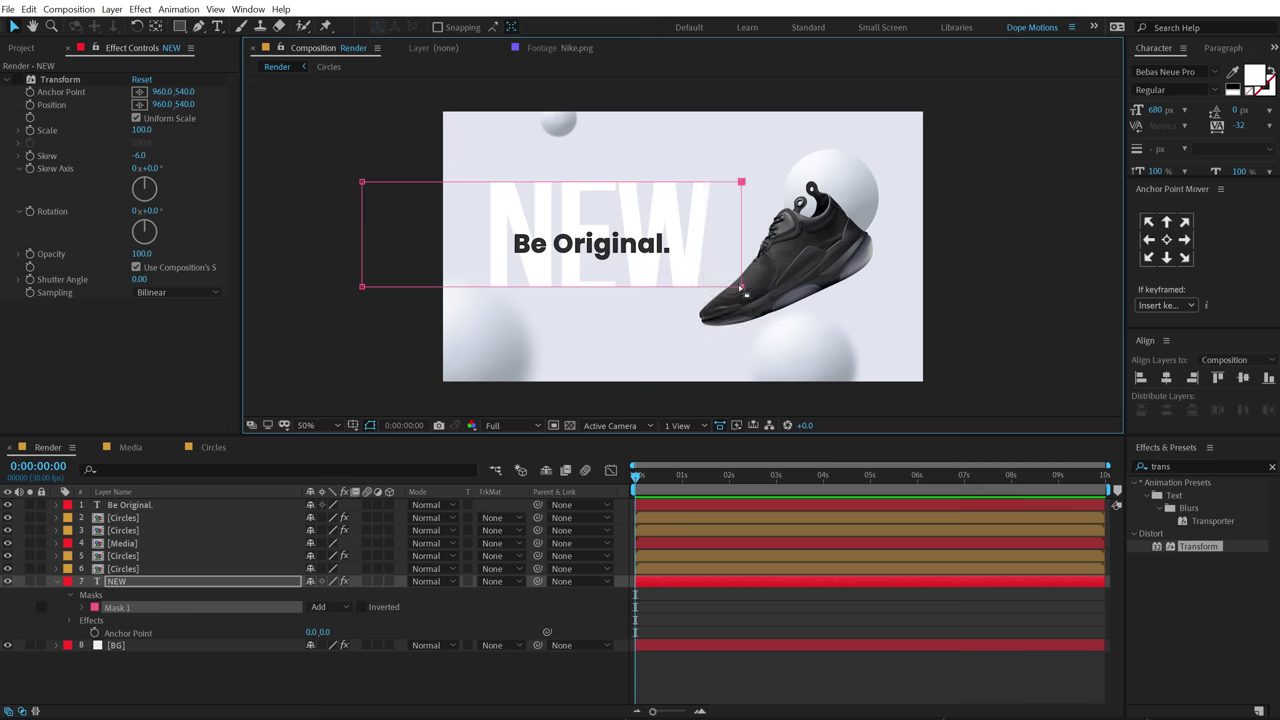
left_click_drag(741, 287, 821, 287)
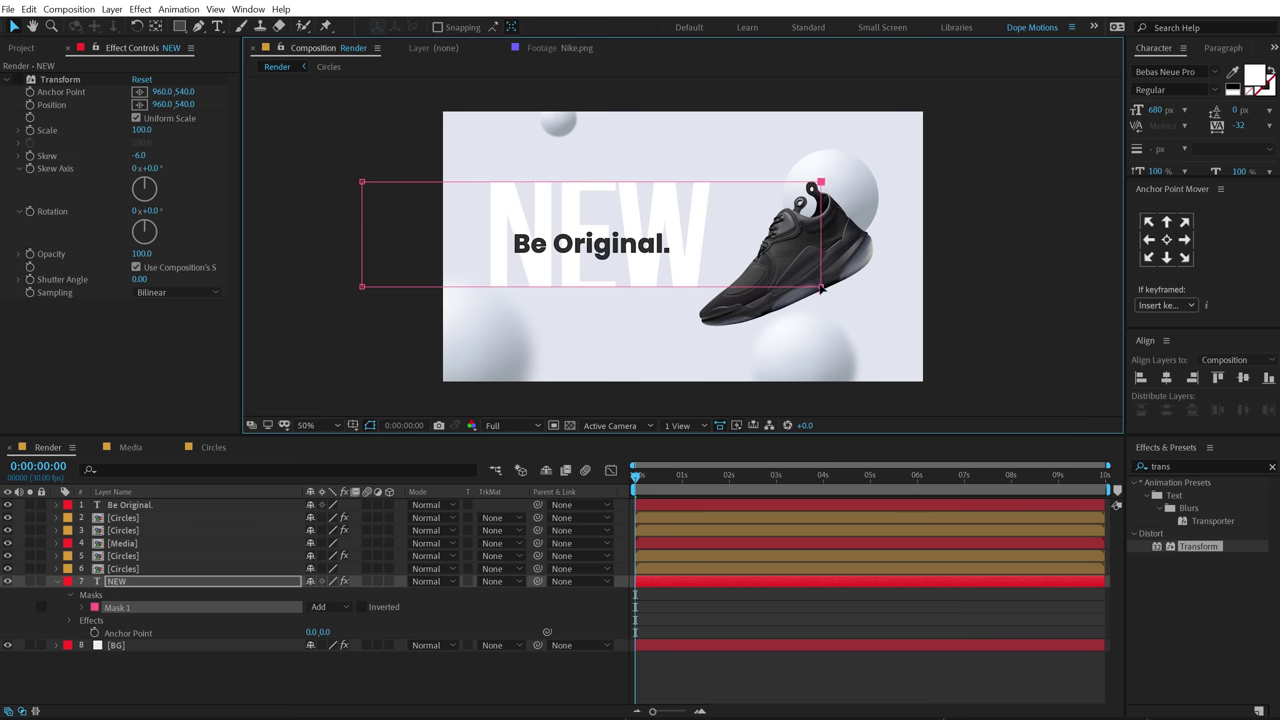
- Feather the NEW mask by 153 px and adjust its top and bottom edges
left_click(120, 585)
key("f")
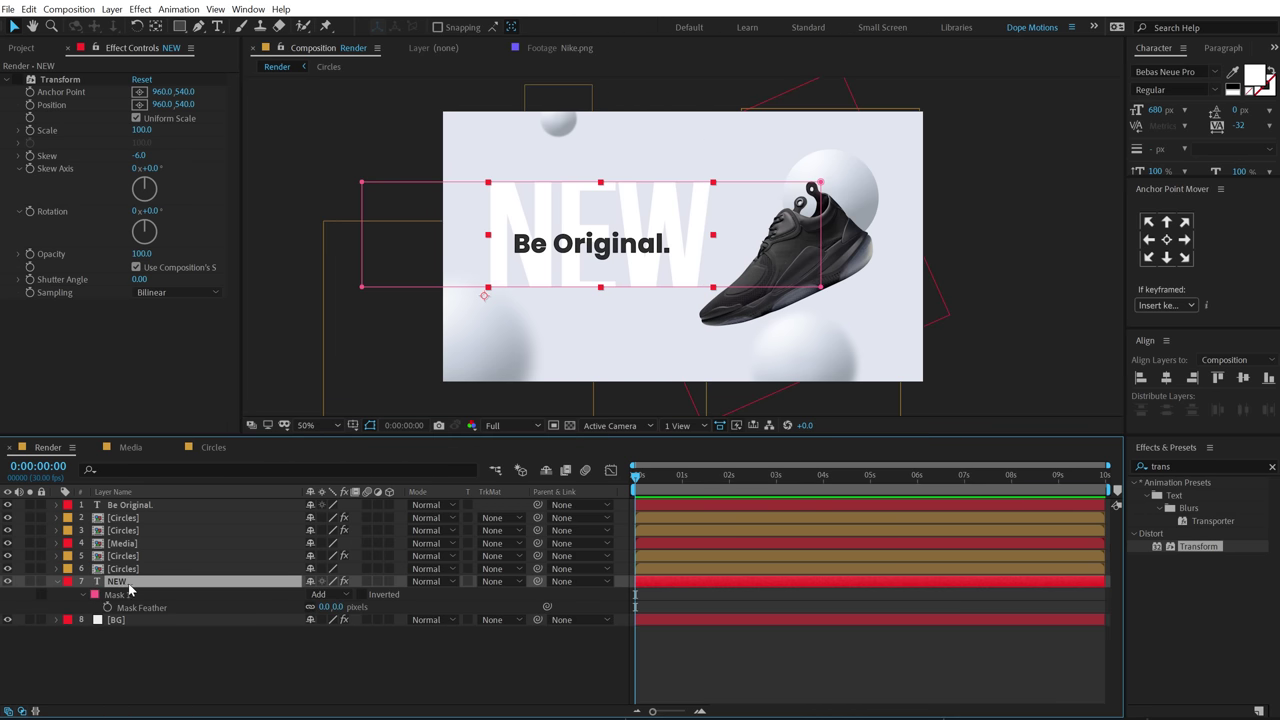
left_click_drag(322, 607, 440, 594)
left_click_drag(320, 158, 813, 194)
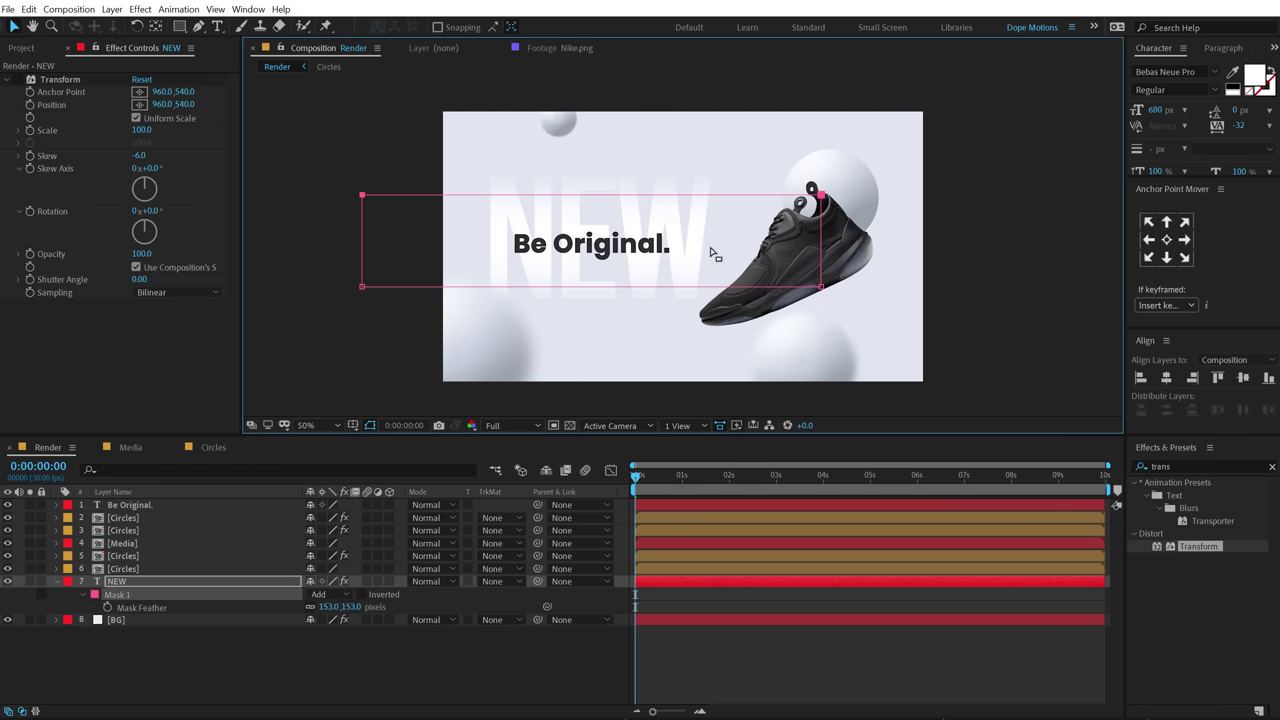
left_click_drag(342, 272, 821, 279)
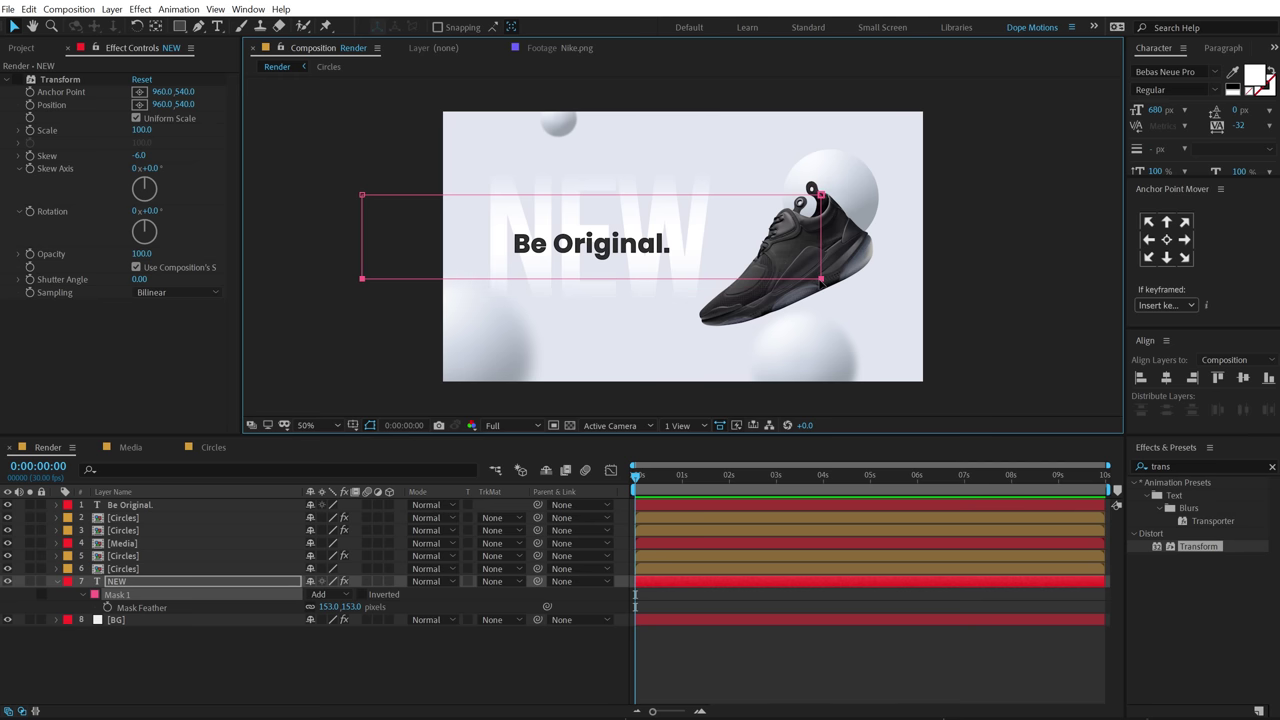
left_click(303, 654)
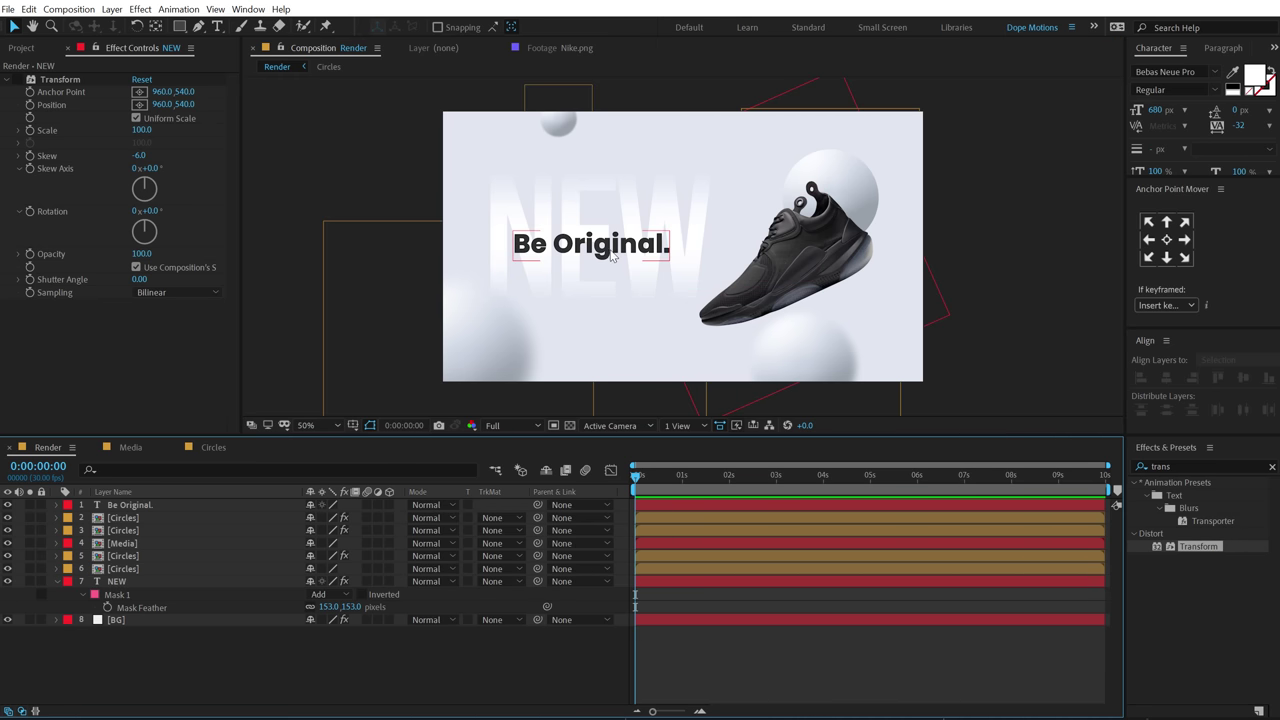
- Duplicate the Be Original. text and change the copy's wording to "Sneakers"
left_click(620, 244)
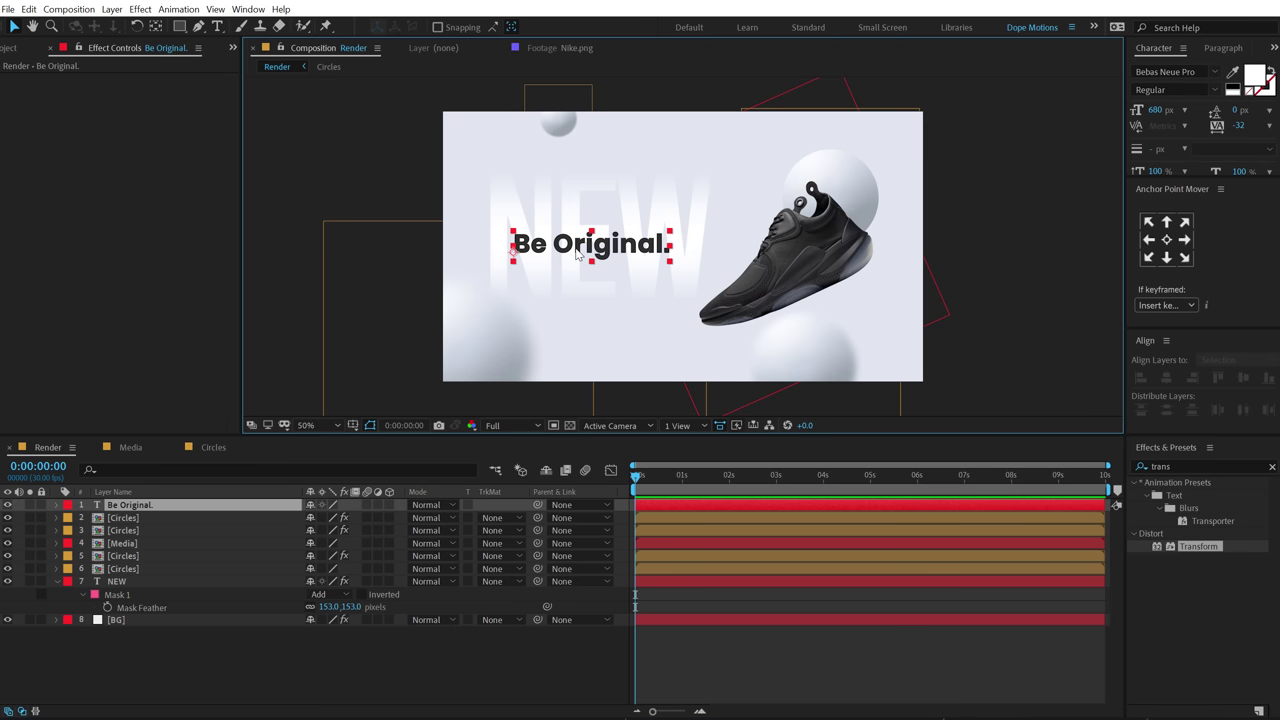
key("ctrl+d")
left_click_drag(587, 252, 751, 167)
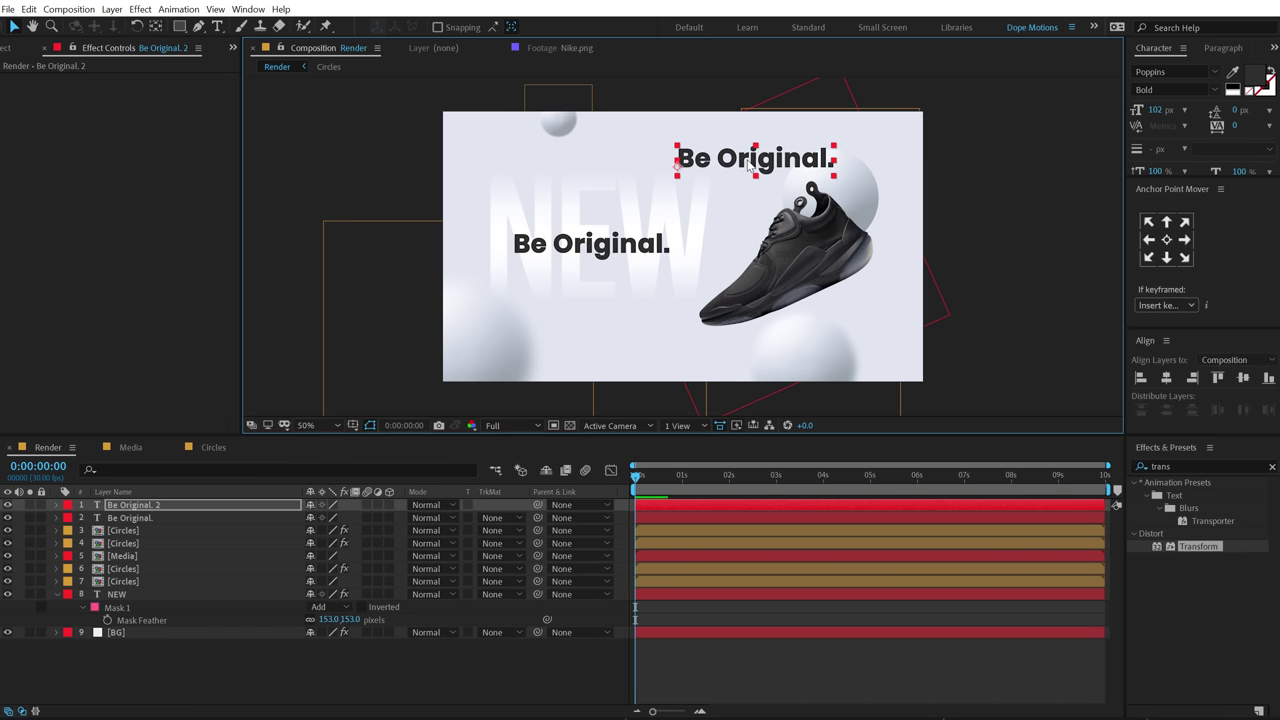
double_click(748, 160)
type("Sneake")
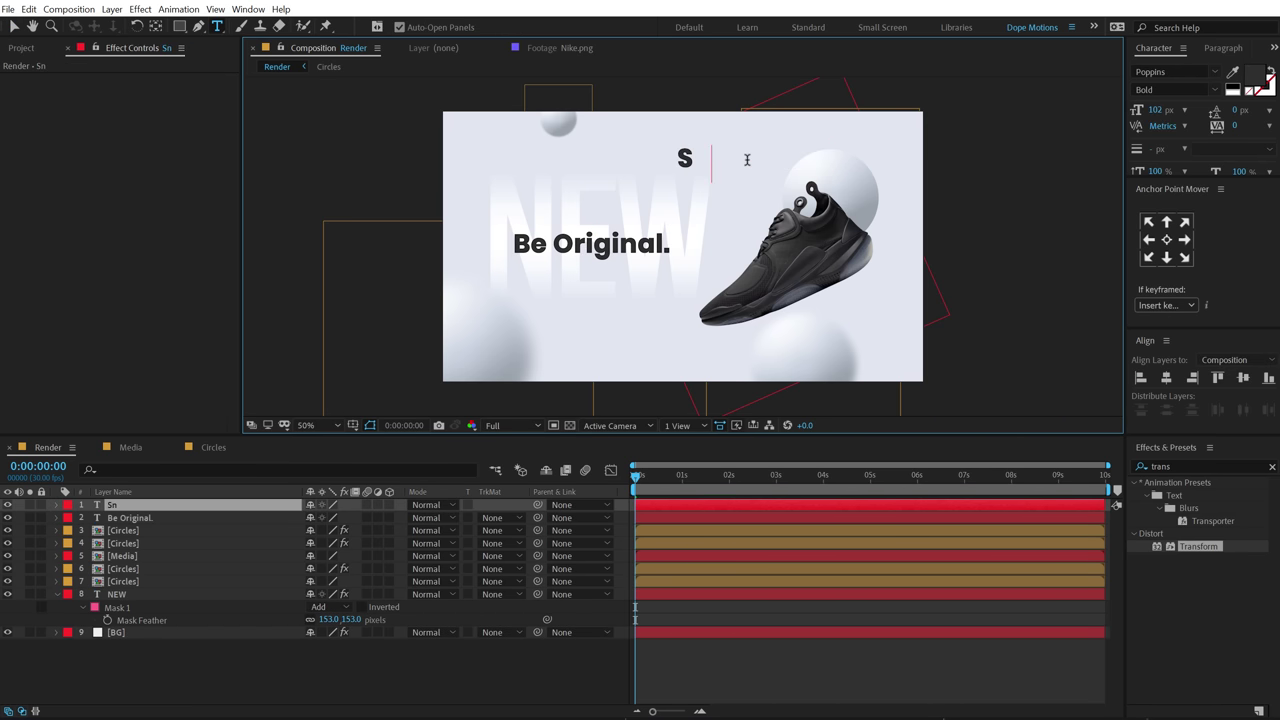
type("rs")
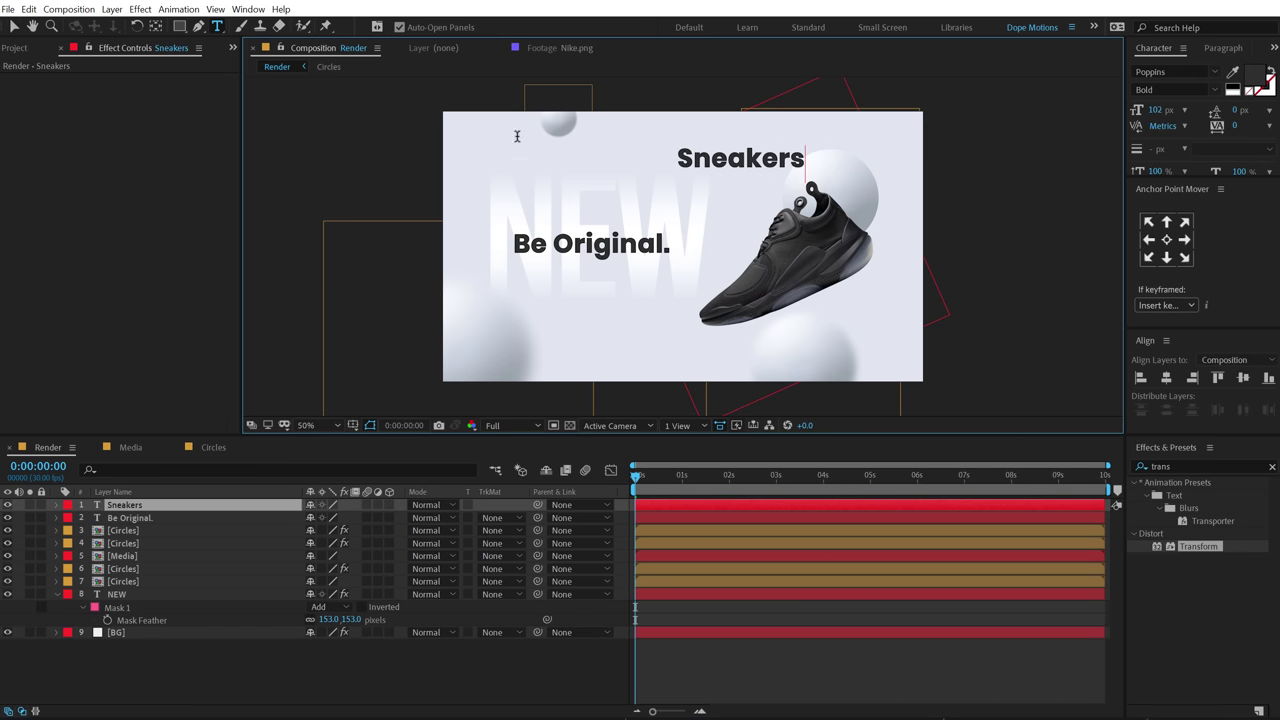
left_click(14, 26)
- Make Sneakers SemiBold at 33 px and place it in the top-right corner
left_click(1208, 90)
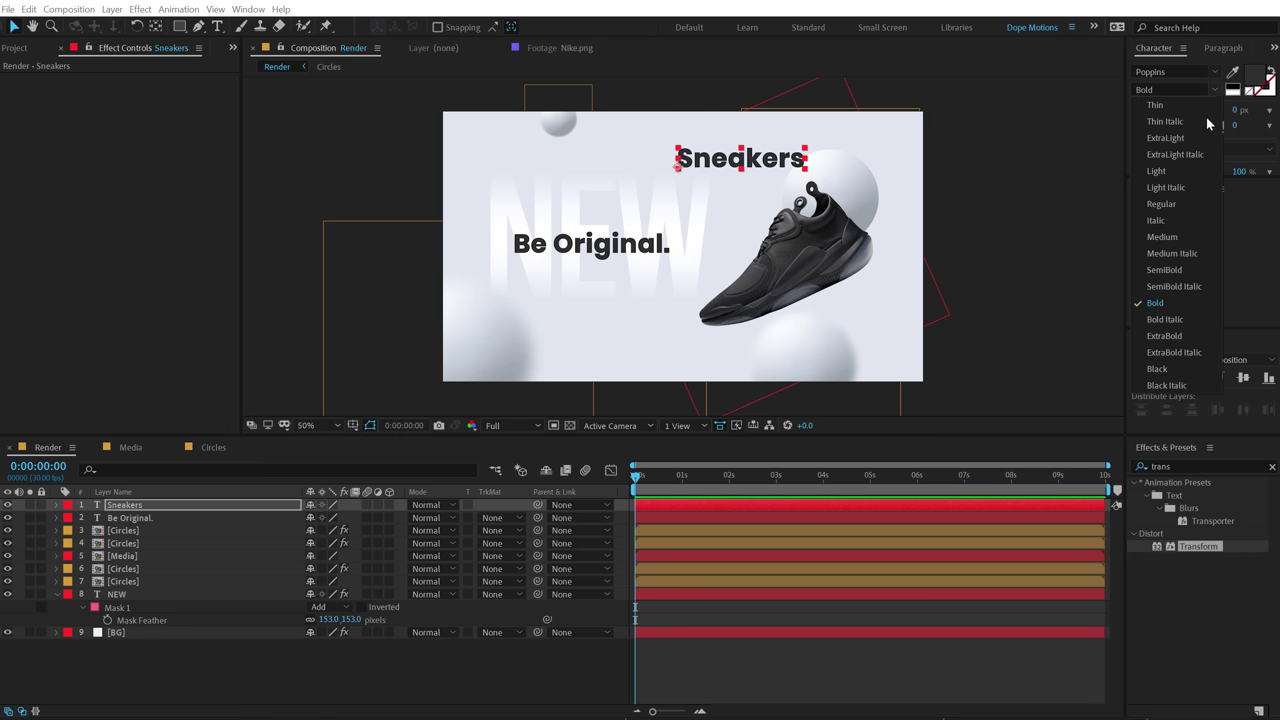
left_click(1166, 272)
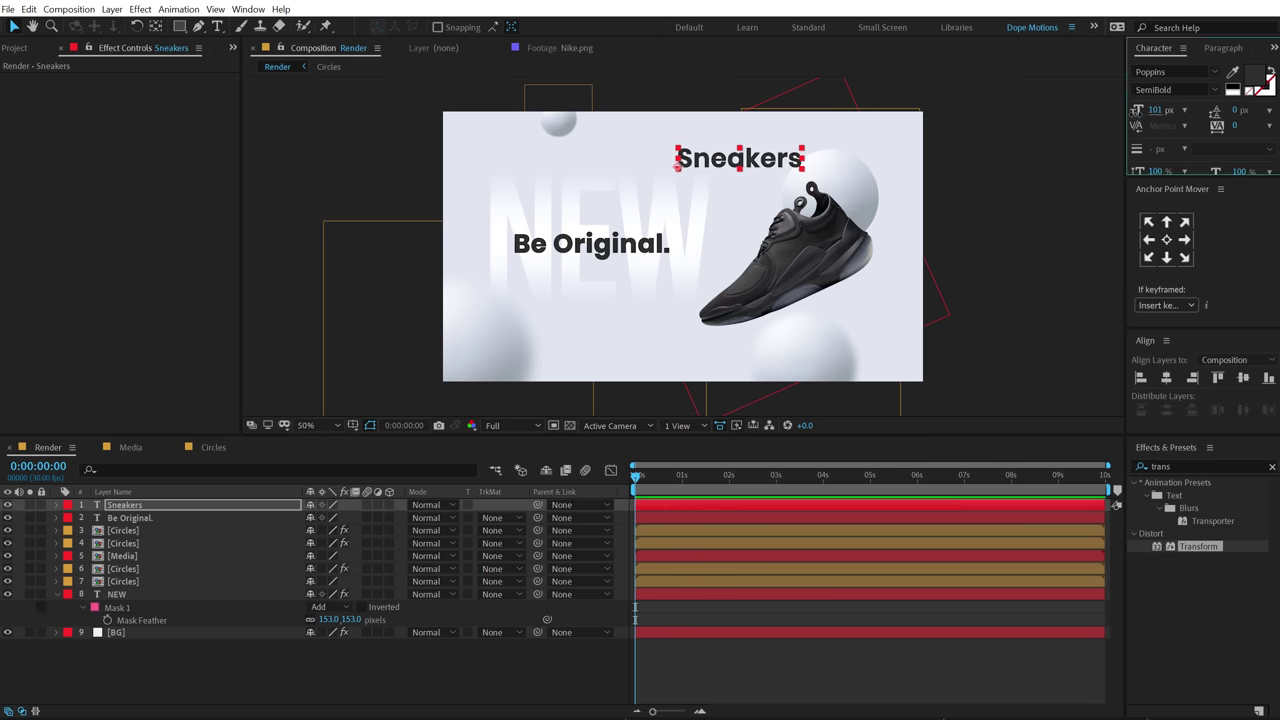
left_click_drag(1140, 114, 1102, 116)
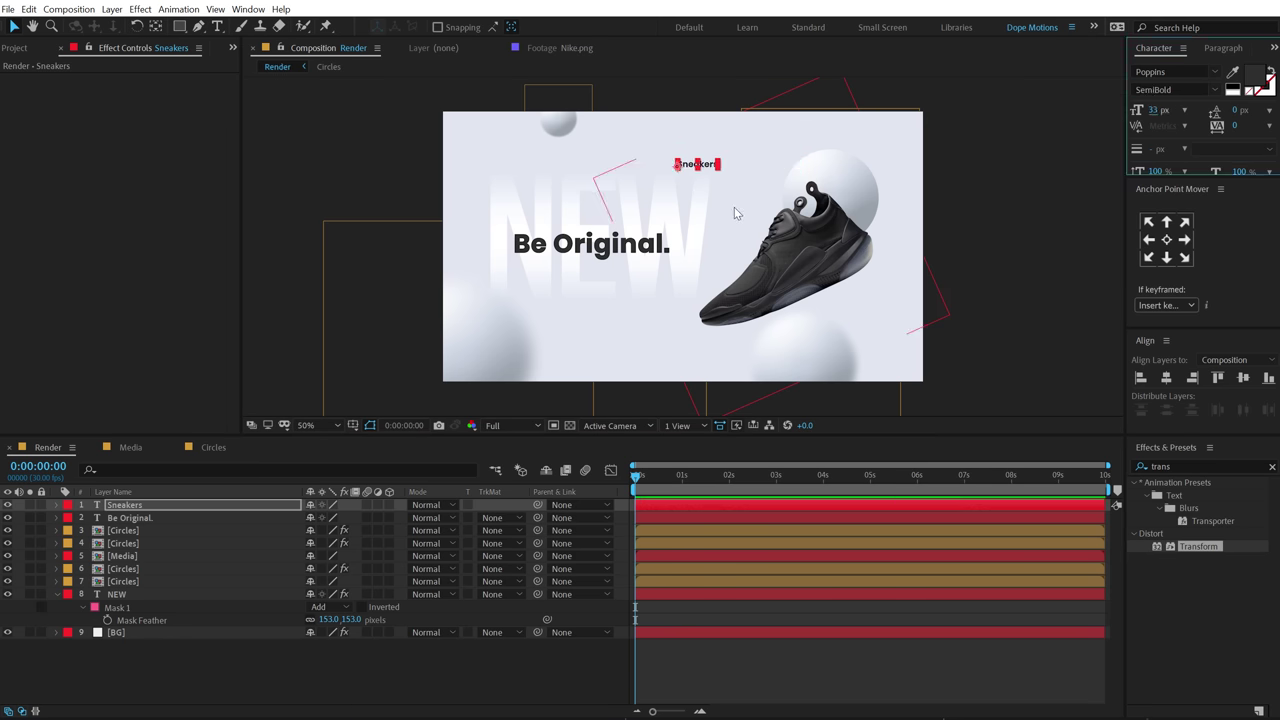
left_click_drag(707, 166, 886, 140)
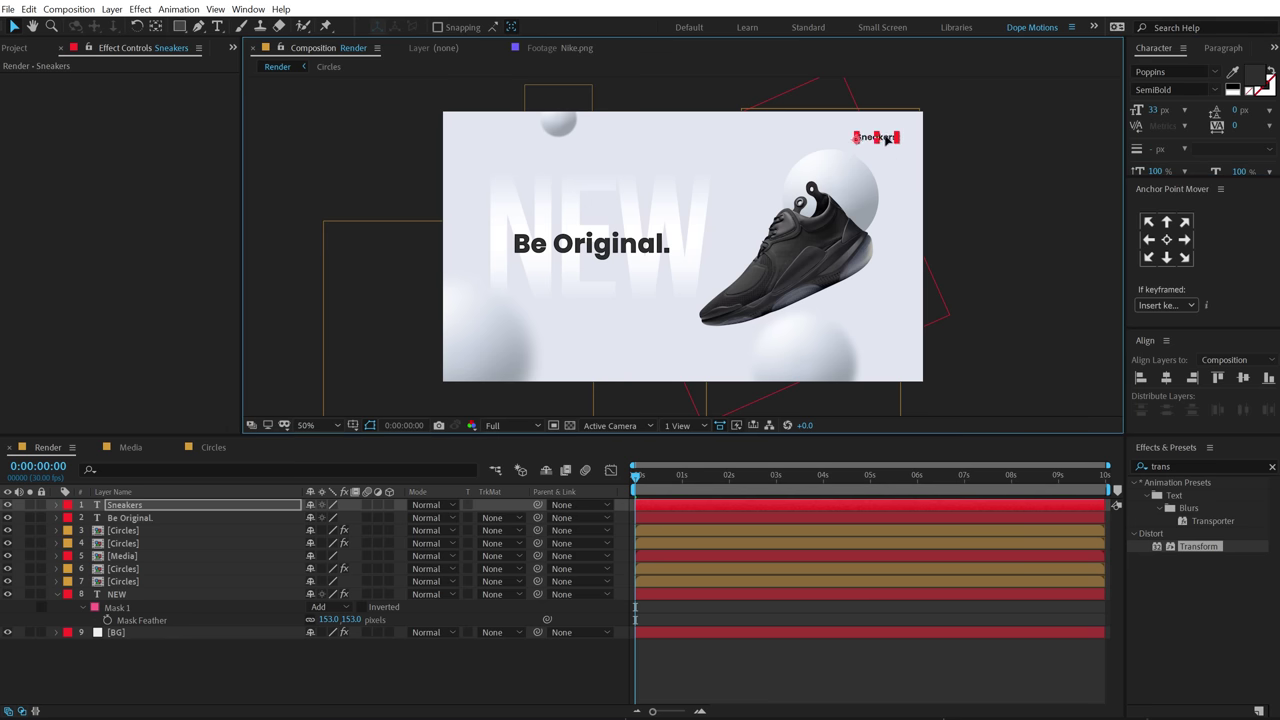
left_click(1006, 149)
- Add Nike.png to the composition, scaled to 16%, in the top-left corner
left_click(22, 48)
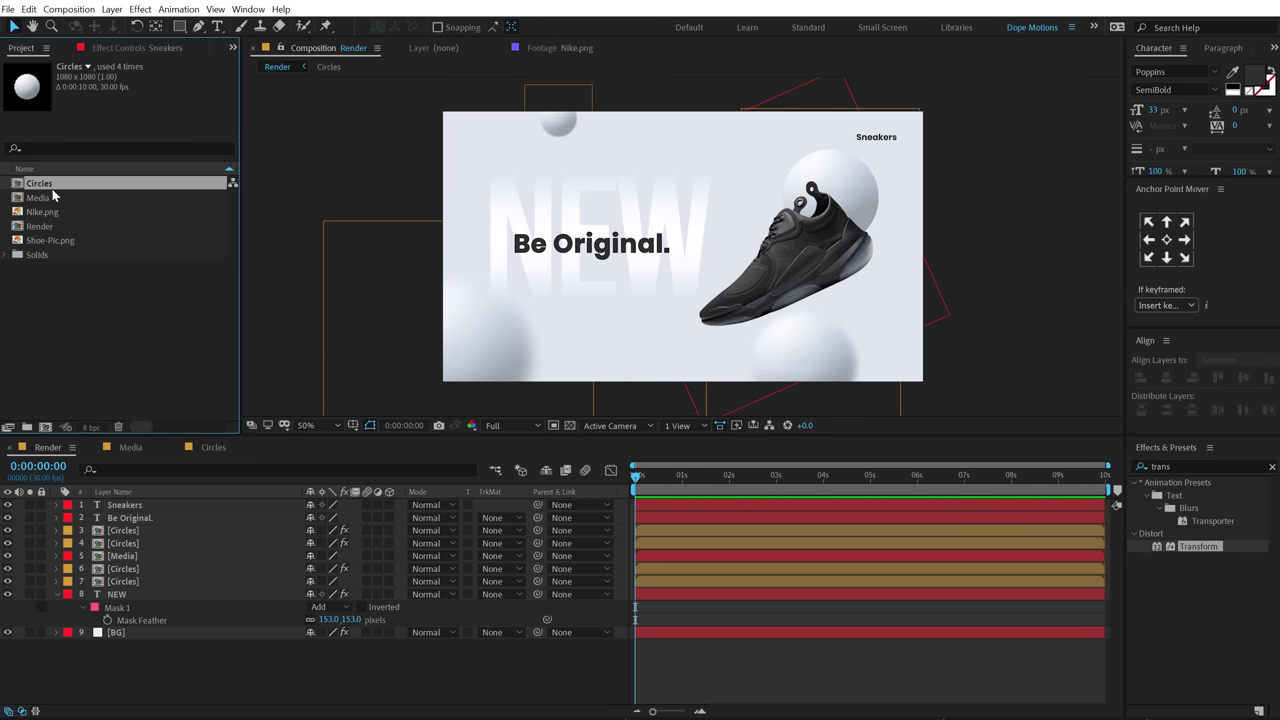
left_click_drag(42, 216, 571, 178)
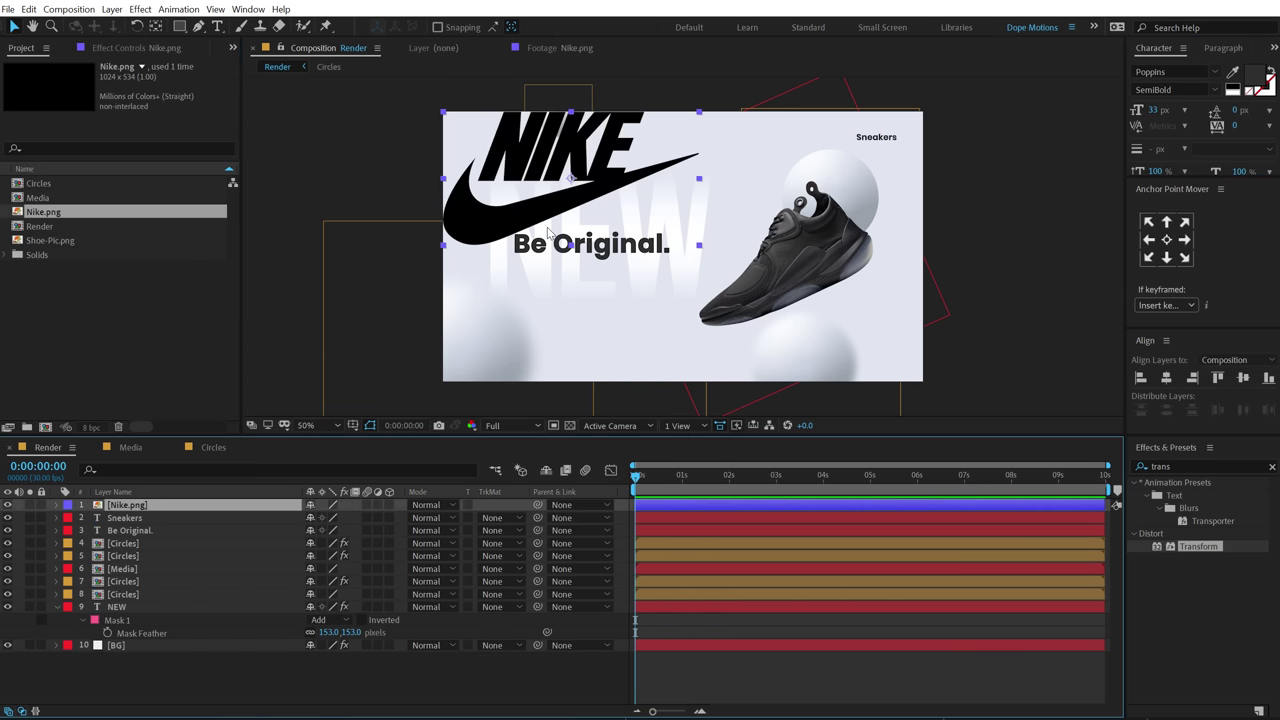
key("s")
left_click_drag(345, 517, 290, 520)
key("space")
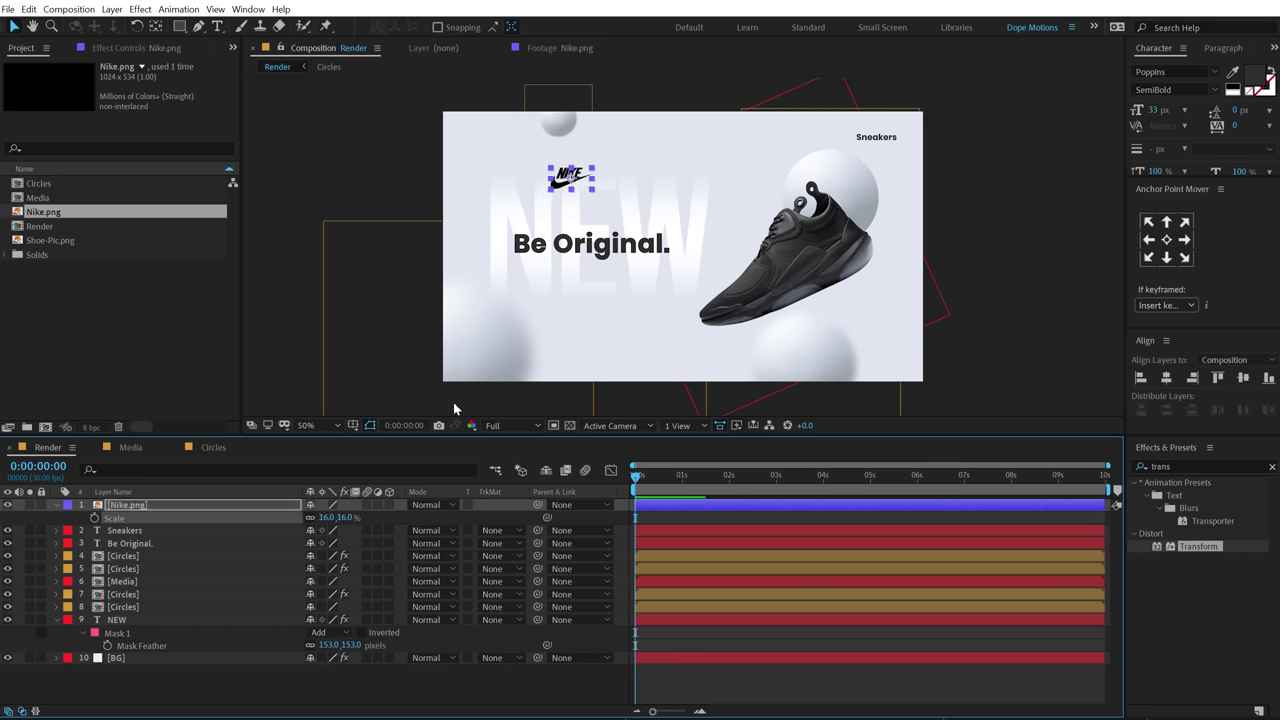
left_click_drag(569, 191, 481, 156)
left_click(249, 681)
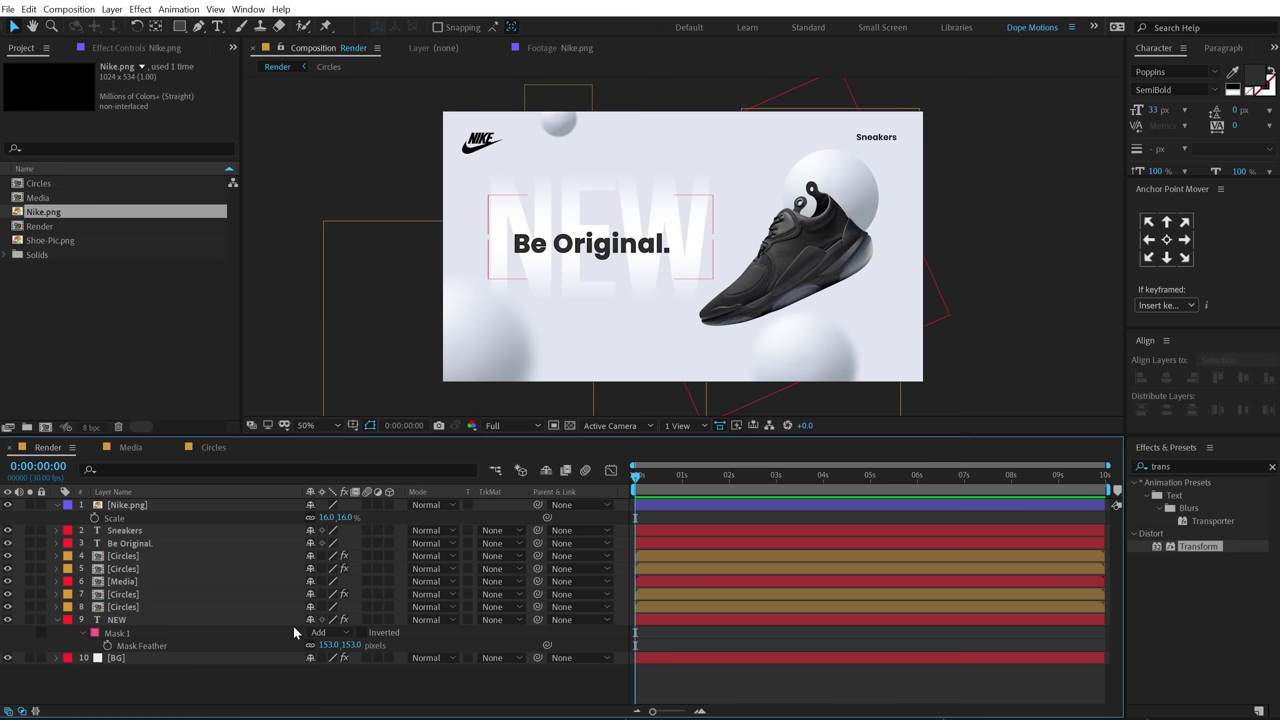
- Collapse the NEW mask and logo scale properties, then zoom in and back out to 50% to inspect the poster
left_click(57, 620)
left_click(56, 504)
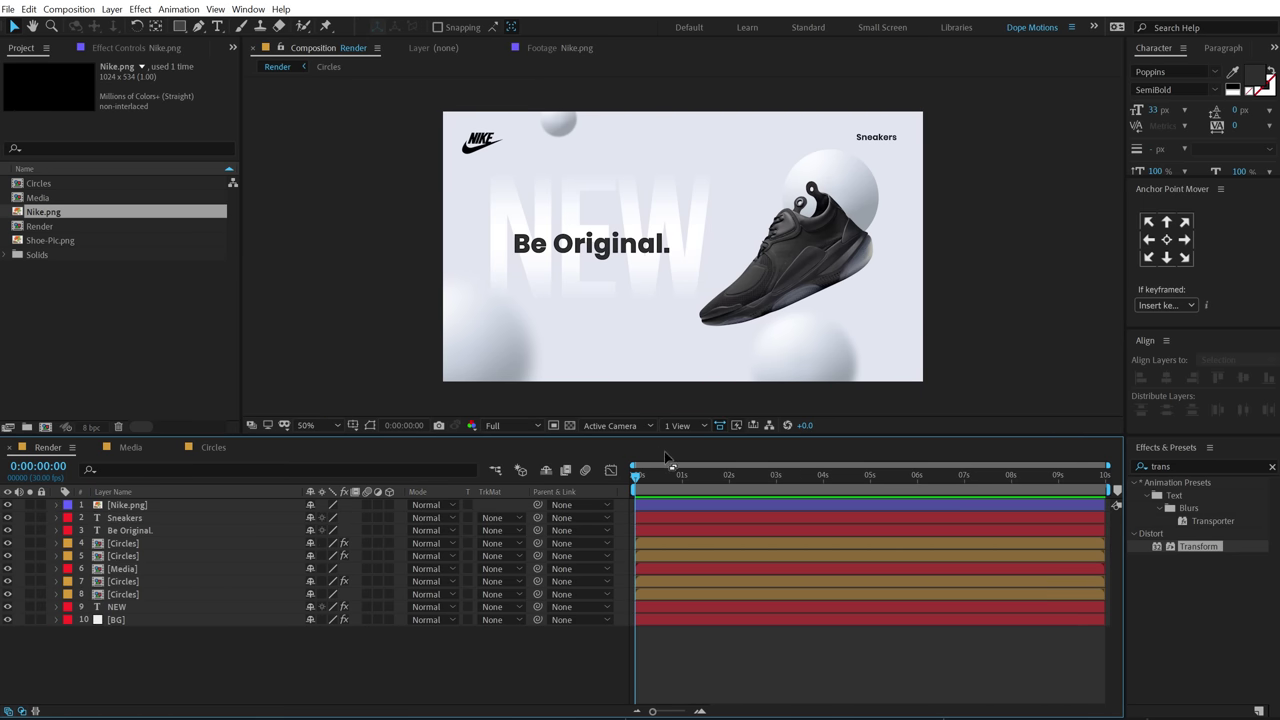
key("period")
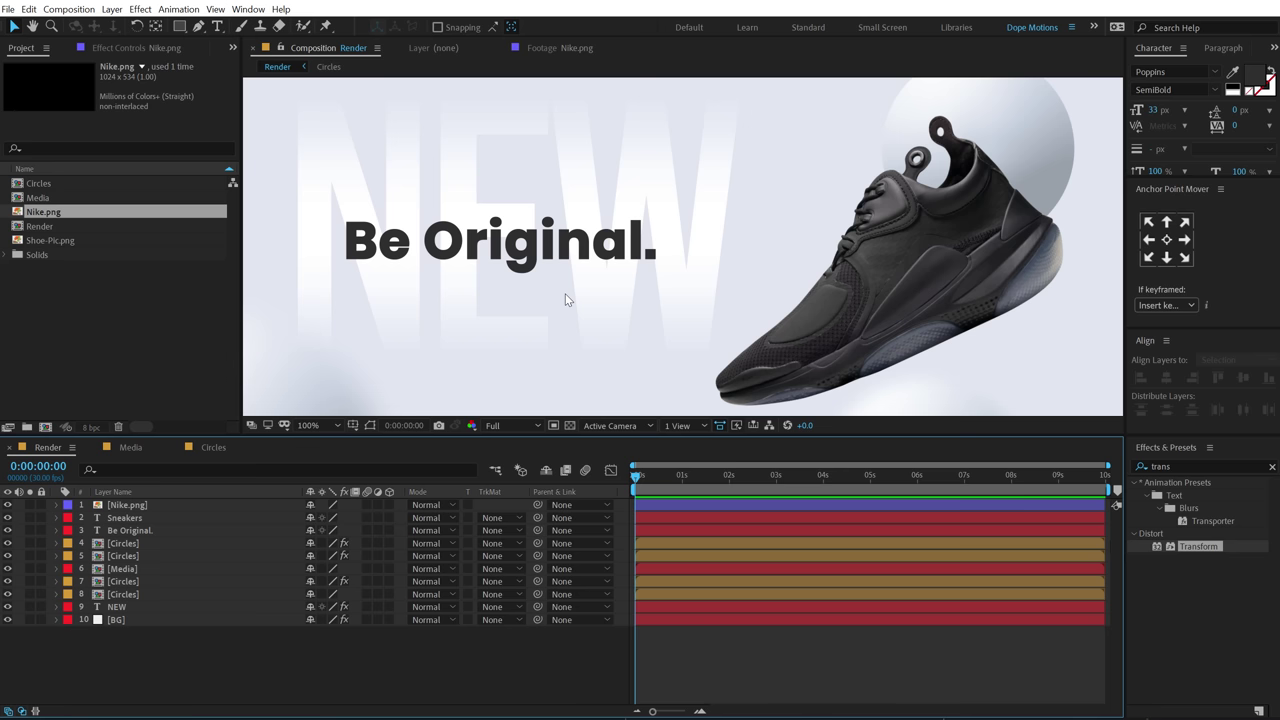
key("comma")
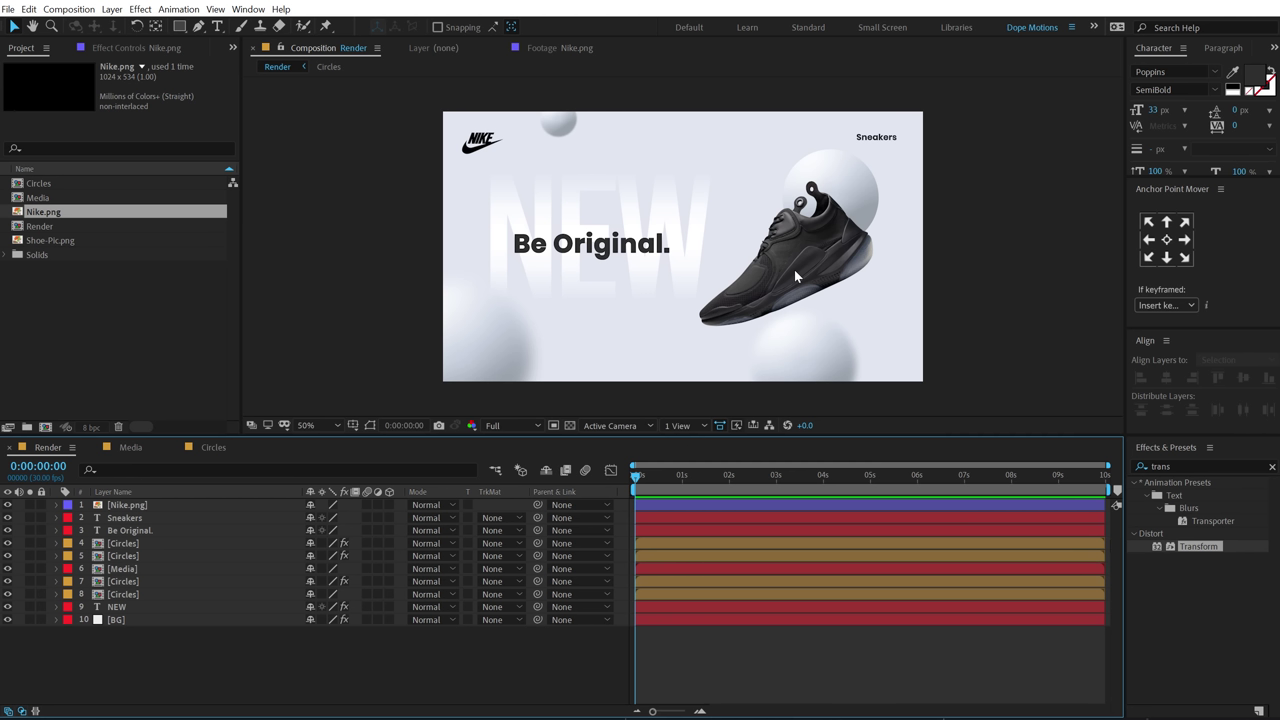
- Add a Drop Shadow layer style to the shoe's Media layer and expand its settings
left_click(121, 570)
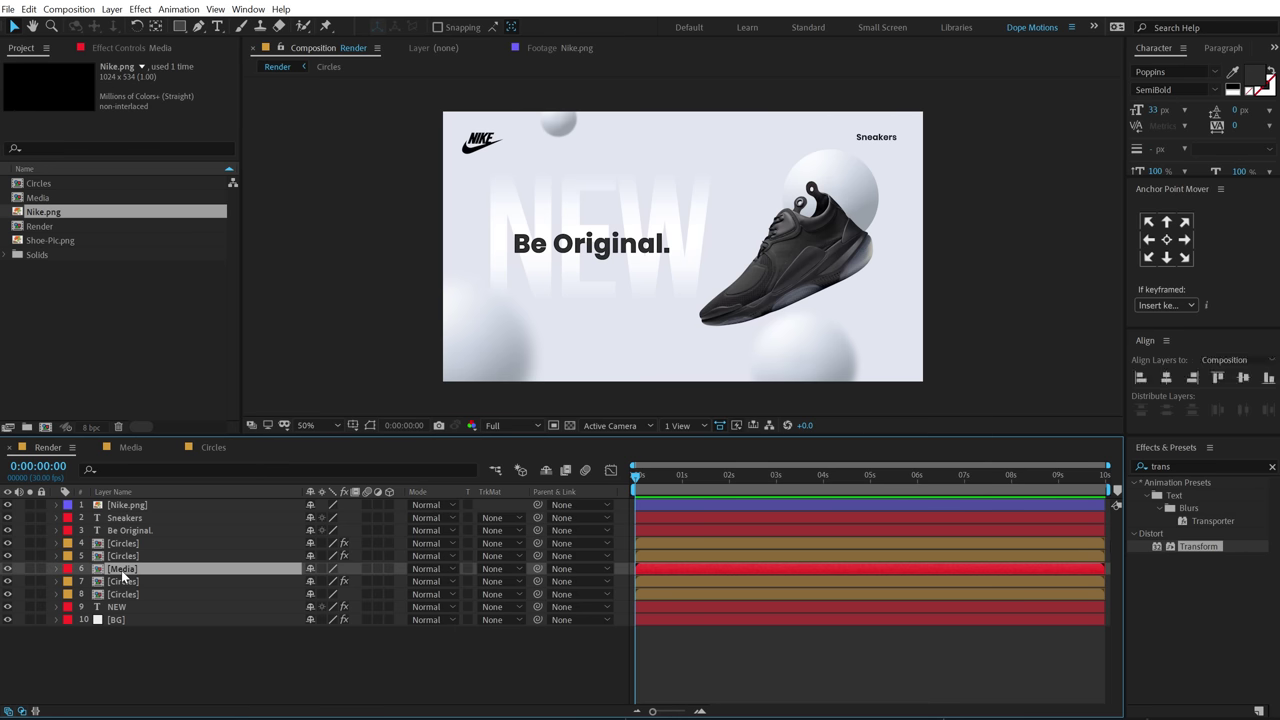
right_click(121, 571)
mouse_move(225, 364)
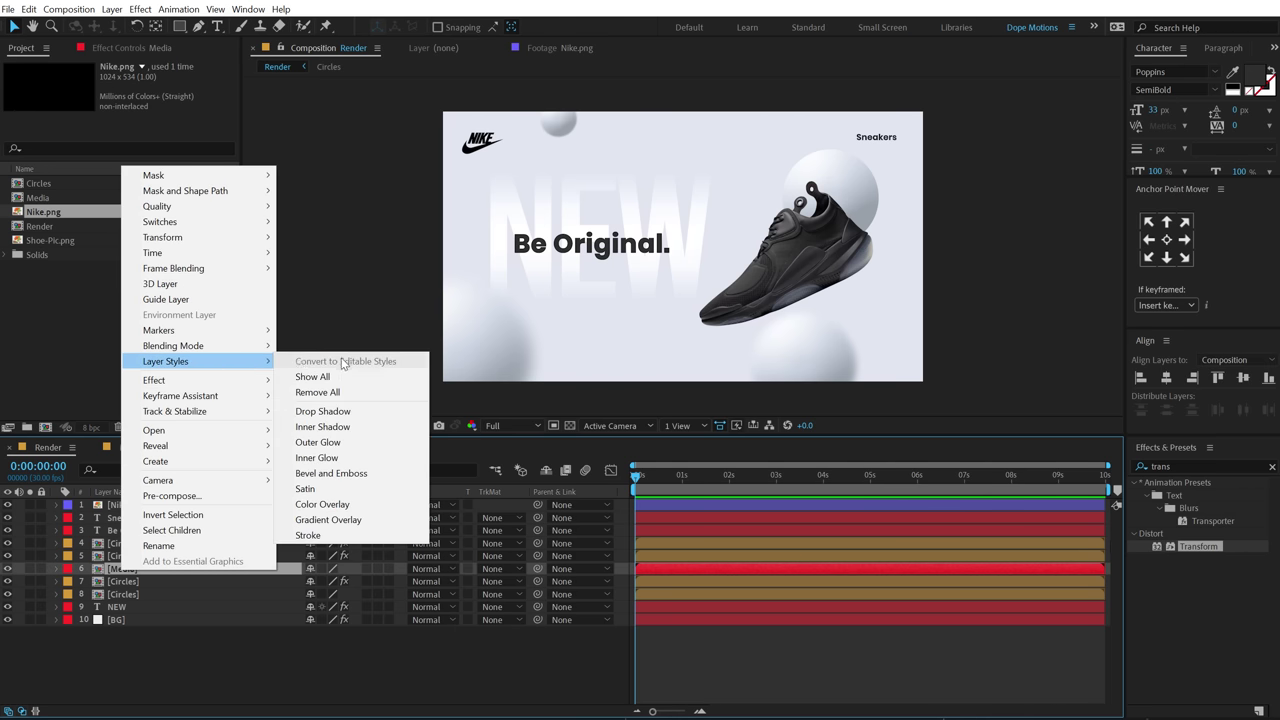
left_click(321, 415)
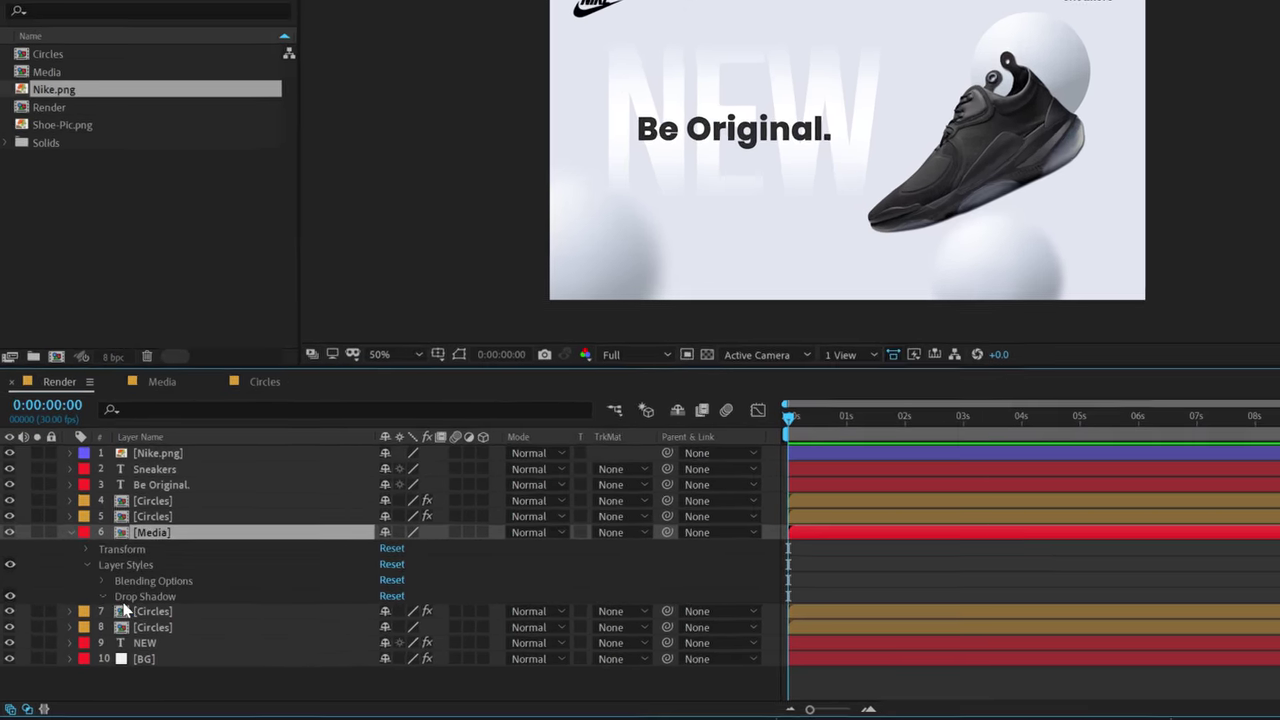
left_click(81, 620)
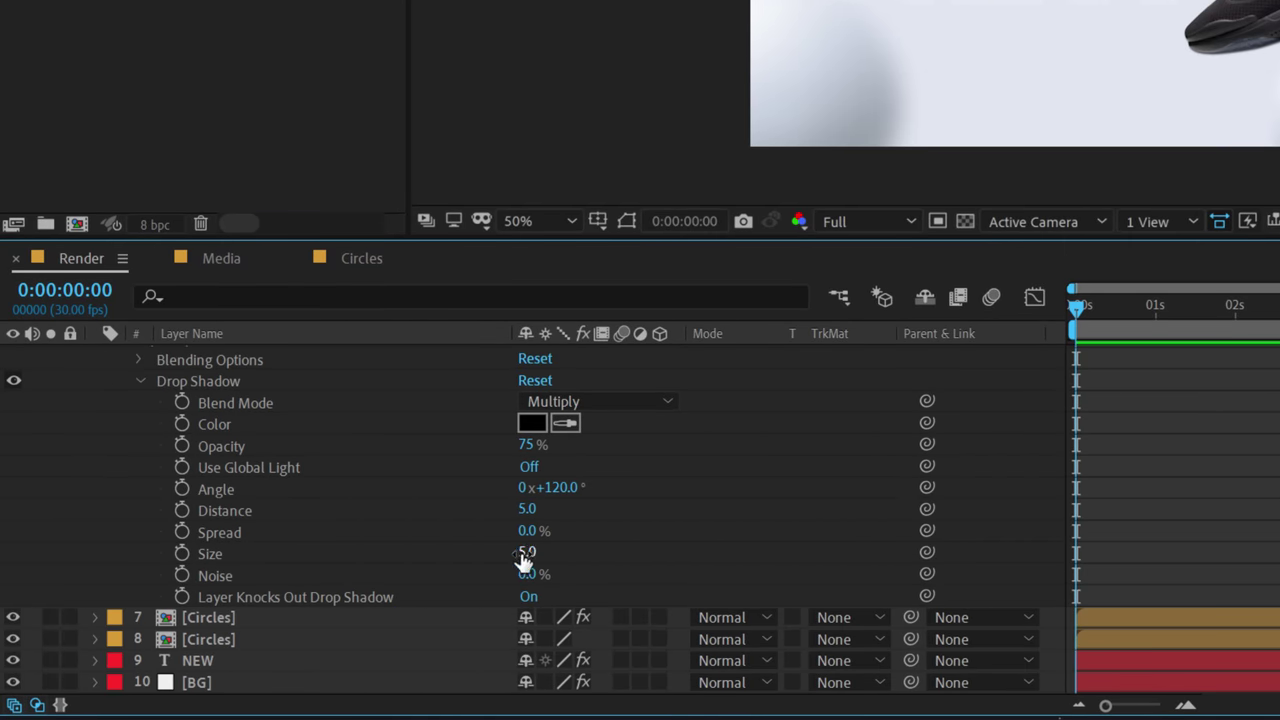
- Set the drop shadow's size to 300 and its distance to about 100
left_click(527, 508)
type("0")
key("Return")
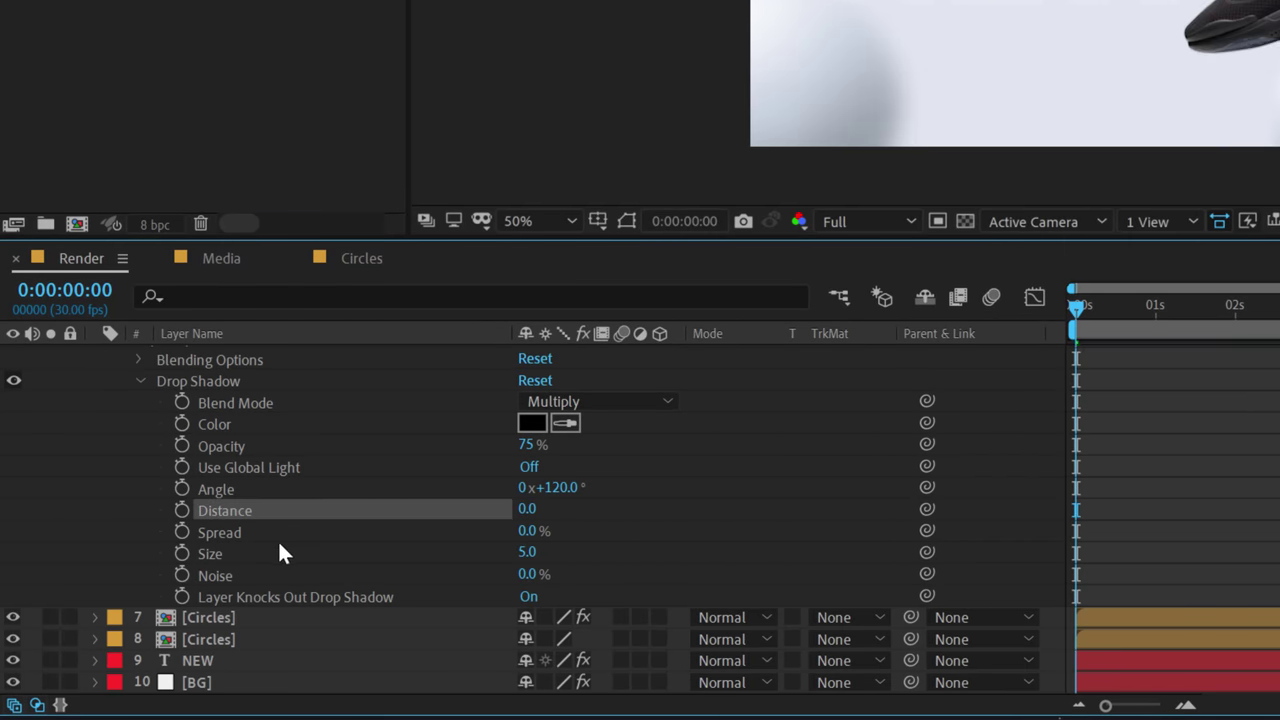
left_click_drag(529, 556, 759, 552)
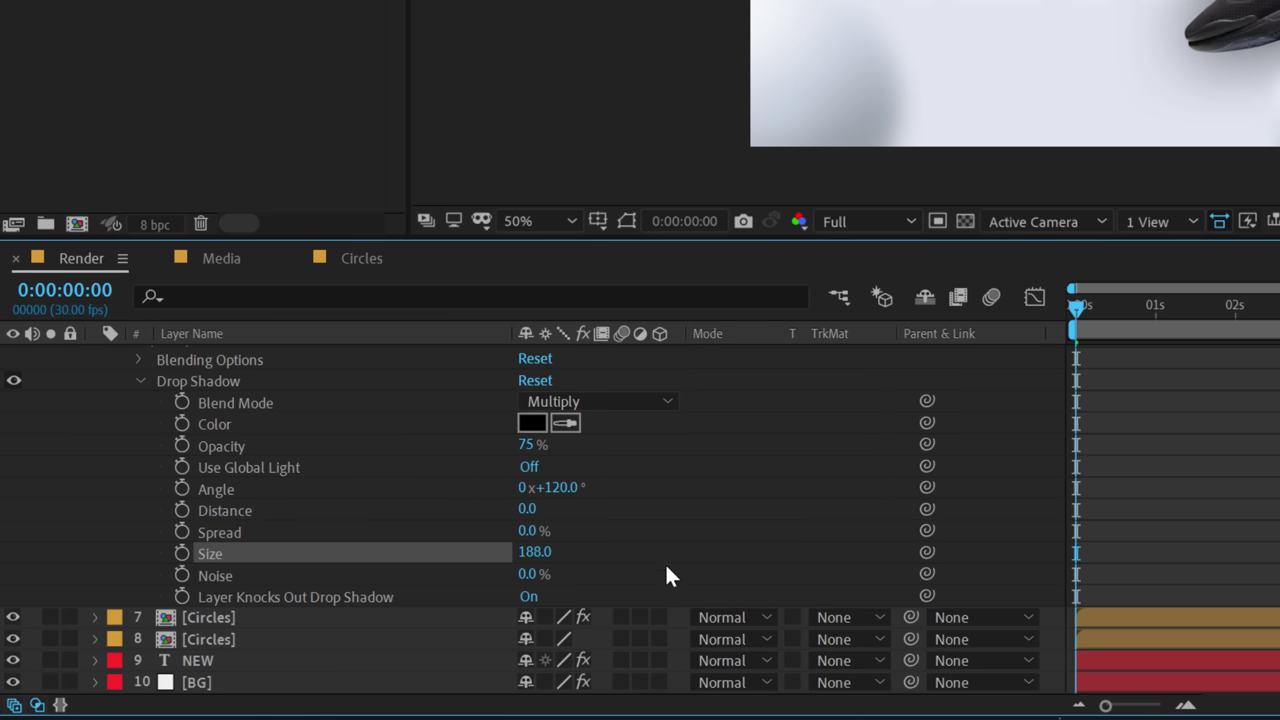
left_click(535, 552)
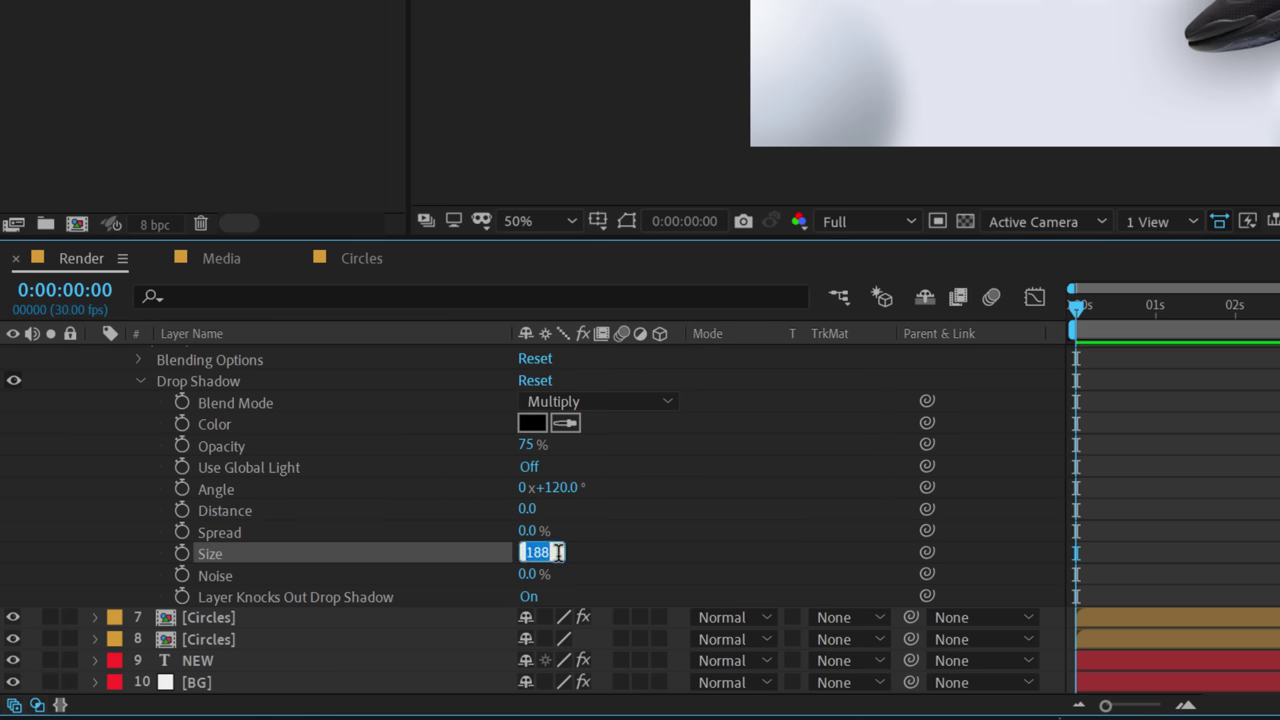
type("300")
key("Return")
left_click_drag(527, 515, 635, 513)
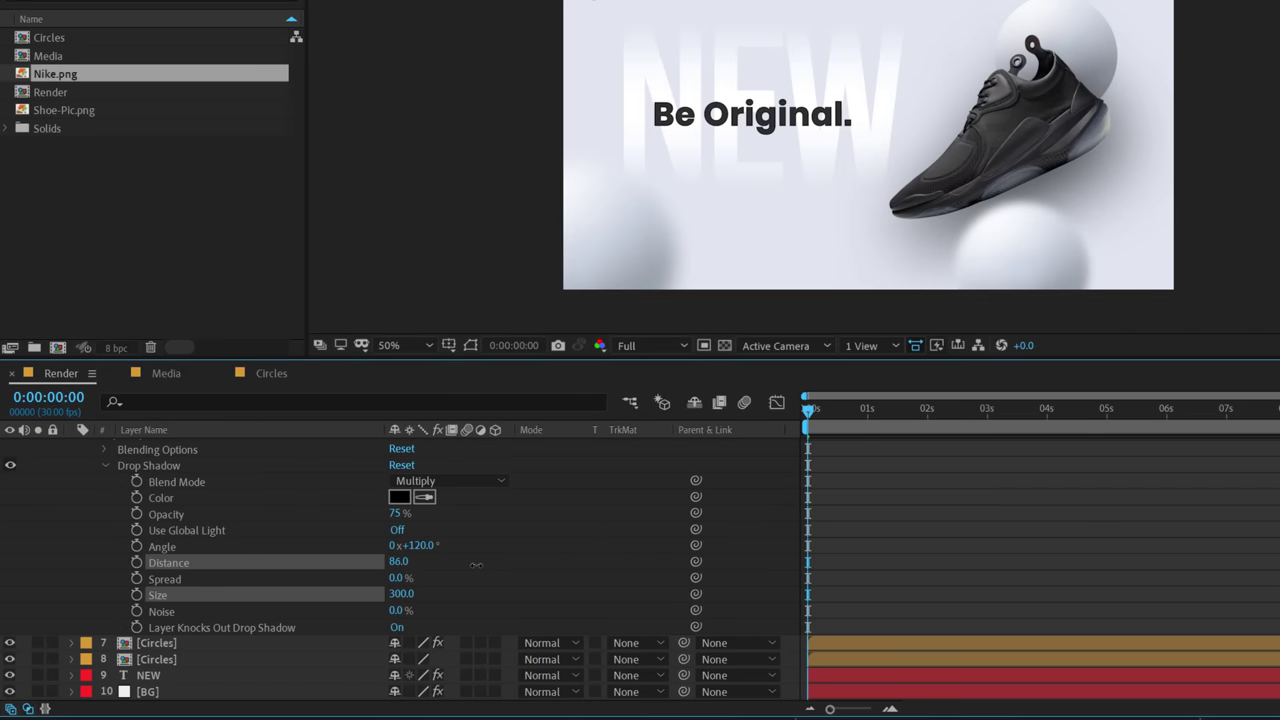
left_click_drag(476, 565, 490, 565)
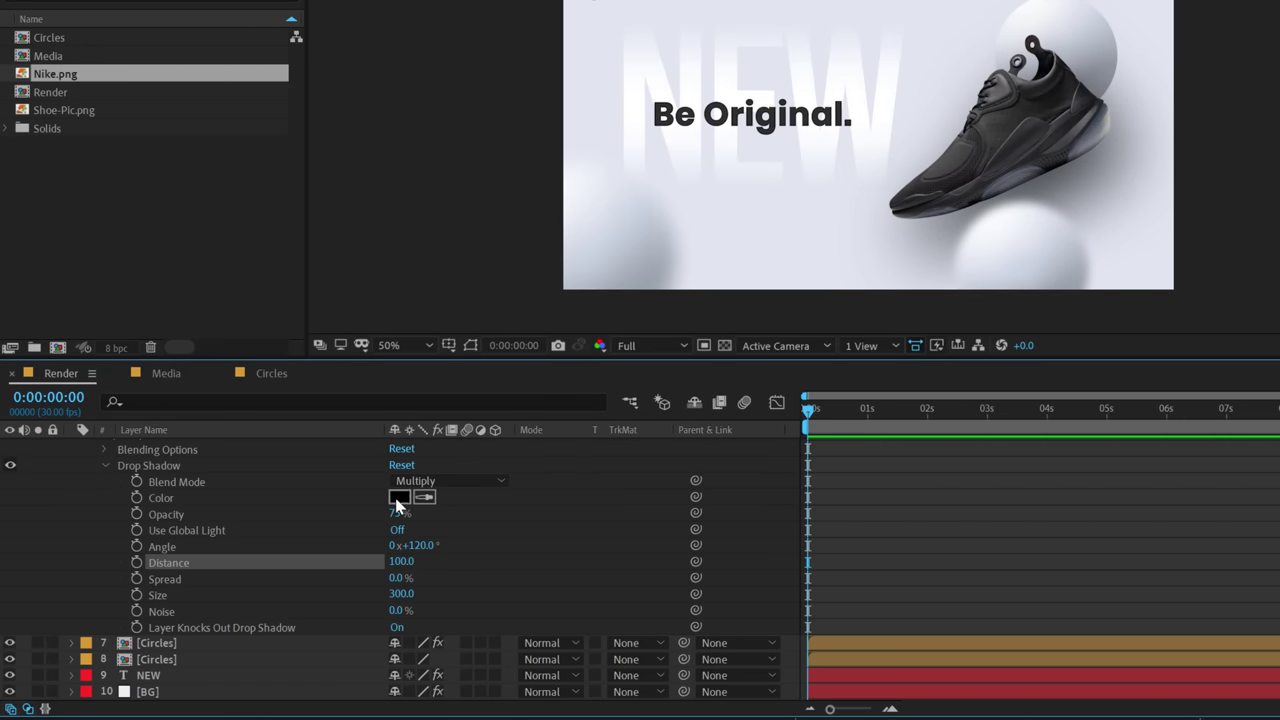
- Give the shadow the bluish-grey colour 6B717C at 87% opacity
left_click(398, 497)
left_click_drag(200, 286, 63, 286)
left_click(403, 269)
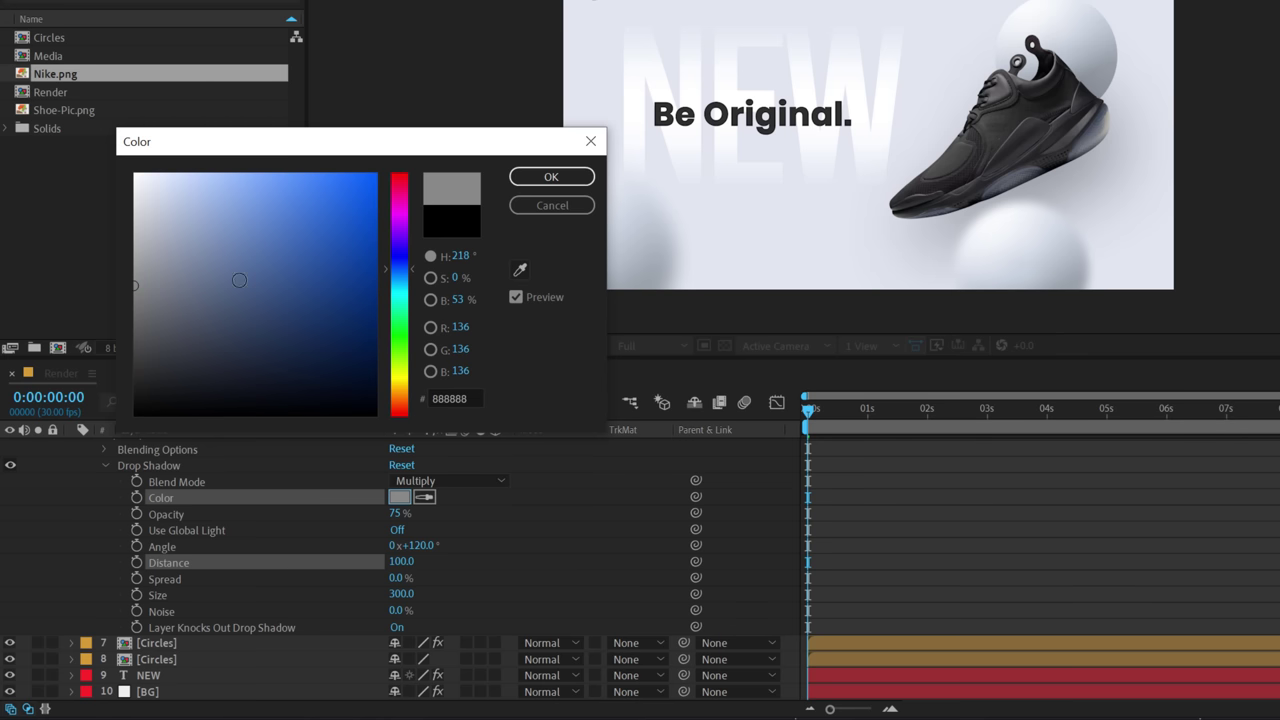
mouse_move(159, 285)
left_mouse_down()
mouse_move(203, 286)
mouse_move(167, 297)
left_mouse_up()
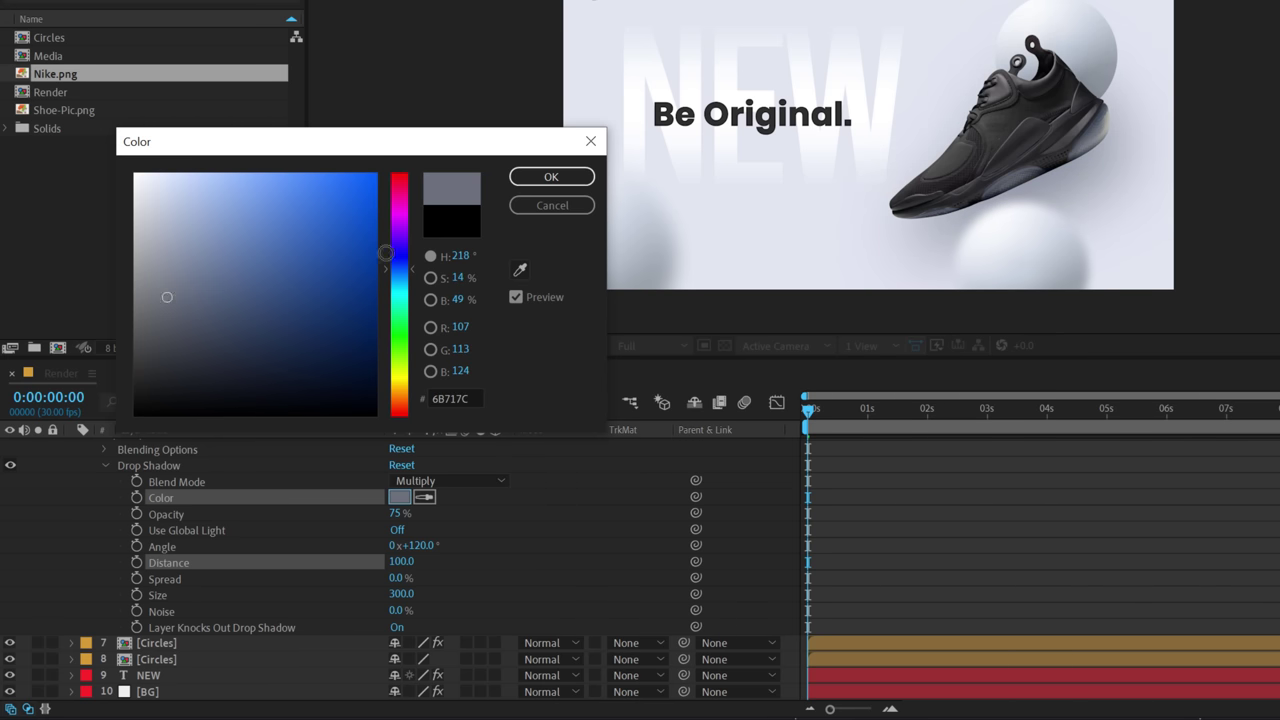
left_click(552, 177)
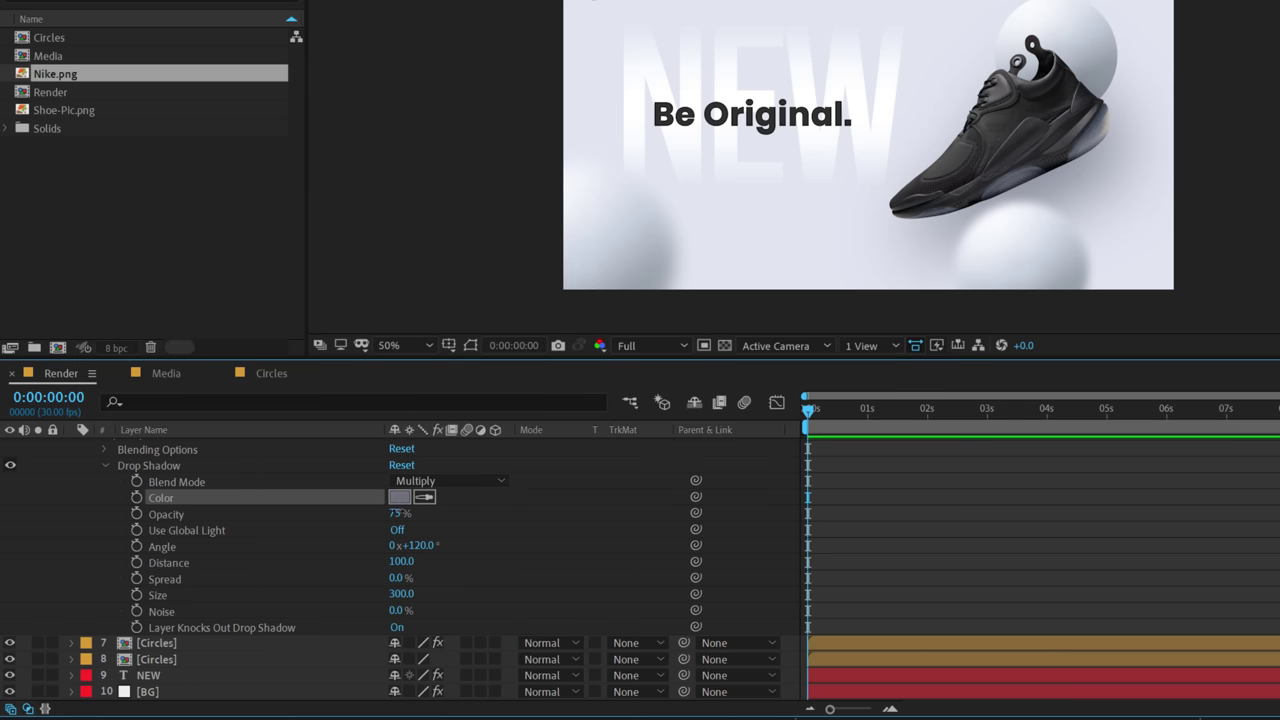
left_click_drag(394, 513, 405, 513)
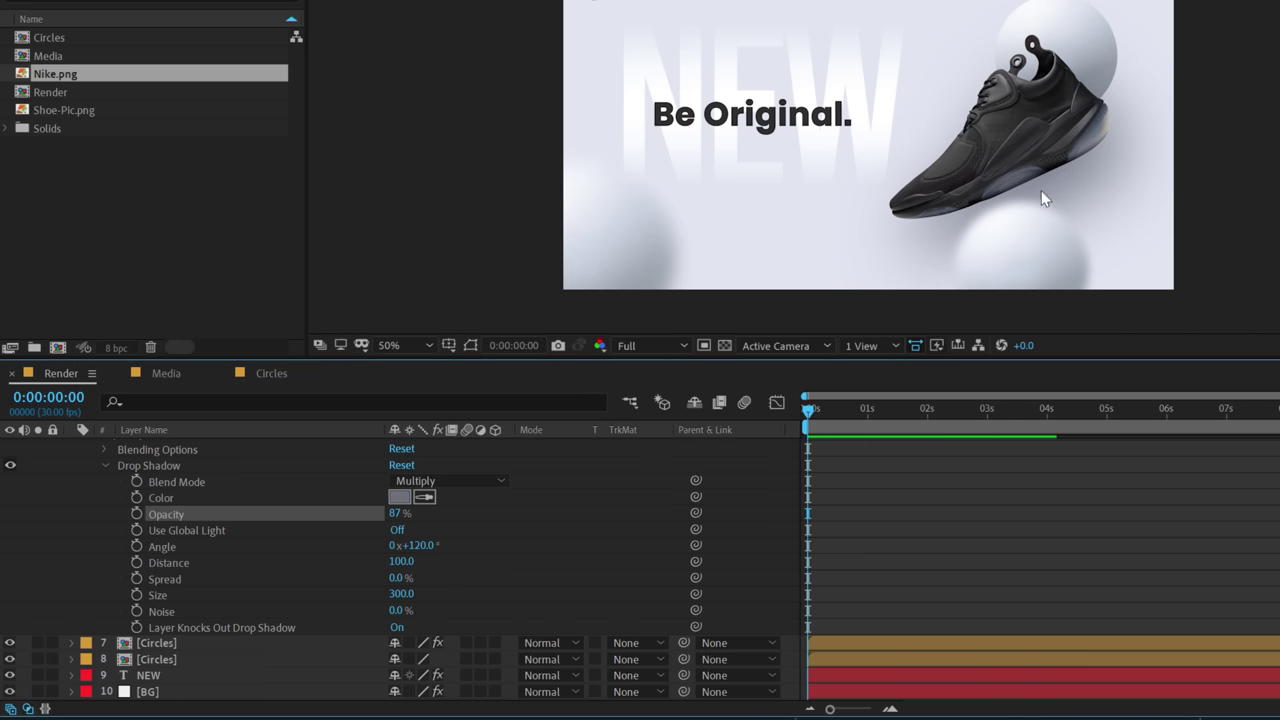
- Toggle the drop shadow off and on to compare, then collapse the Media layer and deselect
scroll(60, 540, "up", 4)
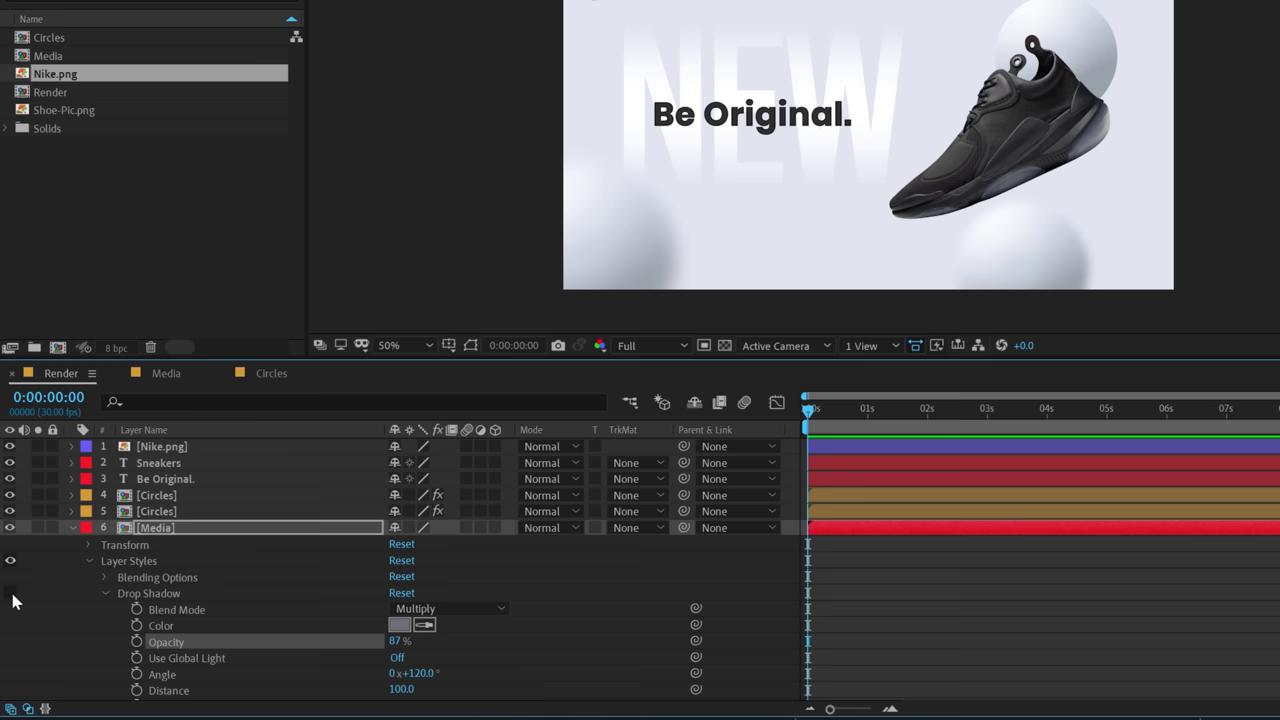
left_click(12, 594)
left_click(12, 594)
left_click(12, 594)
scroll(552, 611, "down", 3)
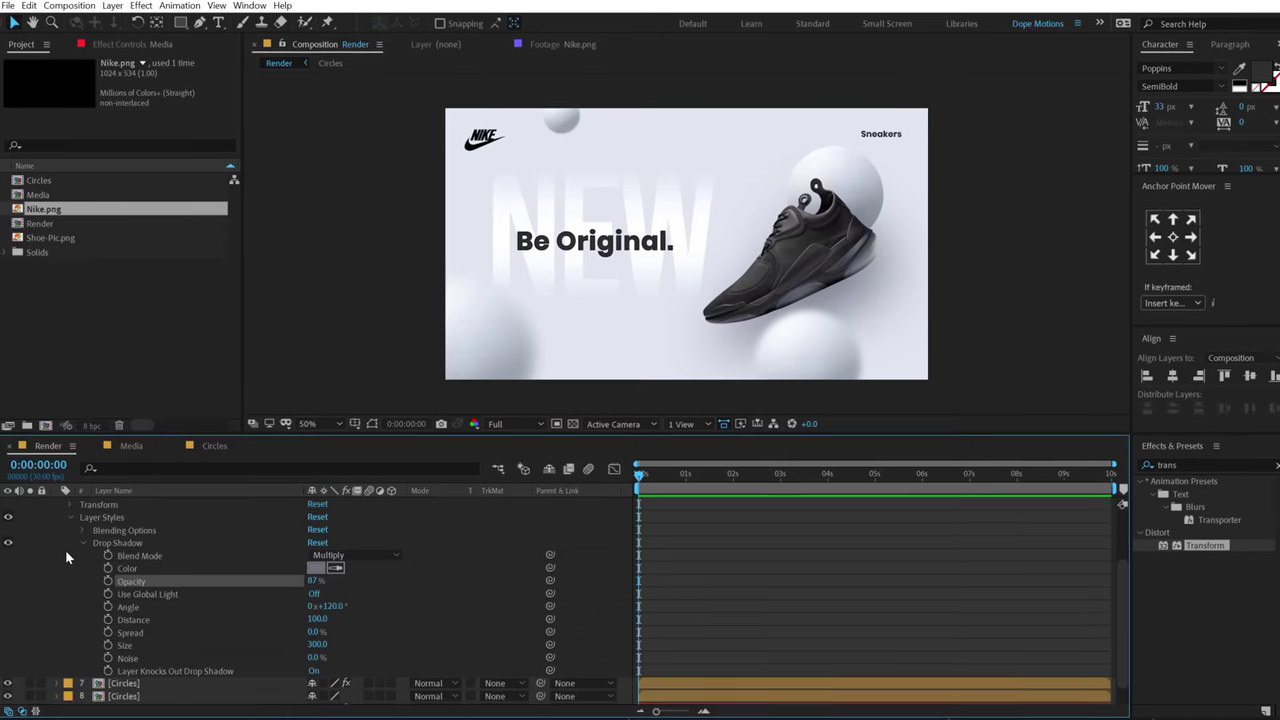
scroll(74, 517, "up", 3)
left_click(65, 569)
left_click(56, 570)
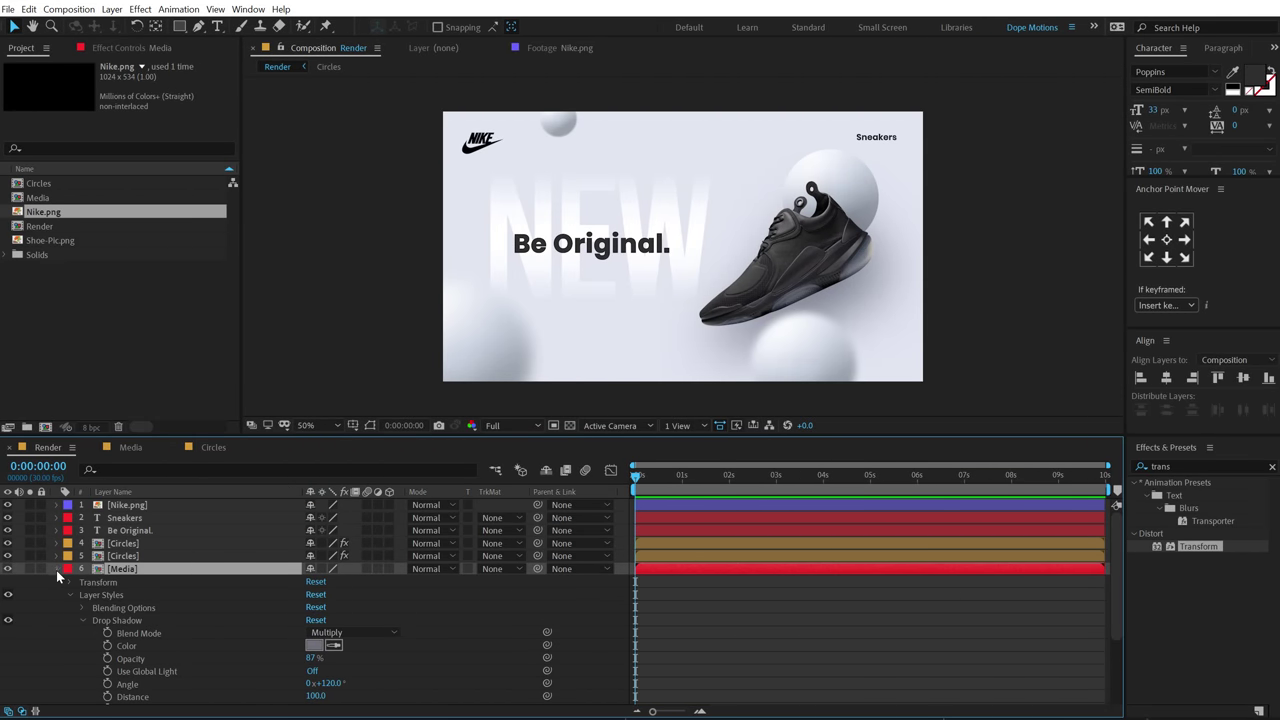
left_click(56, 568)
left_click(190, 652)
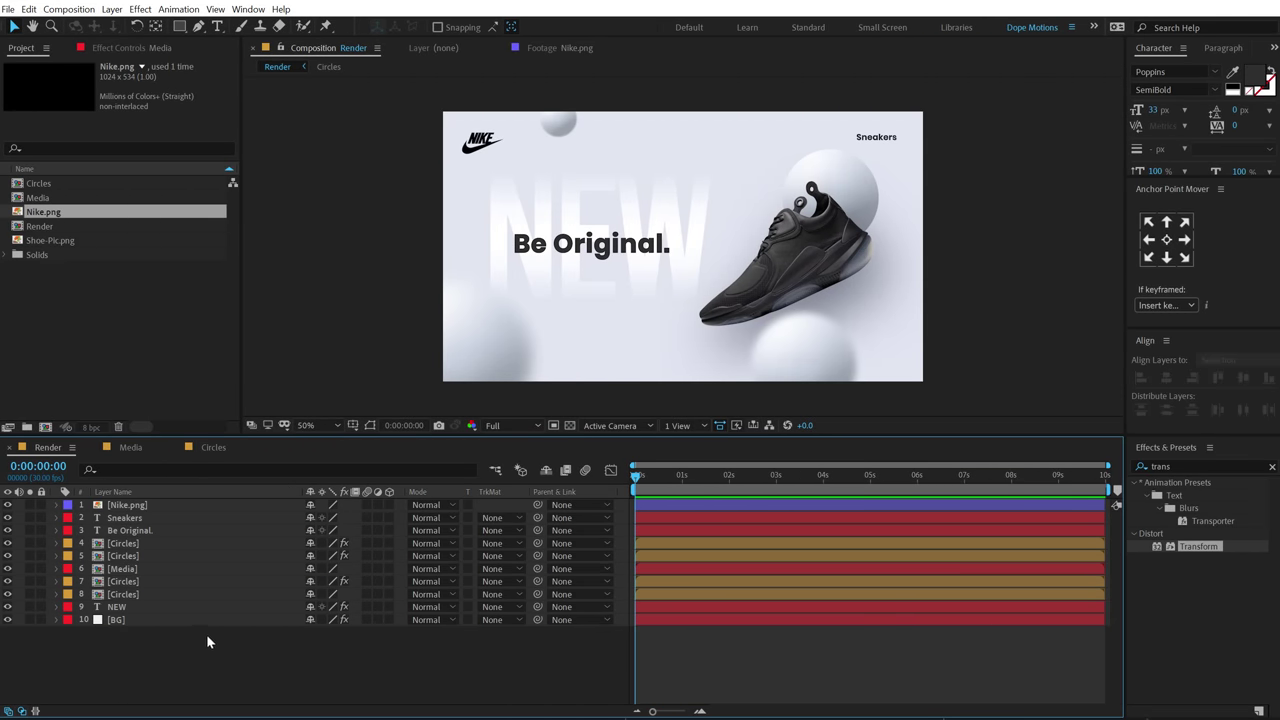
- Add a new adjustment layer and name it CC
right_click(182, 651)
mouse_move(282, 508)
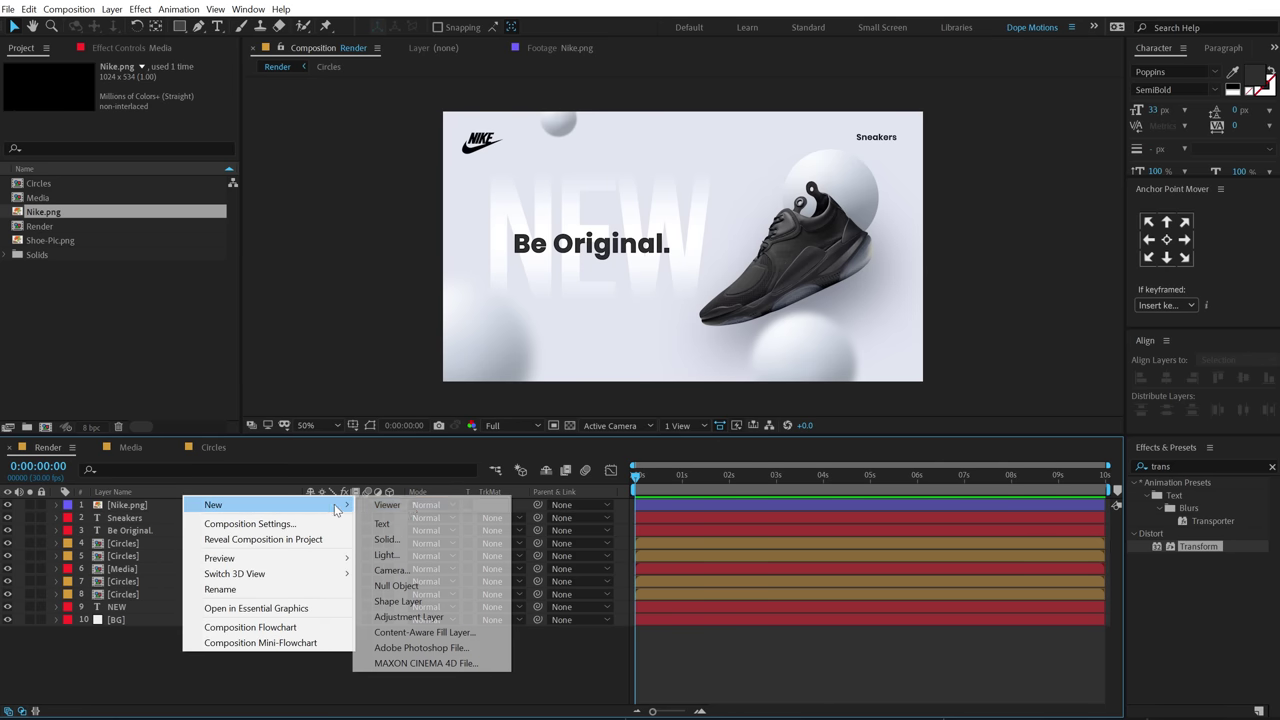
left_click(412, 619)
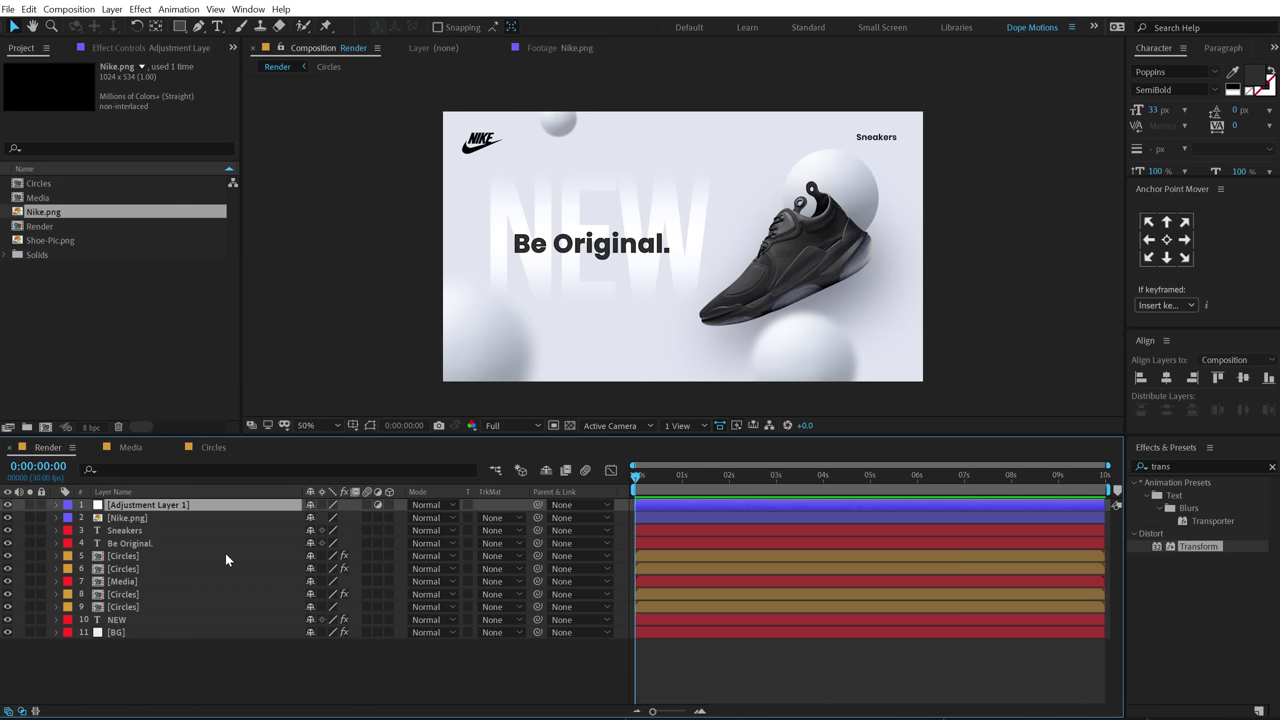
key("Return")
type("CC")
key("Return")
- Apply Curves to the CC layer and lift the Blue channel curve for a cooler tint
left_click(1160, 466)
type("cur")
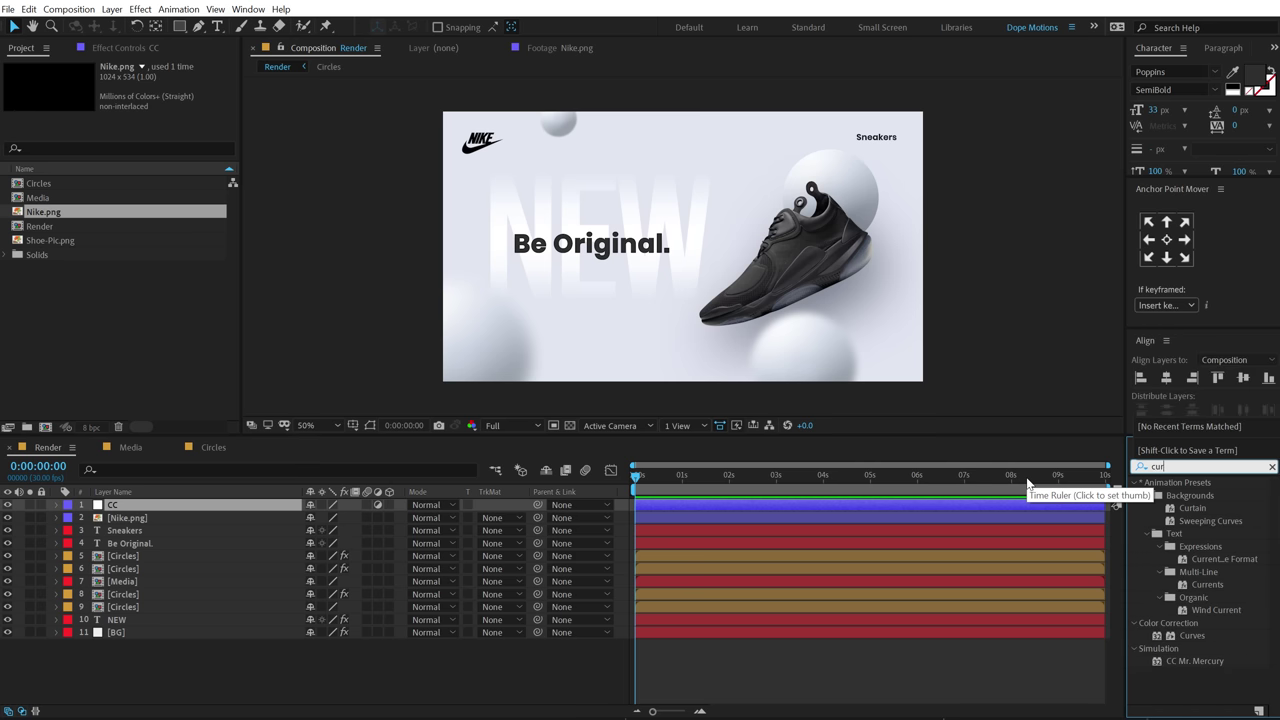
type("v")
double_click(1190, 533)
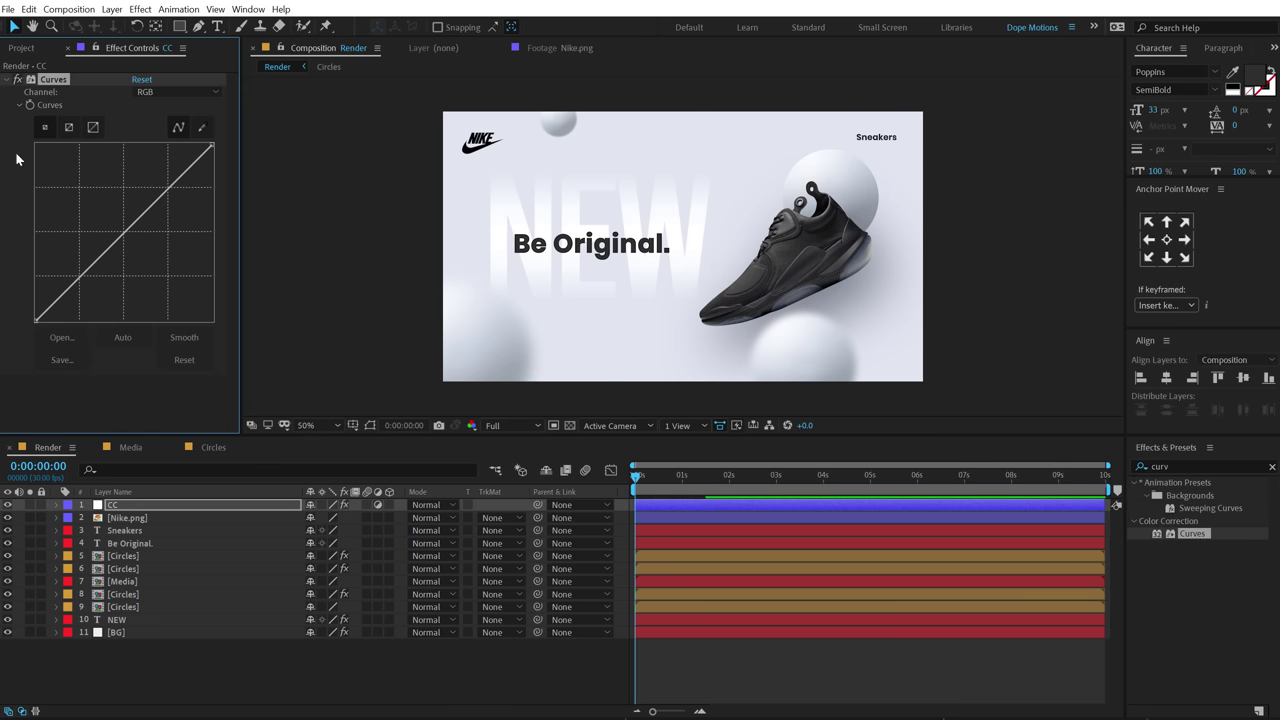
left_click(165, 92)
left_click(160, 153)
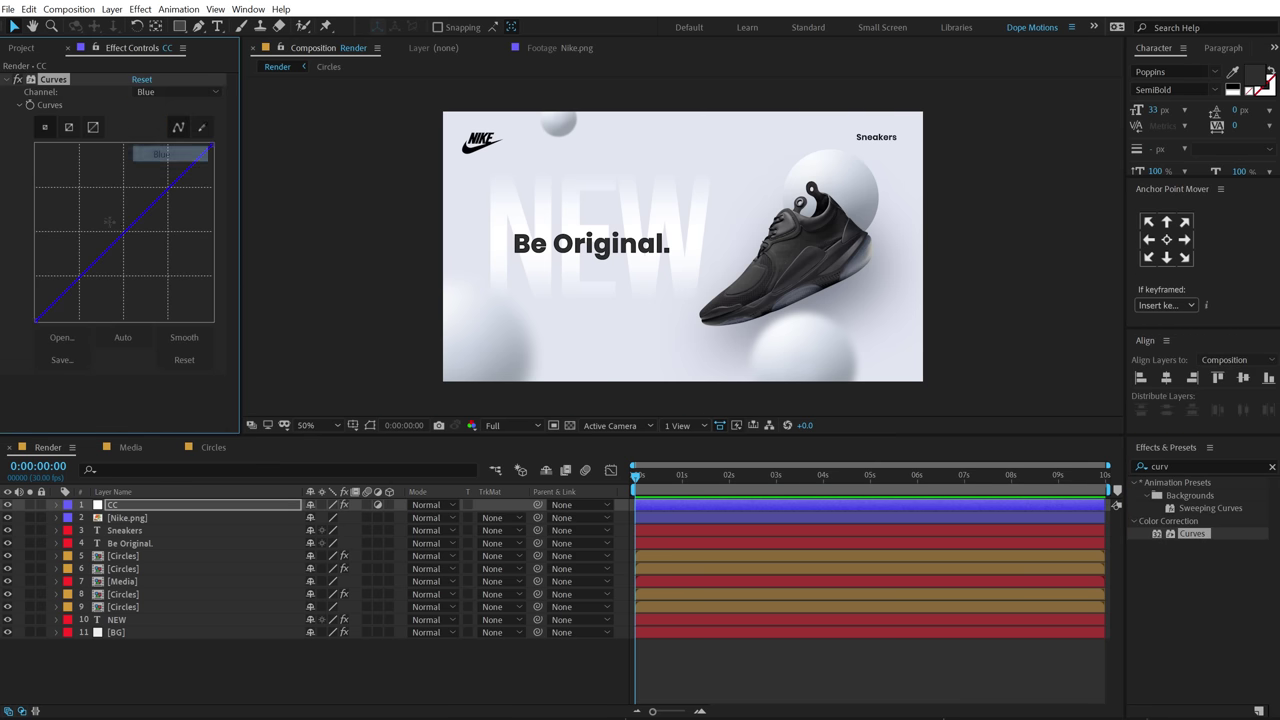
left_click_drag(120, 236, 116, 230)
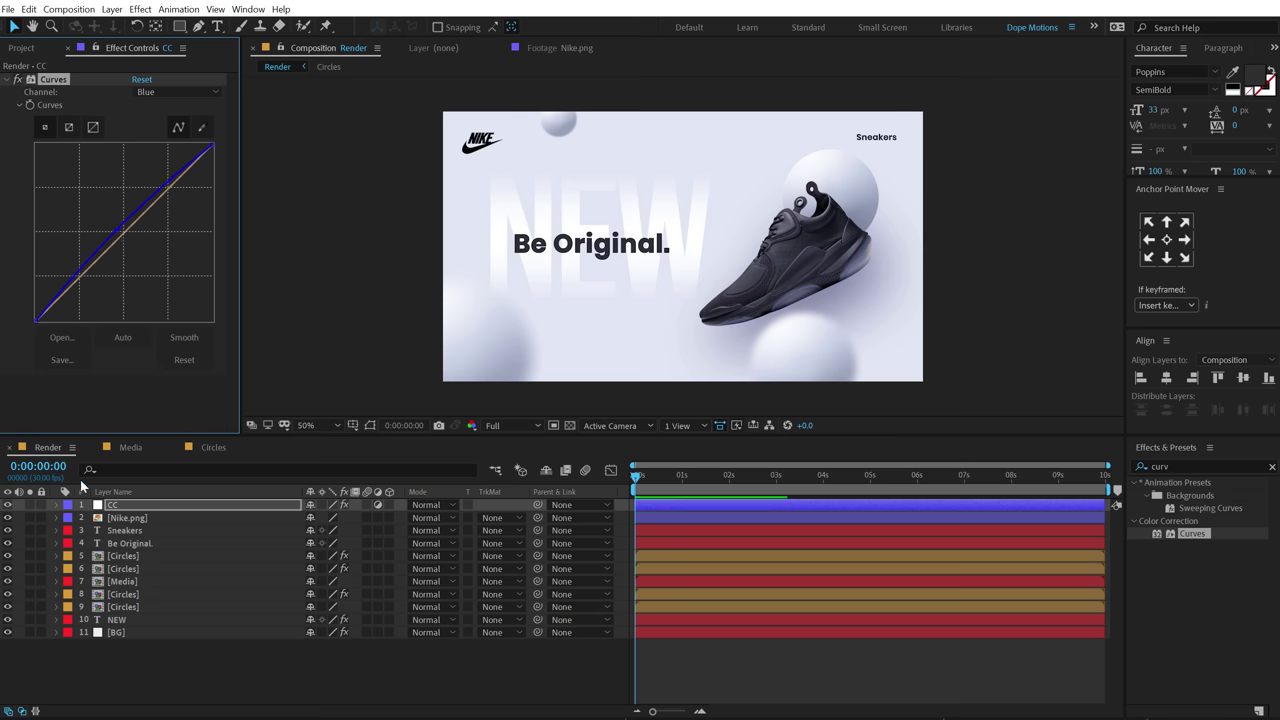
left_click(8, 505)
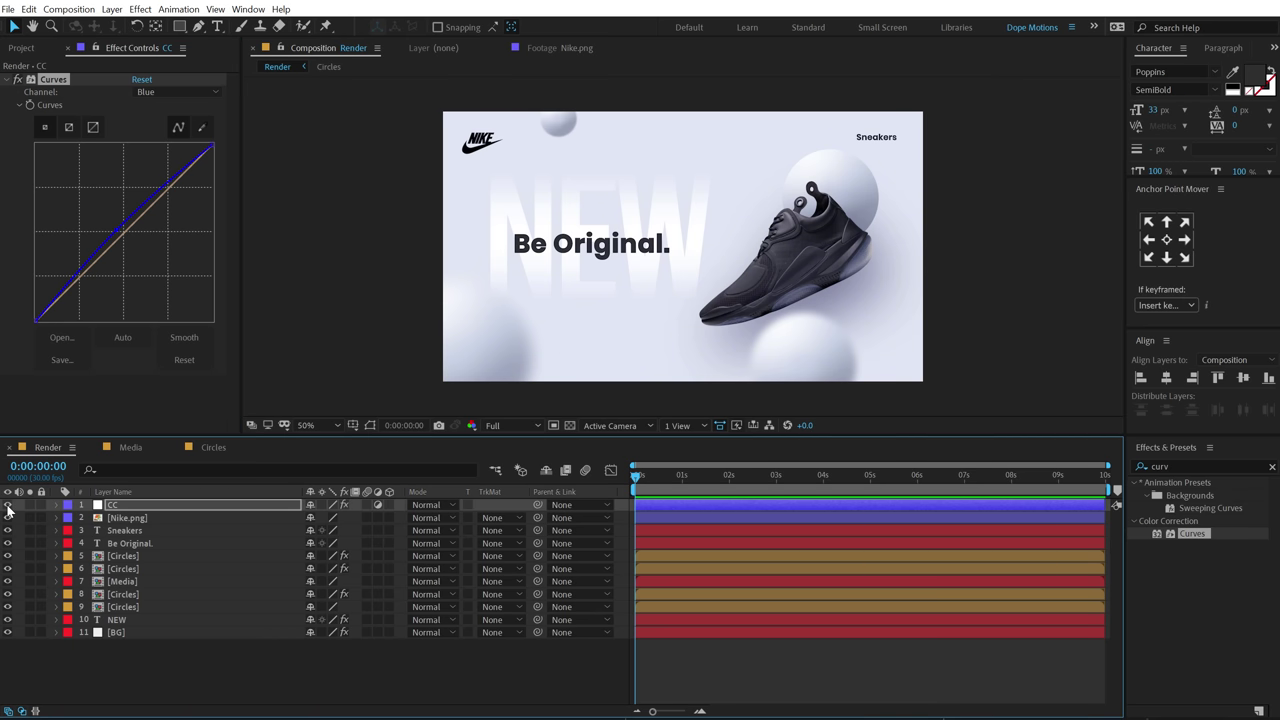
left_click(234, 658)
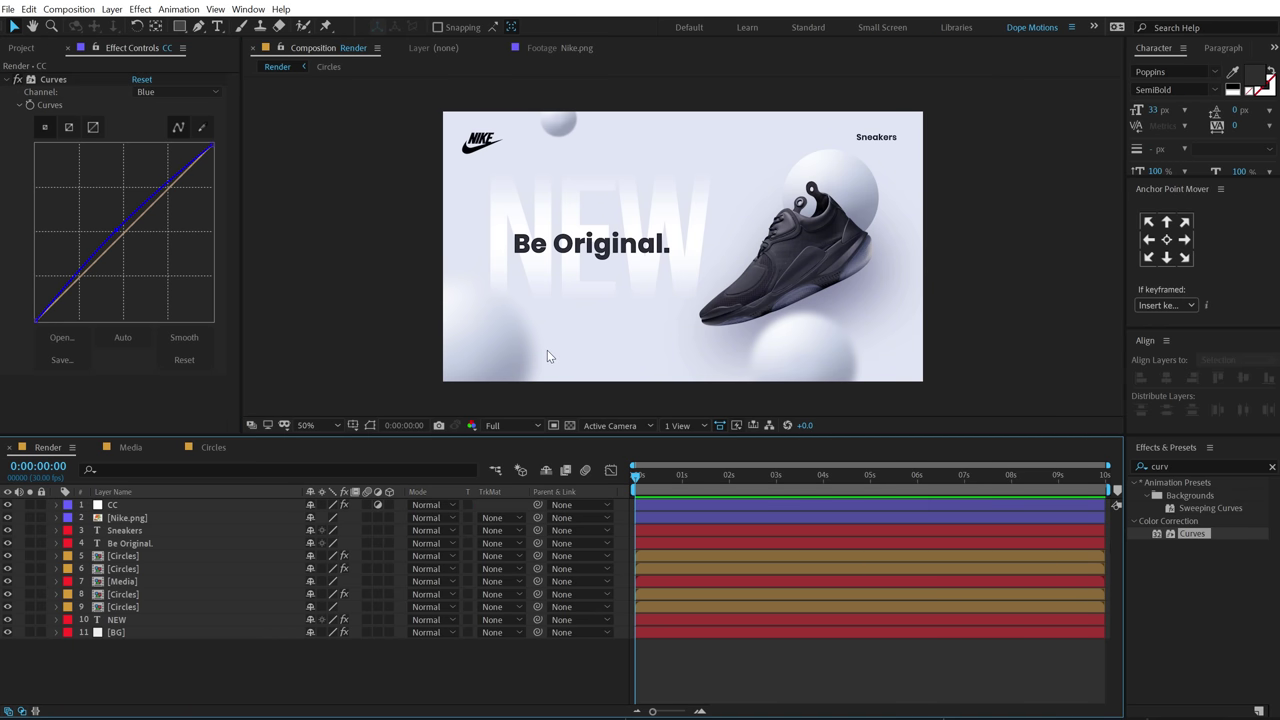
key("period")
key("comma")
- Drag the Sneakers text slightly up and to the right in the composition
left_click(123, 531)
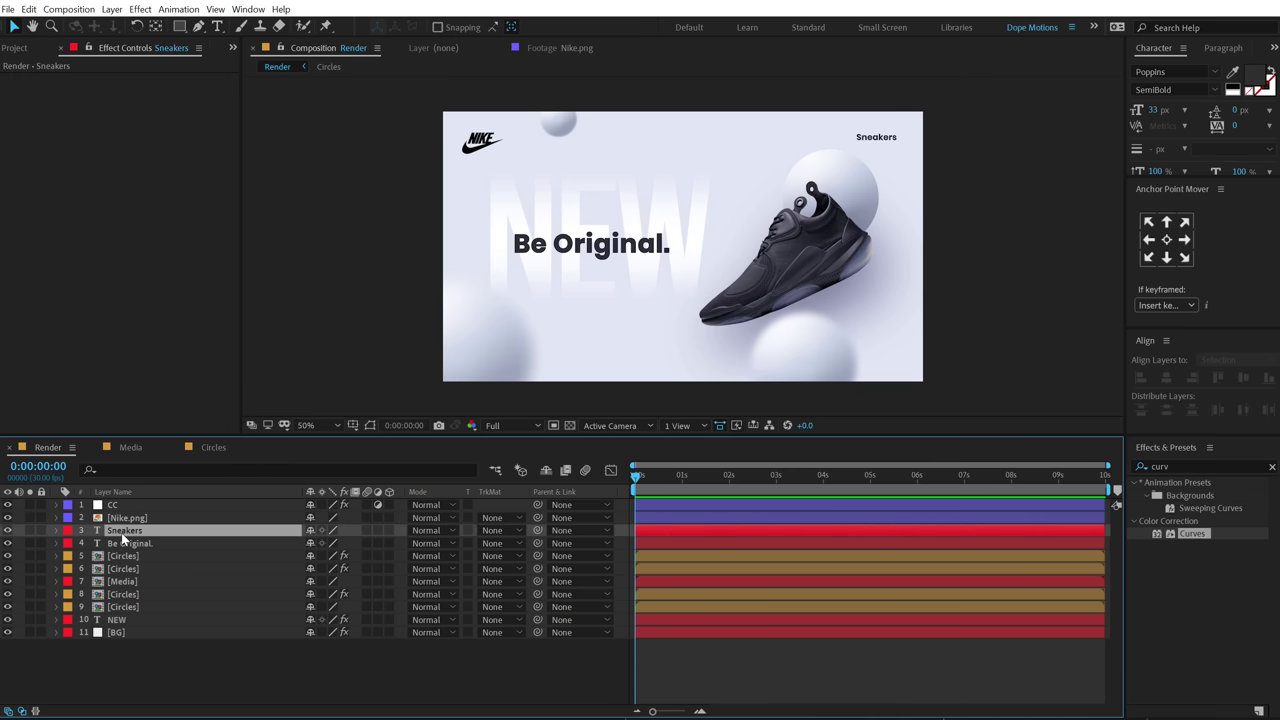
left_click(887, 142)
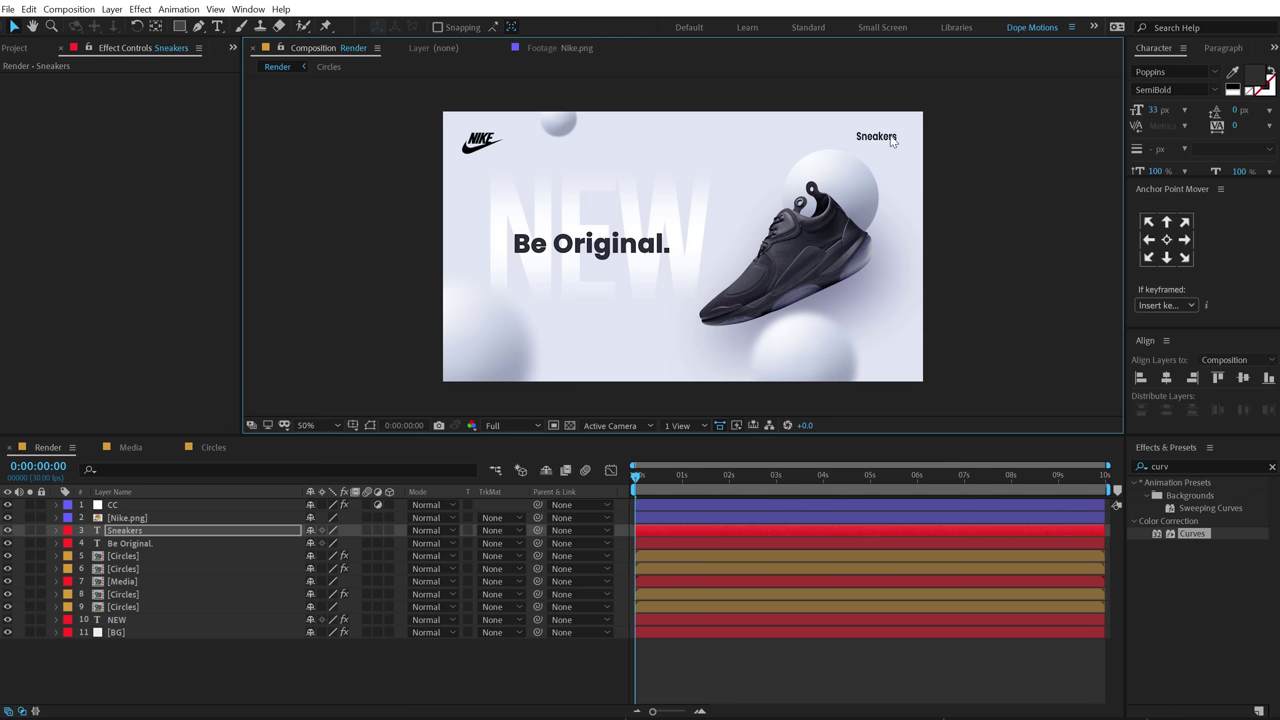
left_click(873, 145)
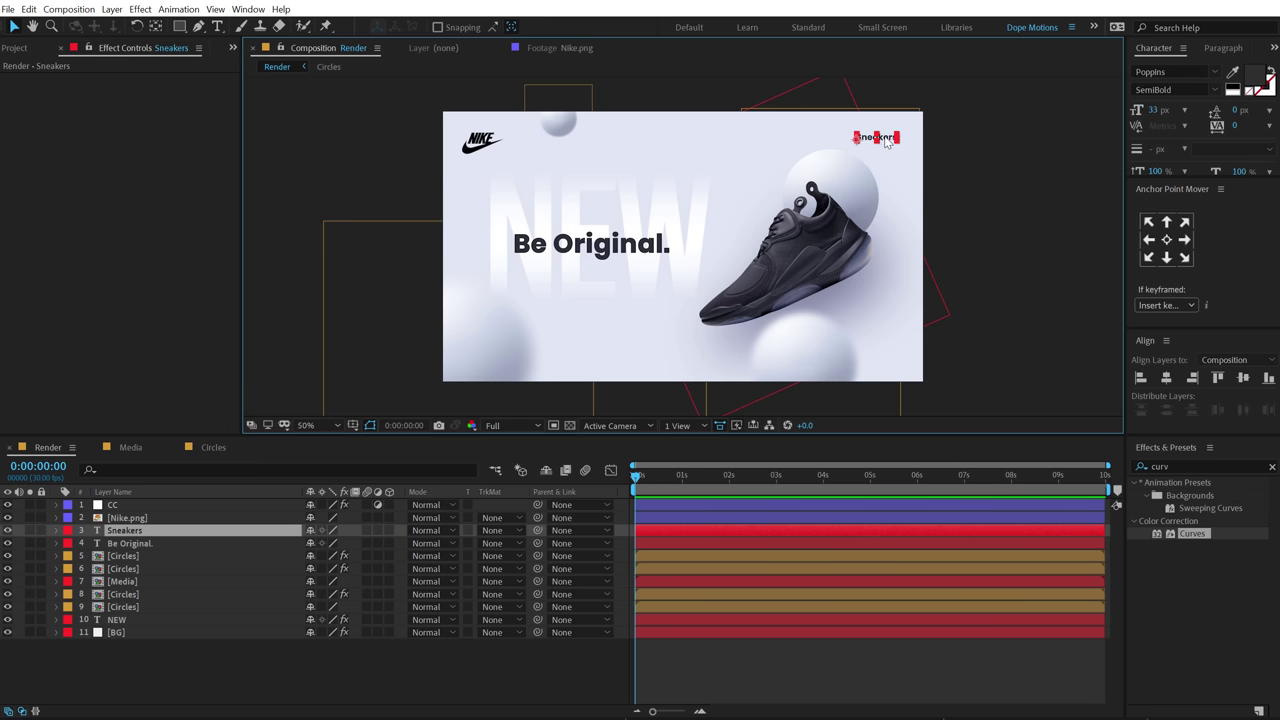
left_click_drag(887, 142, 891, 136)
- Select the CC adjustment layer and the Nike logo, then leave all layers deselected
left_click(481, 148)
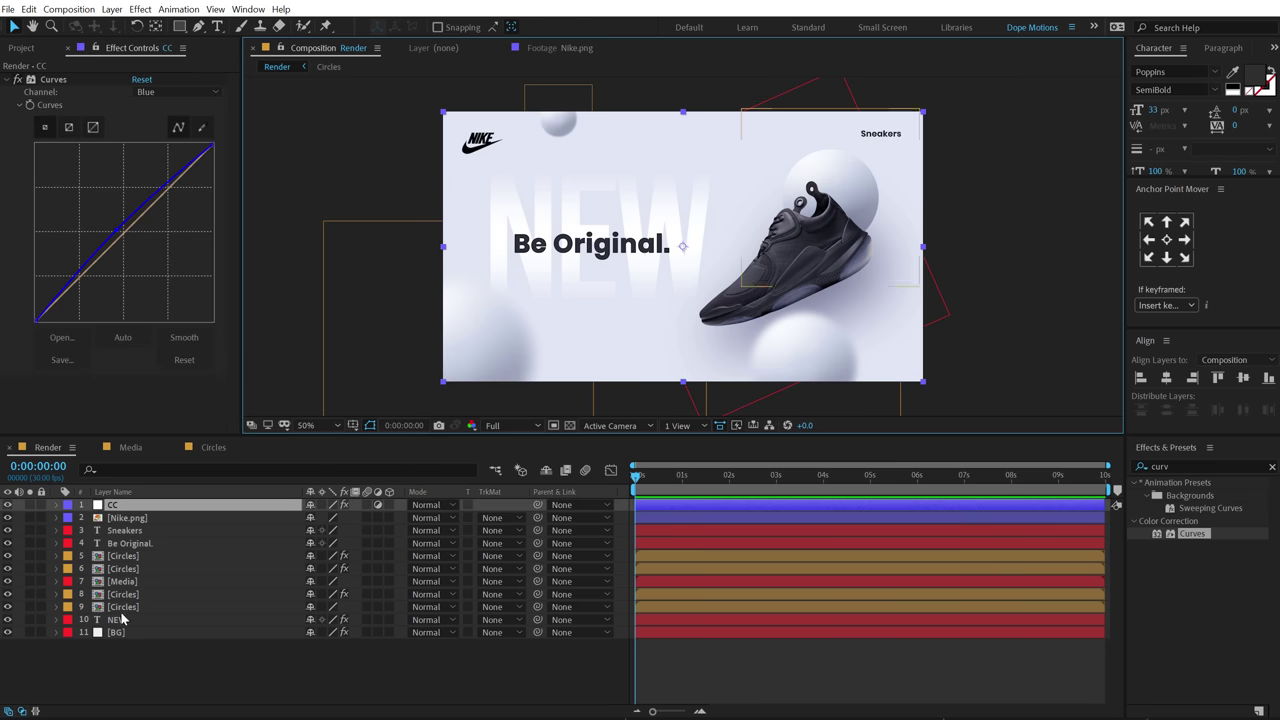
left_click(129, 518)
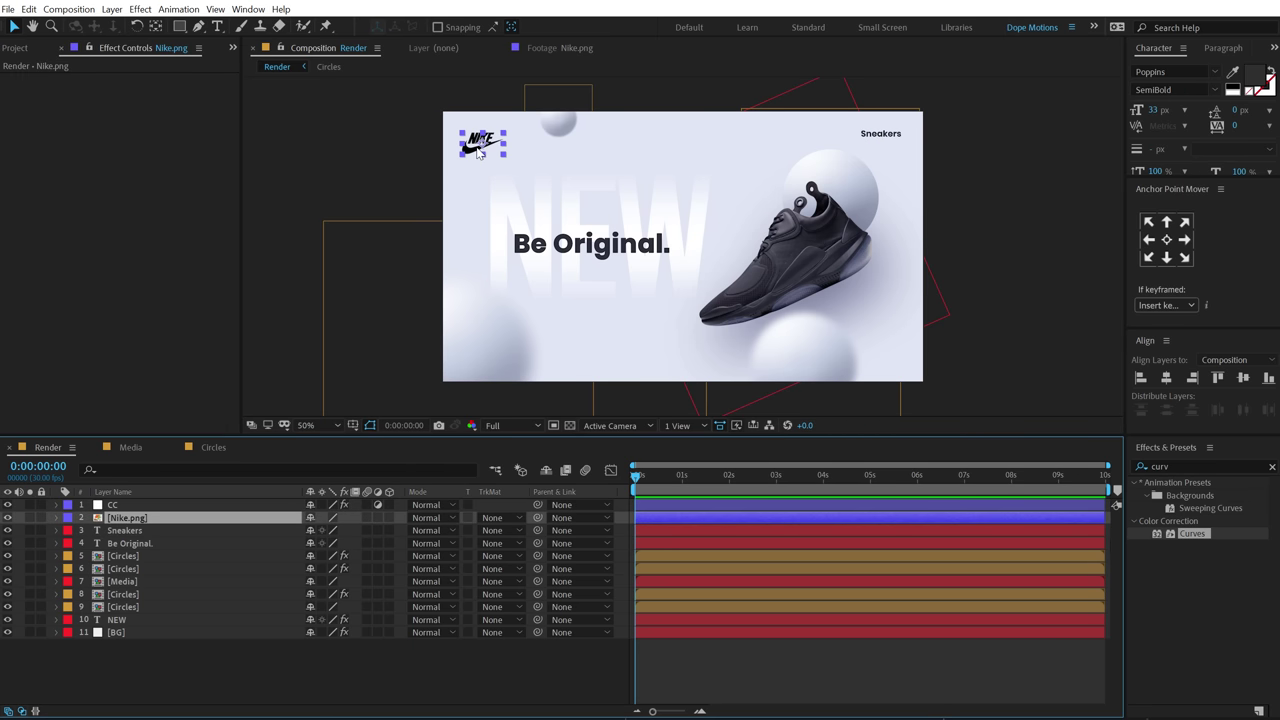
left_click(214, 686)
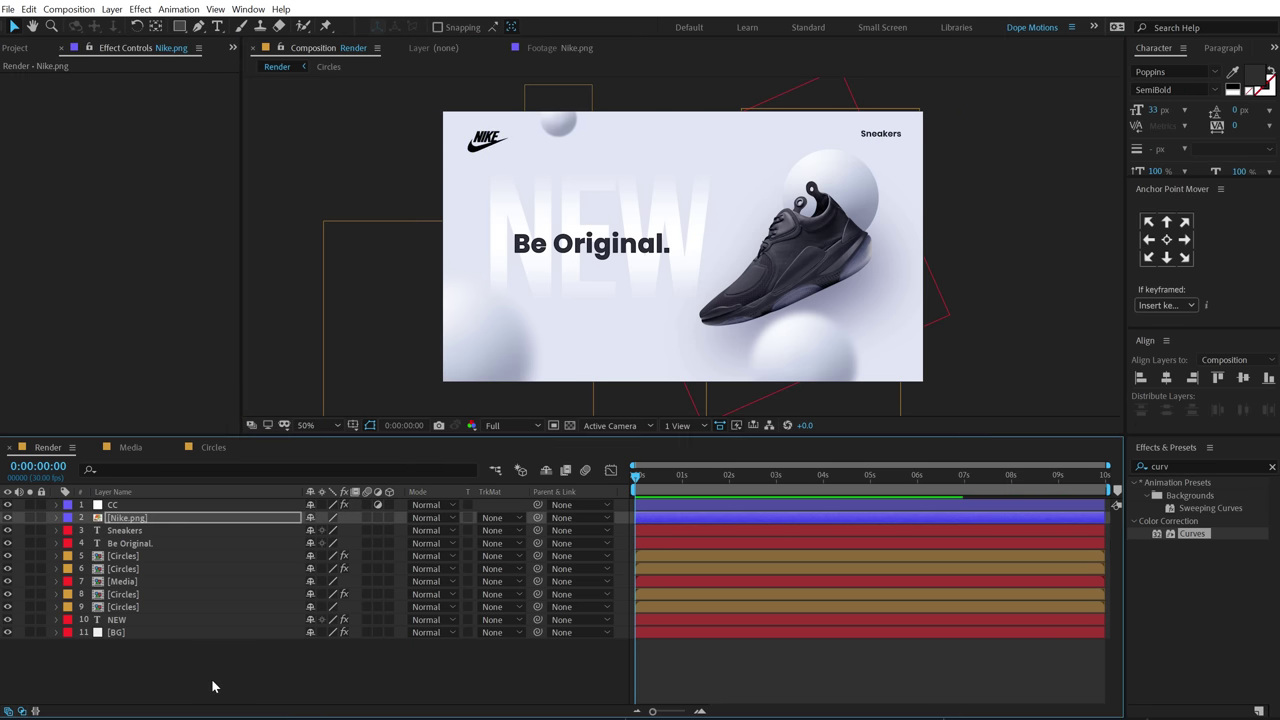
left_click(486, 142)
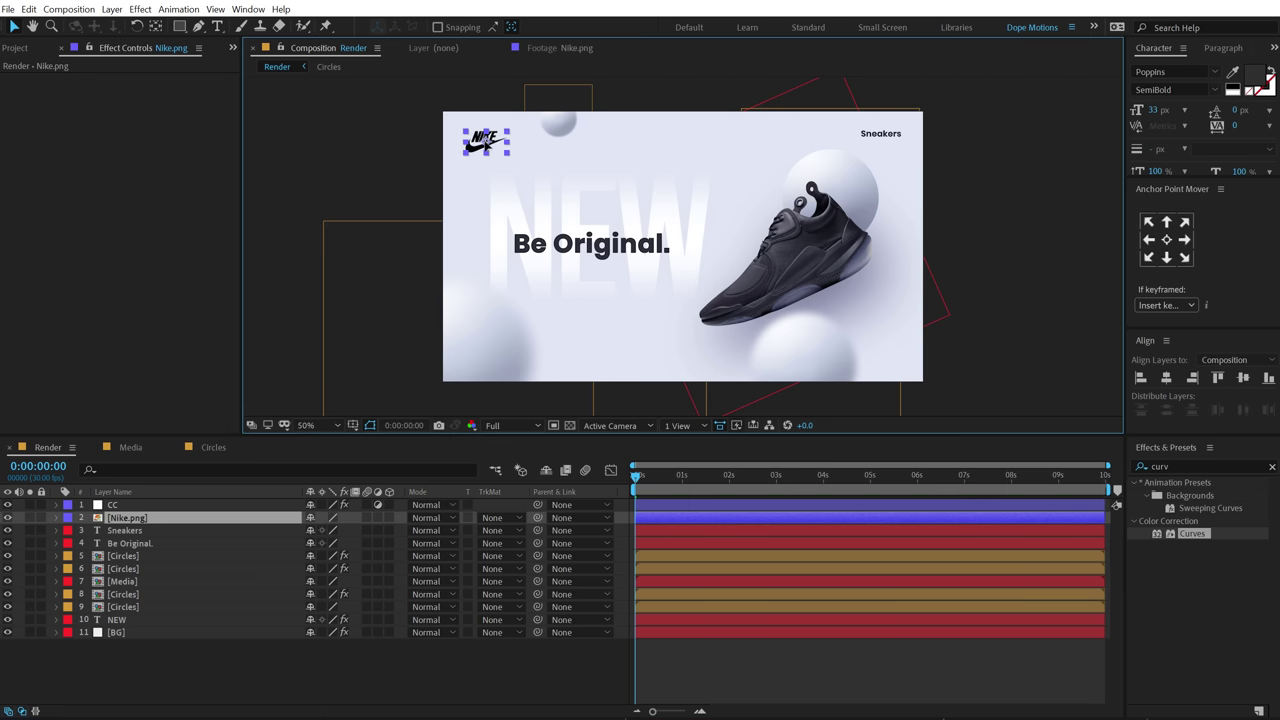
left_click(214, 686)
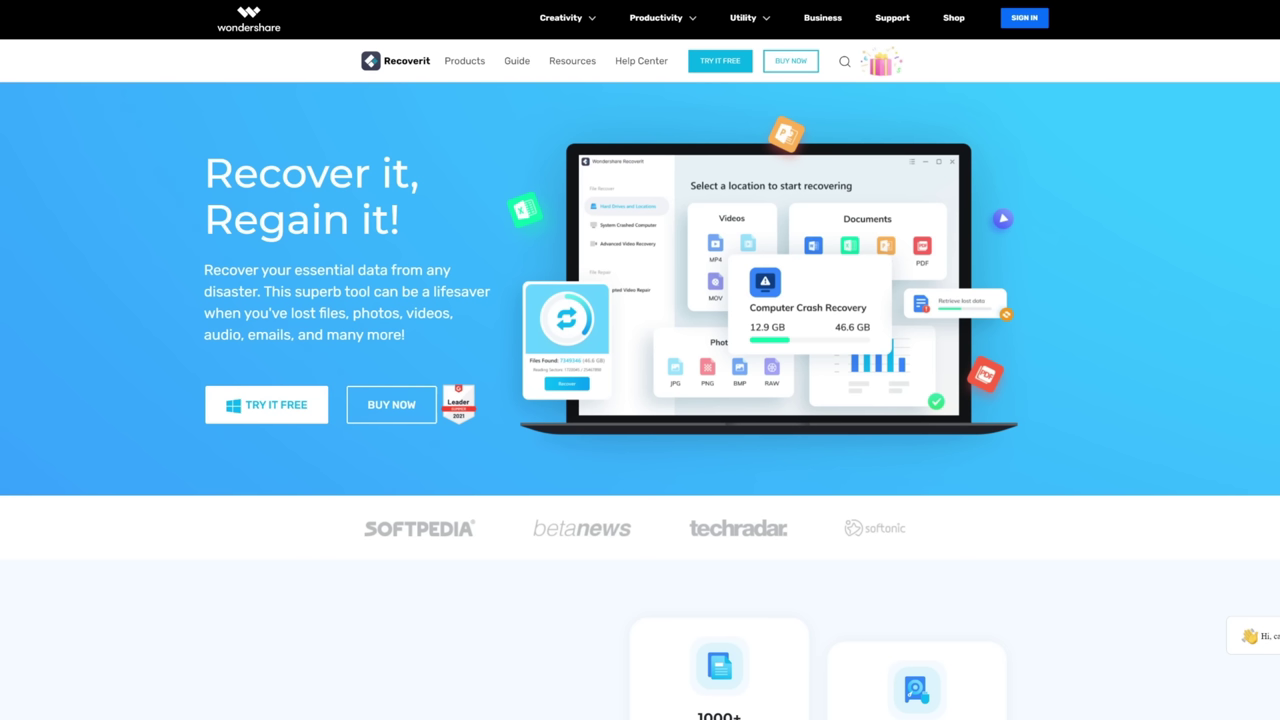
scroll(640, 400, "down", 6)
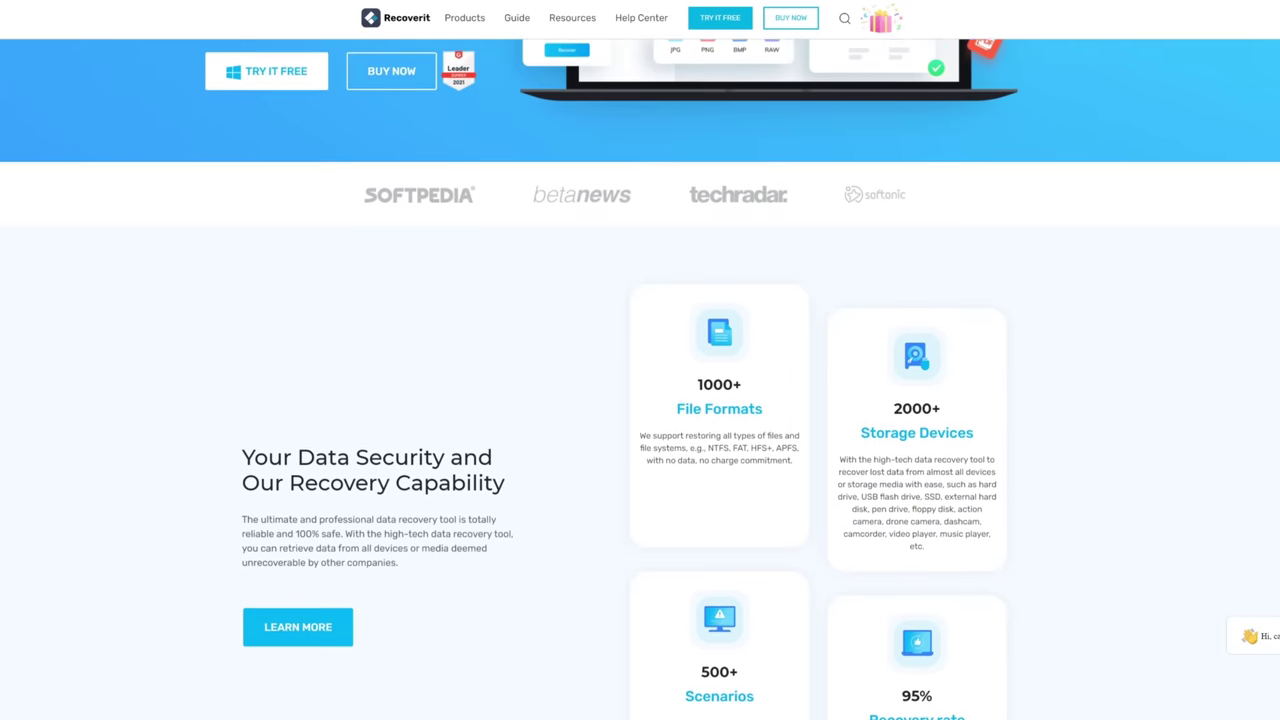
scroll(640, 400, "down", 9)
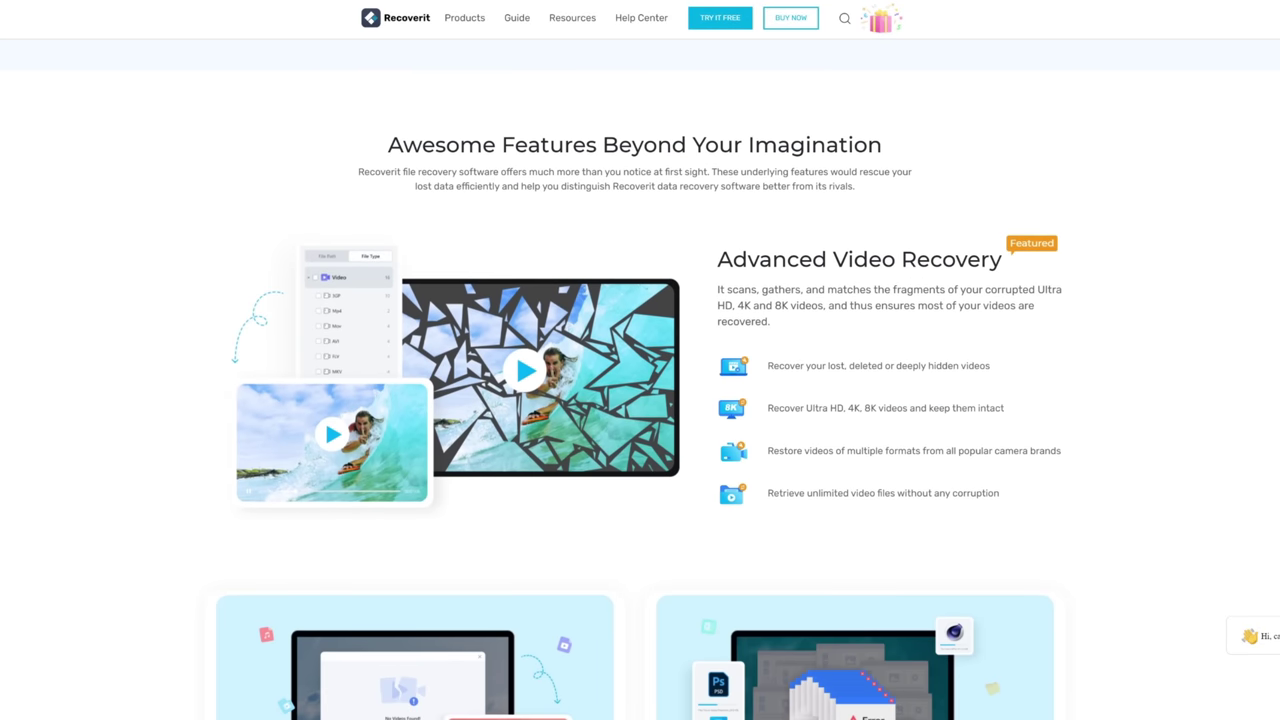
scroll(640, 400, "down", 5)
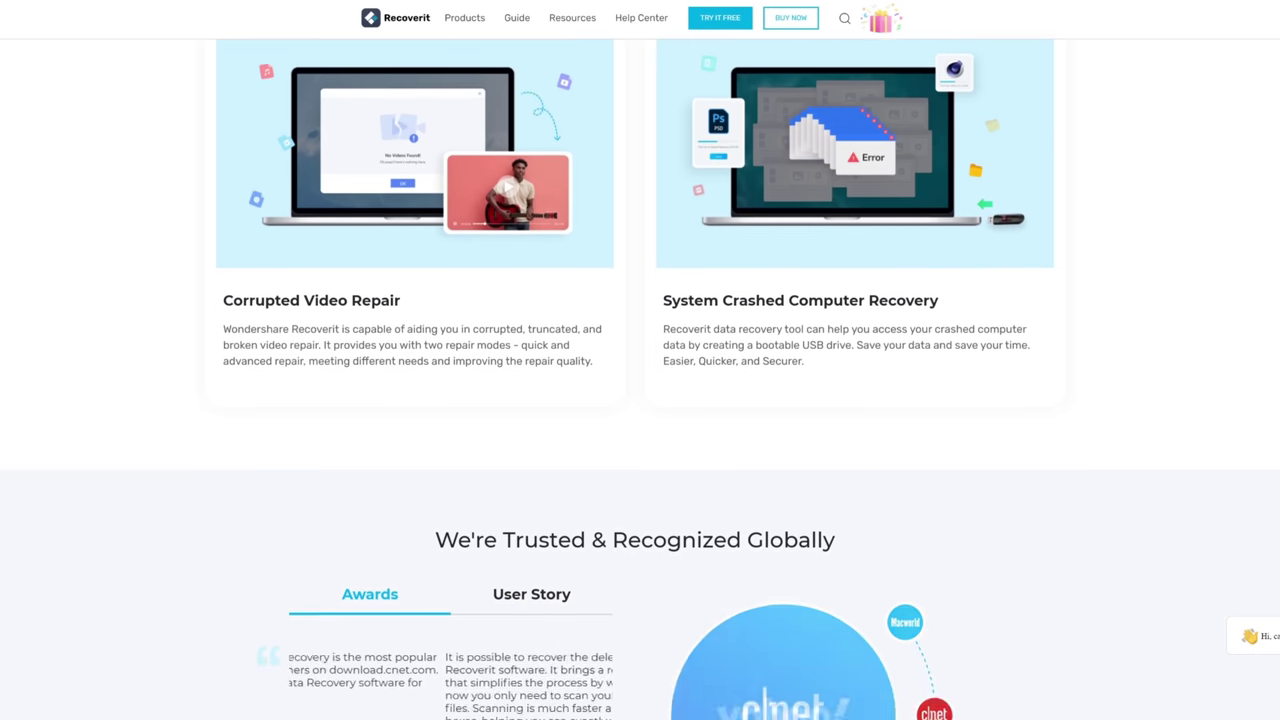
scroll(640, 400, "down", 6)
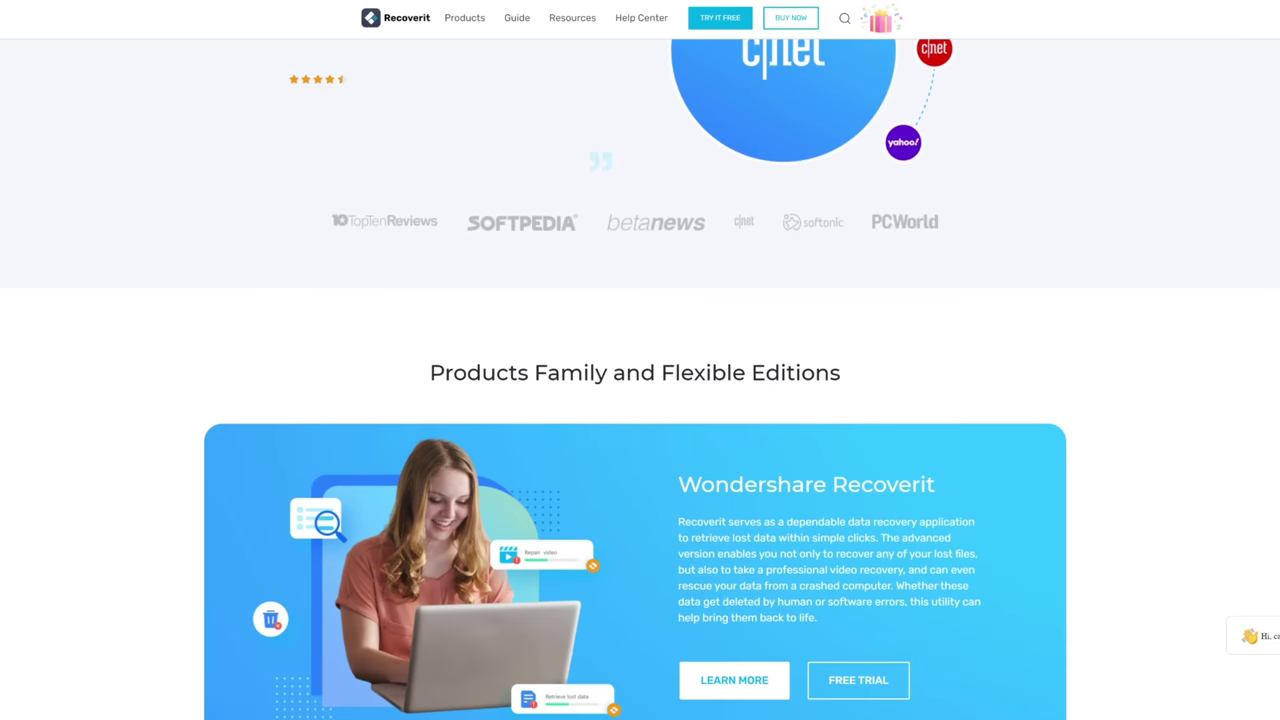
scroll(640, 400, "down", 7)
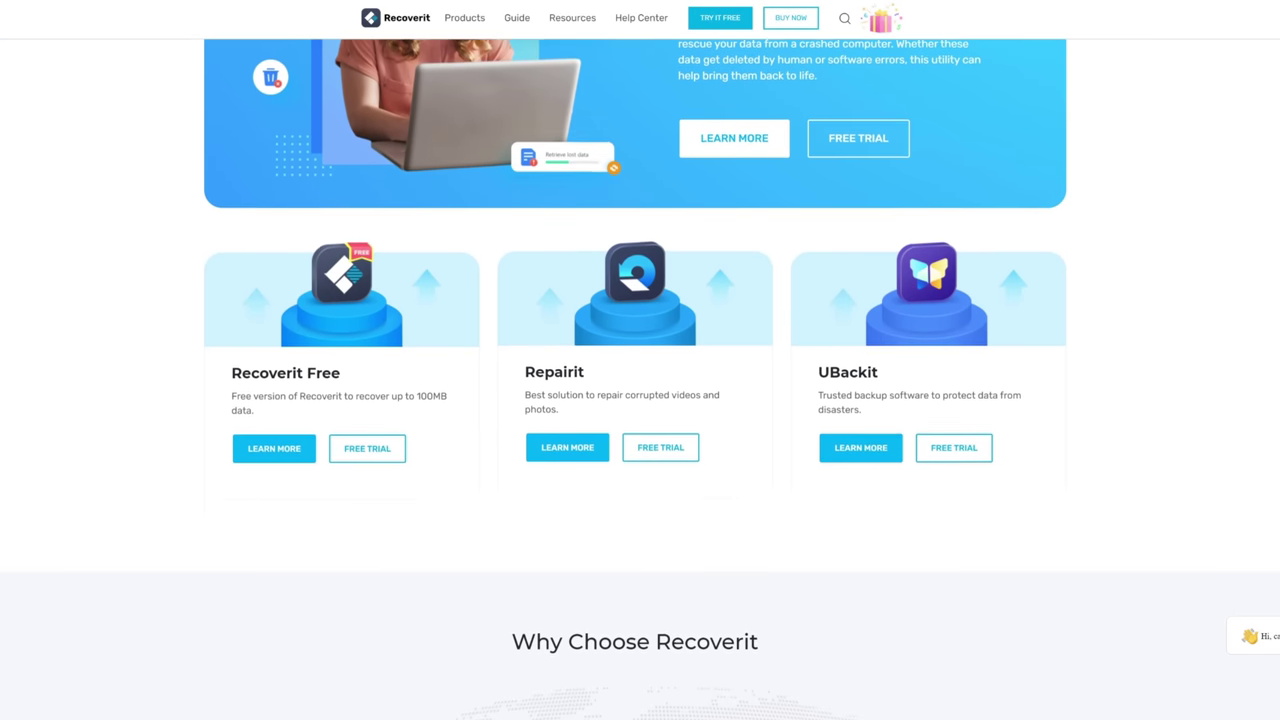
scroll(640, 400, "down", 5)
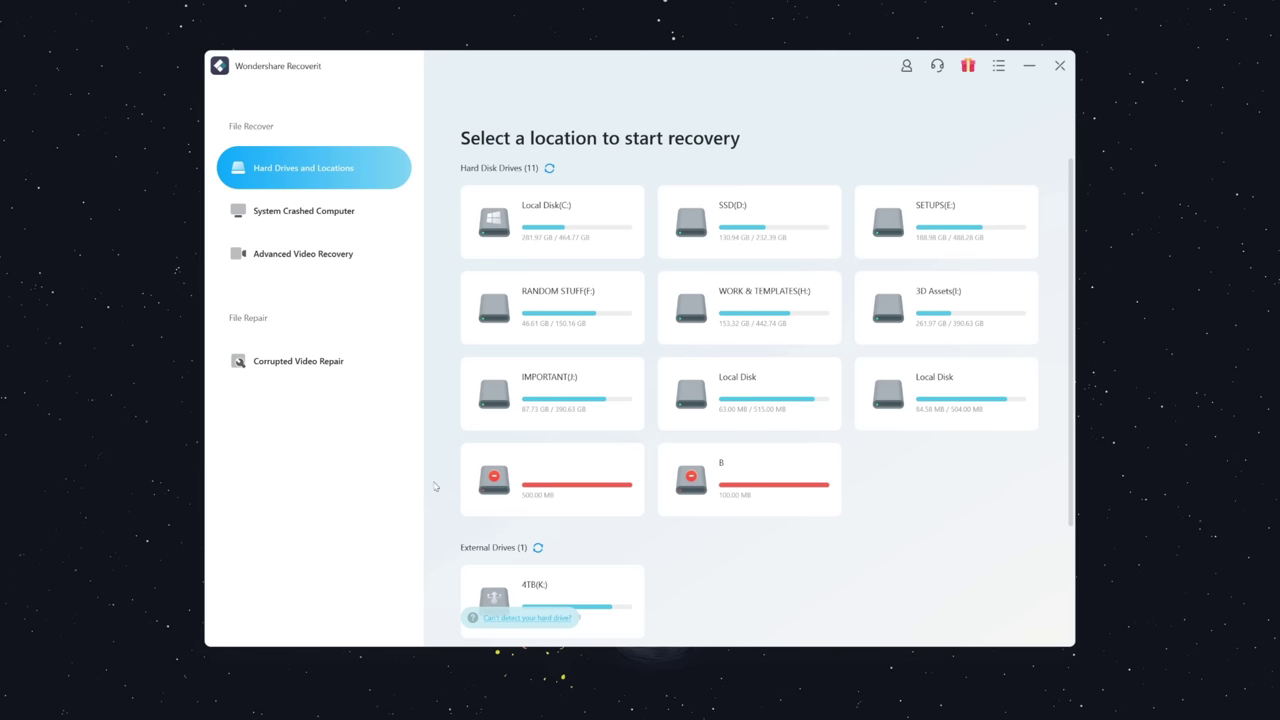
scroll(892, 460, "down", 3)
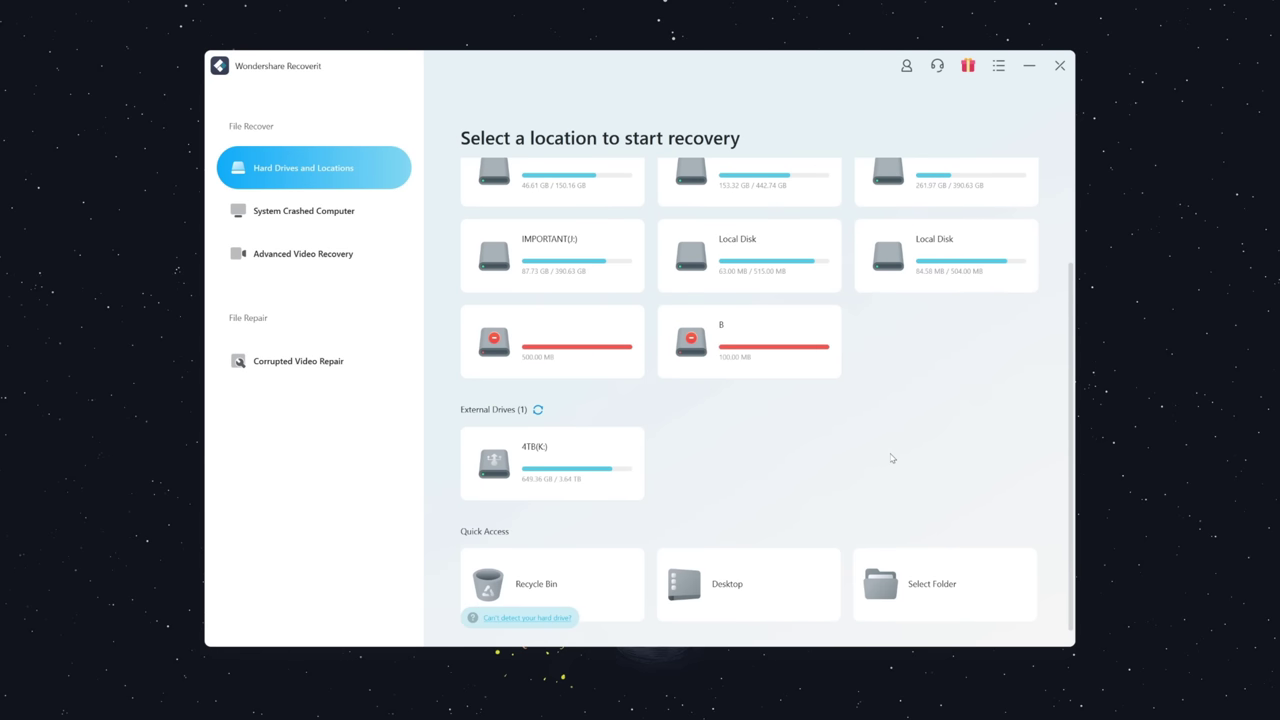
mouse_move(910, 567)
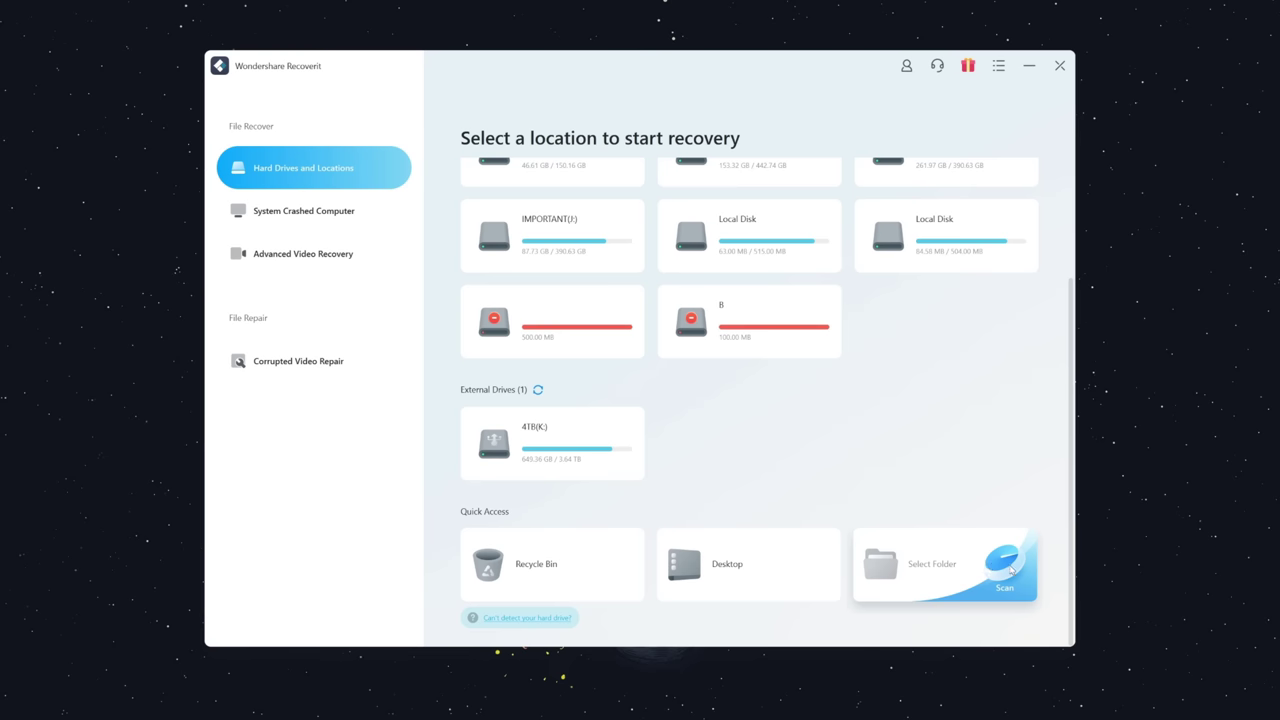
left_click(319, 213)
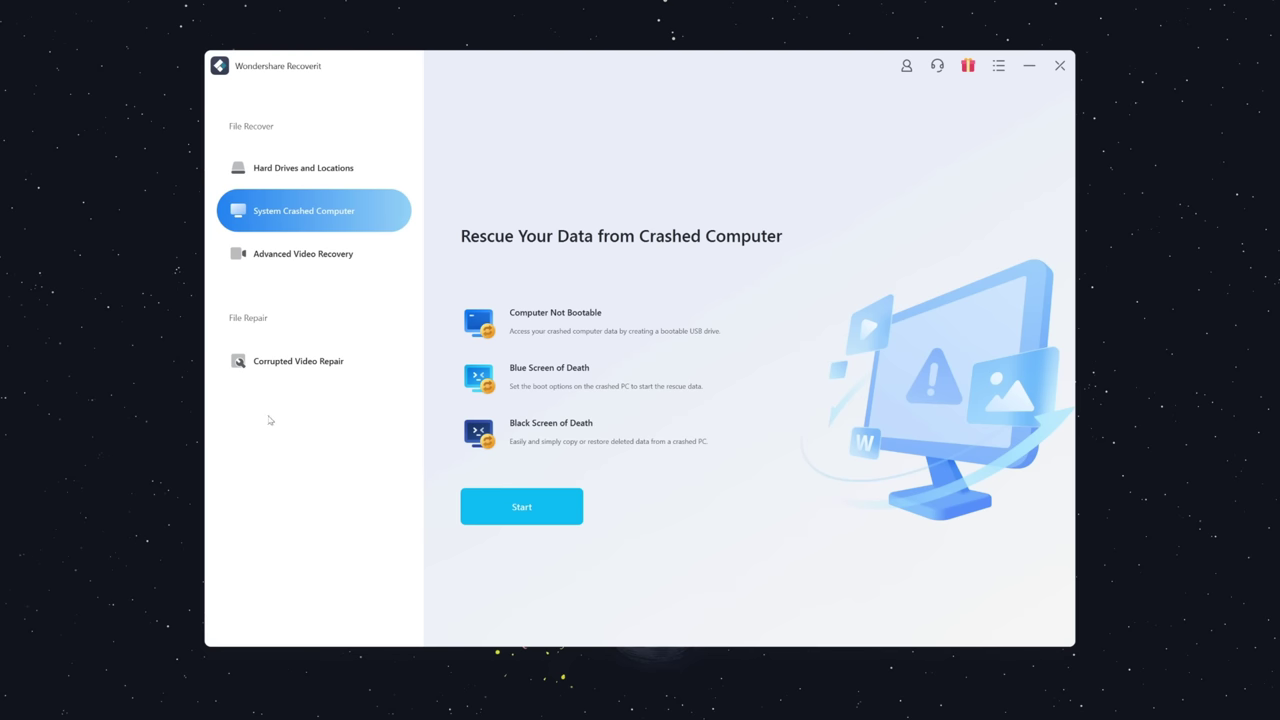
left_click(277, 260)
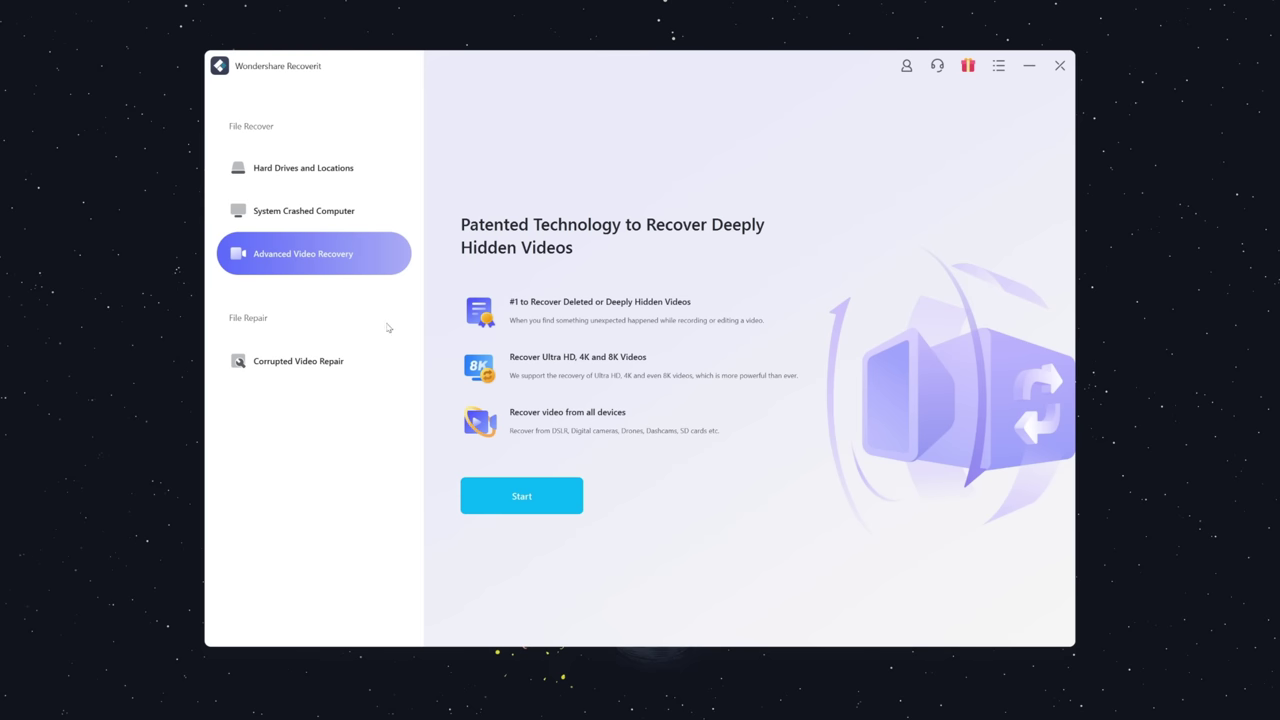
left_click(310, 362)
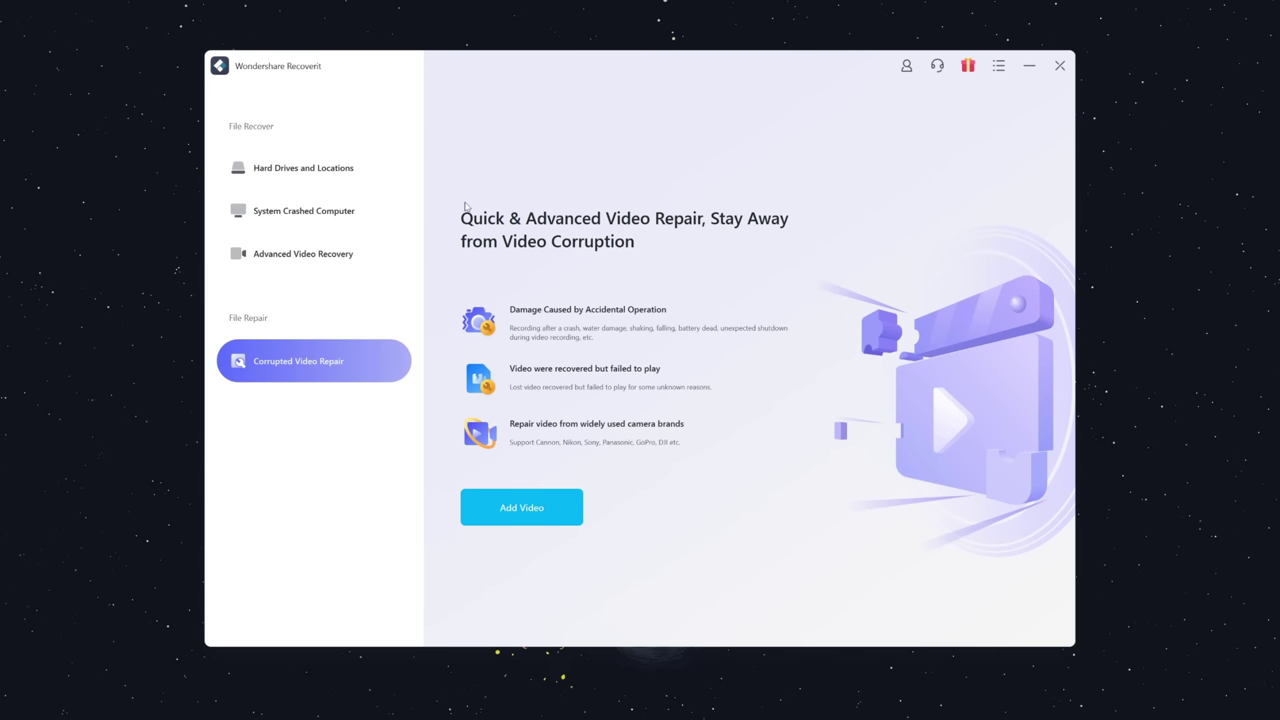
left_click(300, 168)
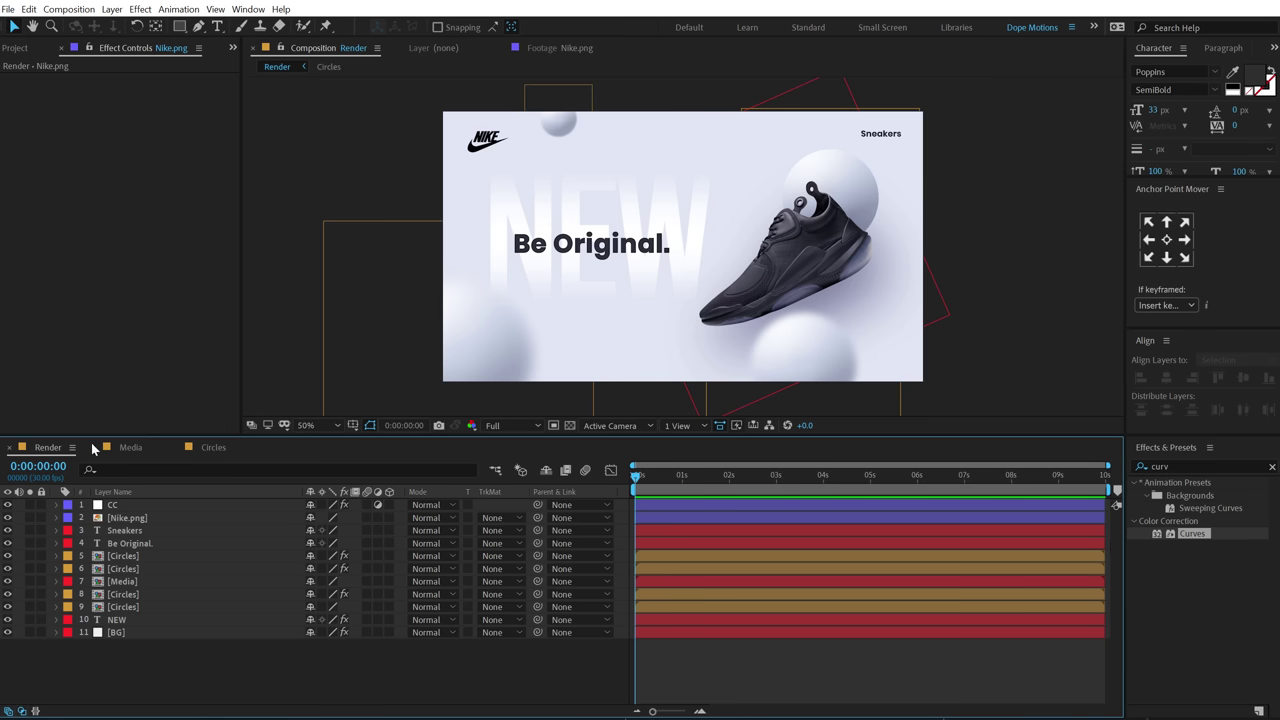
- Hide all layers except BG and hide the blending mode and track matte columns
left_click_drag(8, 508, 10, 638)
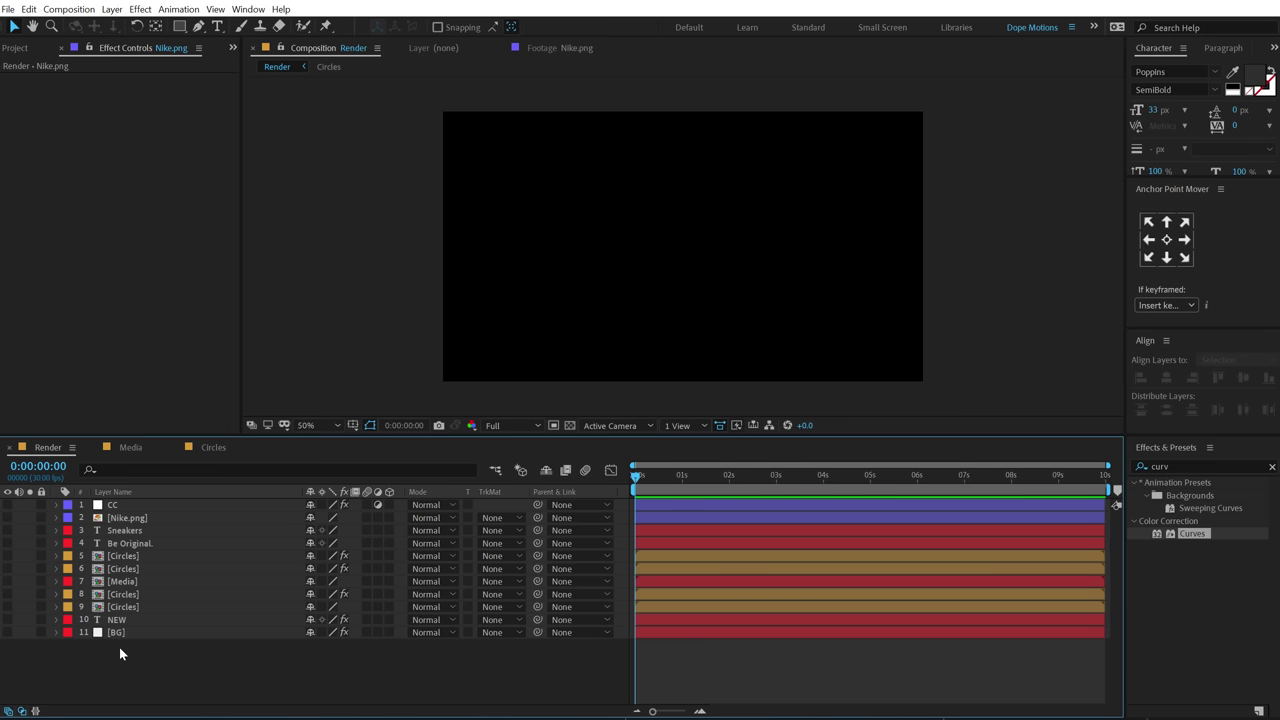
right_click(496, 489)
left_click(515, 498)
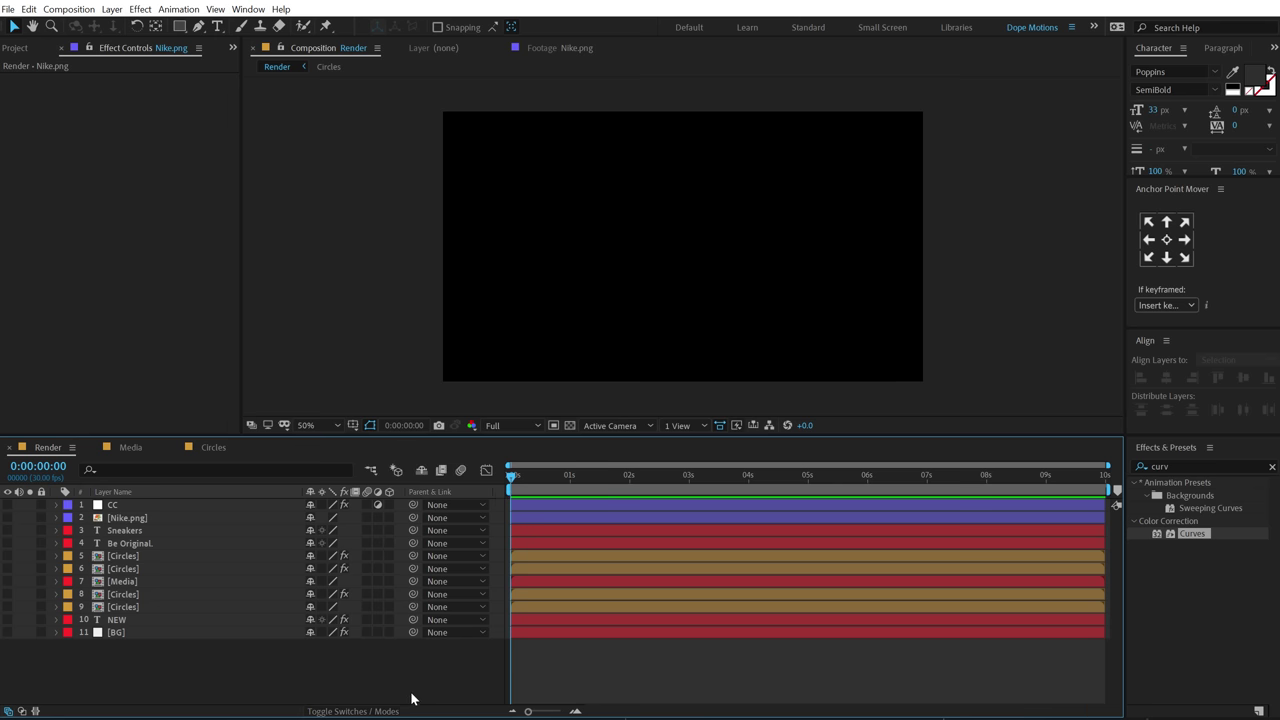
left_click(126, 636)
left_click(8, 632)
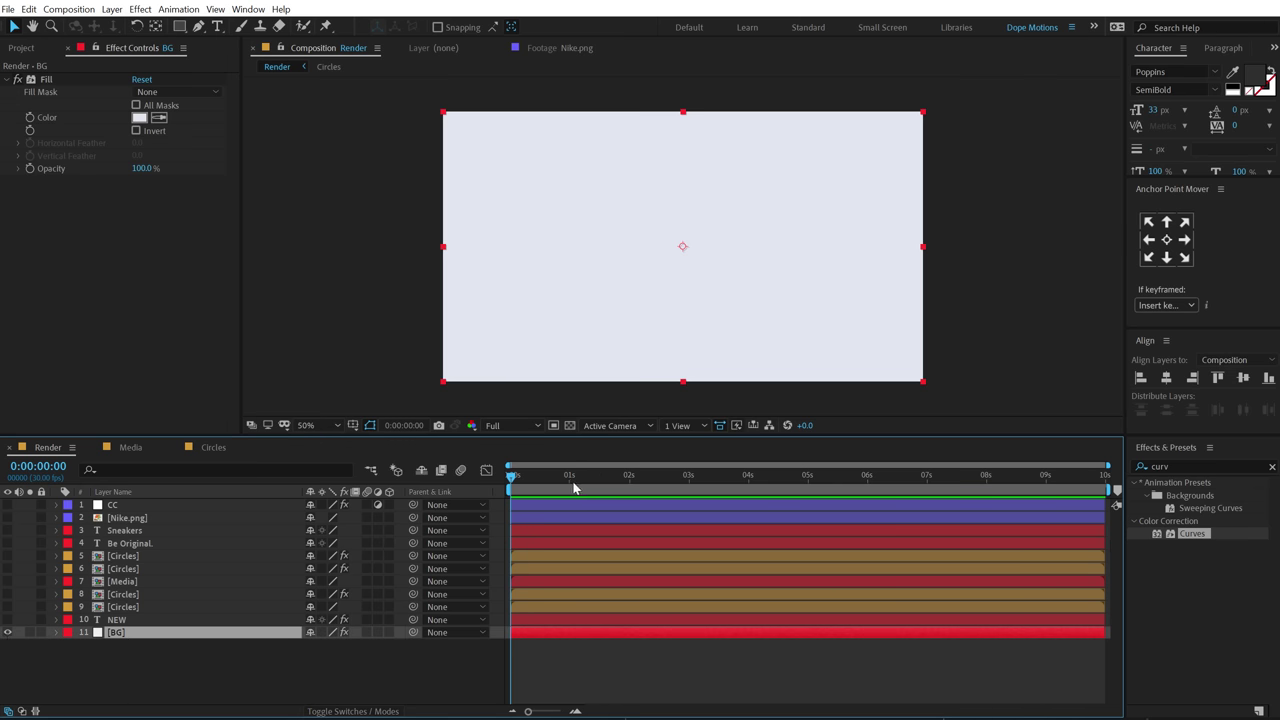
- Keyframe BG Position at 960,540 at 1:10 and 960,1610 below frame at 0:00
left_click(570, 487)
left_click_drag(528, 711, 547, 713)
left_click(668, 480)
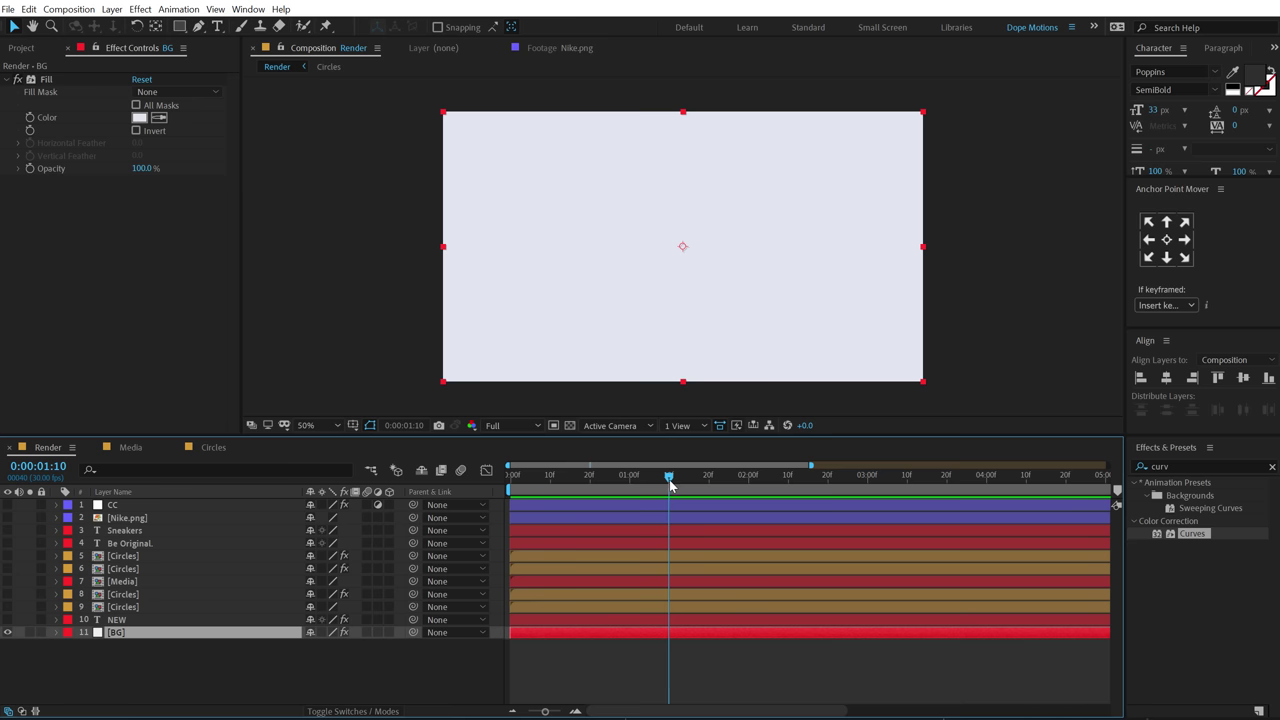
key("p")
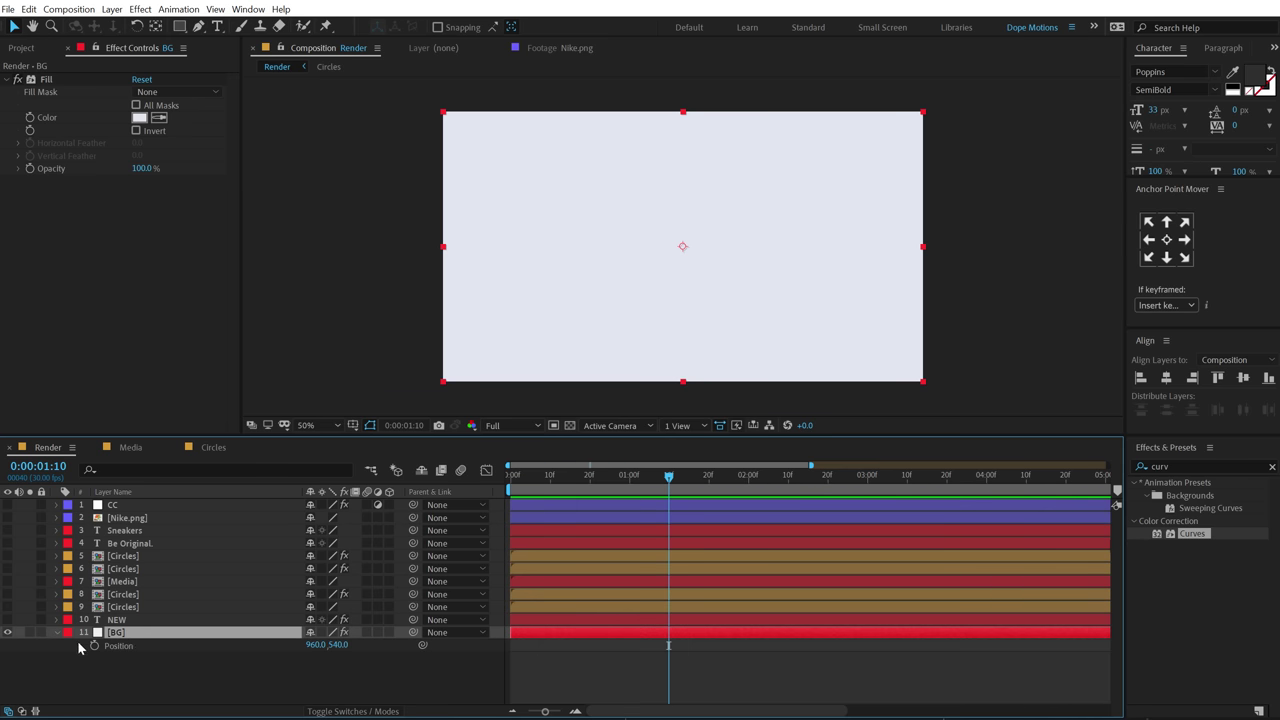
left_click(94, 645)
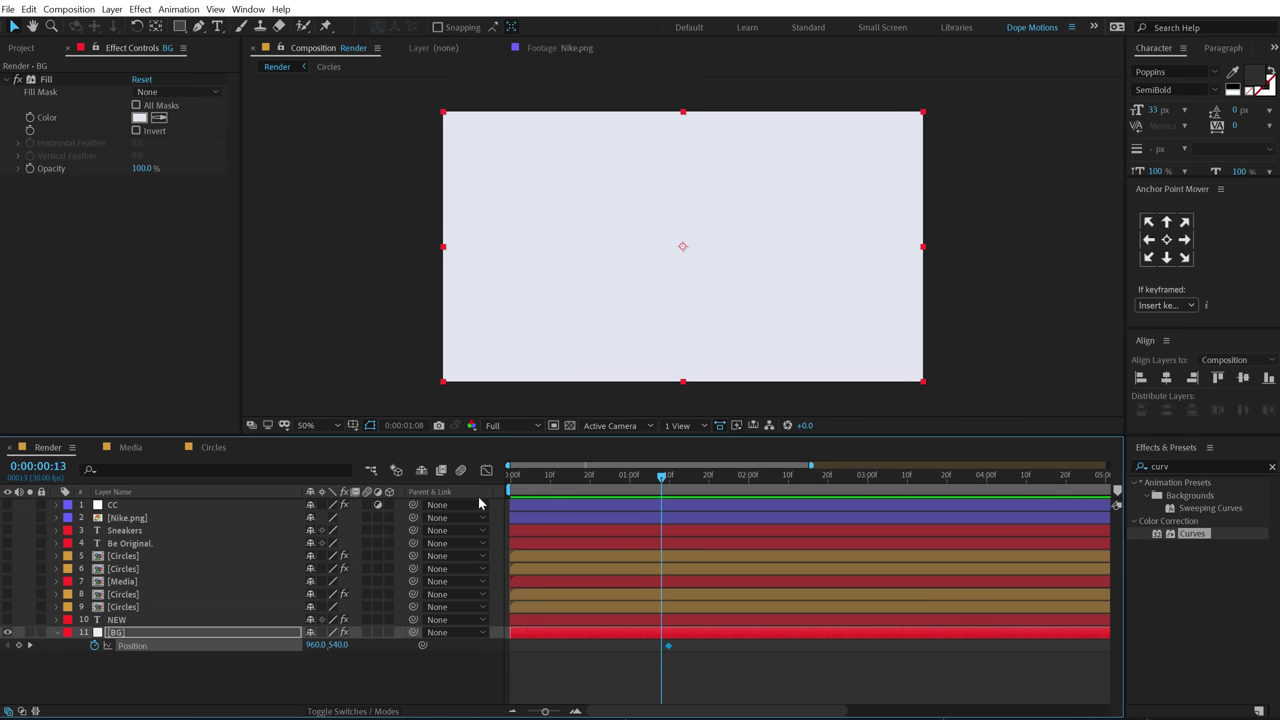
key("Home")
left_click_drag(640, 160, 633, 430)
left_click_drag(532, 490, 674, 500)
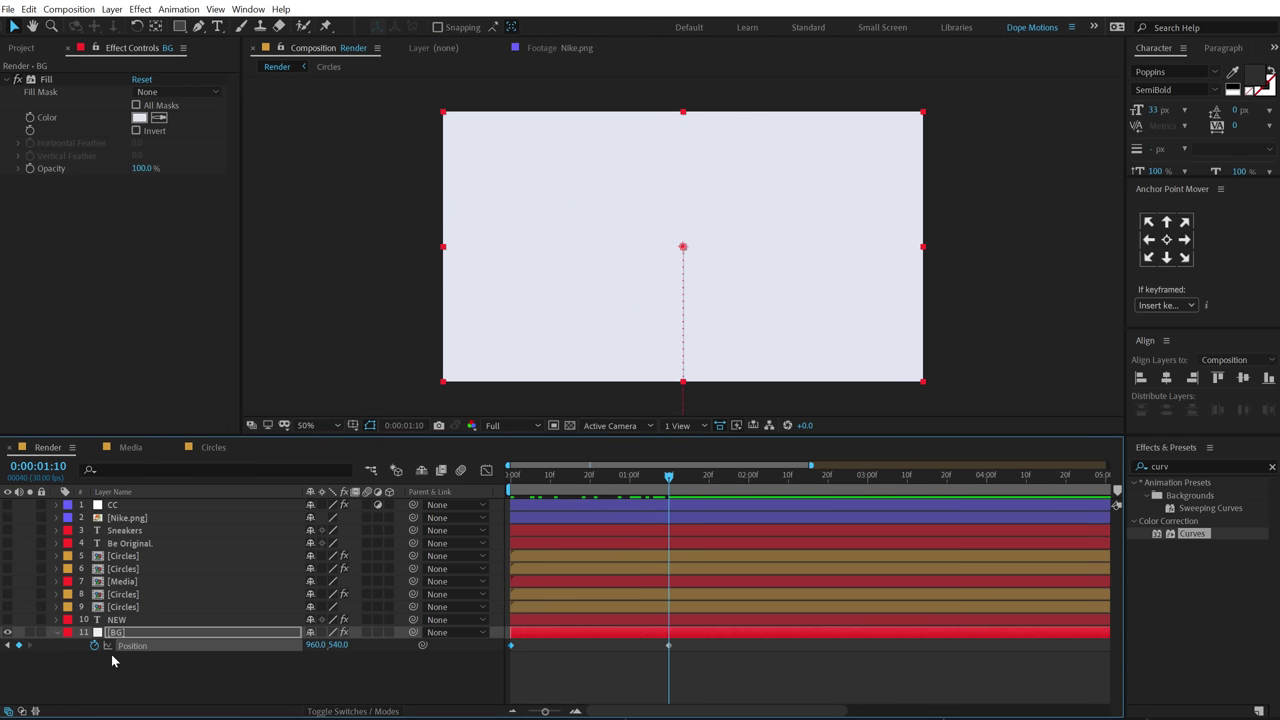
left_click(117, 620)
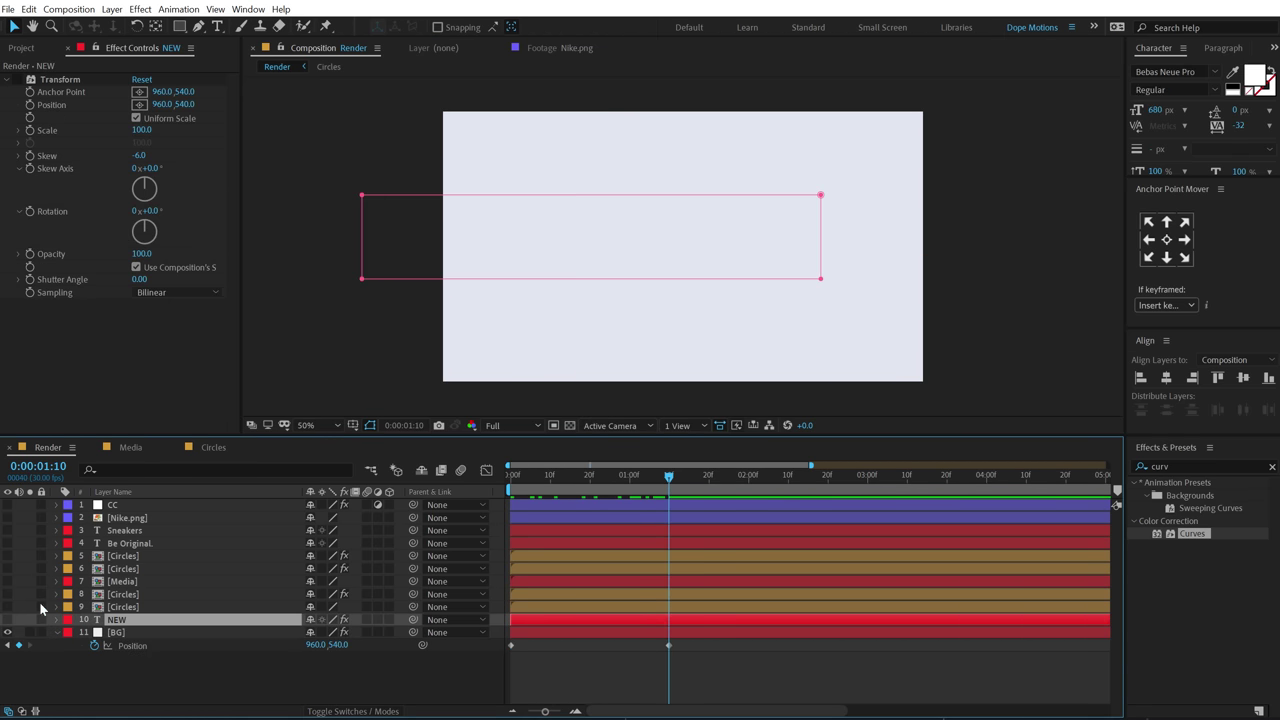
- Unhide layers 5–9 and keyframe their resting Position at 1:10
left_click(128, 607)
left_click(28, 561, "shift")
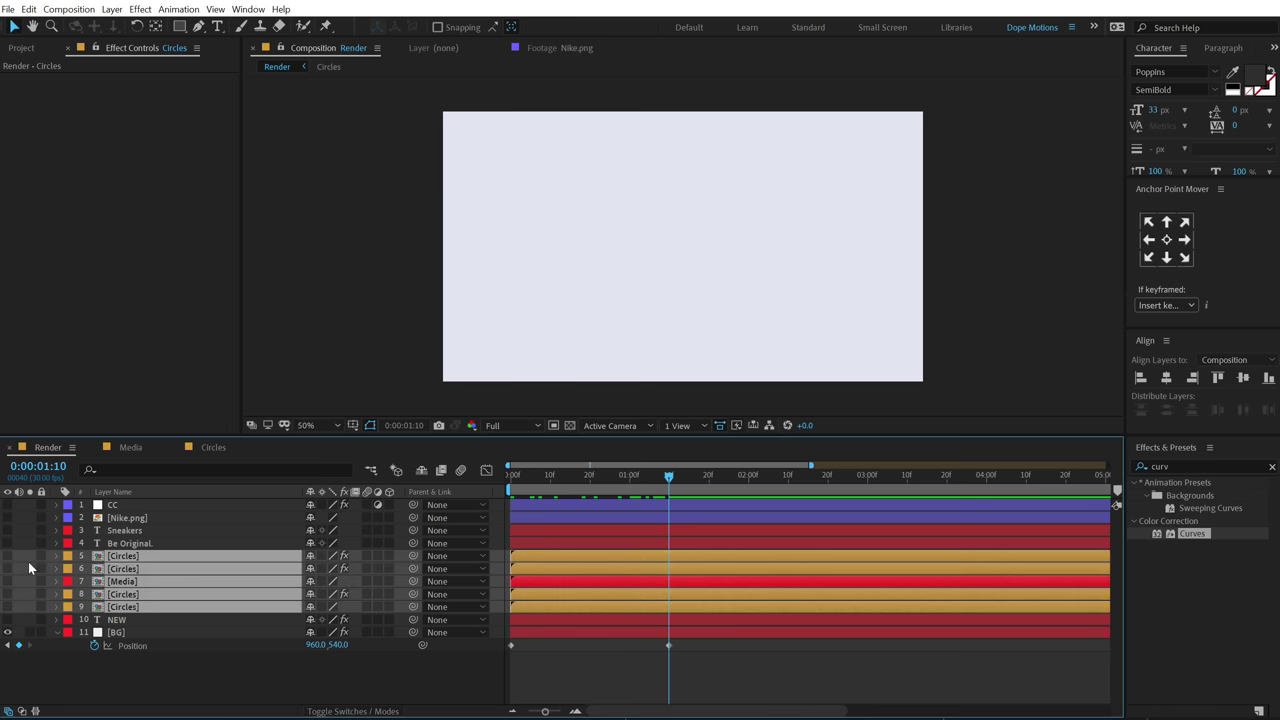
left_click(8, 561)
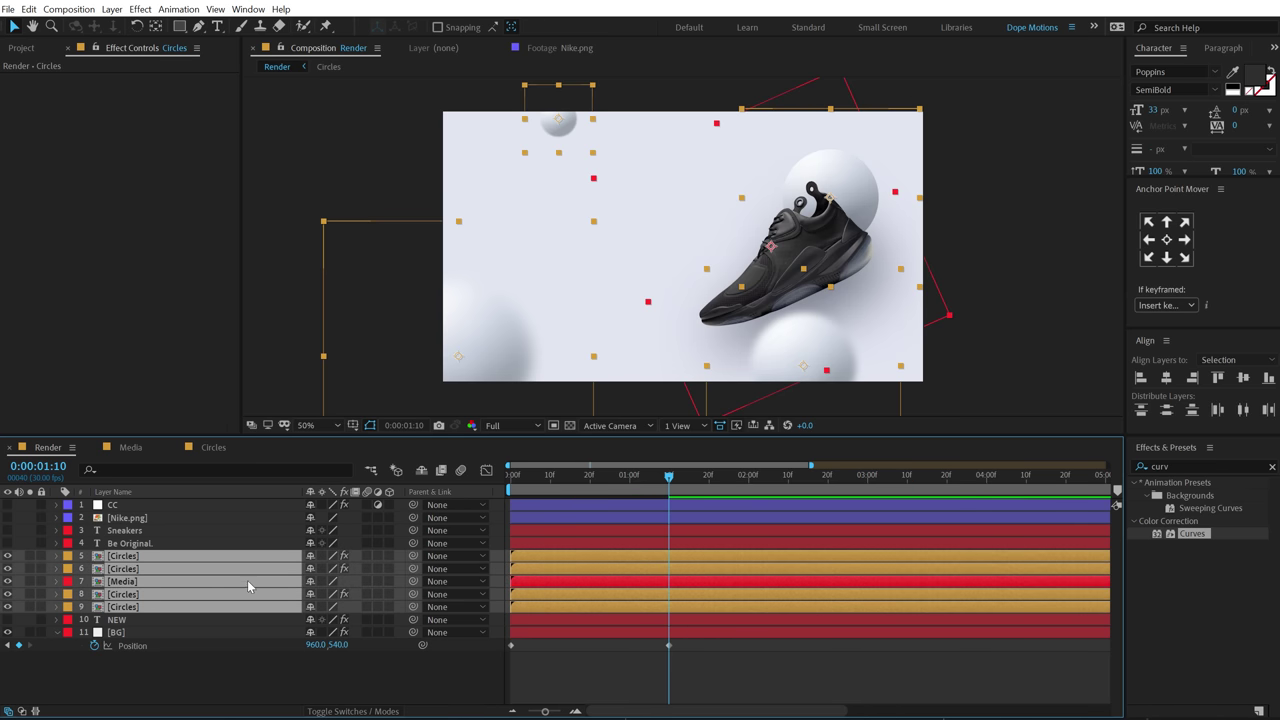
key("p")
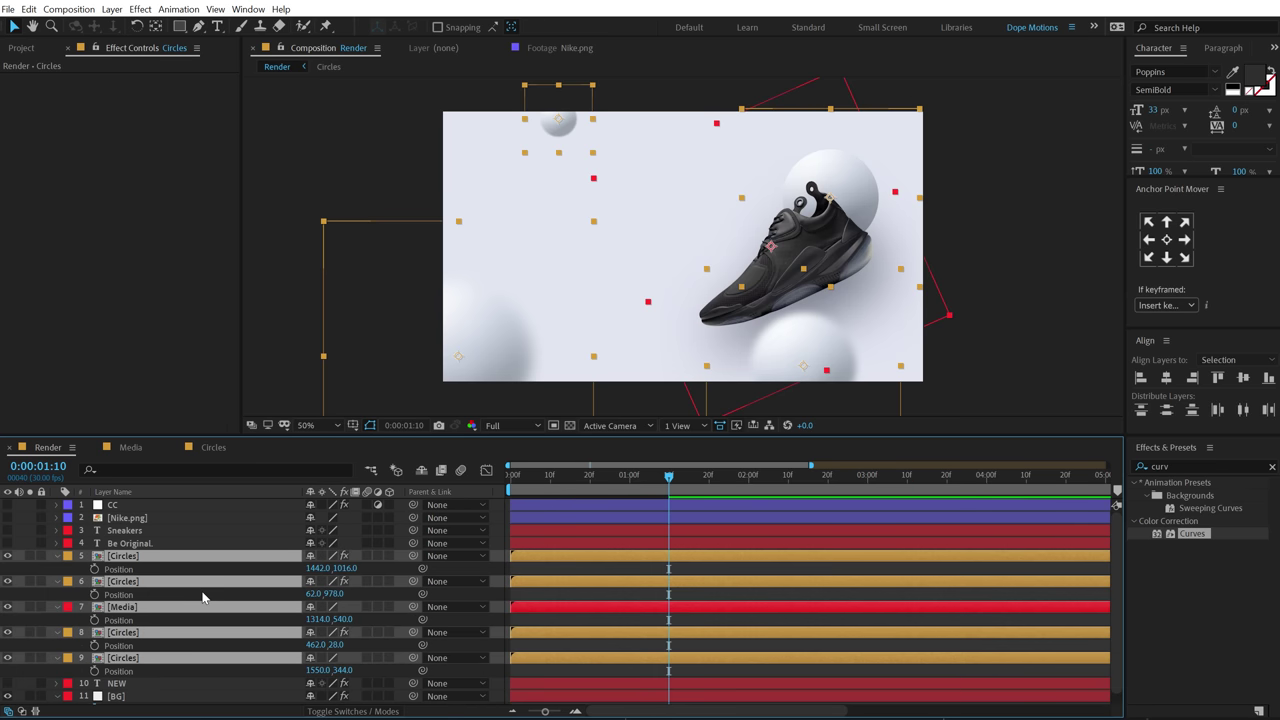
left_click(95, 568)
left_click_drag(663, 484, 511, 480)
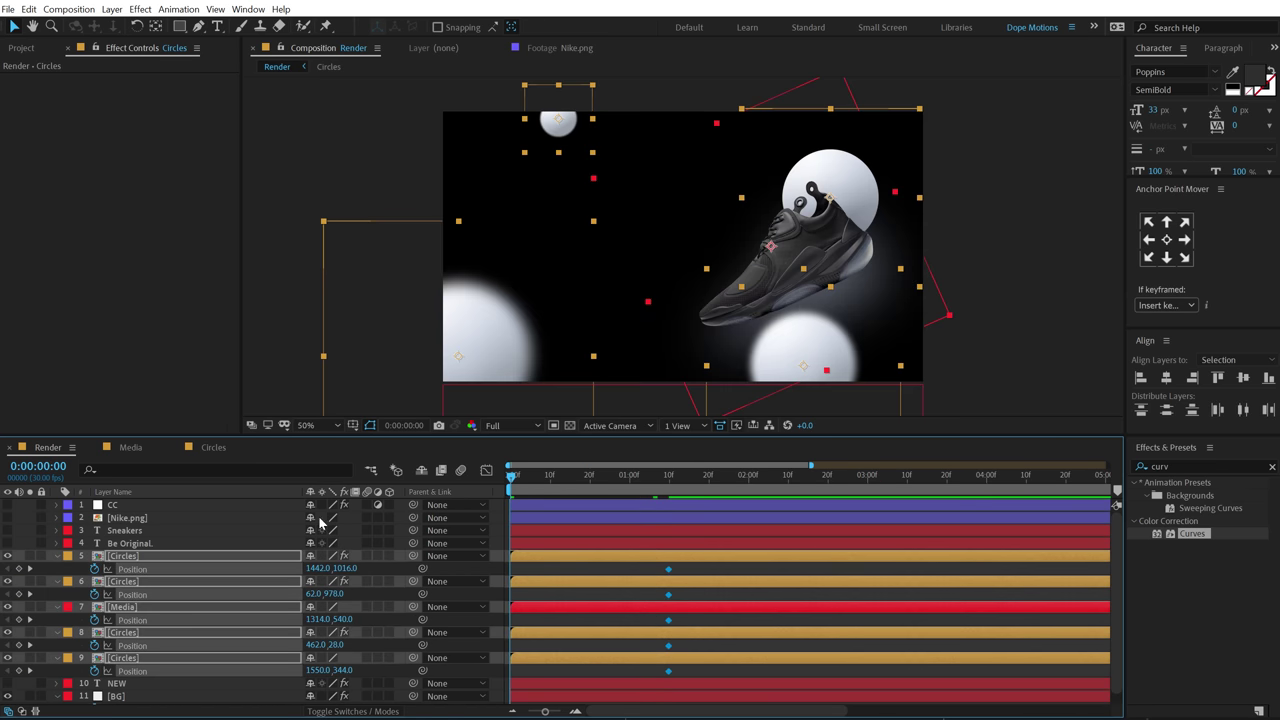
- At 0:00, move the lower-right and left circles down below the frame
left_click(531, 570)
left_click(122, 568)
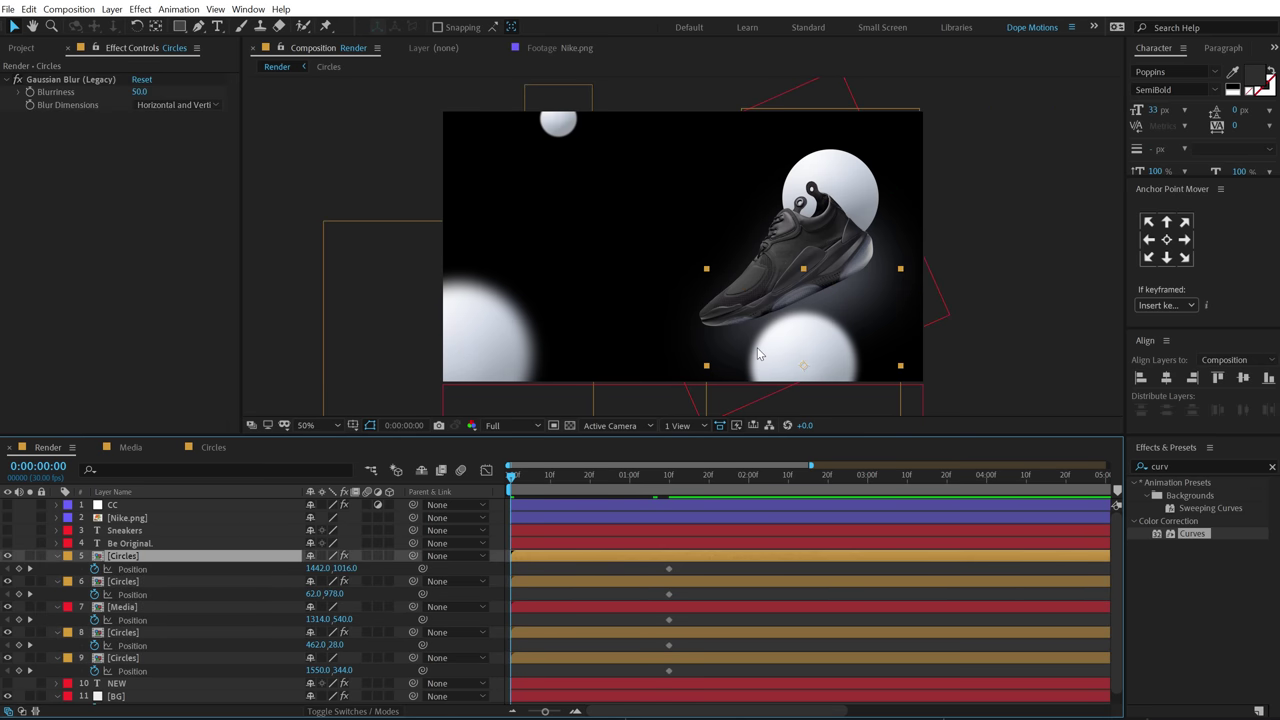
left_click_drag(765, 290, 772, 232)
key("v")
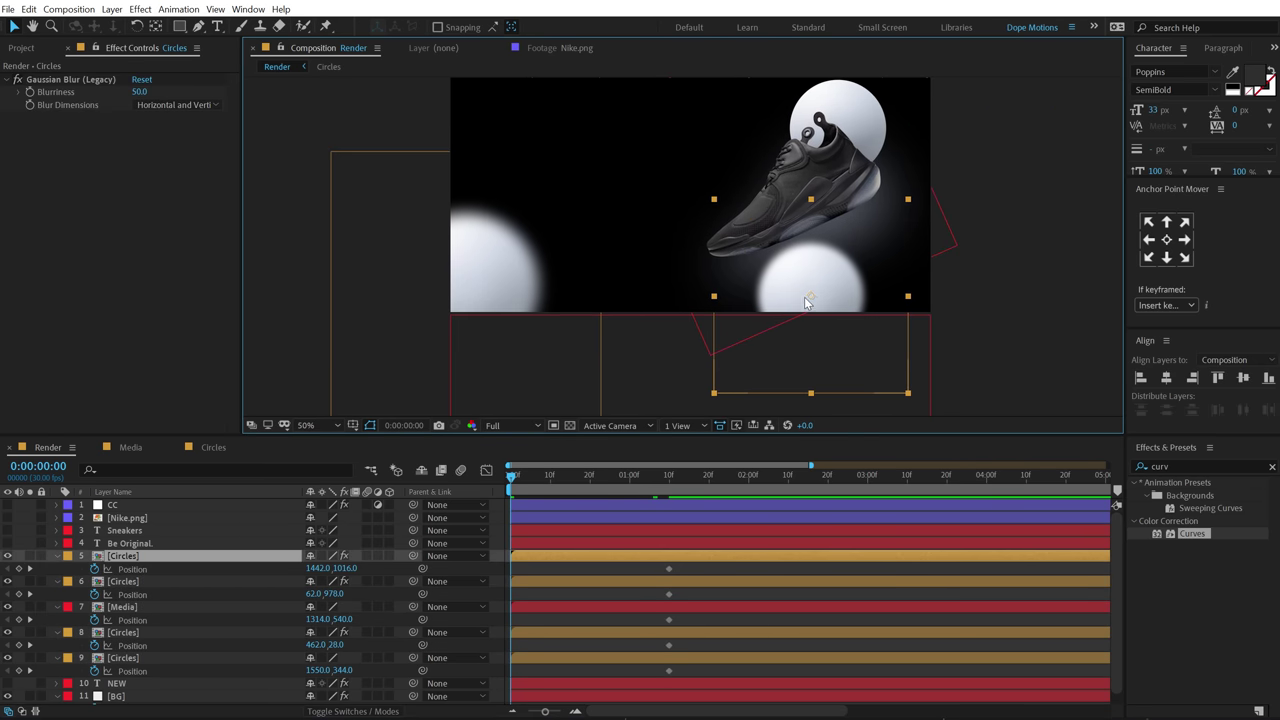
left_click_drag(810, 297, 811, 383)
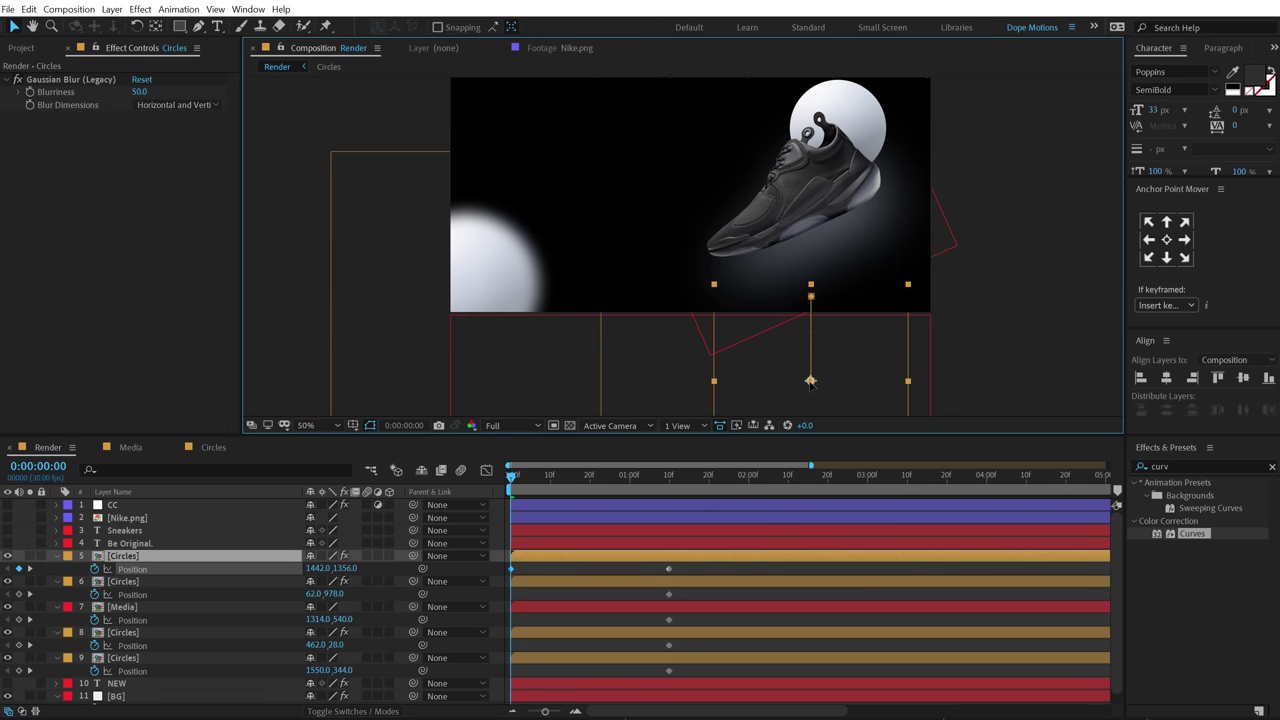
left_click(124, 581)
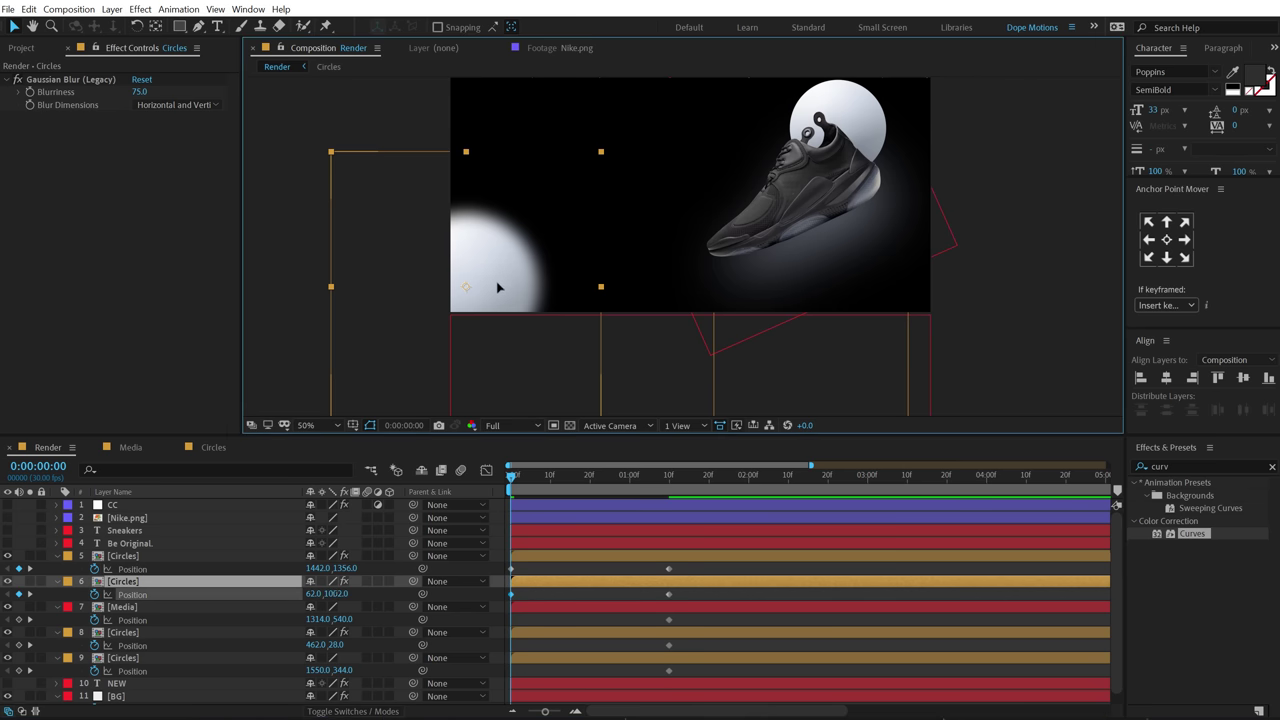
left_click_drag(500, 283, 504, 400)
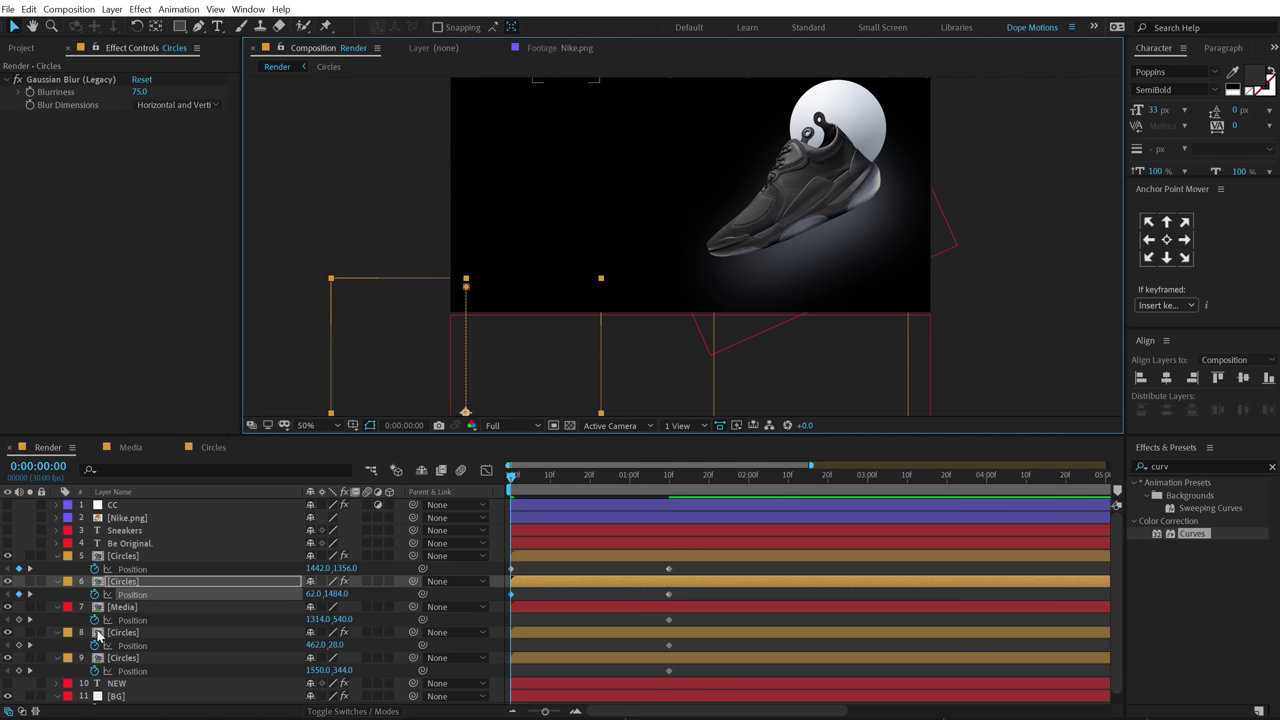
- At 0:00, drop the shoe, small top circle and big circle below the frame, then preview
left_click(124, 607)
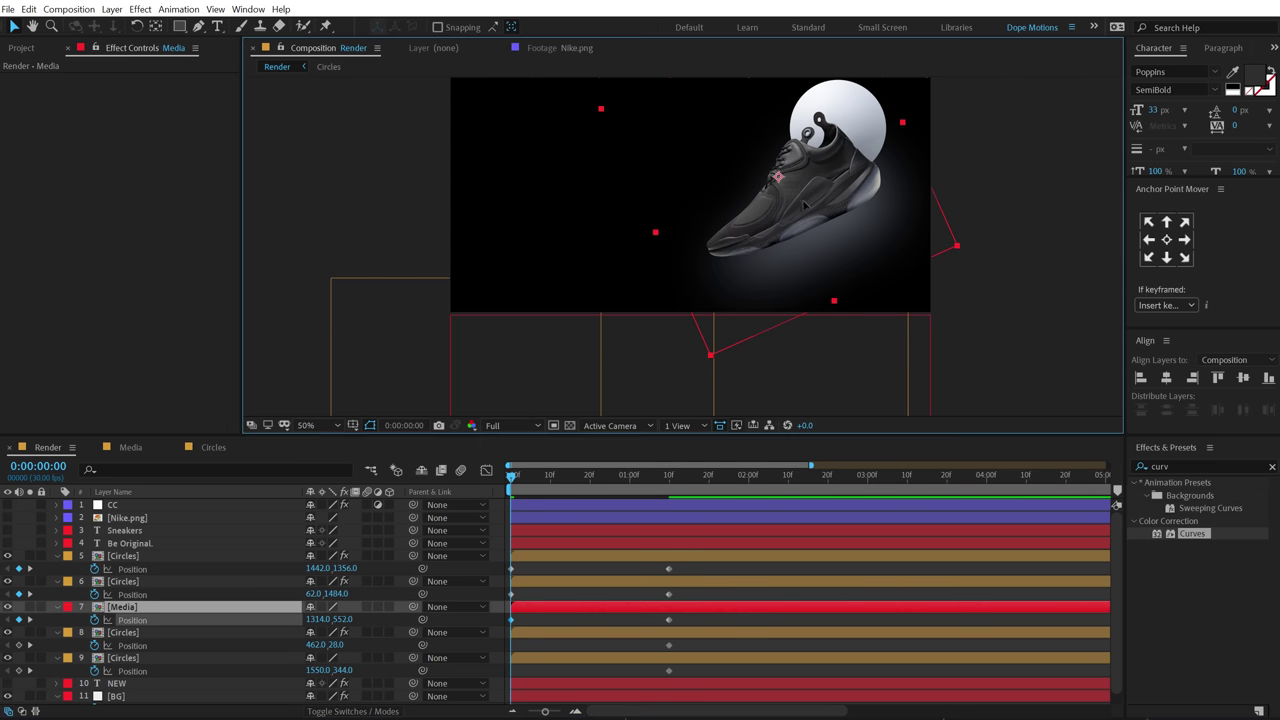
left_click_drag(807, 198, 807, 417)
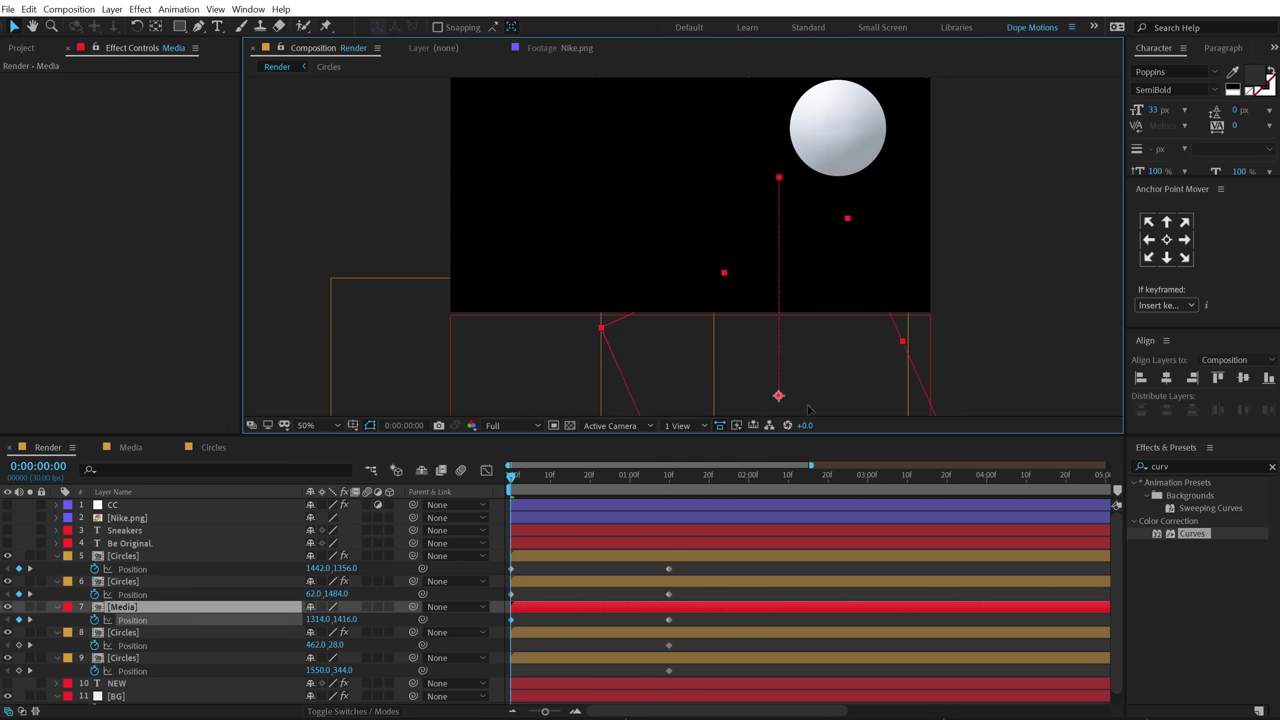
left_click(145, 637)
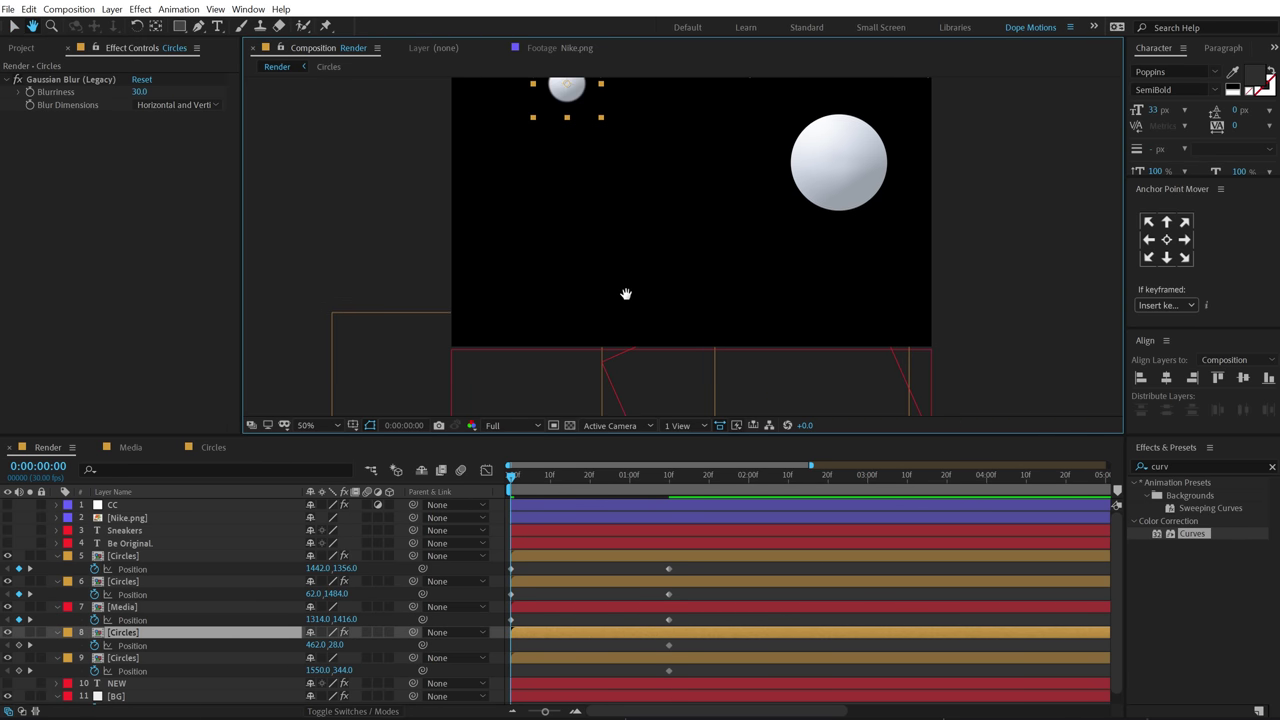
left_click_drag(565, 97, 567, 381)
left_click(124, 658)
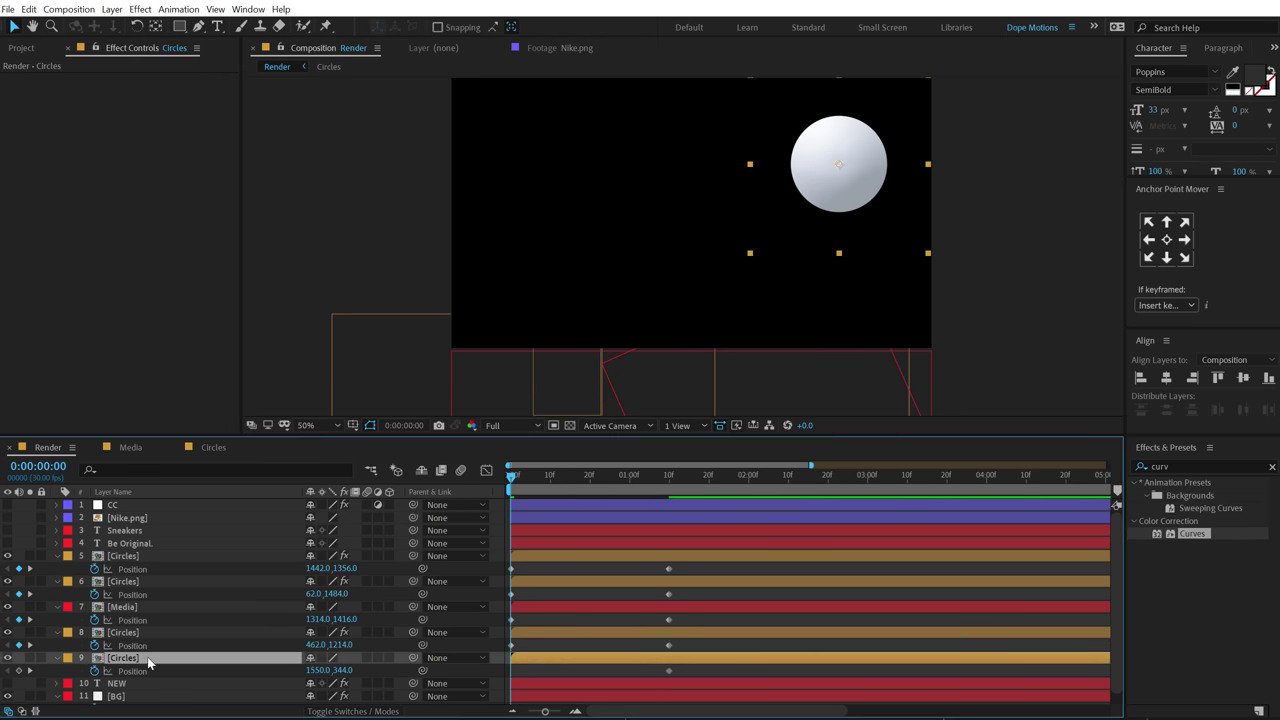
left_click_drag(842, 198, 838, 420)
left_click_drag(513, 474, 668, 459)
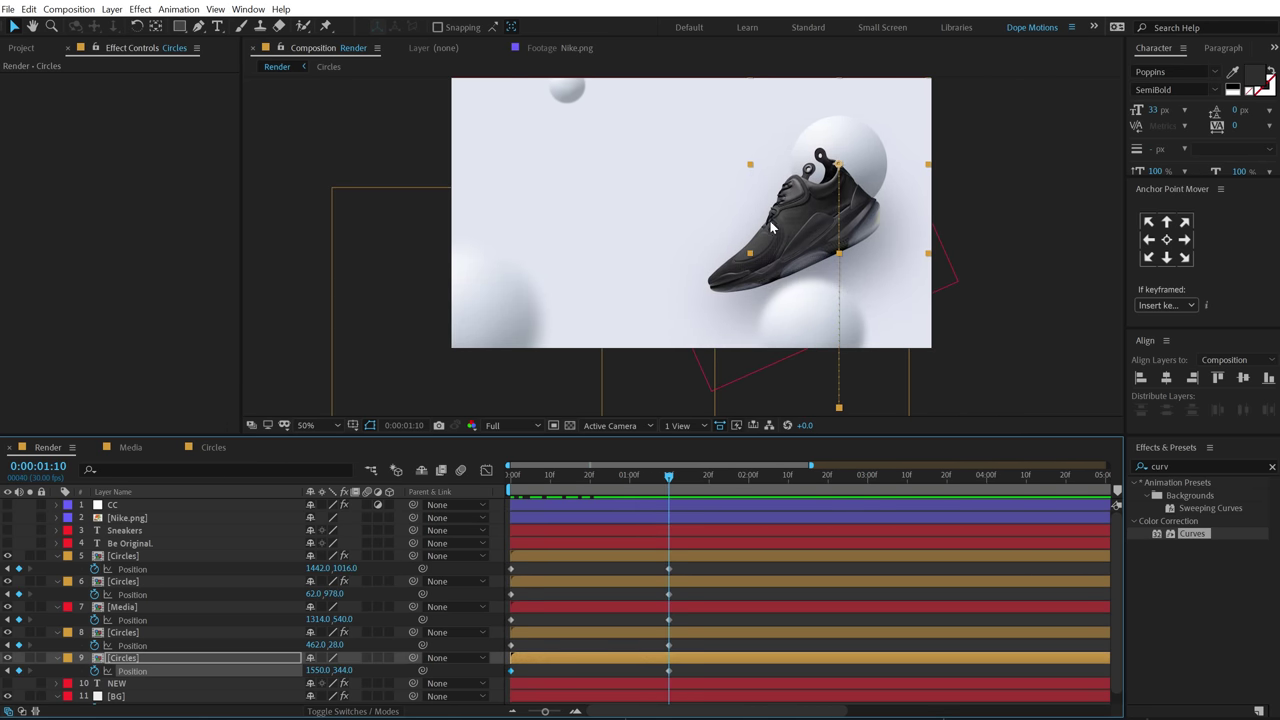
- Keyframe the shoe's Rotation at −24° at 1:10 and 0° at 0:00
left_click(123, 607)
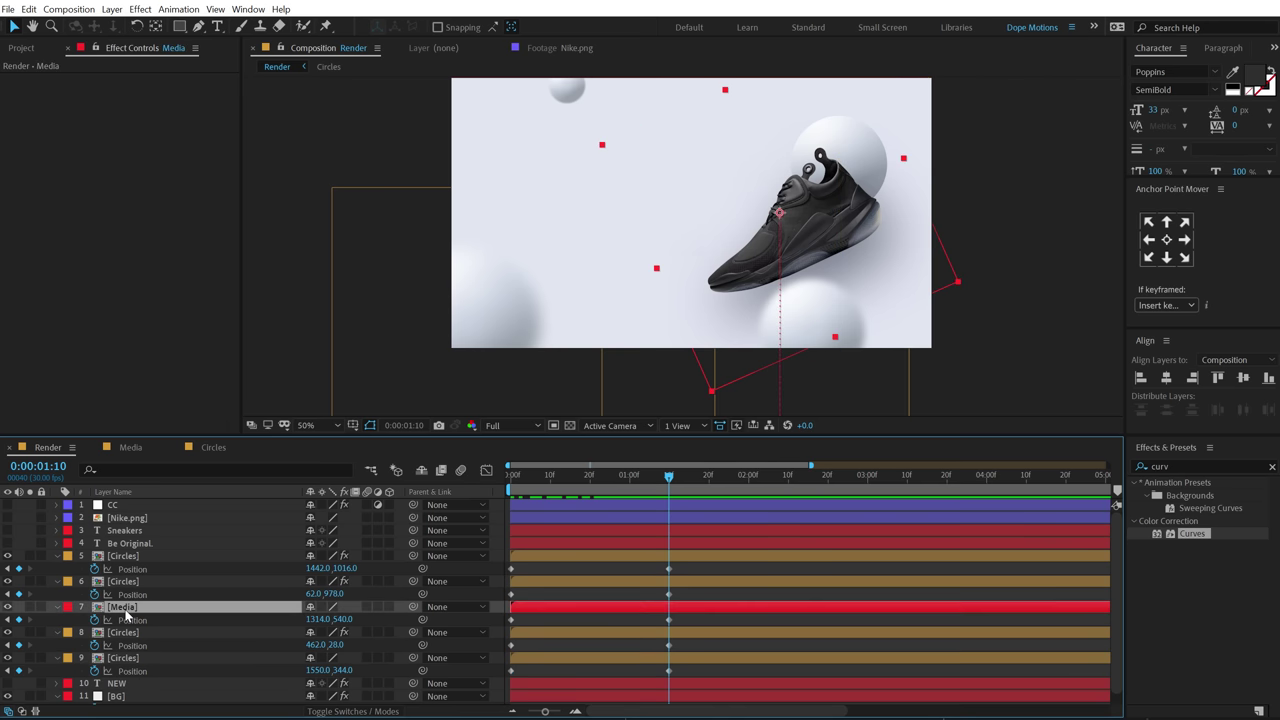
key("r")
left_click(95, 620)
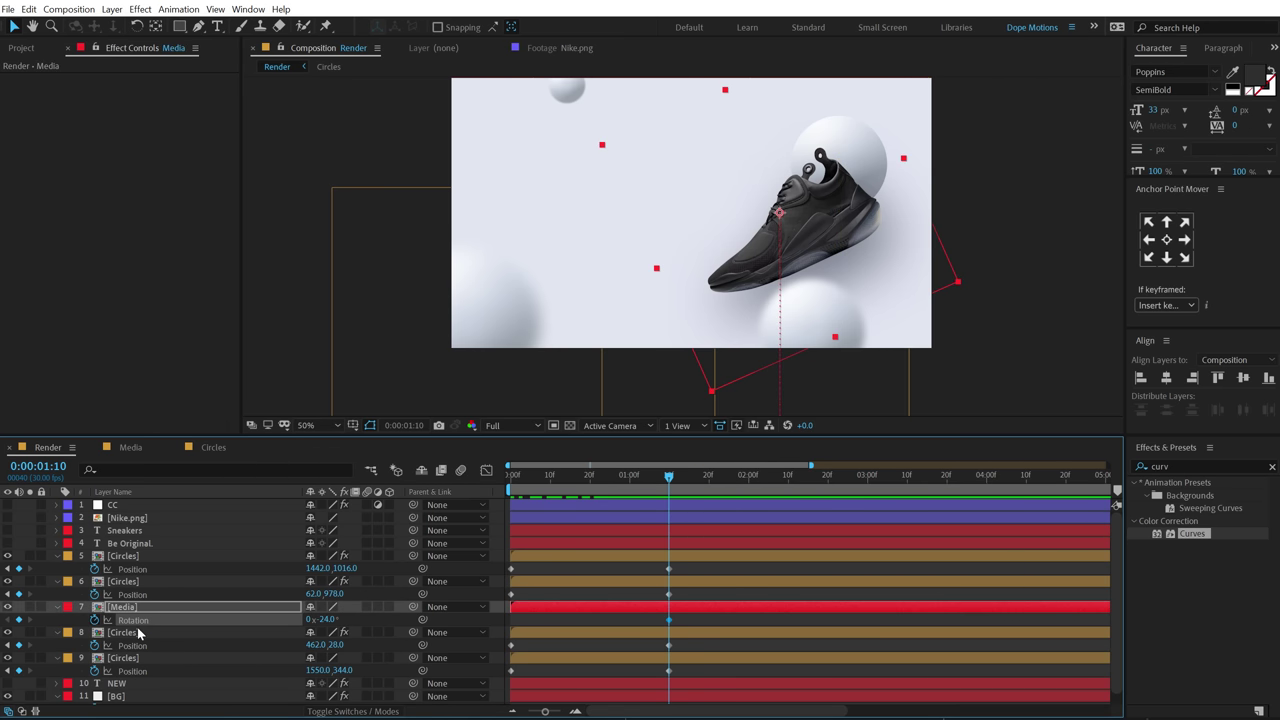
left_click_drag(660, 472, 473, 491)
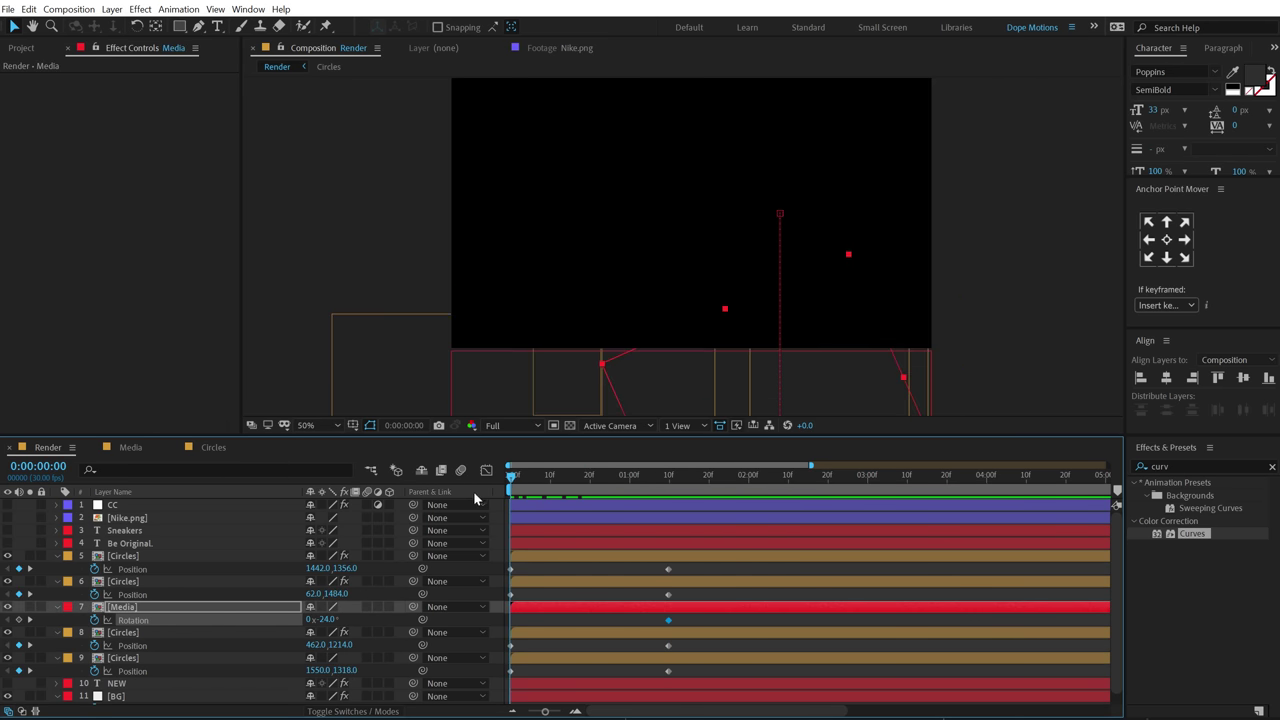
left_click_drag(322, 619, 332, 619)
left_click_drag(512, 483, 456, 540)
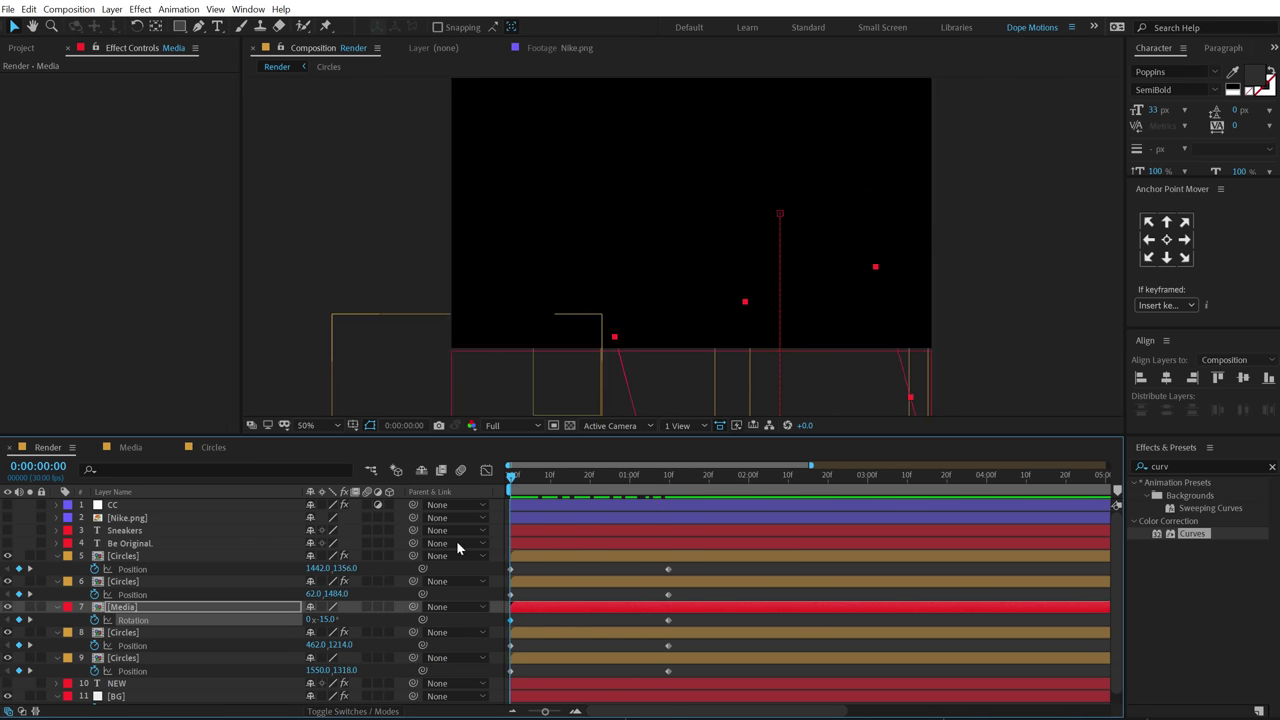
left_click(324, 619)
type("0")
key("Return")
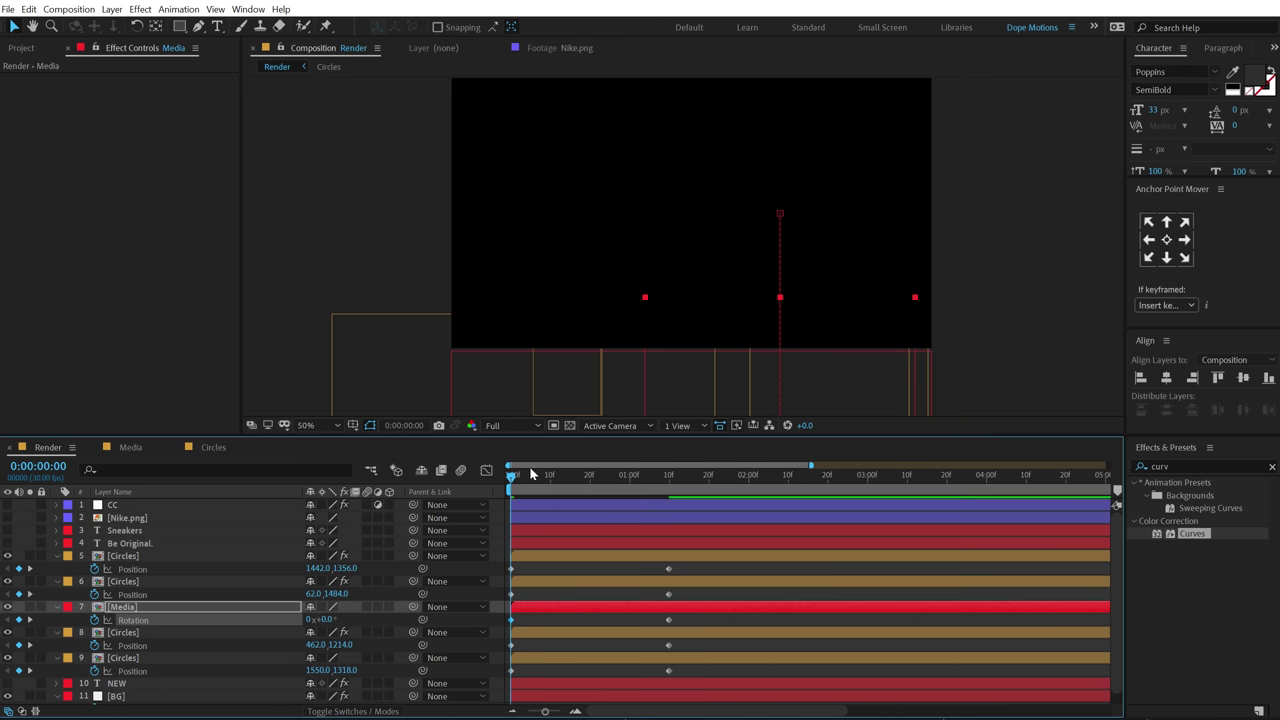
left_click_drag(521, 484, 686, 499)
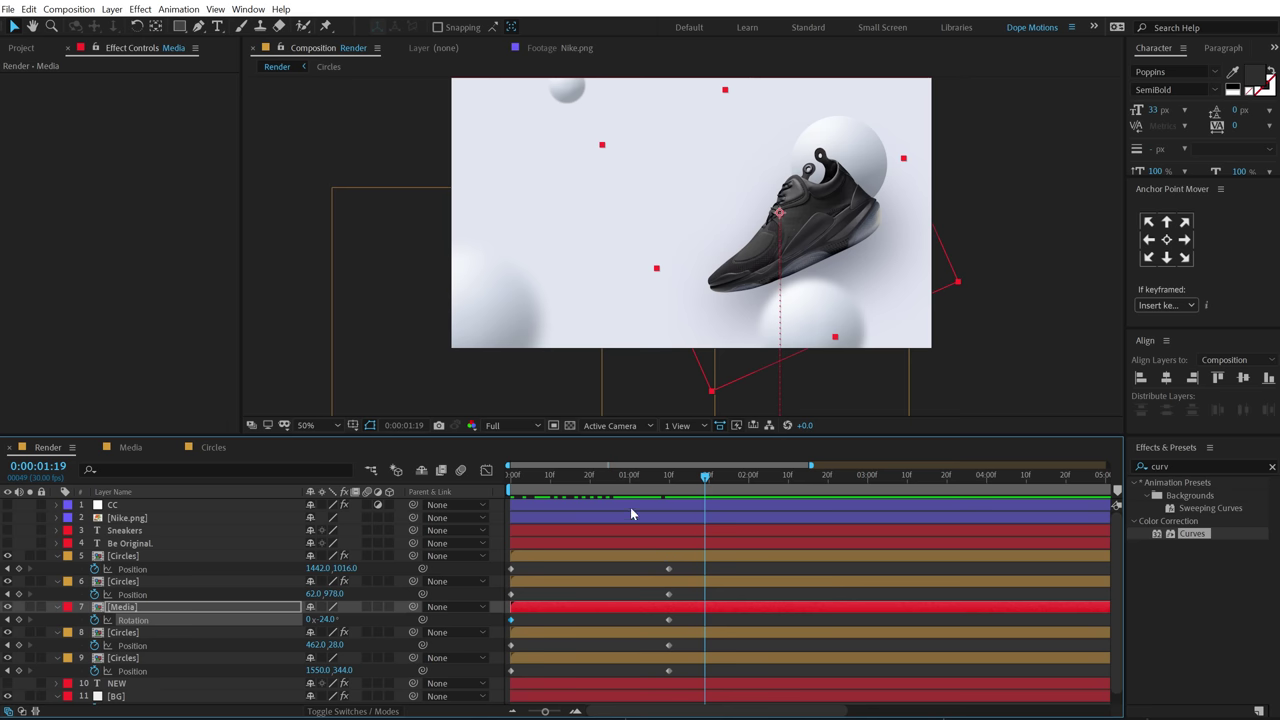
- Collapse all revealed layer properties with Ctrl+A and U, then deselect
left_click(575, 586)
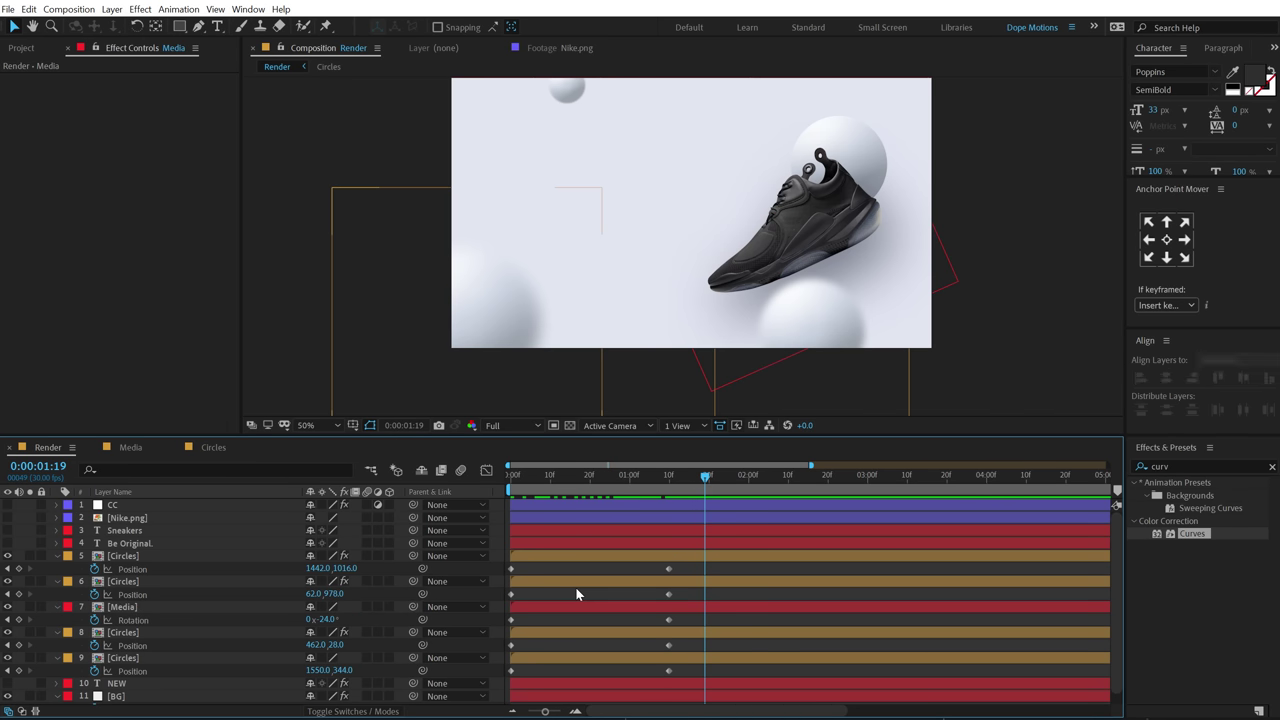
key("ctrl+a")
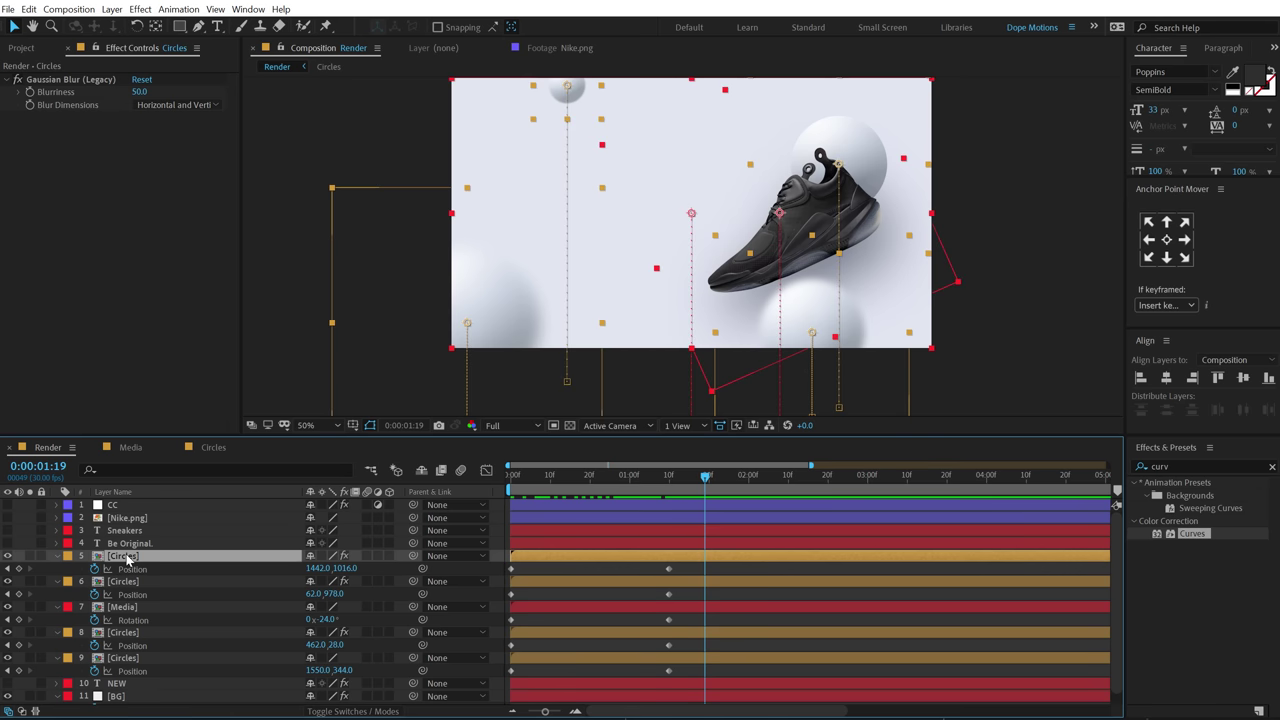
key("u")
left_click(103, 666)
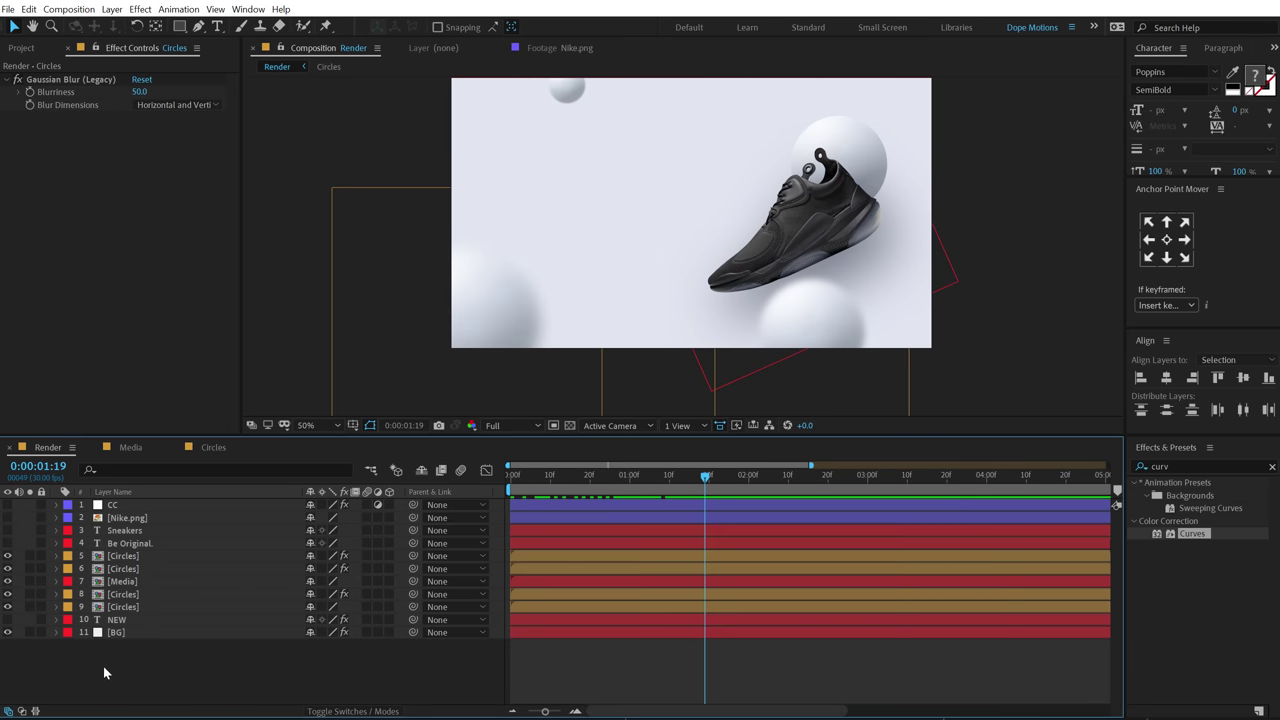
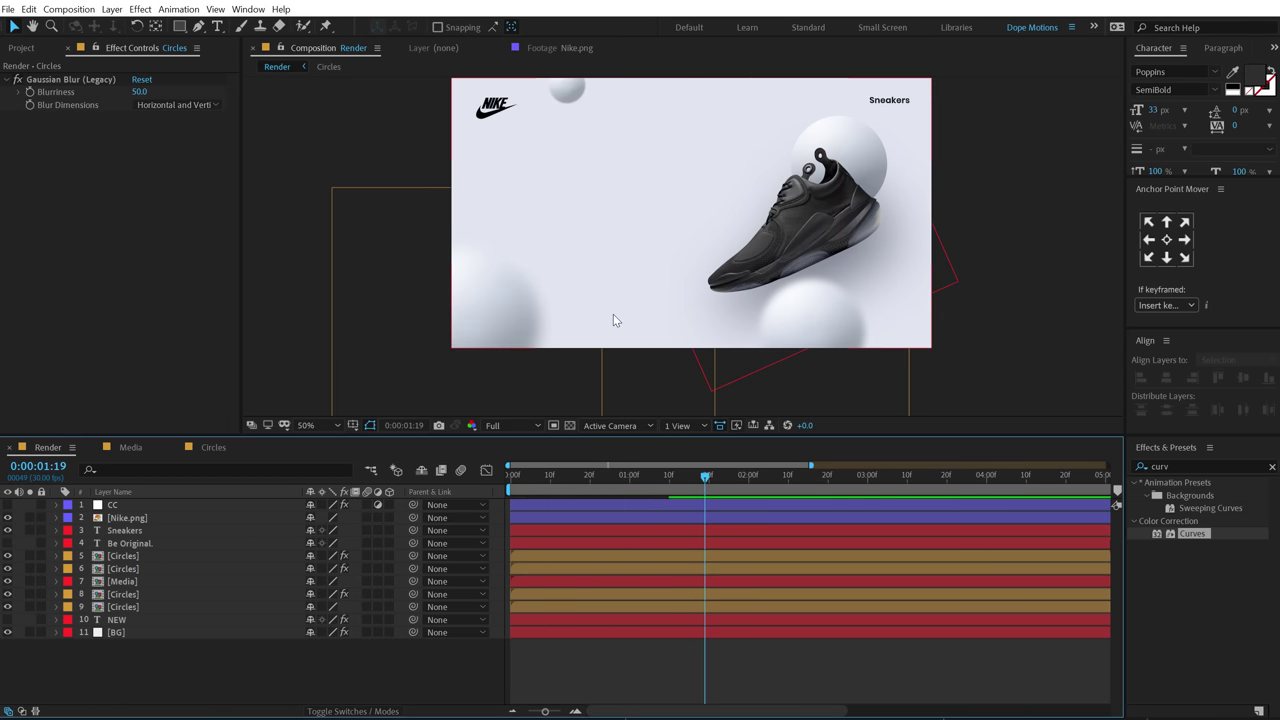
- Keyframe the Nike logo and Sneakers Position at 1:10, then raise them above the frame at 0:00
left_click(669, 475)
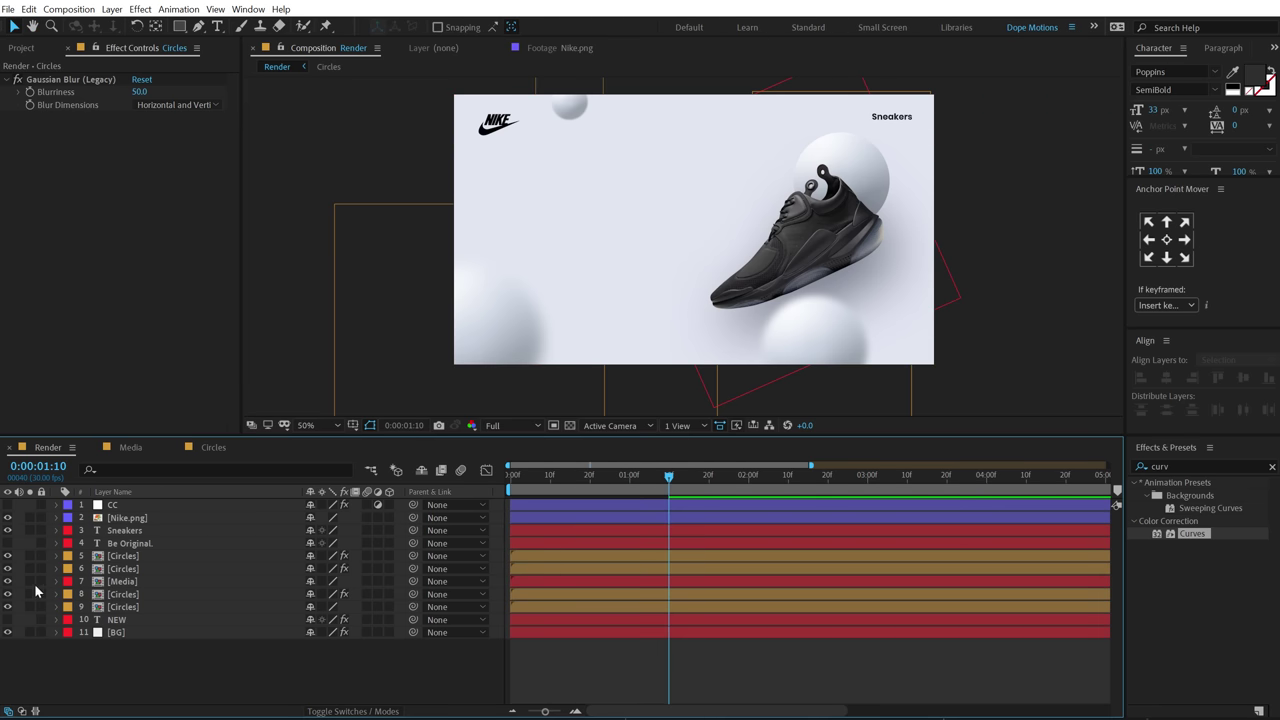
left_click(127, 519)
left_click(120, 531, "ctrl")
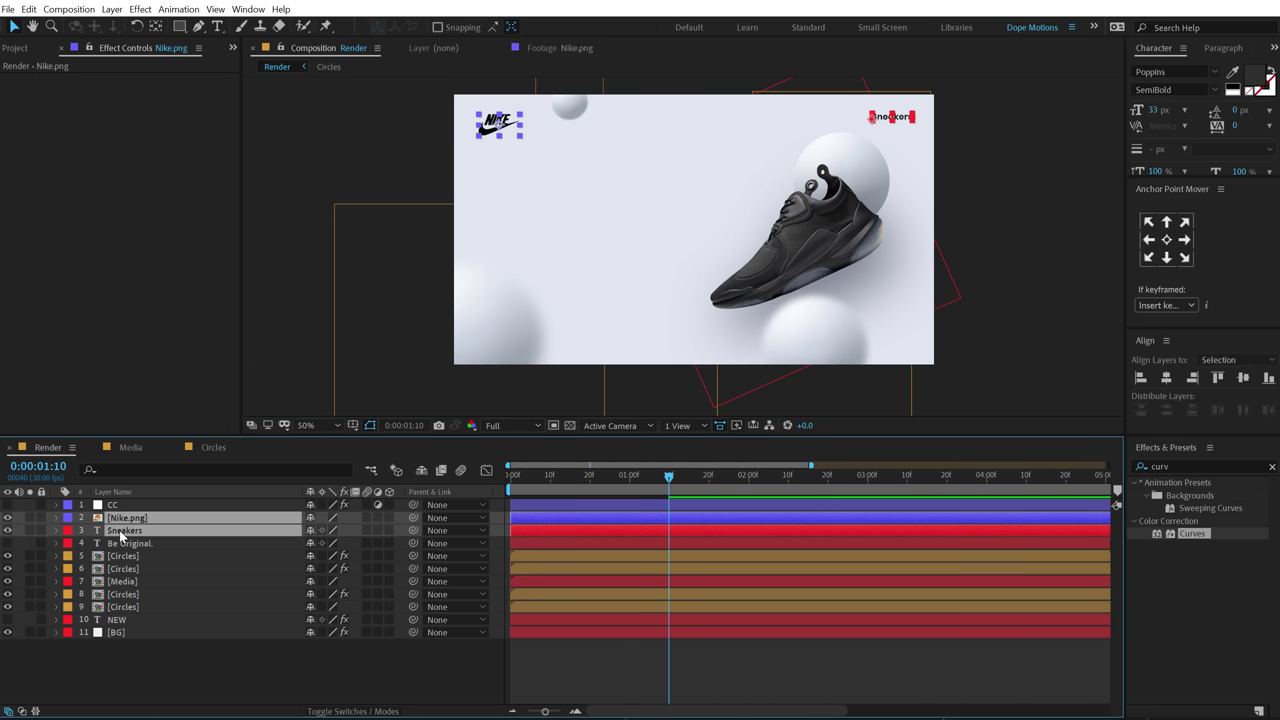
key("alt+shift+p")
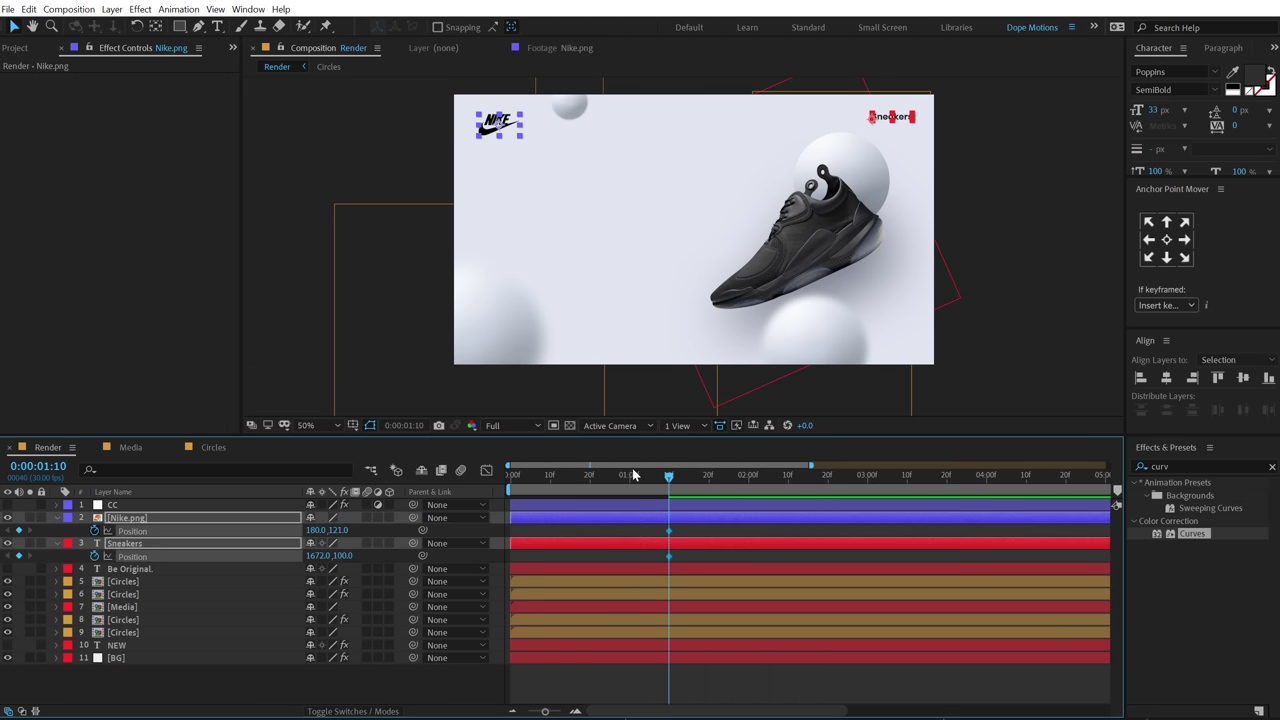
key("Home")
left_click(191, 665)
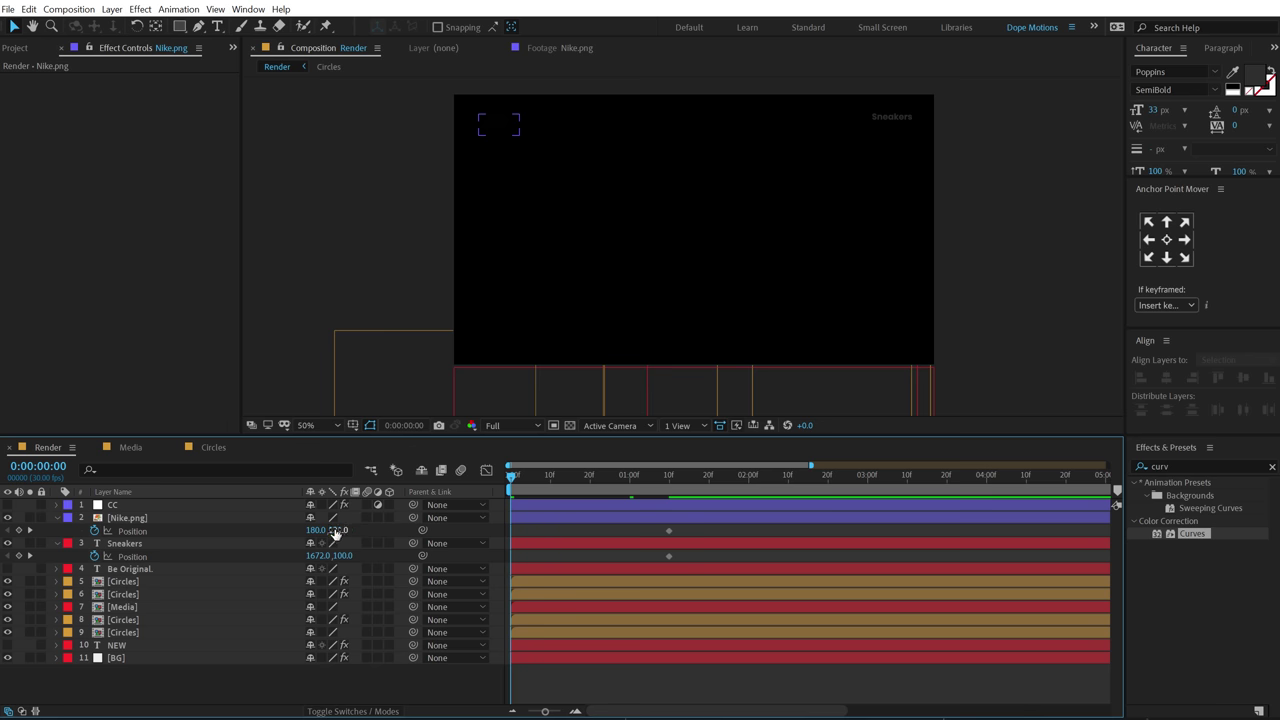
left_click_drag(337, 530, 301, 530)
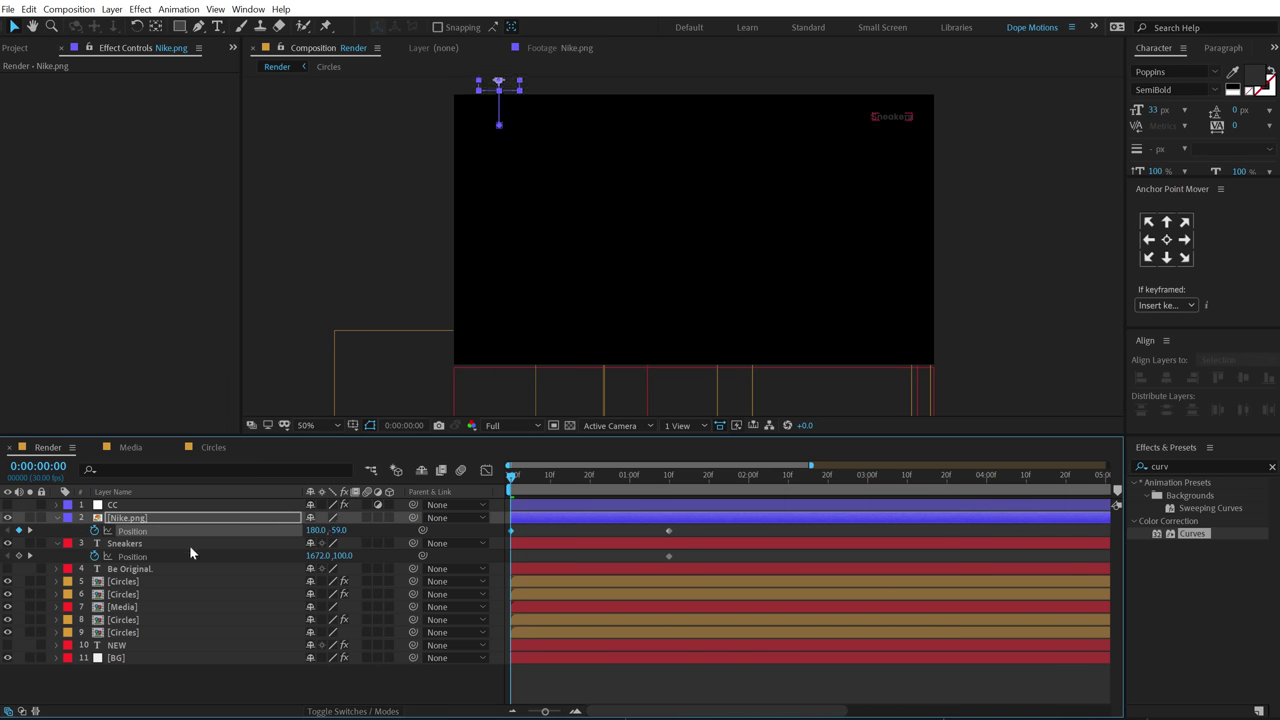
- Slide both layers' bars so the drop-in starts at 1:00, then preview it
left_click_drag(568, 490, 630, 488)
left_click(575, 516)
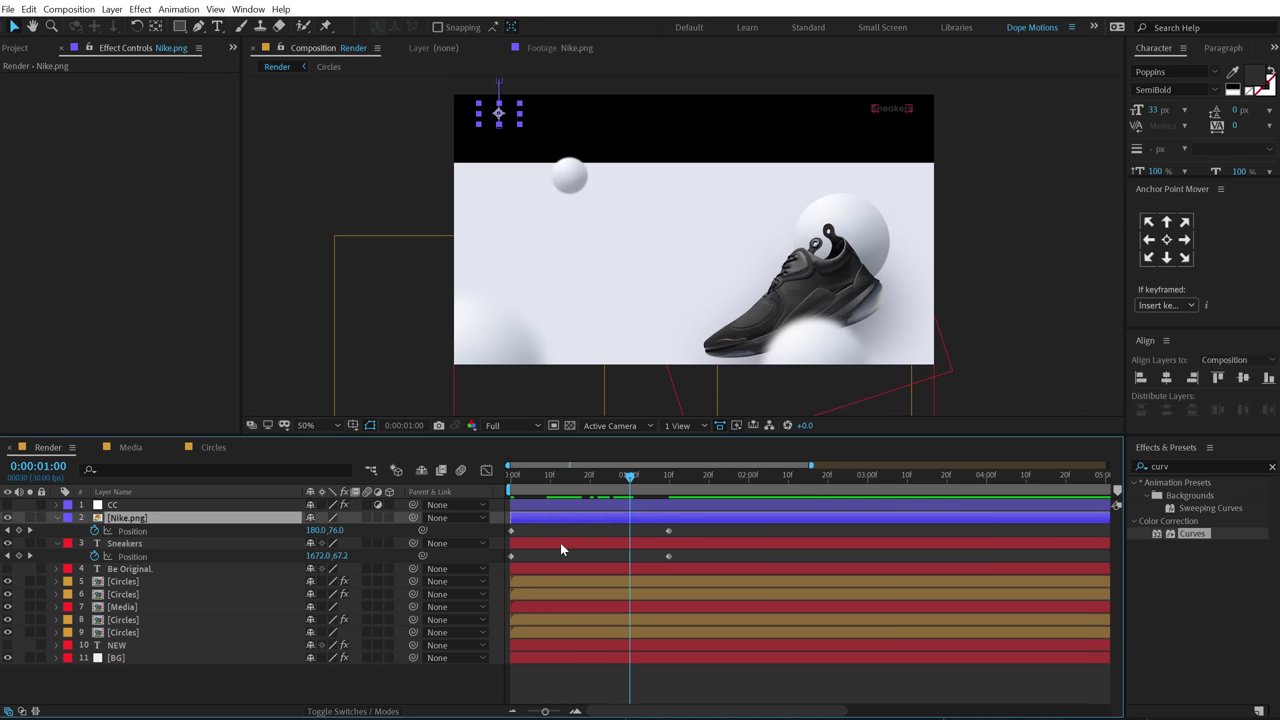
left_click(560, 542, "shift")
left_click_drag(525, 515, 636, 524)
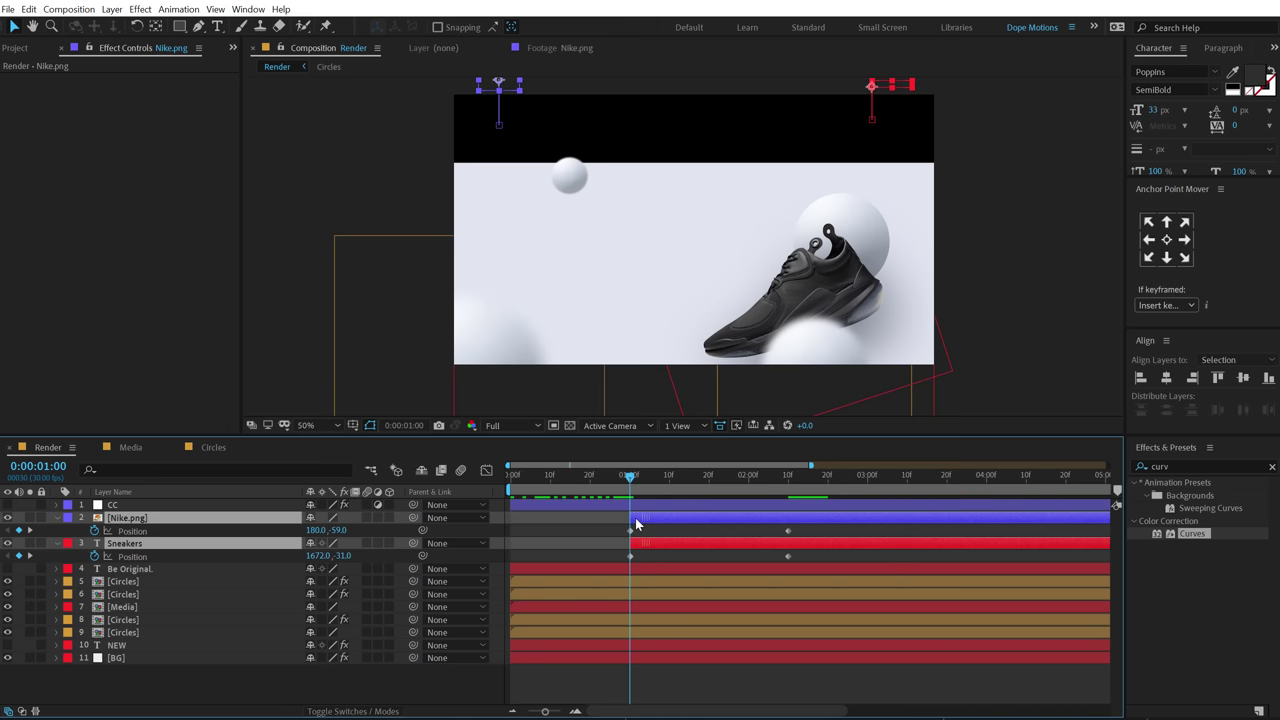
key("ctrl+shift+a")
key("space")
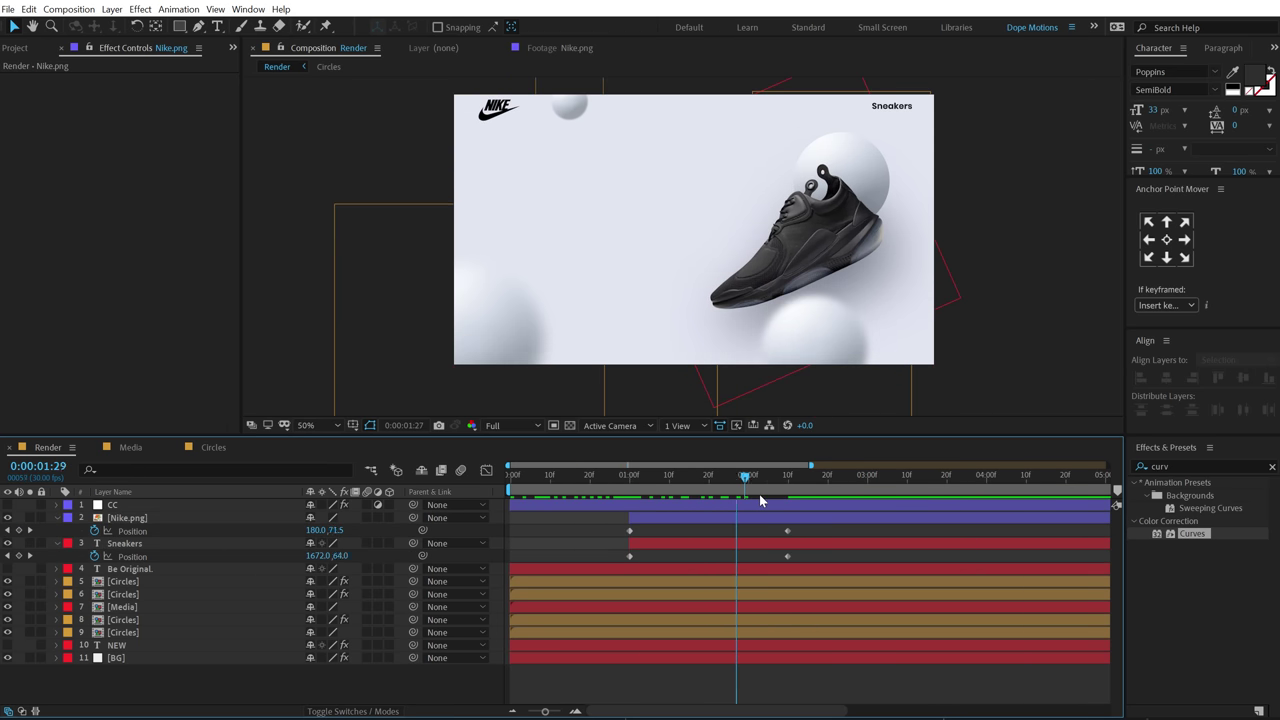
- Apply Easy Ease to the four Position keyframes of the logo and Sneakers
left_click(601, 476)
left_click_drag(831, 530, 569, 579)
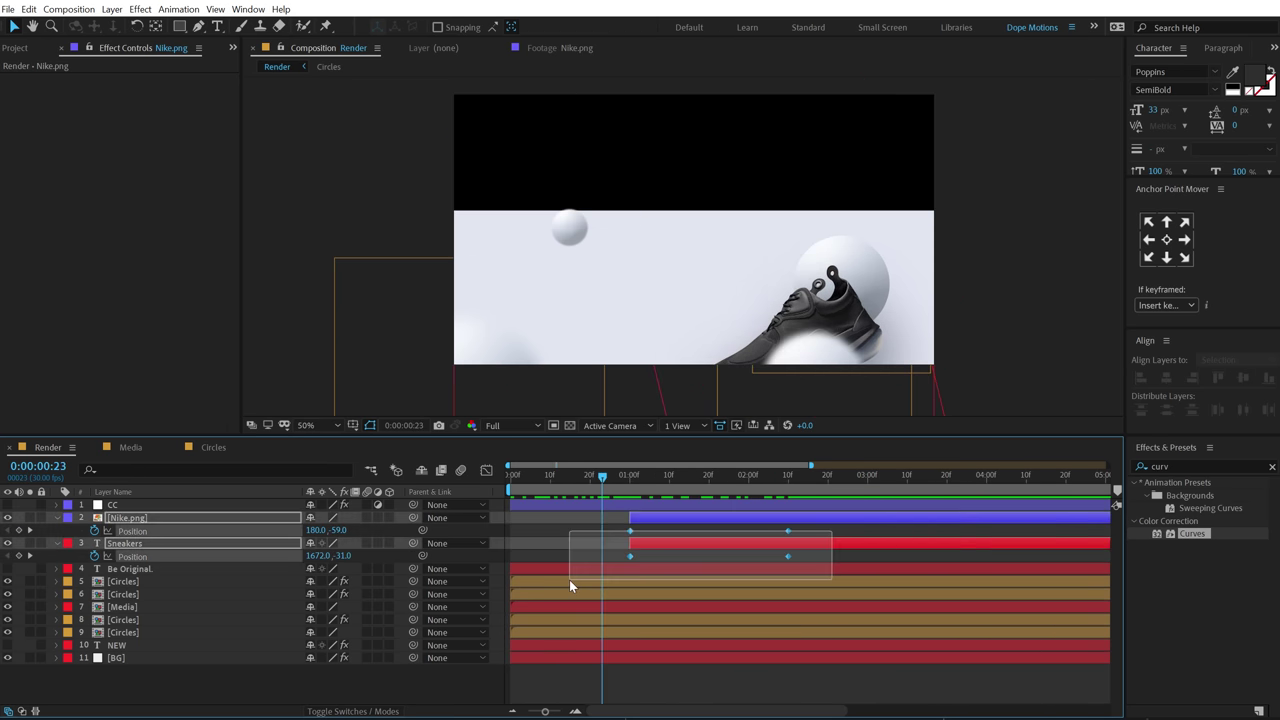
right_click(788, 557)
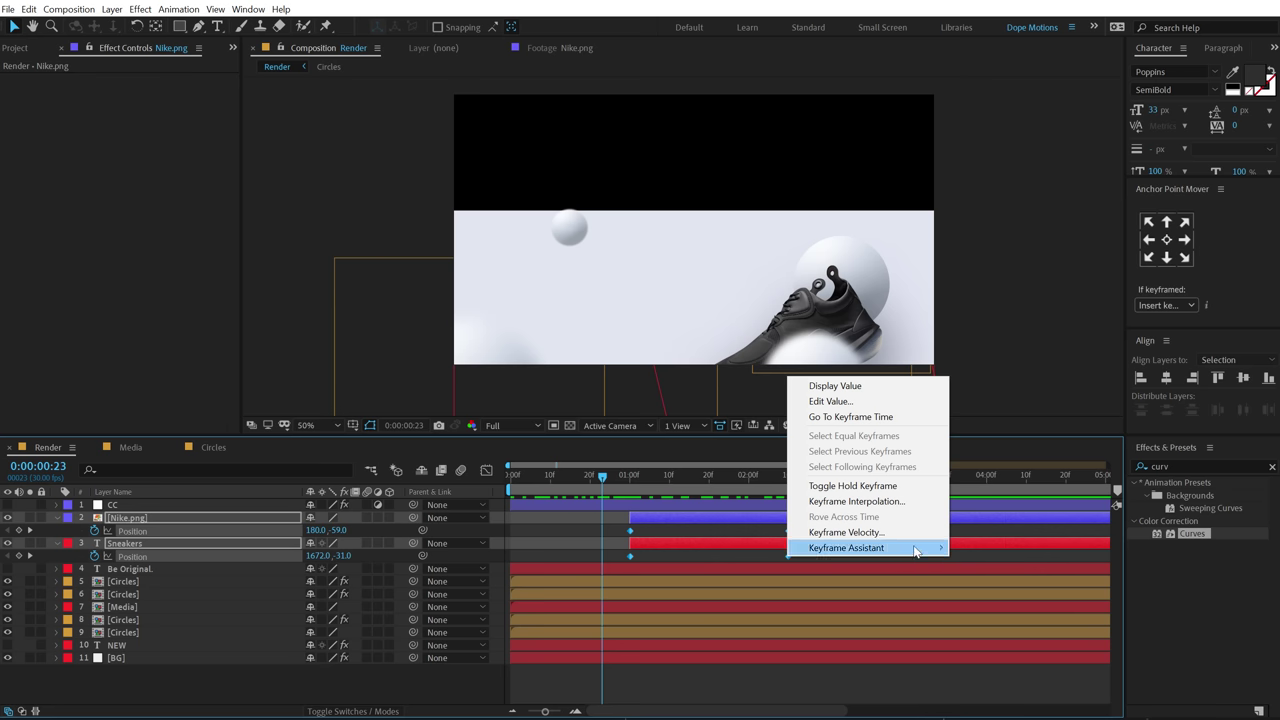
mouse_move(920, 548)
left_click(990, 594)
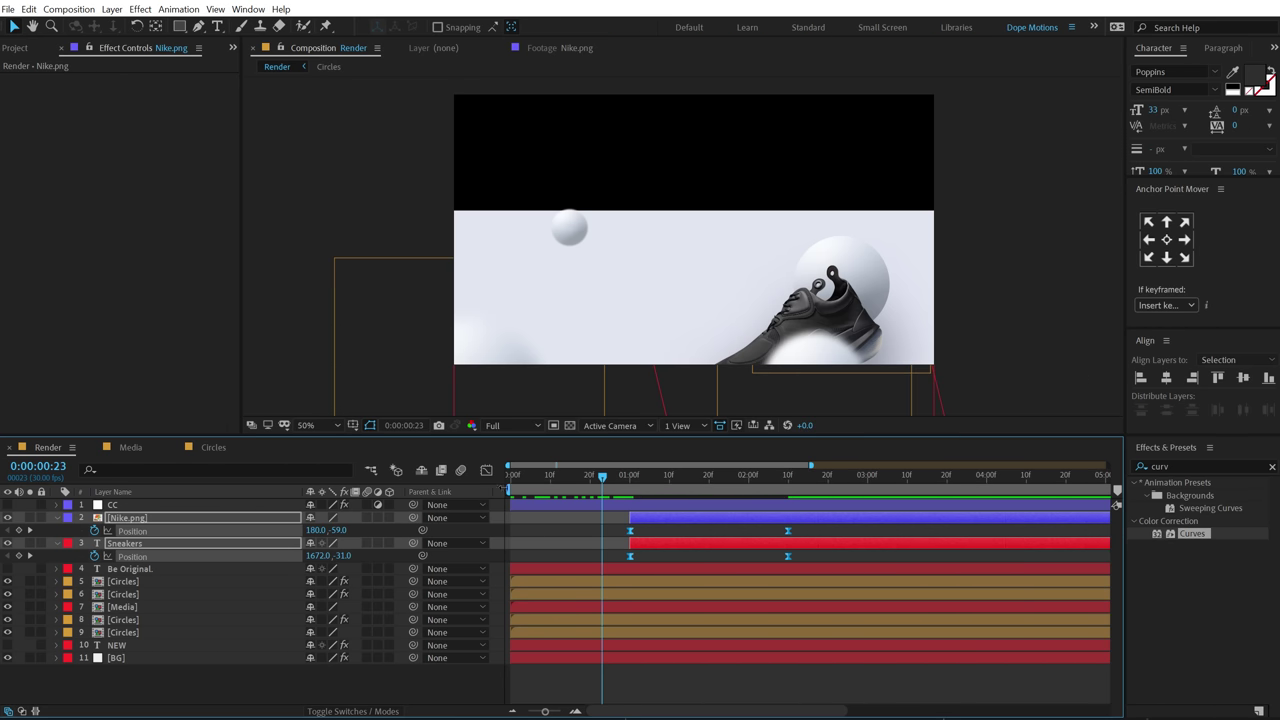
- Reshape the speed curves in the Graph Editor for a fast start and slow settle
left_click(486, 470)
right_click(869, 569)
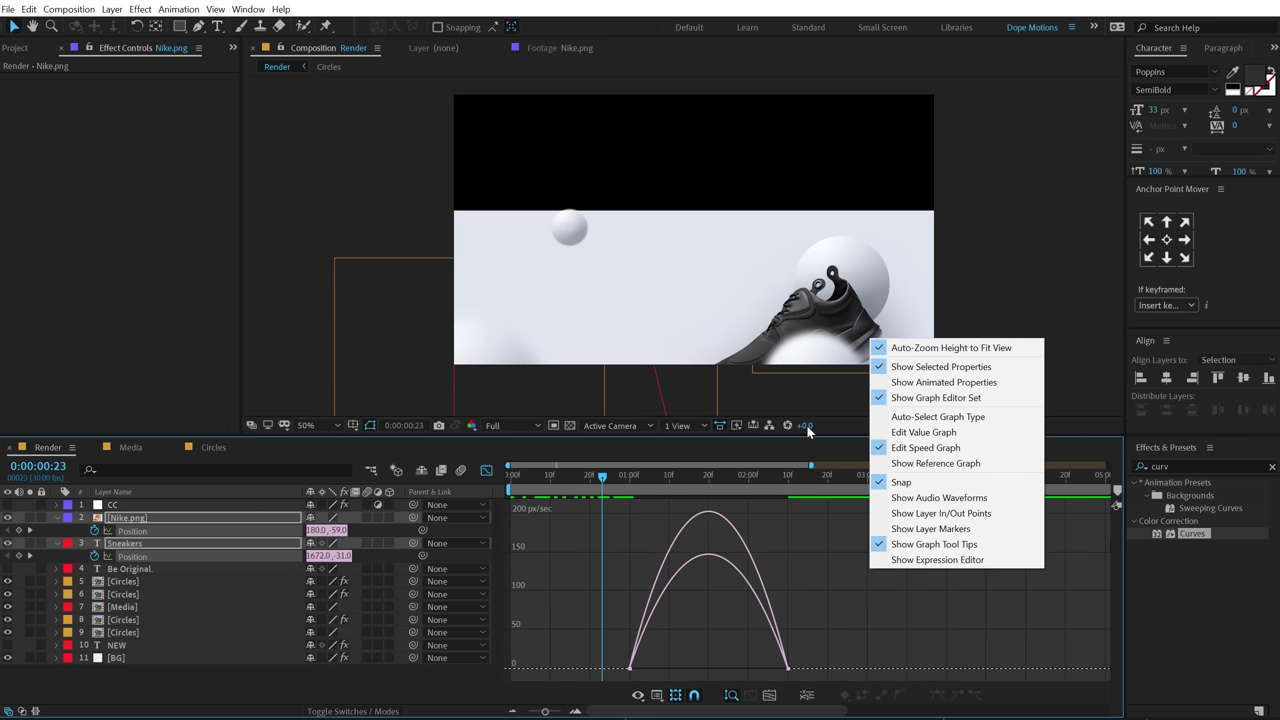
mouse_move(857, 614)
left_mouse_down()
mouse_move(714, 686)
mouse_move(748, 668)
mouse_move(668, 668)
mouse_move(707, 666)
left_mouse_up()
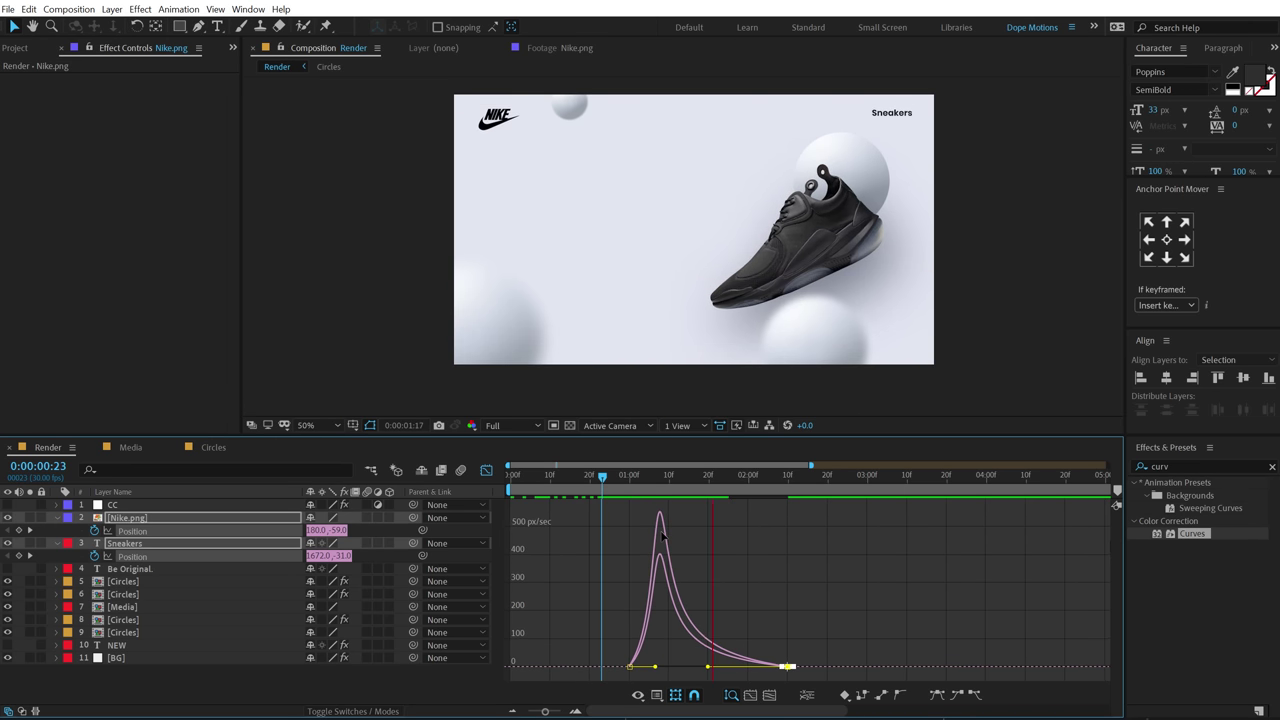
left_click(620, 484)
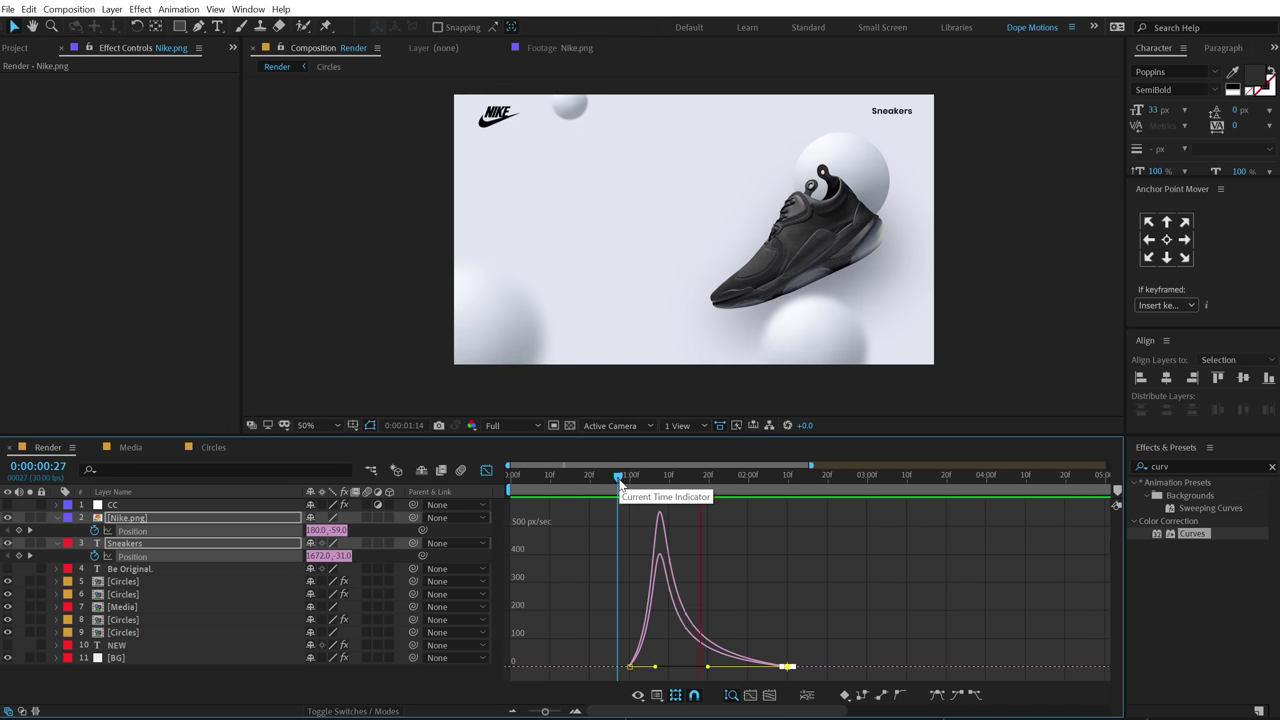
left_click(486, 471)
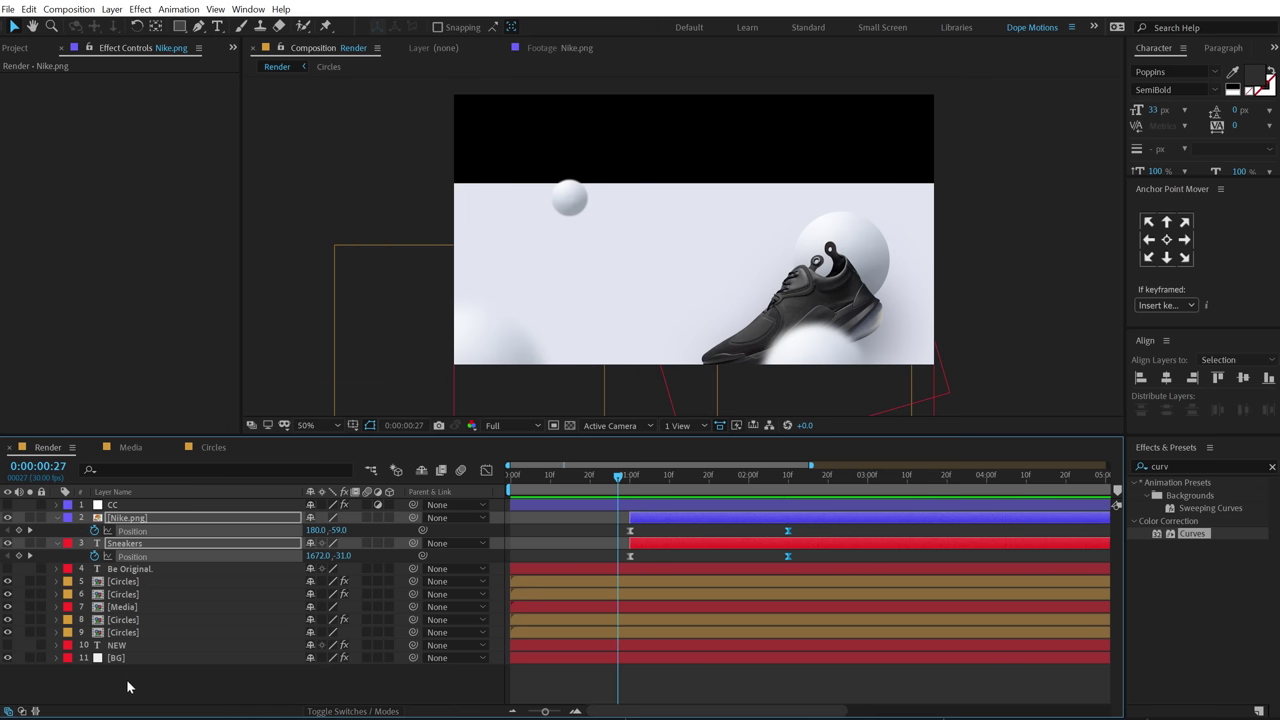
left_click(173, 669)
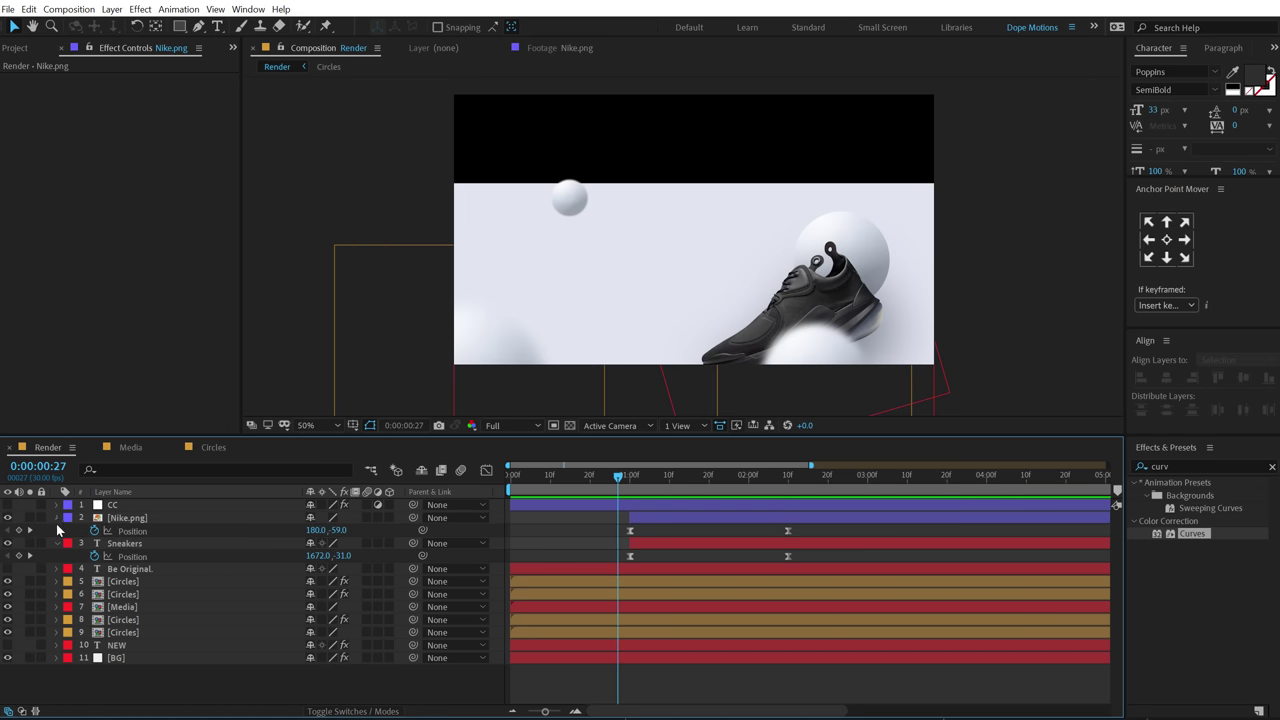
left_click(56, 517)
- Make Be Original. visible and add a Position text animator at 2:00
left_click(56, 530)
left_click(140, 541)
left_click(8, 543)
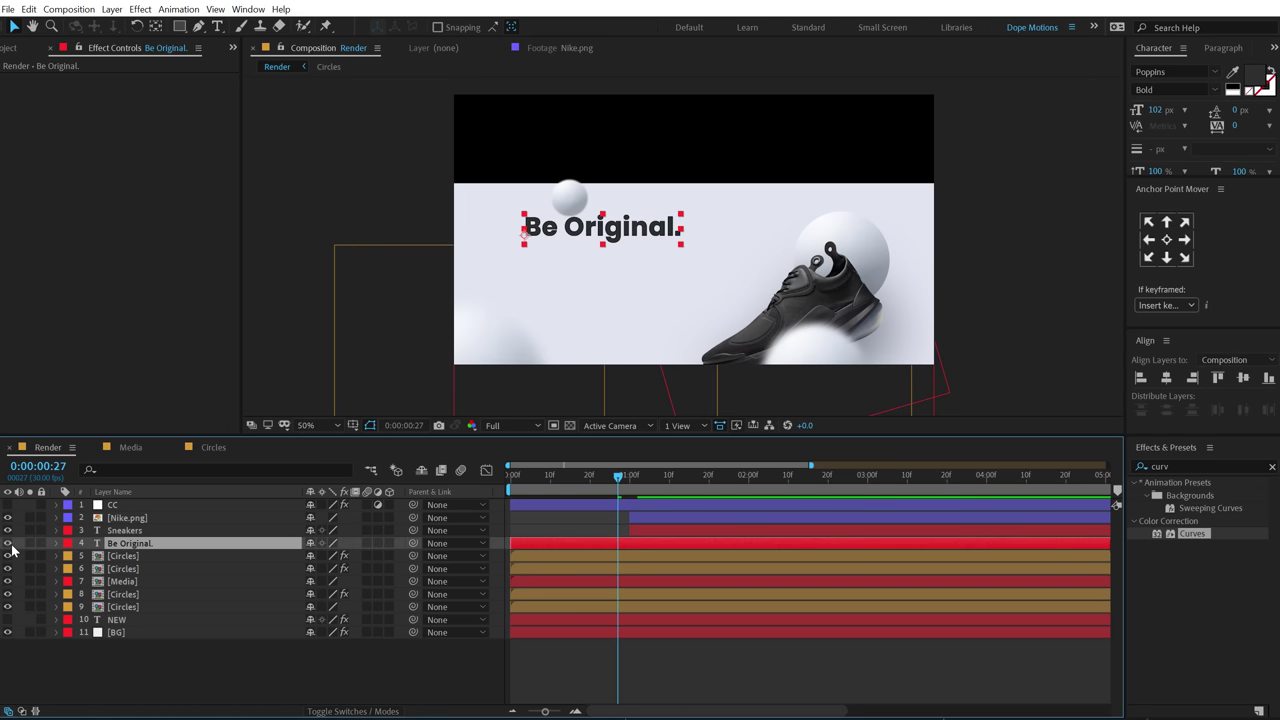
left_click_drag(617, 483, 745, 496)
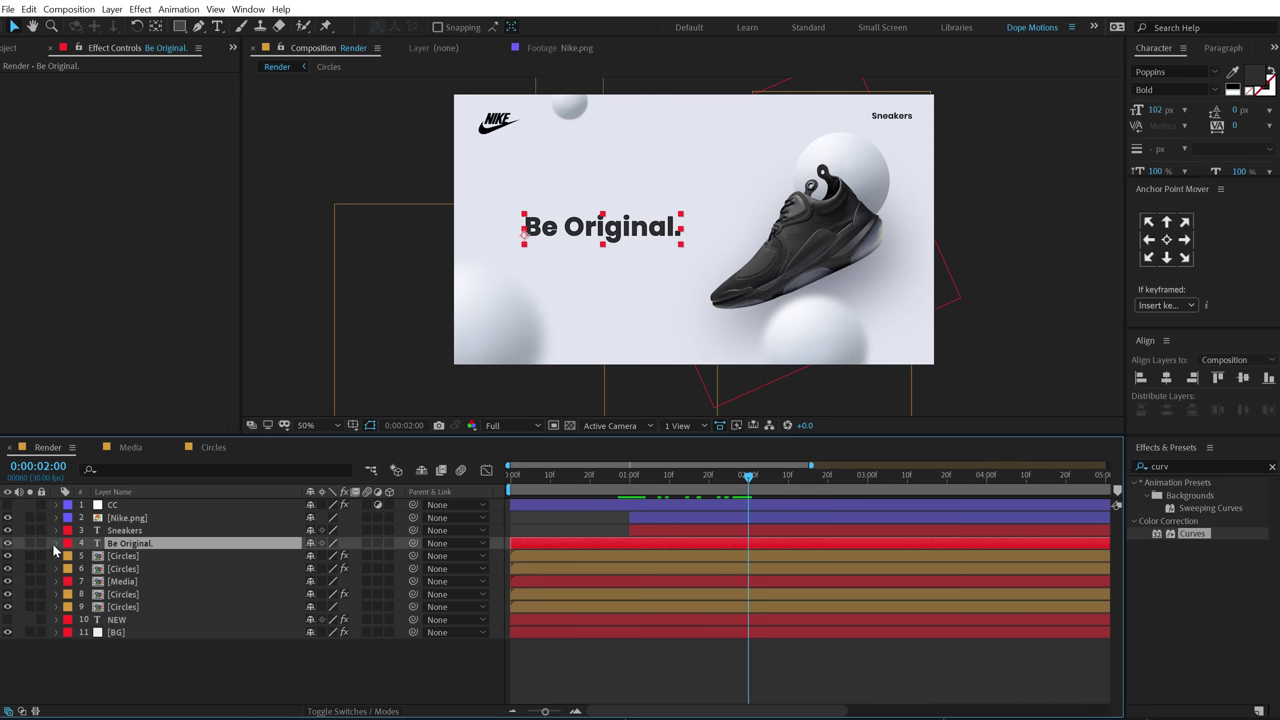
left_click(56, 543)
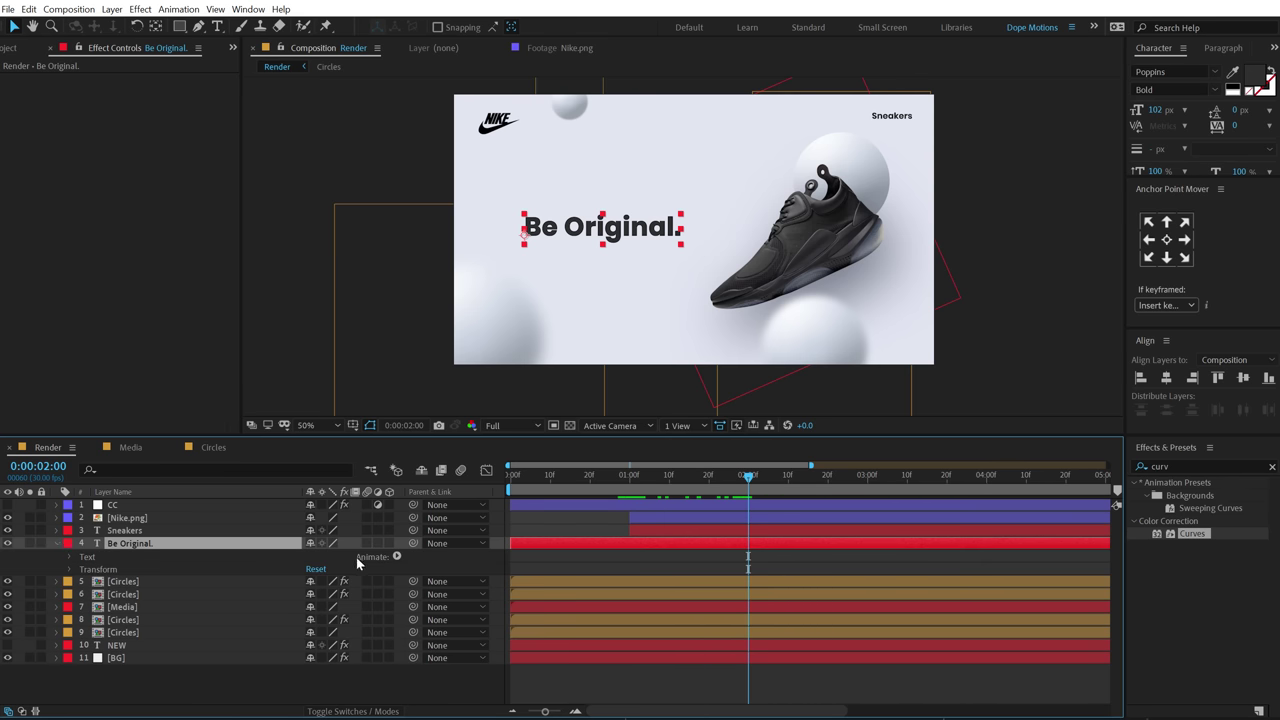
left_click(396, 556)
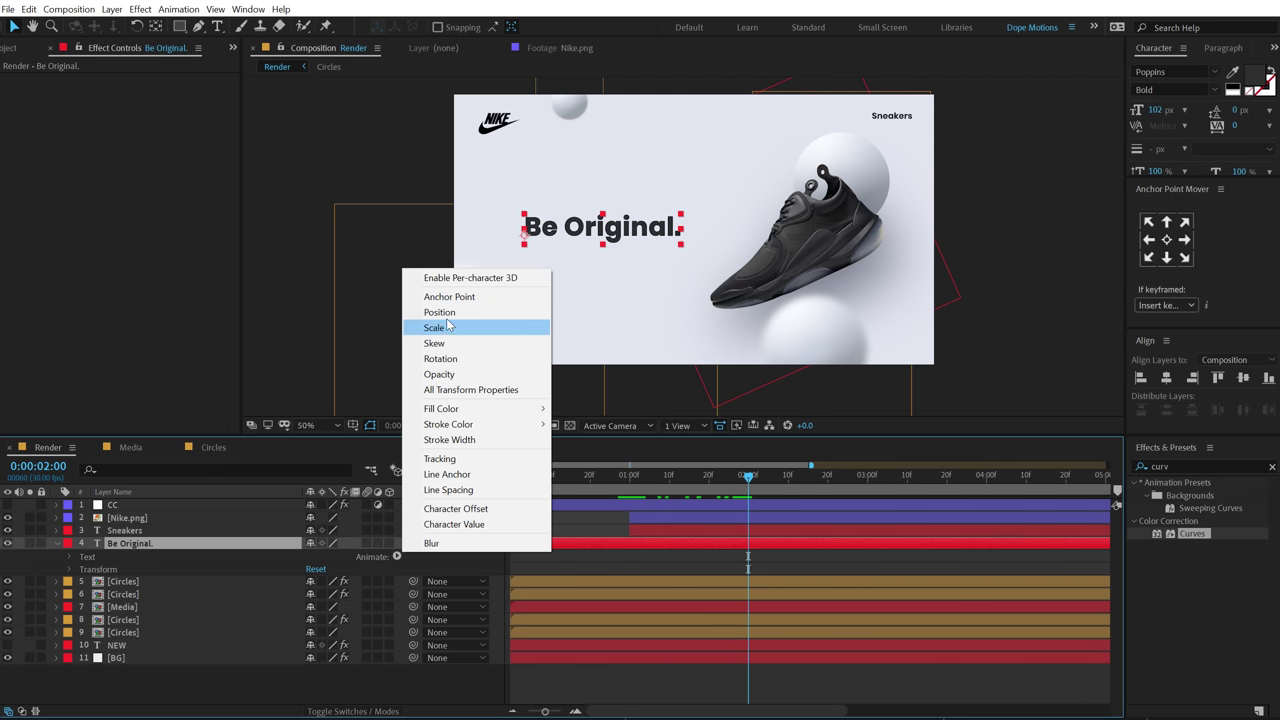
left_click(441, 312)
- Add Opacity to the animator, with Position offset 0,60 and Opacity 0%
left_click(396, 608)
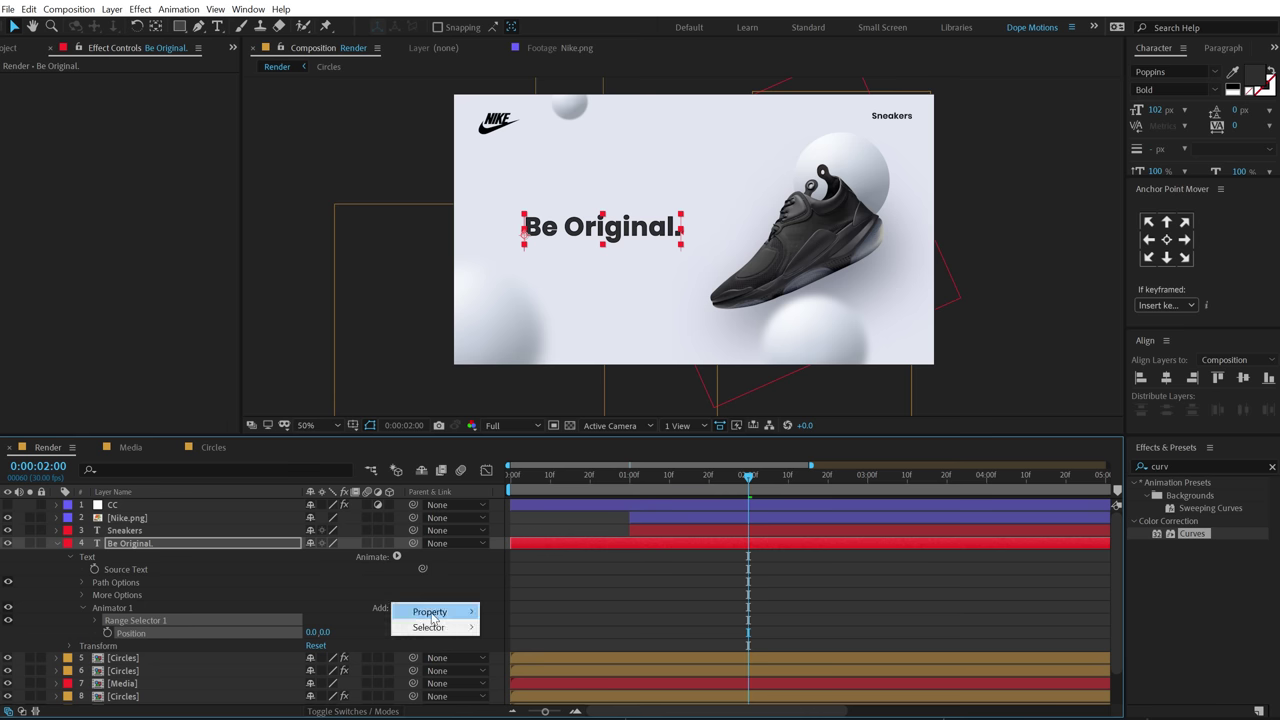
mouse_move(435, 613)
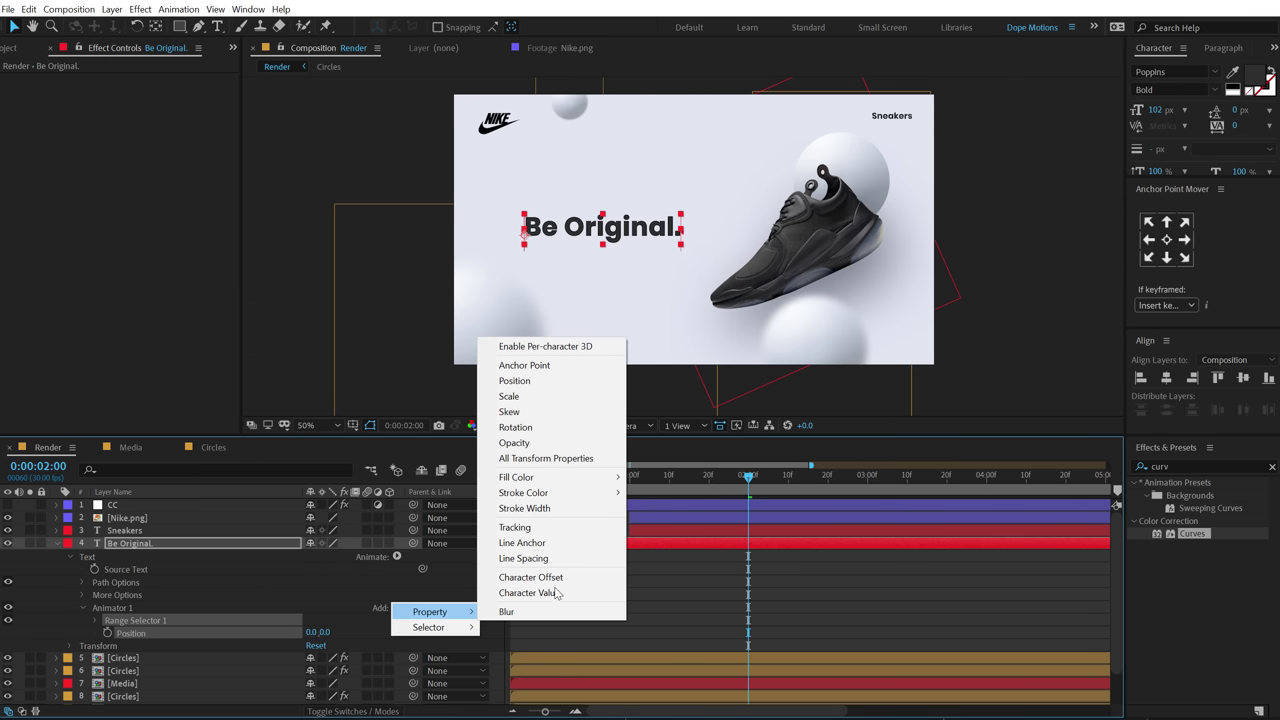
left_click(533, 444)
left_click_drag(322, 632, 340, 632)
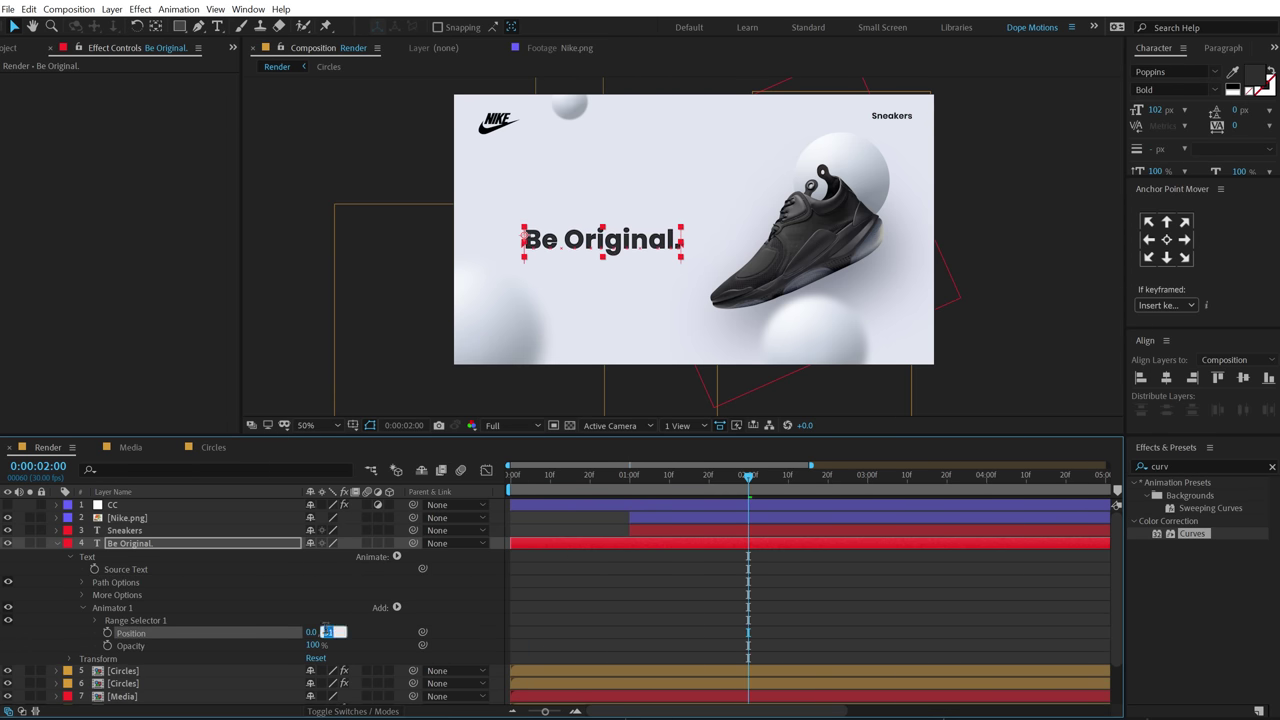
key("Return")
left_click_drag(313, 646, 70, 638)
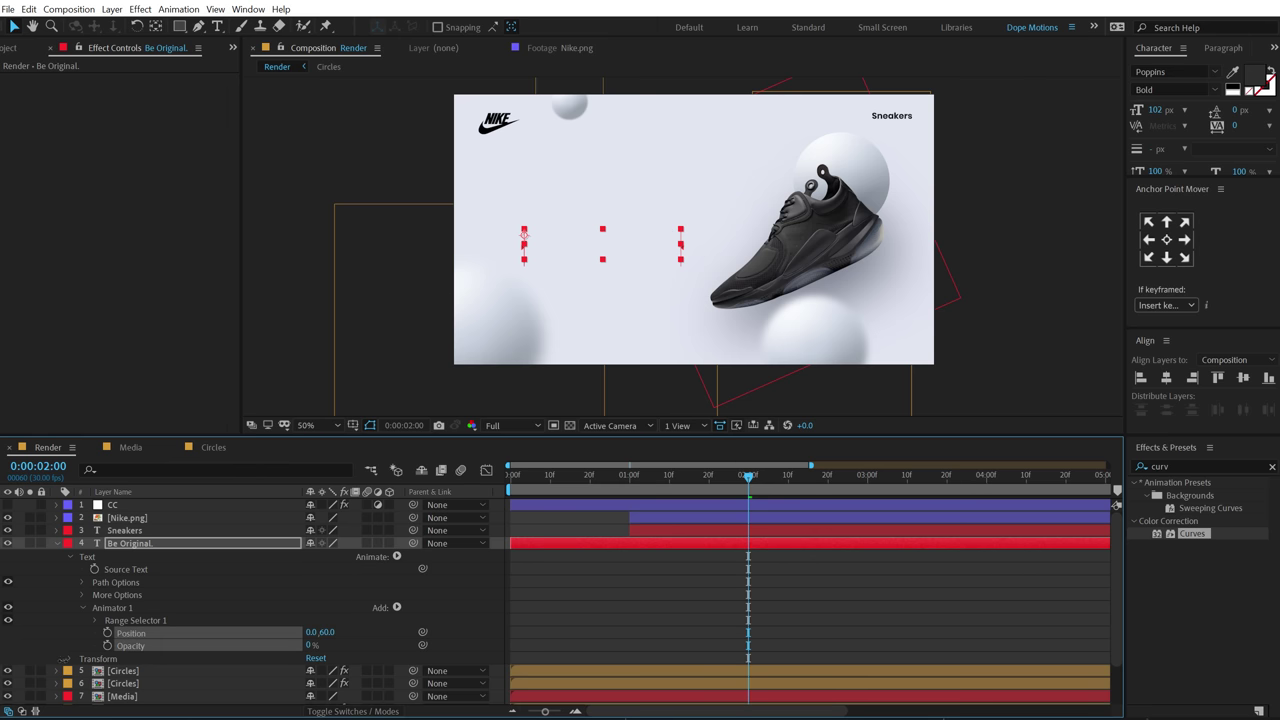
- Keyframe the Range Selector Offset at 100% at 2:00, then return to 1:00
scroll(176, 588, "down", 1)
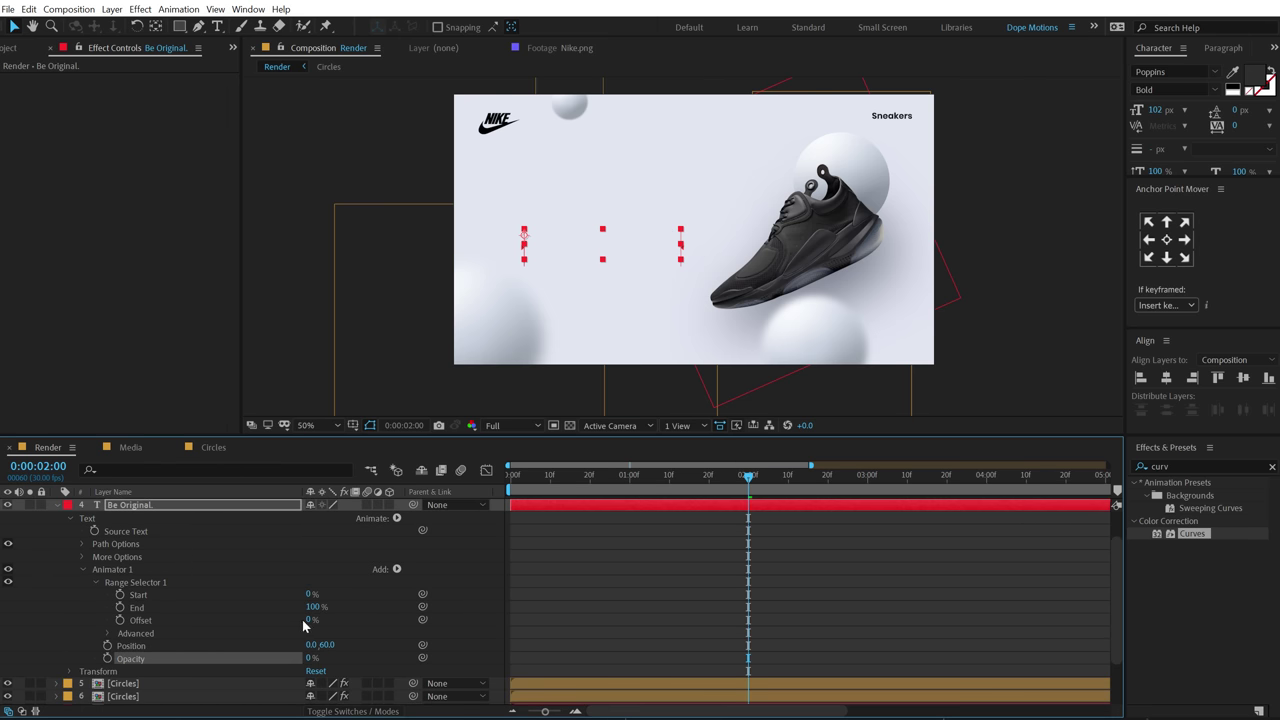
left_click_drag(311, 622, 400, 622)
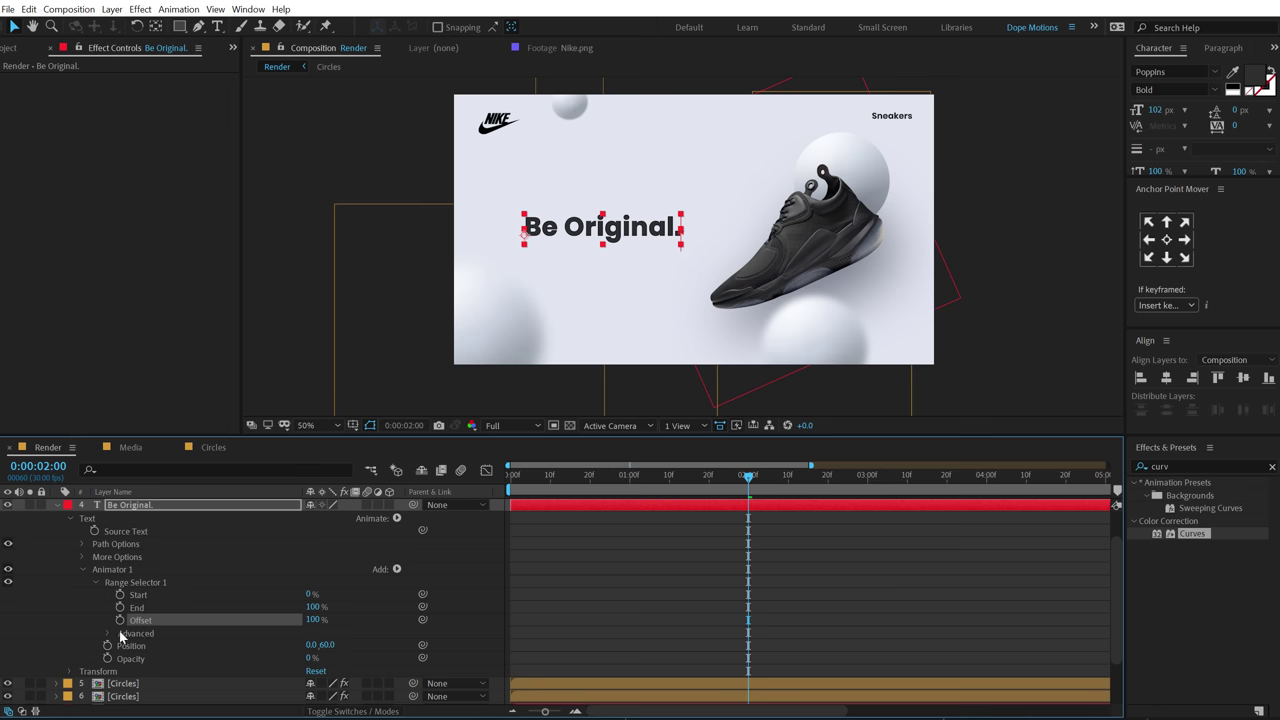
left_click_drag(707, 487, 630, 487)
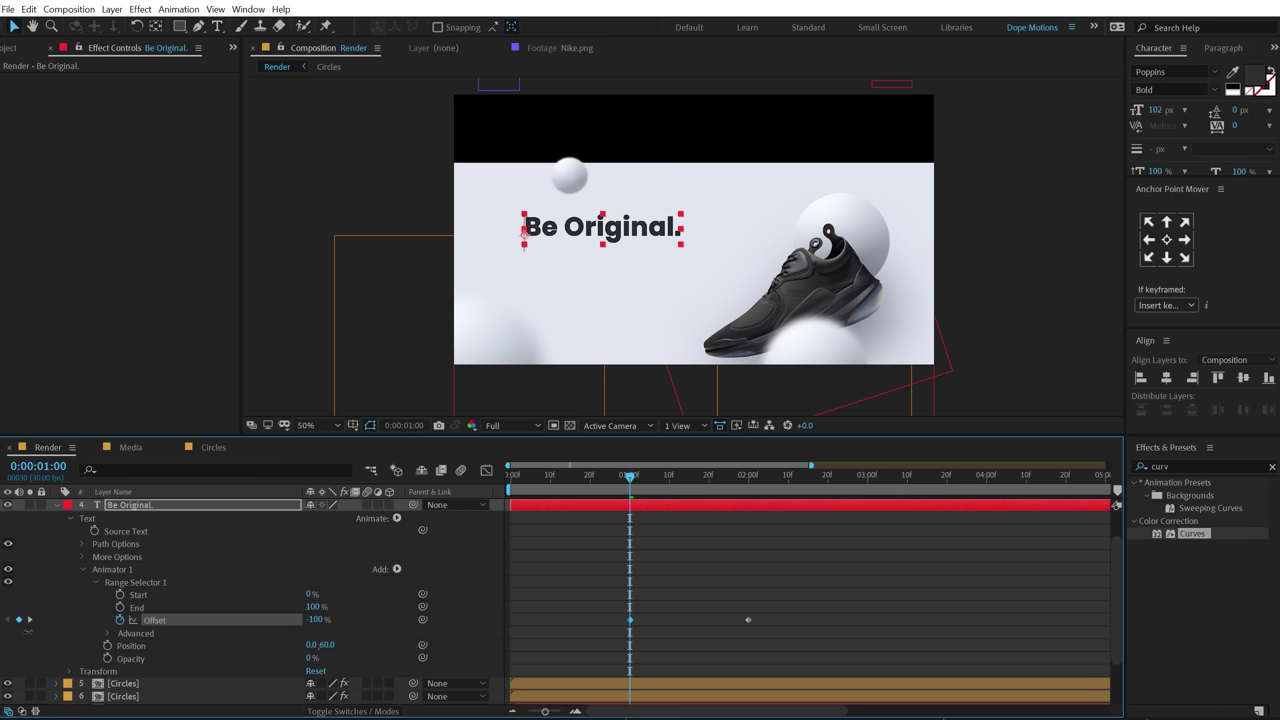
- Set the Range Selector to Ramp Up with Ease High 30% and Ease Low 100%, then scrub to check
left_click(108, 633)
scroll(212, 568, "down", 2)
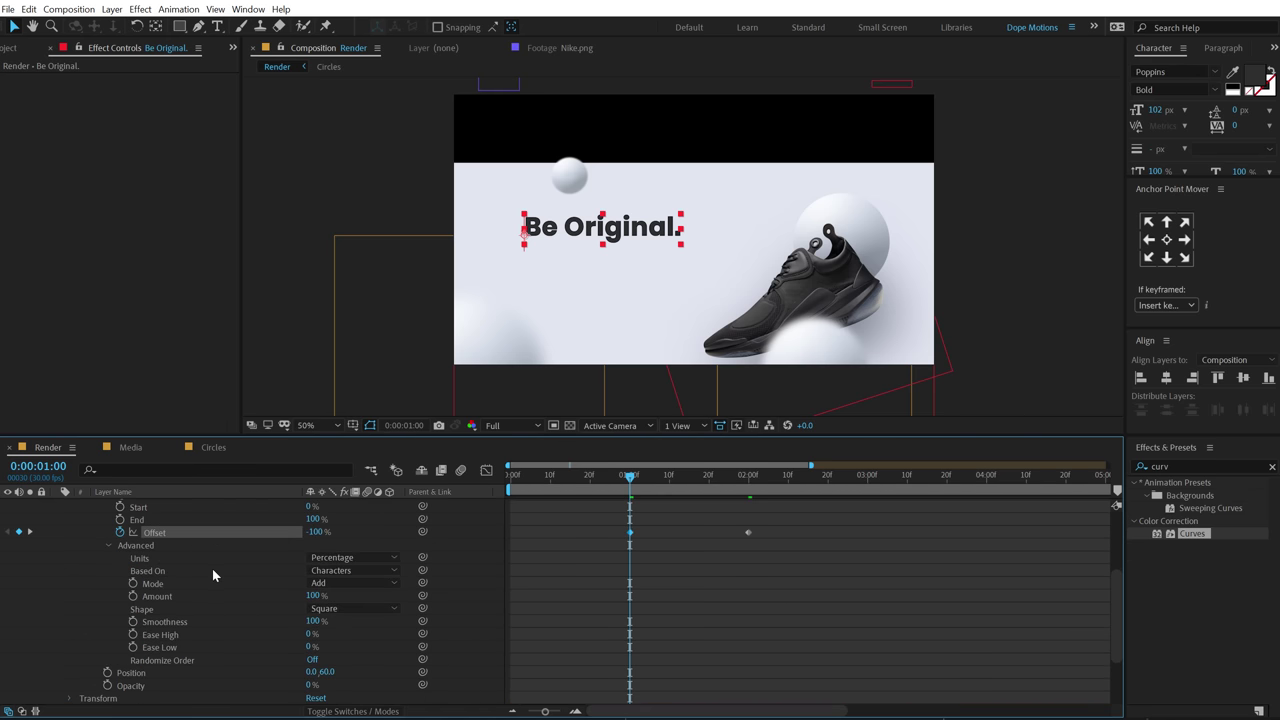
left_click(345, 610)
left_click(357, 640)
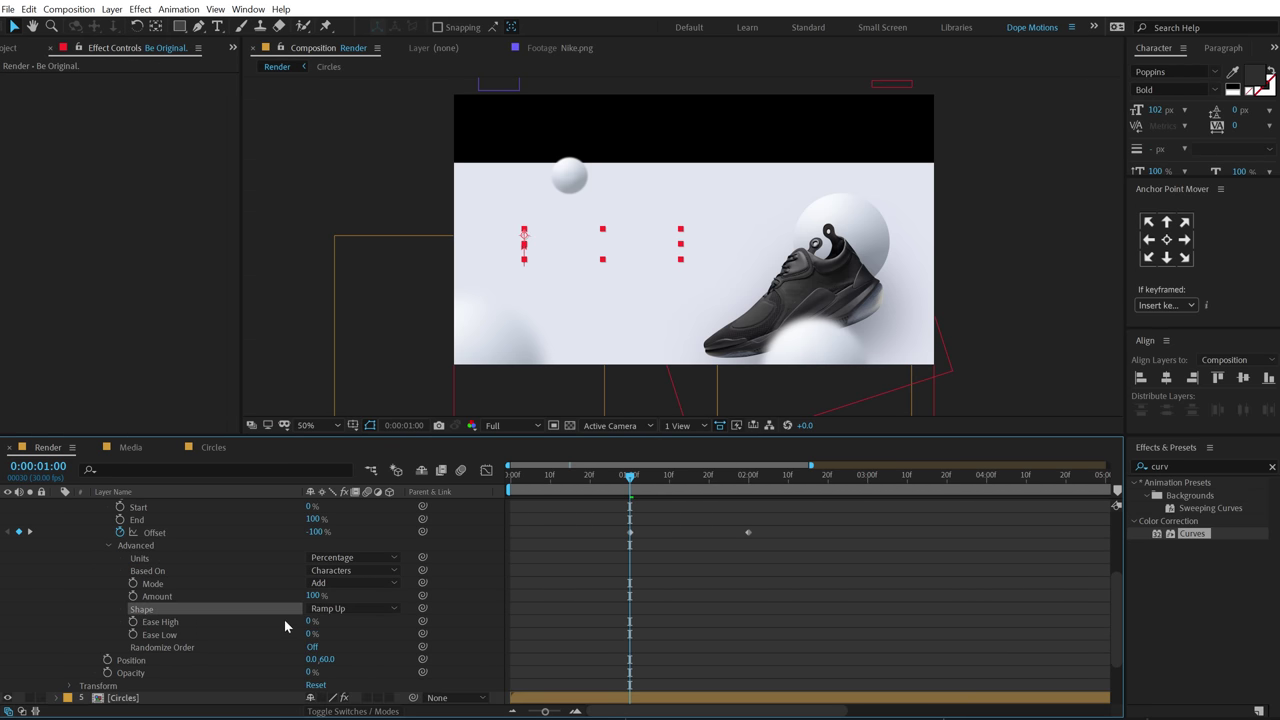
key("Return")
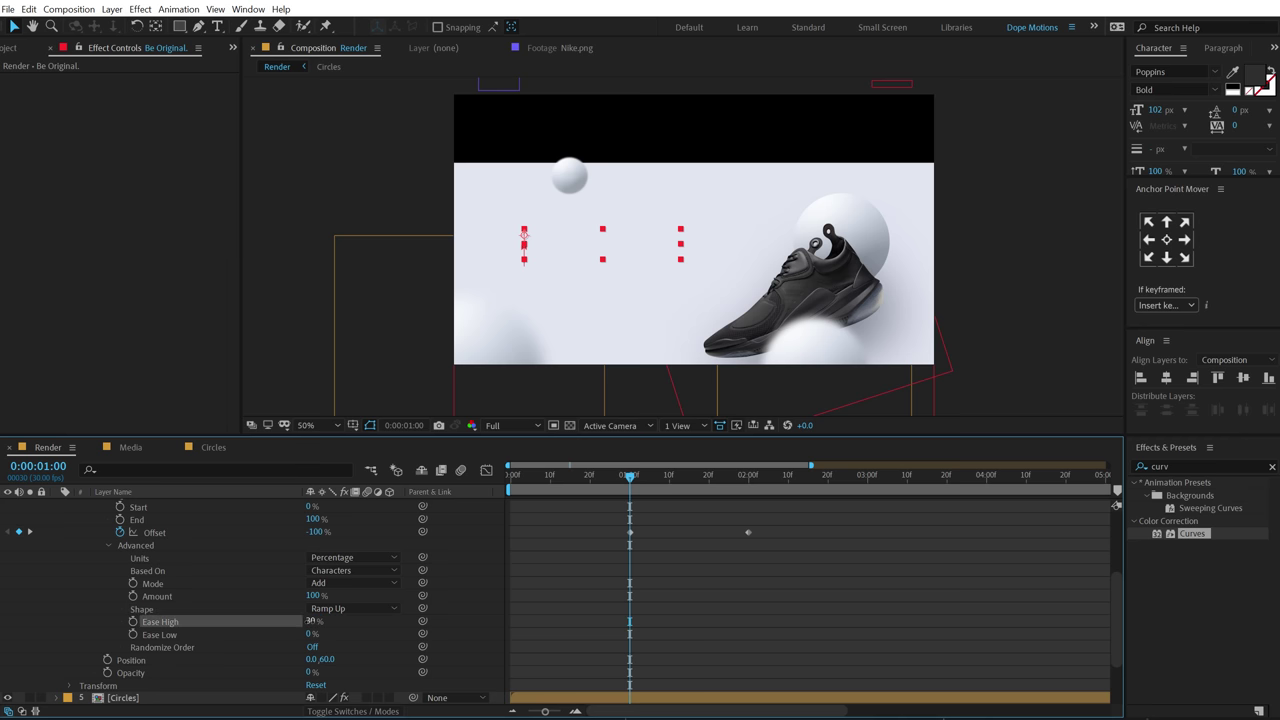
left_click_drag(310, 634, 343, 634)
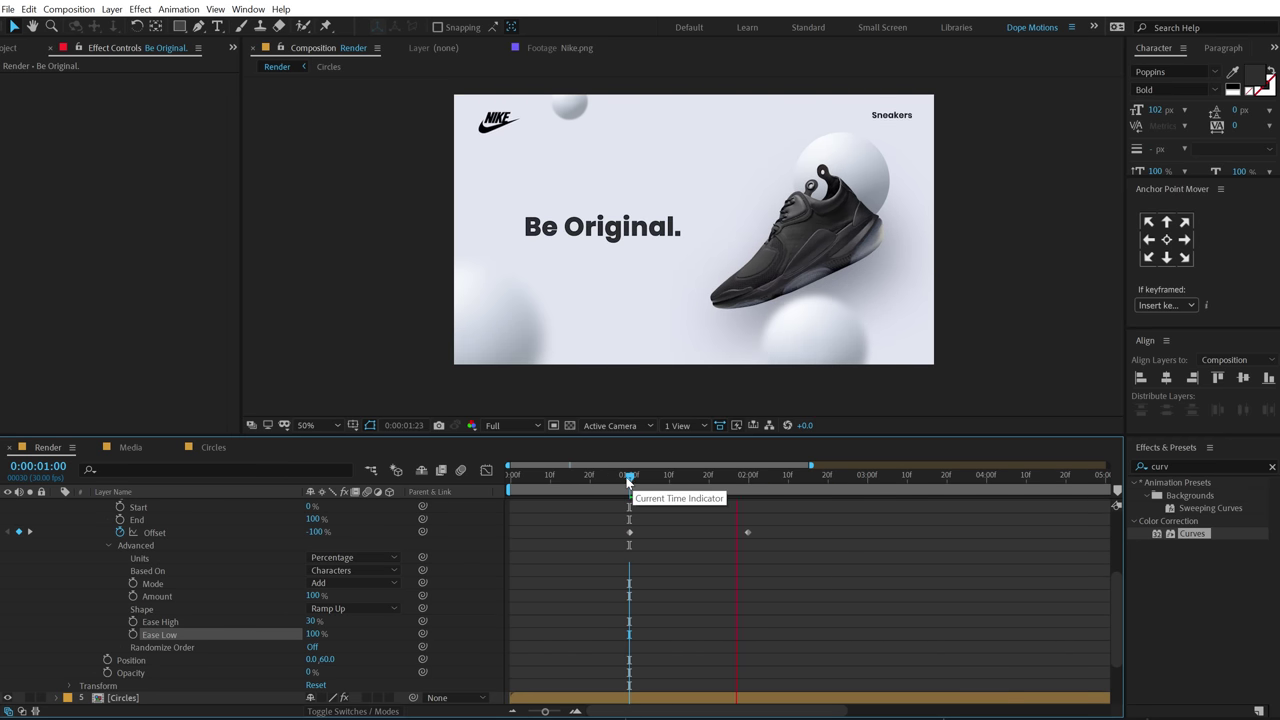
left_click_drag(628, 481, 746, 484)
scroll(63, 562, "up", 3)
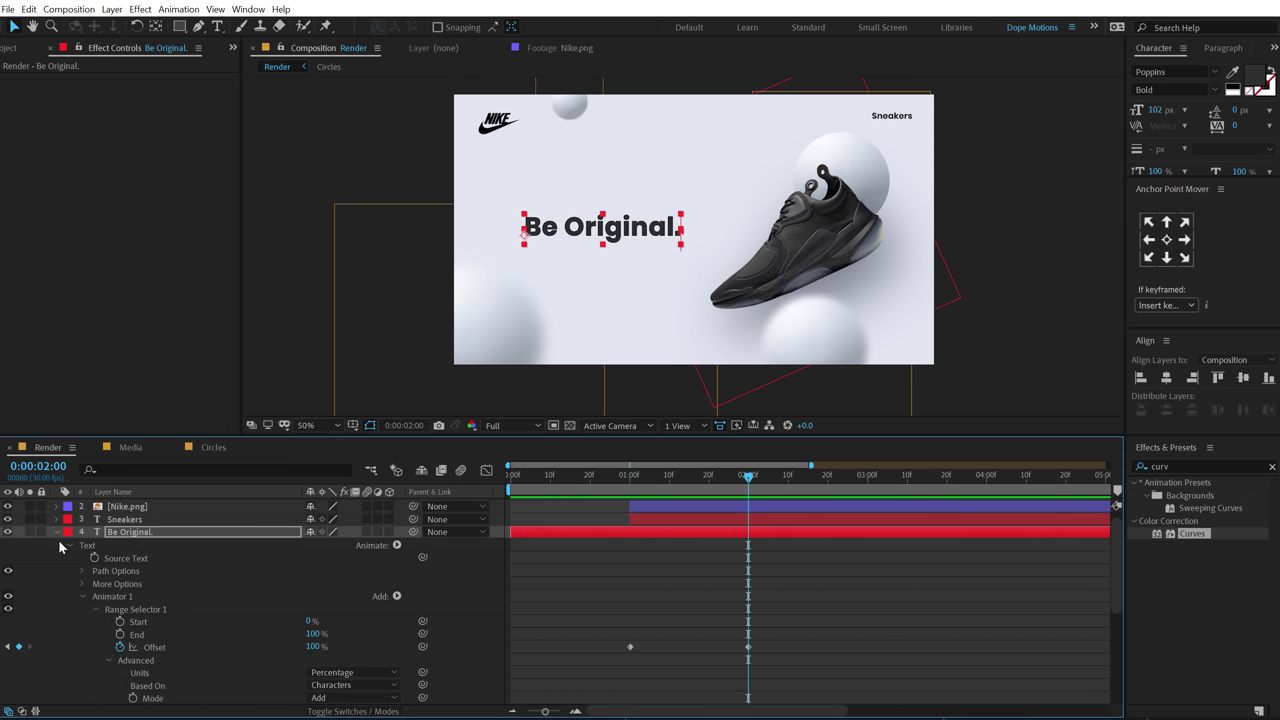
- Show the NEW layer and keyframe its Position and Opacity at 2:00
left_click(57, 533)
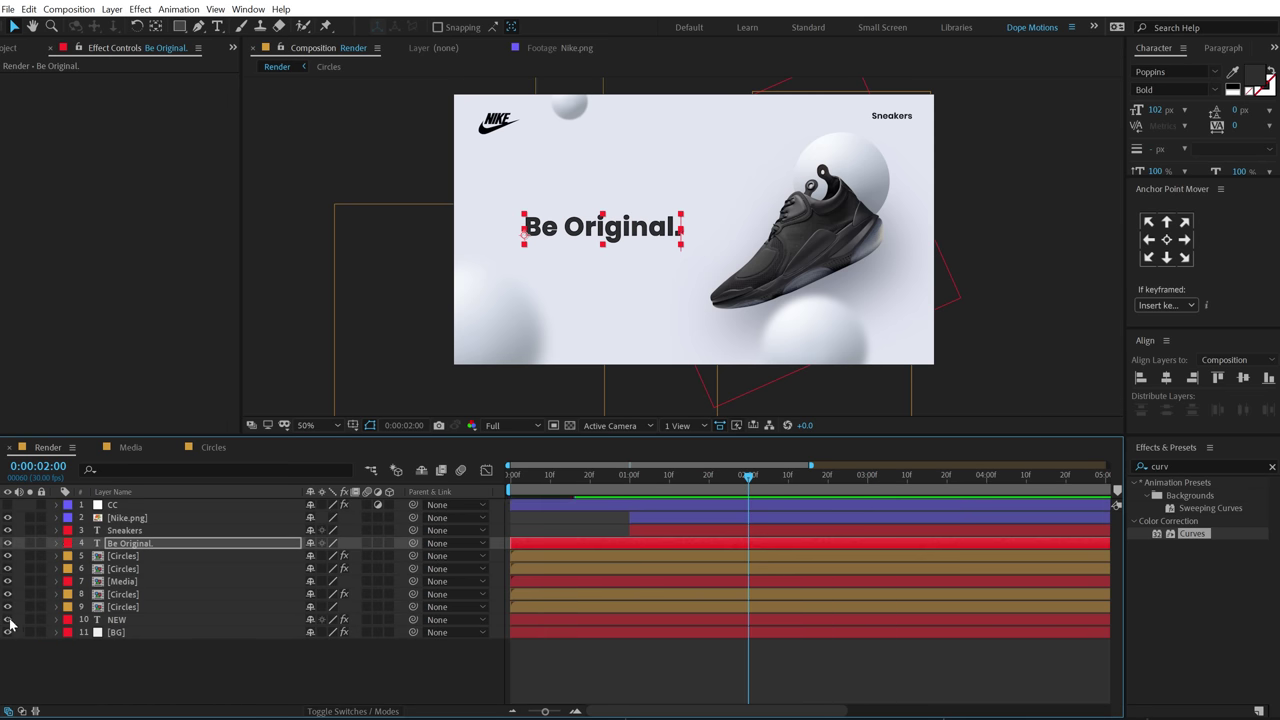
left_click(8, 620)
left_click(140, 622)
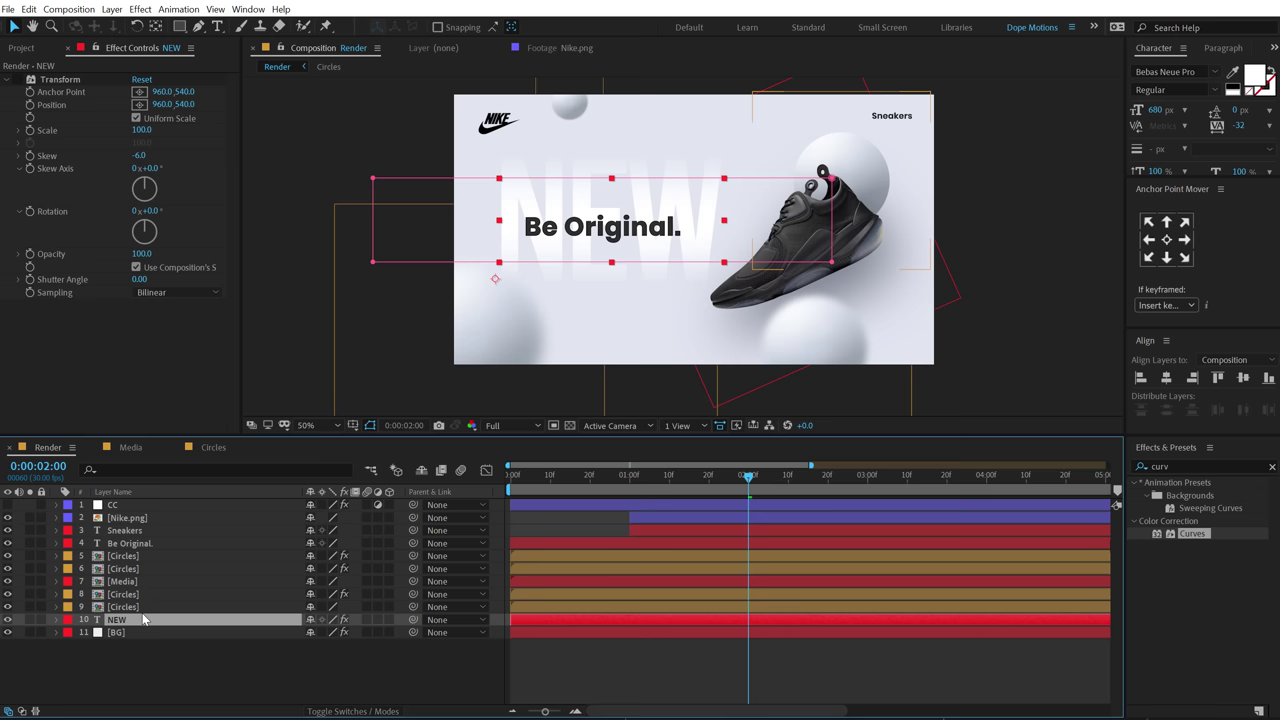
key("p")
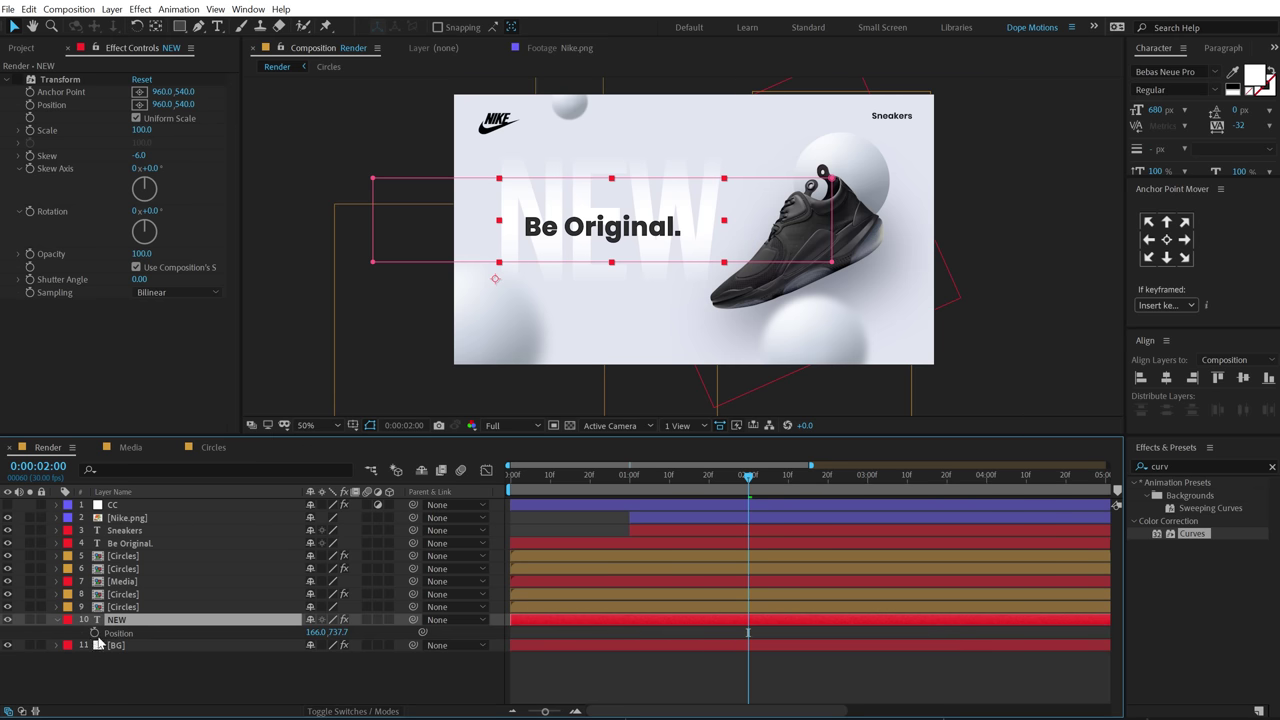
key("t")
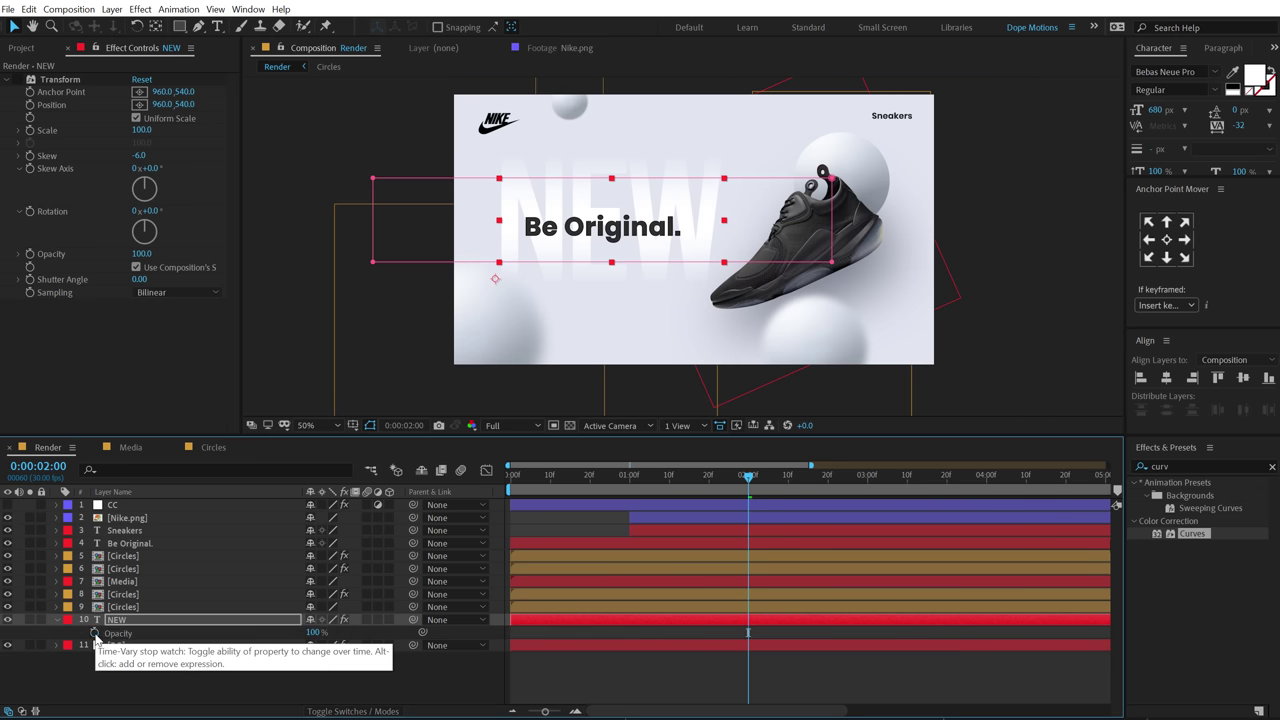
left_click(94, 634)
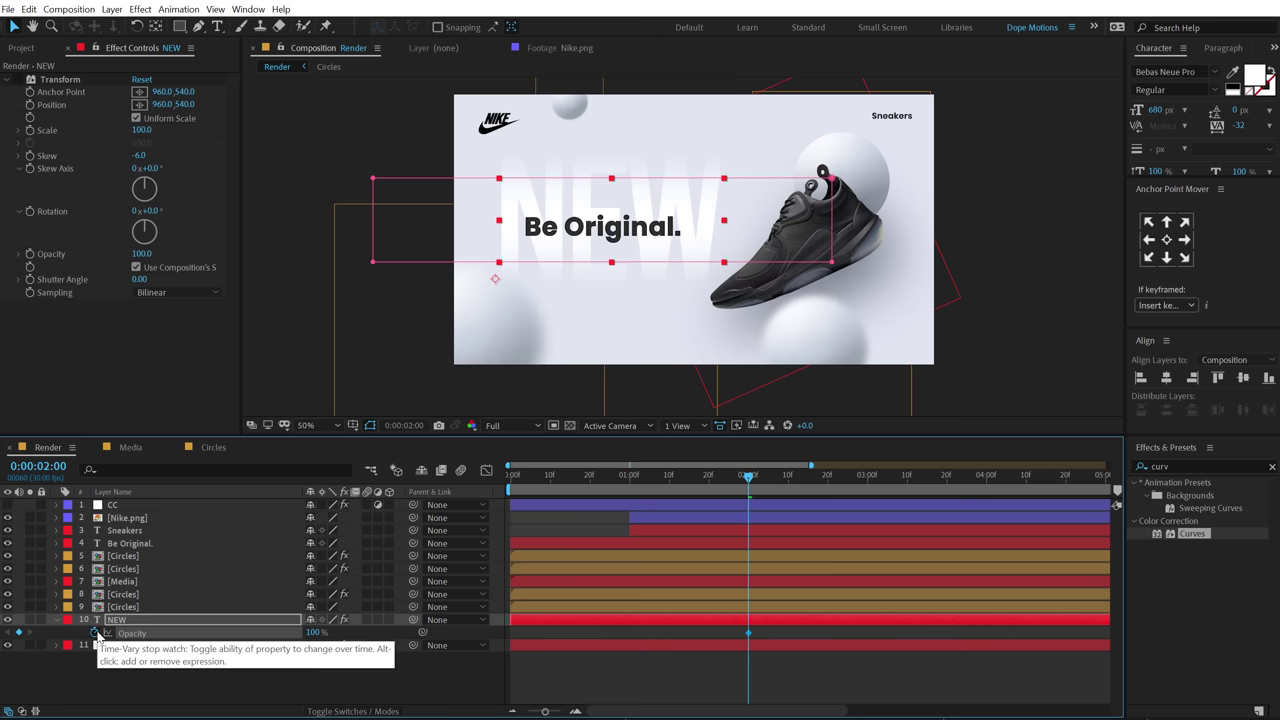
key("alt+shift+p")
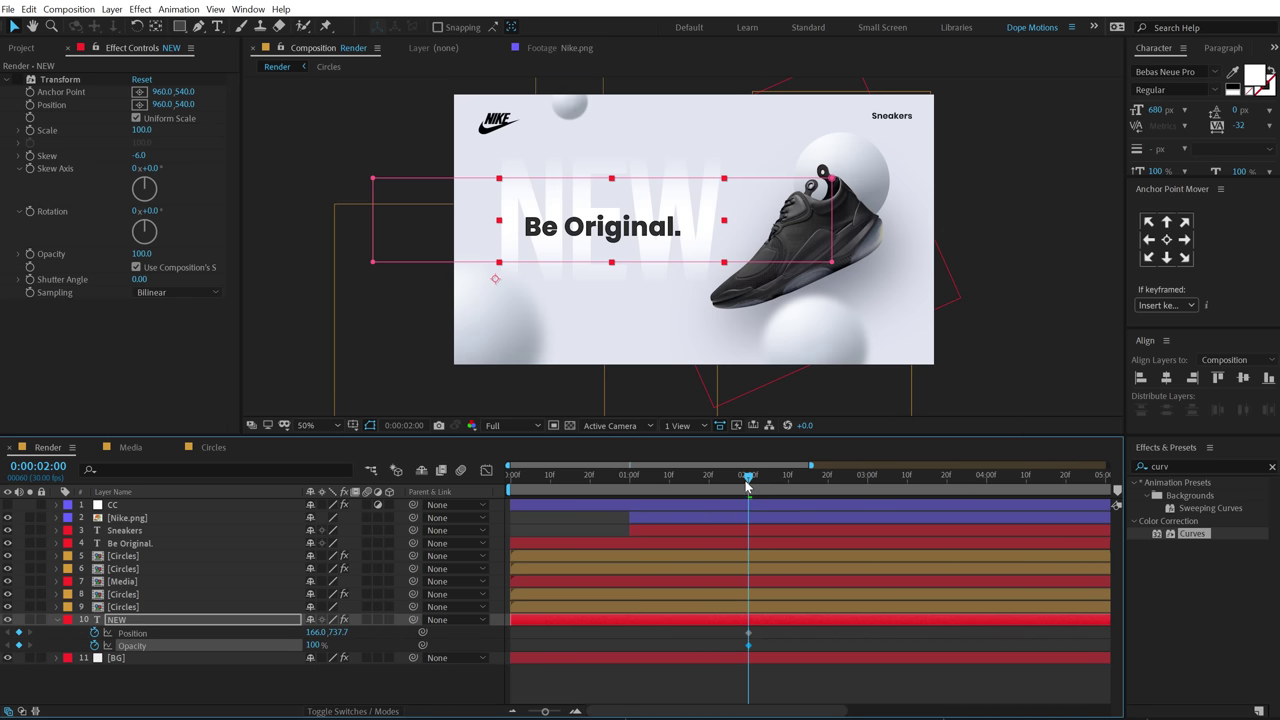
- At 1:10, set NEW's Opacity to 0% and lower it to Position Y 795.7
left_click_drag(748, 487, 668, 487)
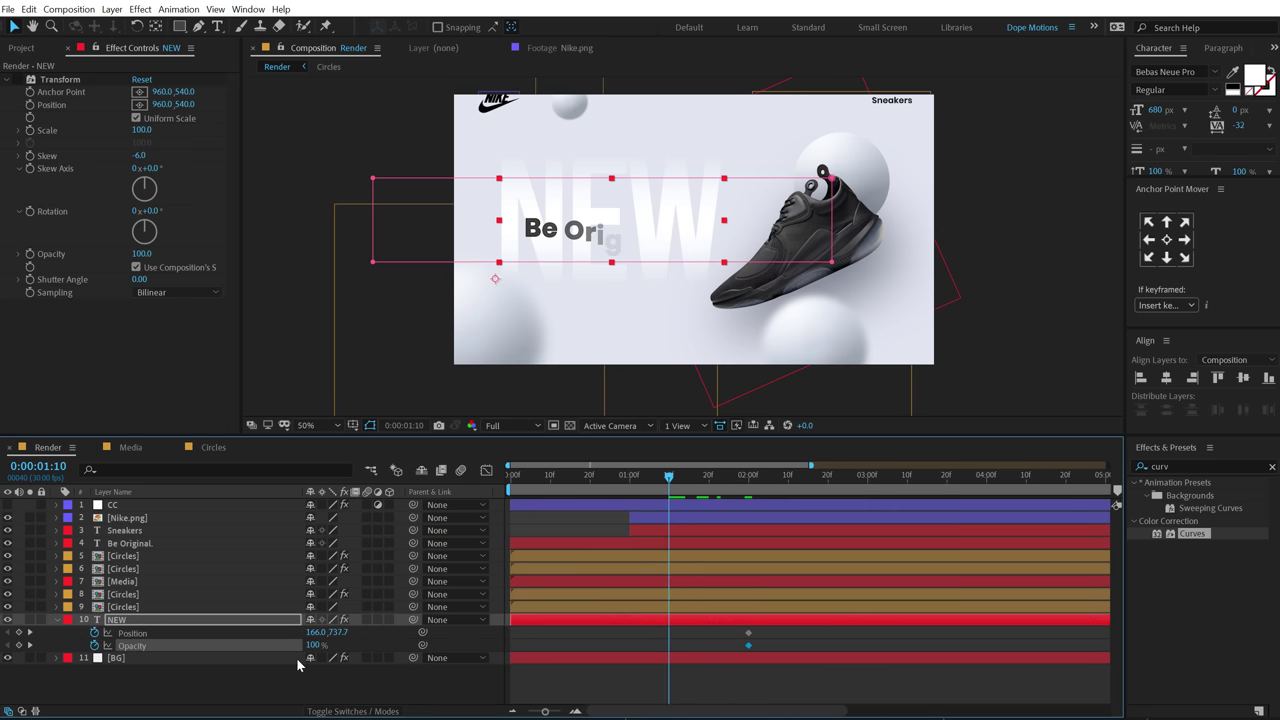
left_click(313, 645)
type("0")
key("Return")
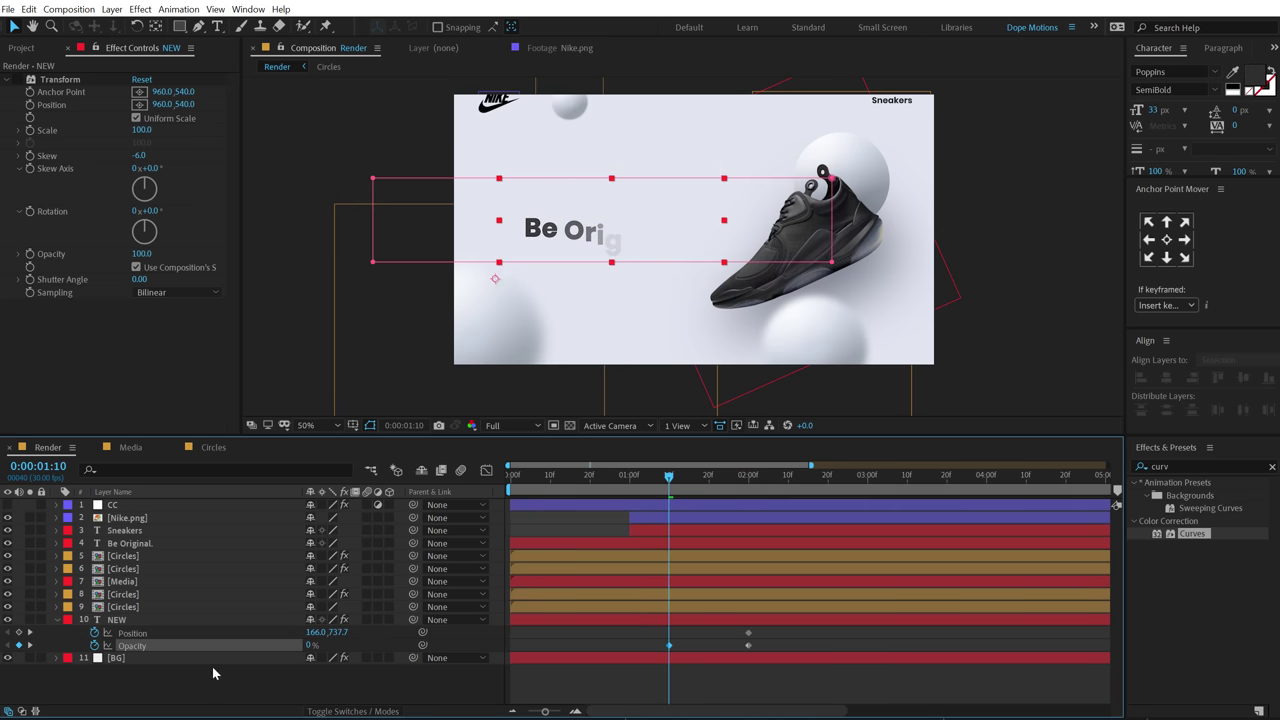
left_click_drag(340, 636, 385, 627)
left_click_drag(646, 638, 788, 649)
- Easy Ease NEW's keyframes, pull their end handles in the speed graph, and preview
right_click(748, 645)
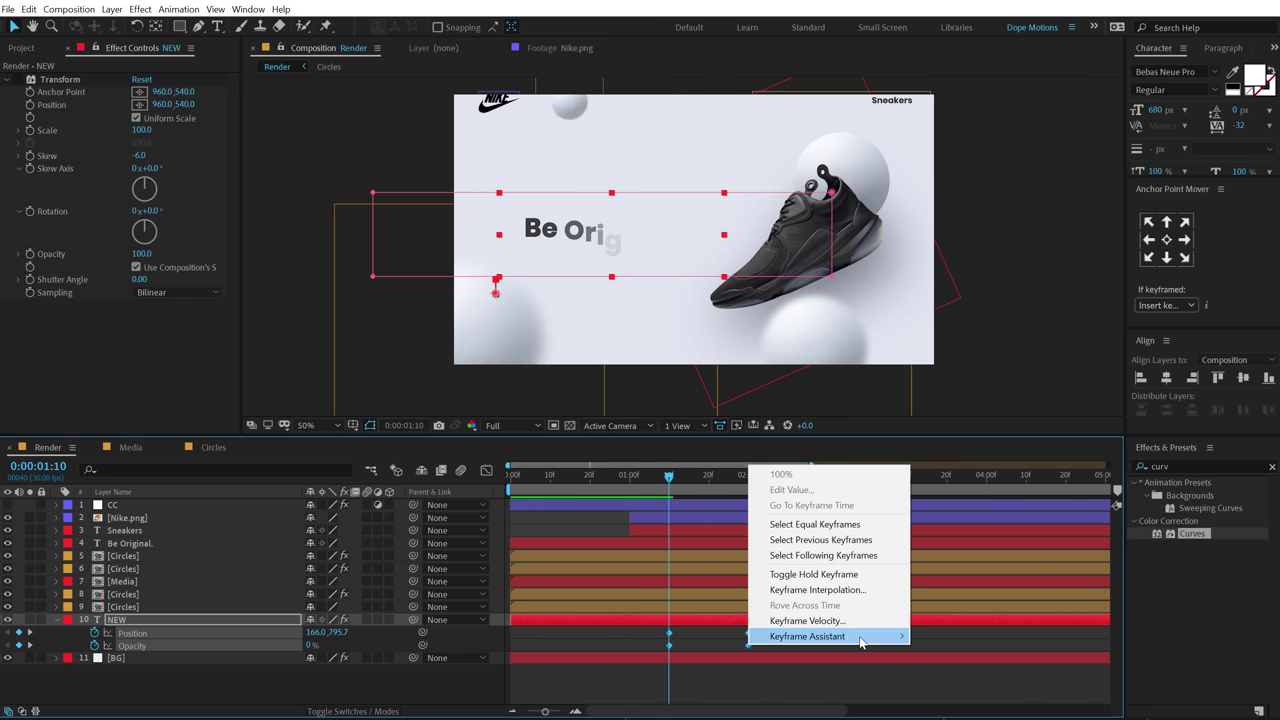
mouse_move(862, 638)
left_click(992, 545)
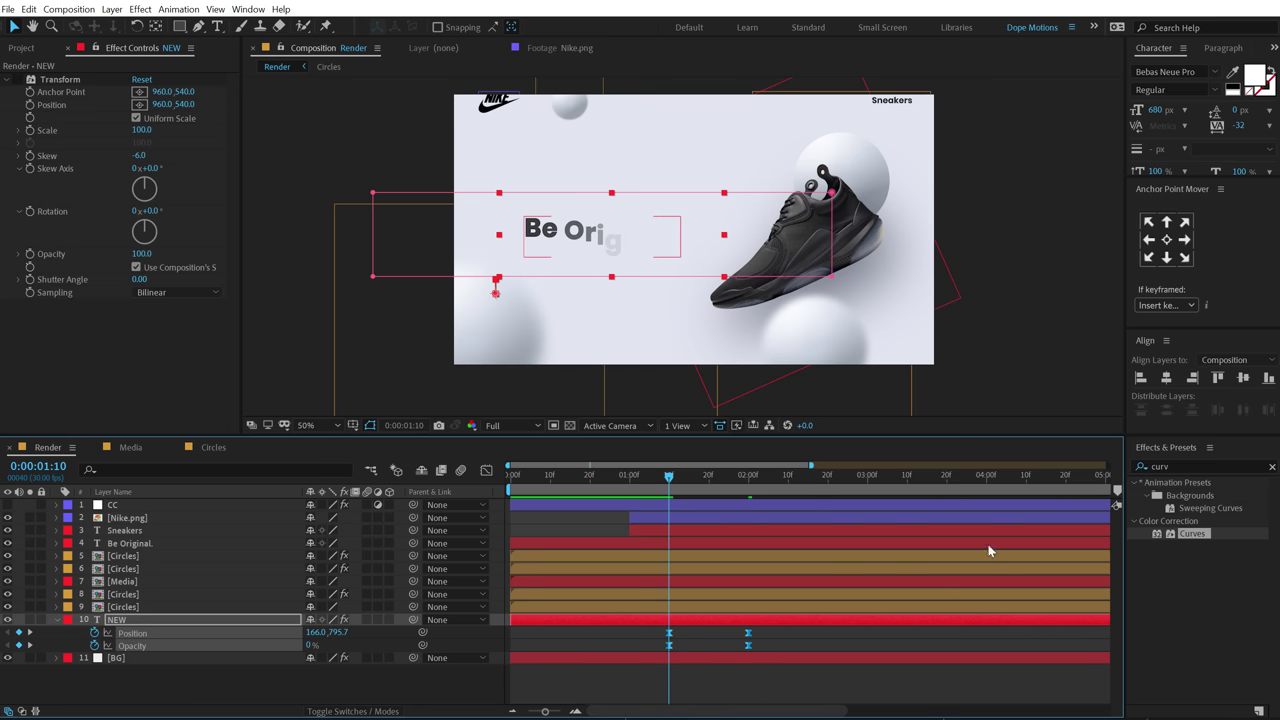
left_click(486, 472)
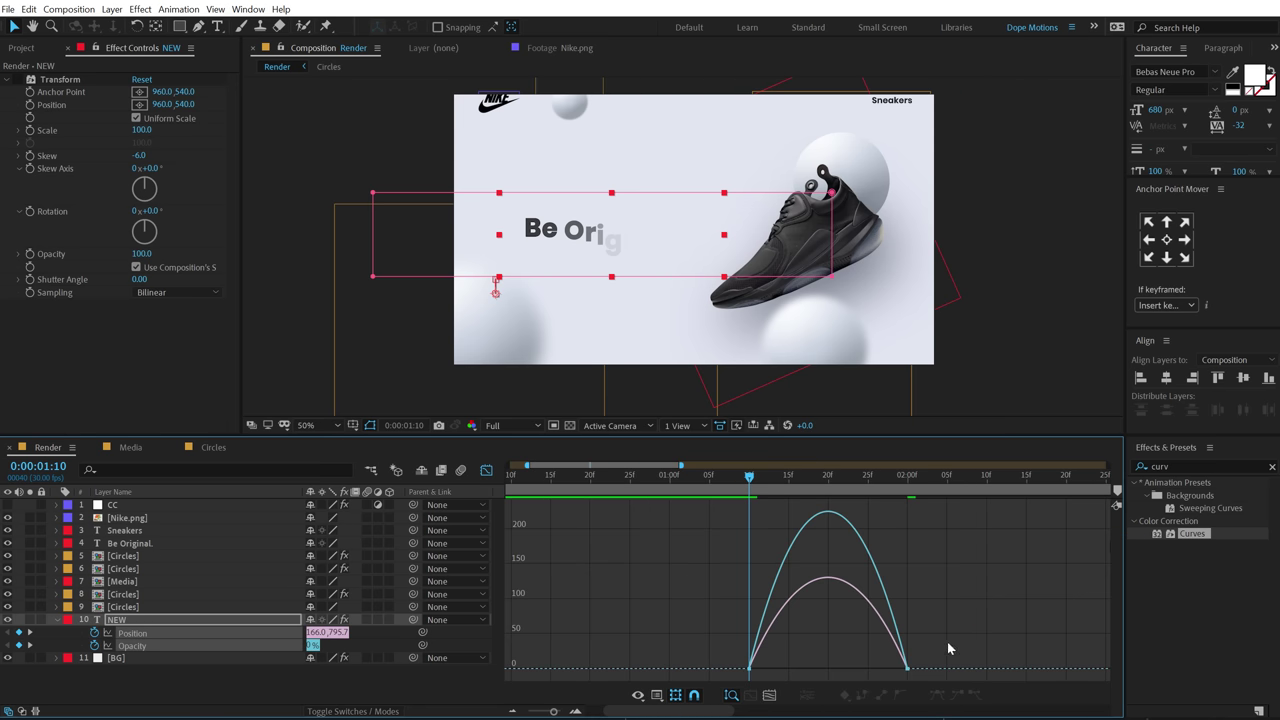
left_click_drag(949, 649, 827, 665)
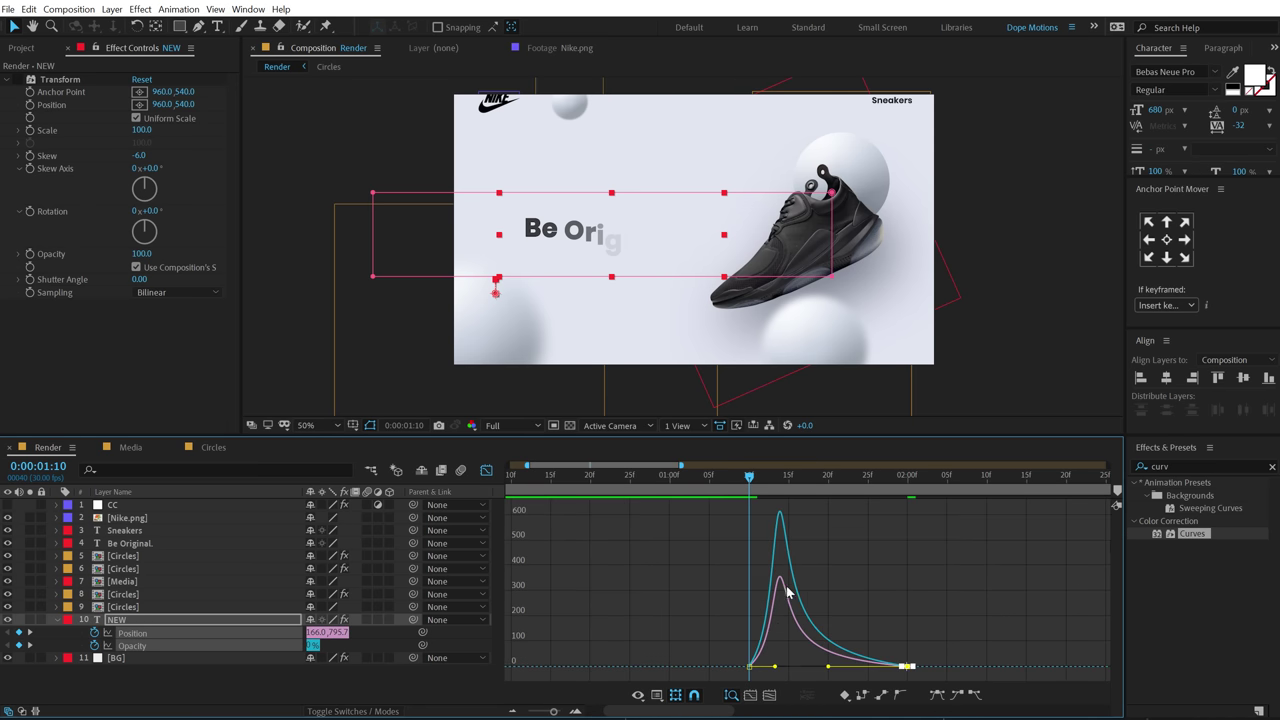
key("space")
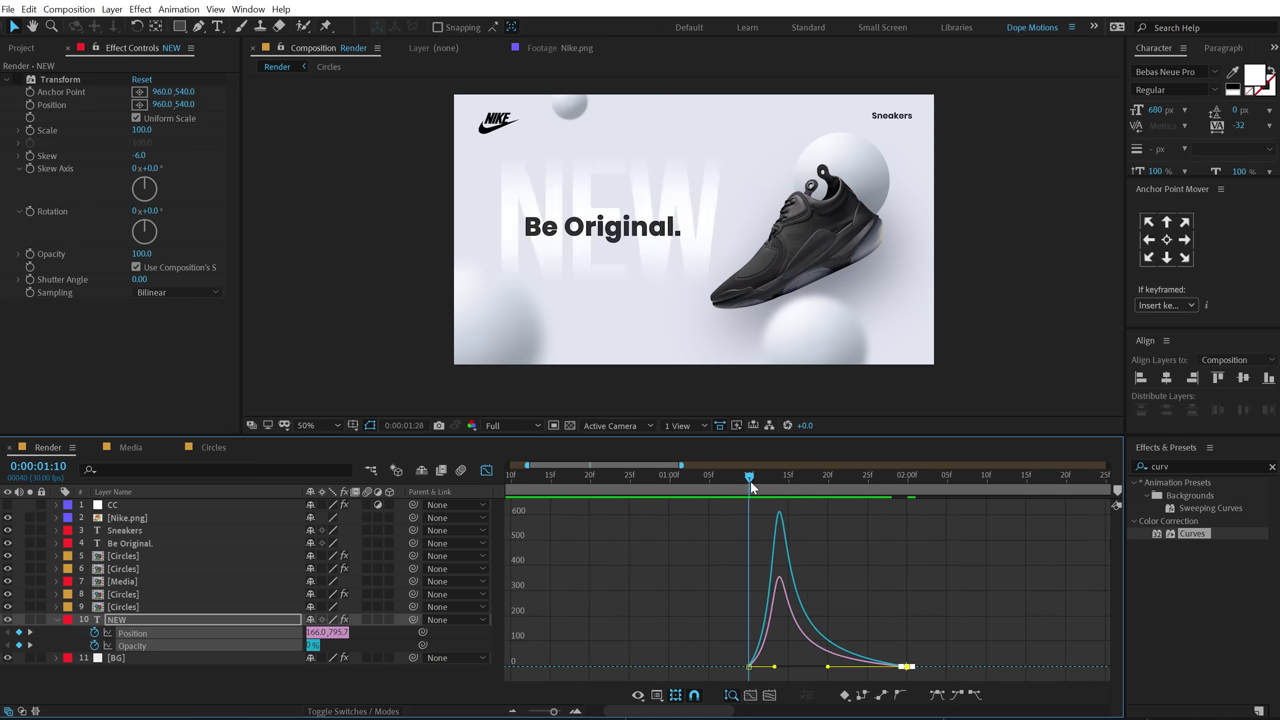
key("space")
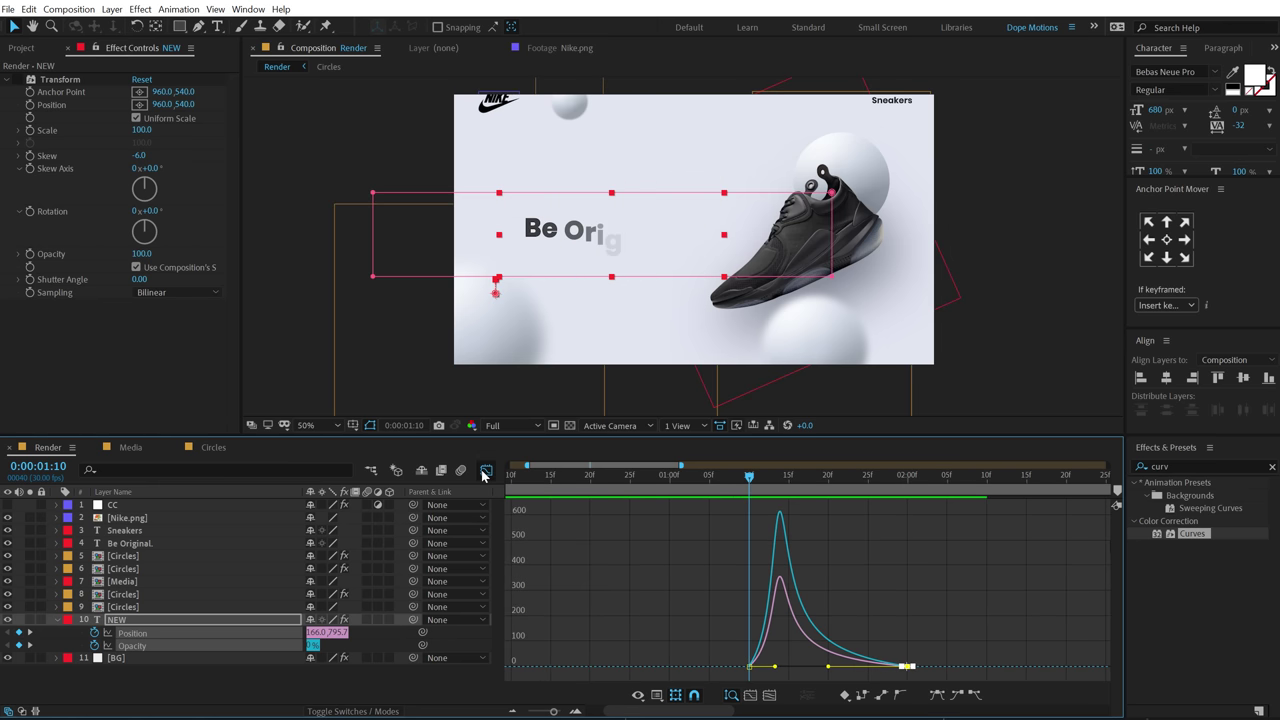
- Shift NEW's ending keyframes slightly later, preview the entrance, then collapse and deselect the layer
left_click(486, 470)
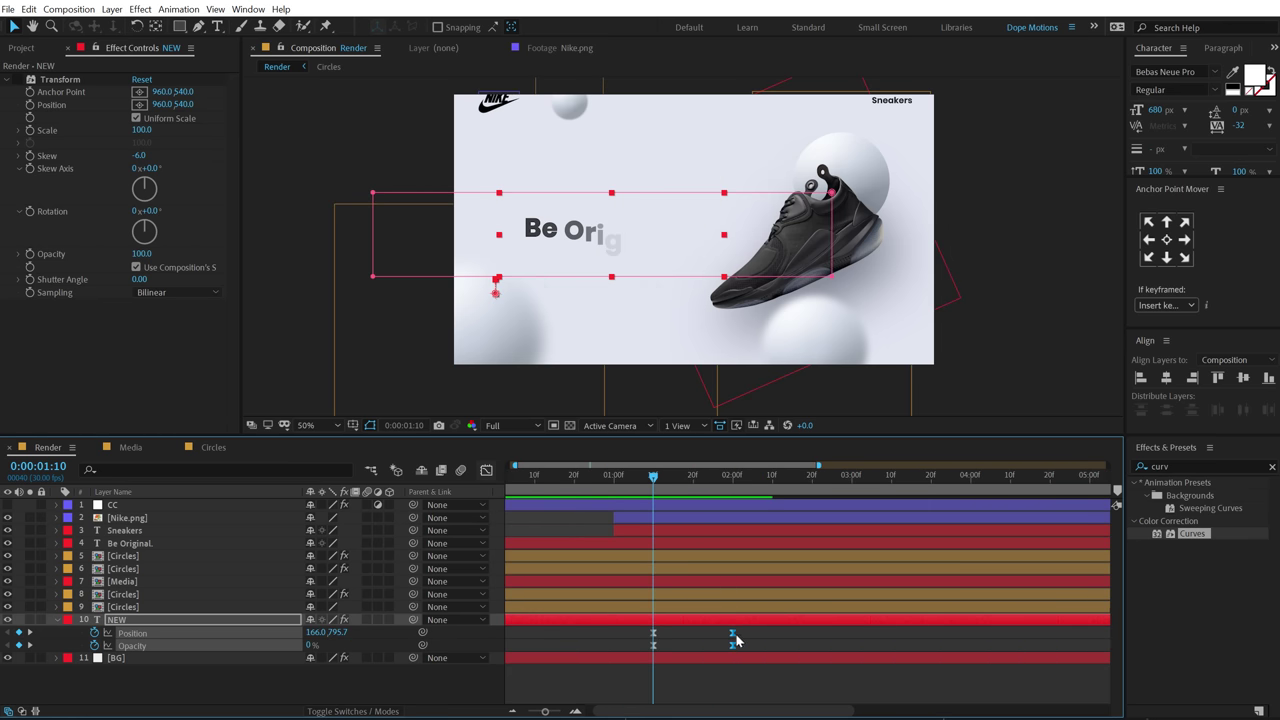
left_click_drag(735, 639, 781, 638)
key("space")
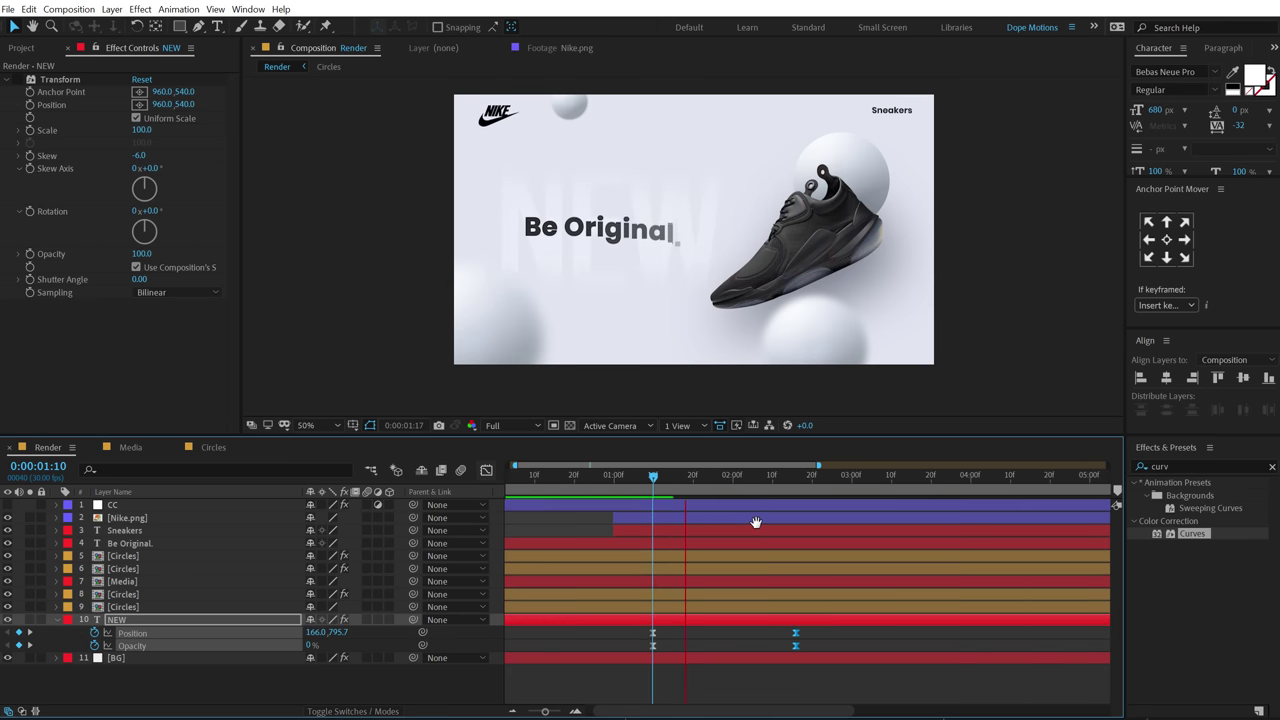
key("space")
key("space")
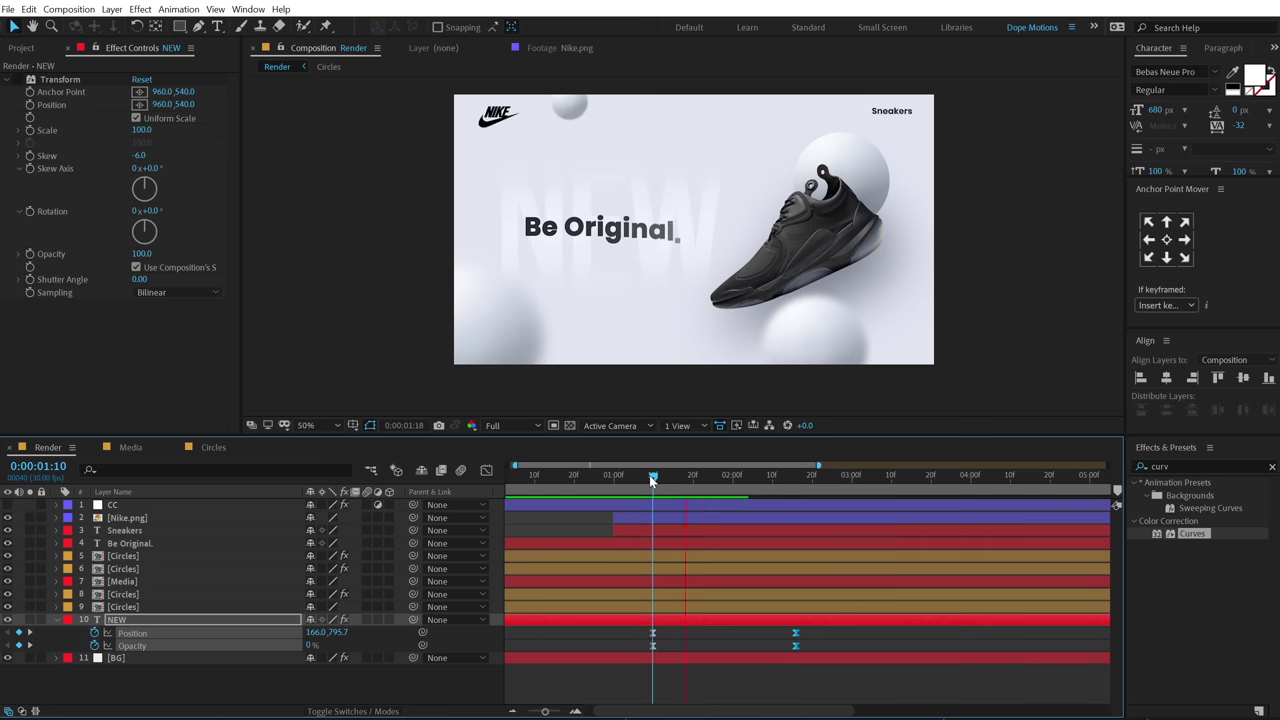
key("space")
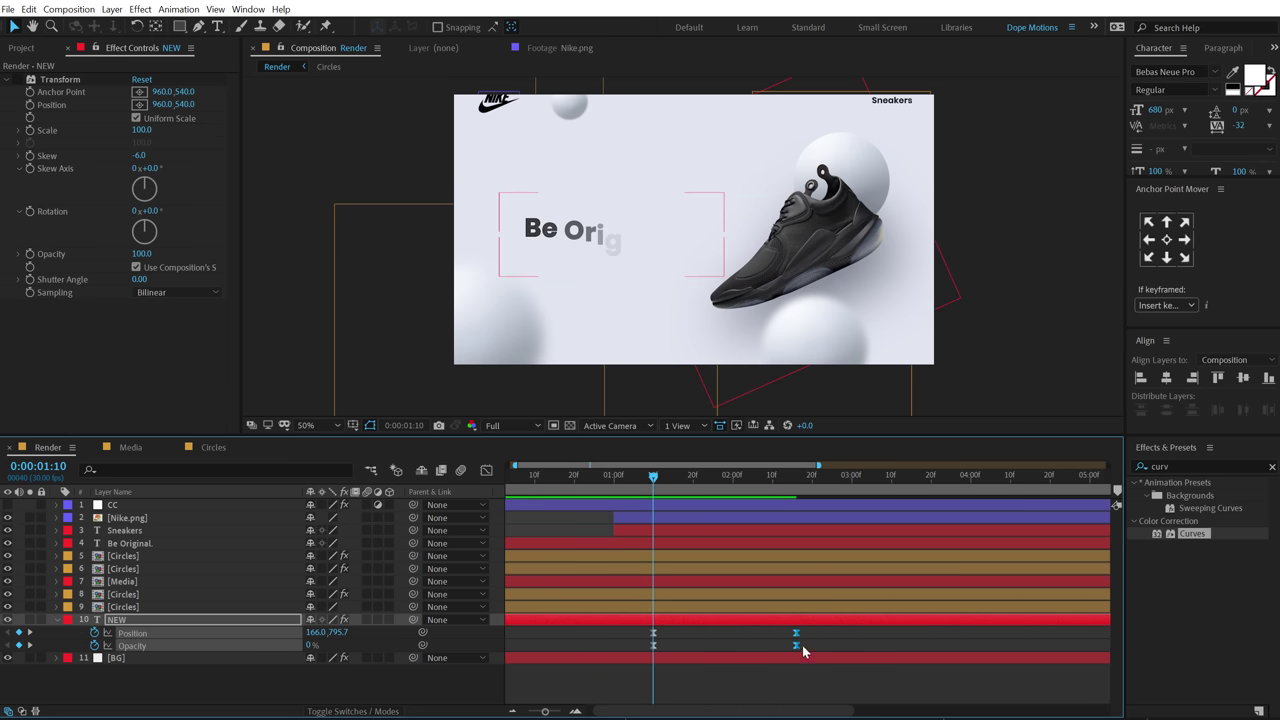
key("space")
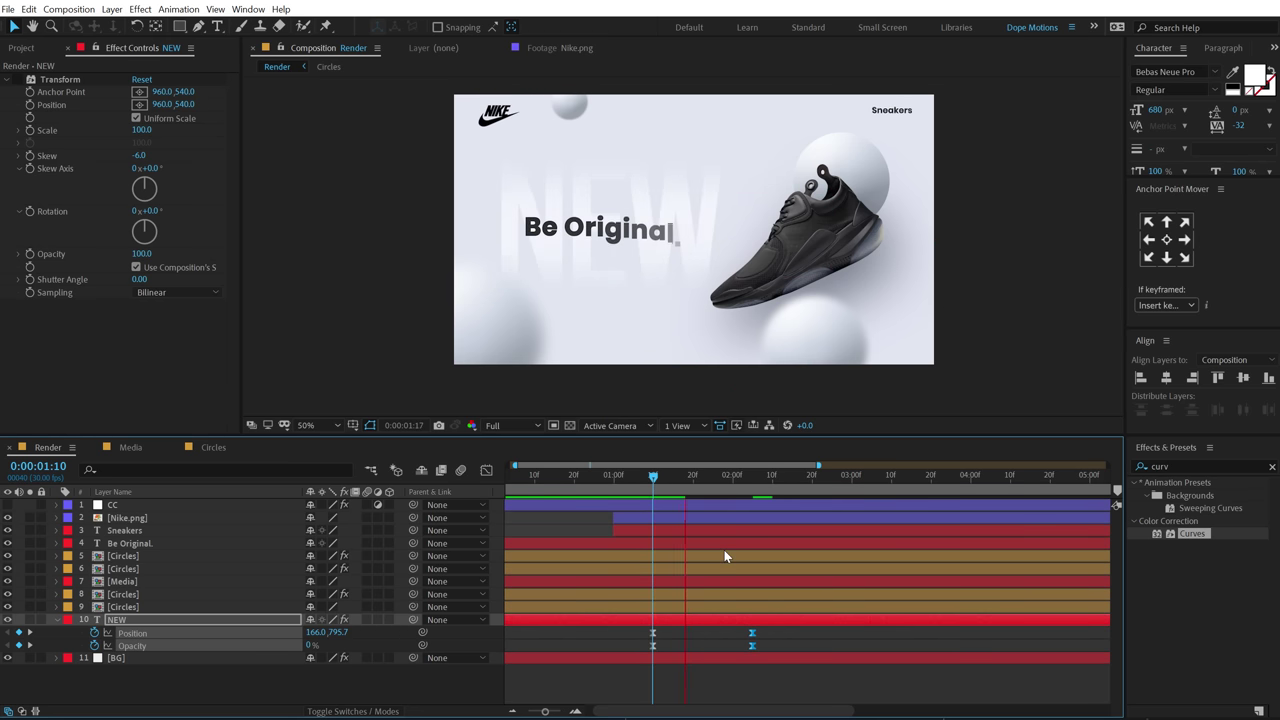
key("space")
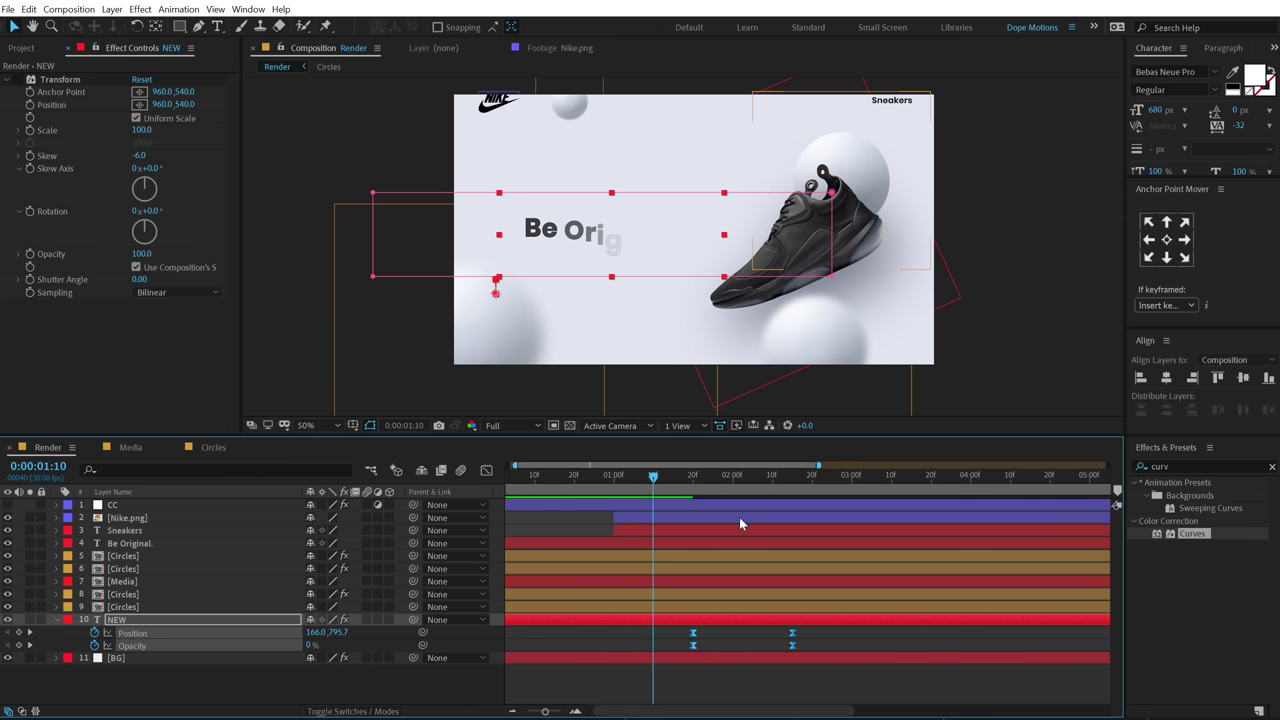
key("space")
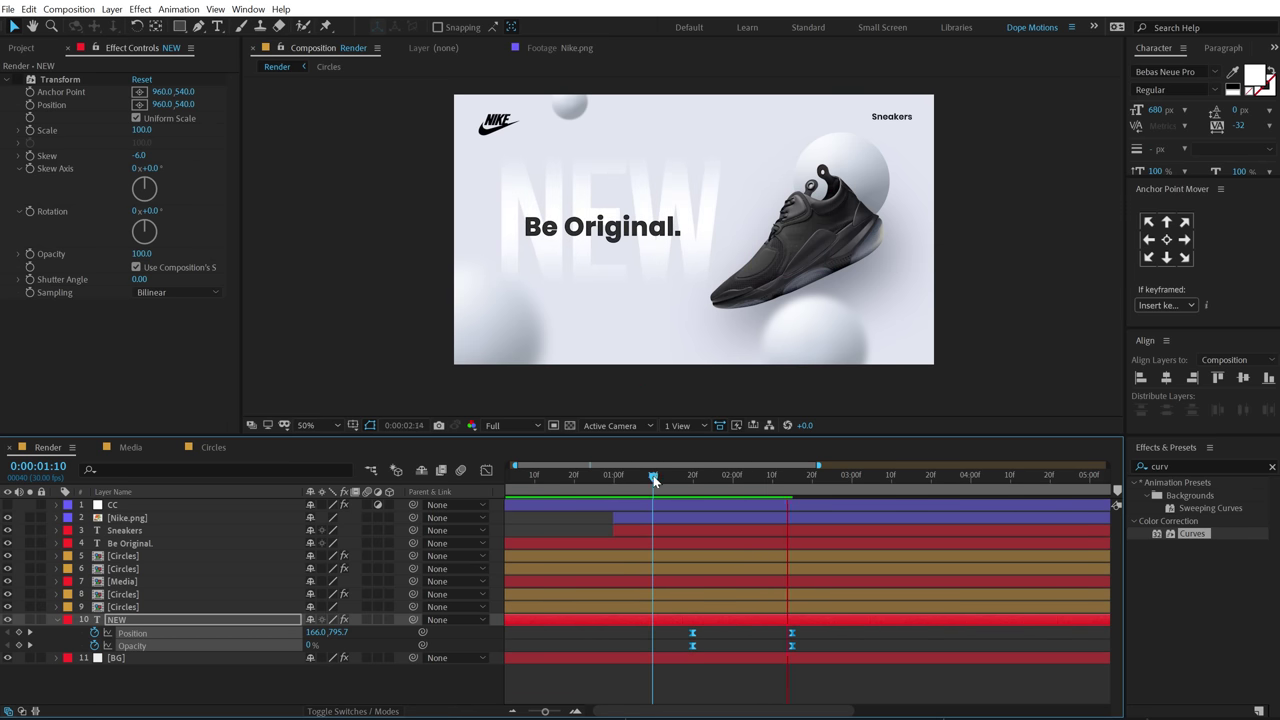
key("space")
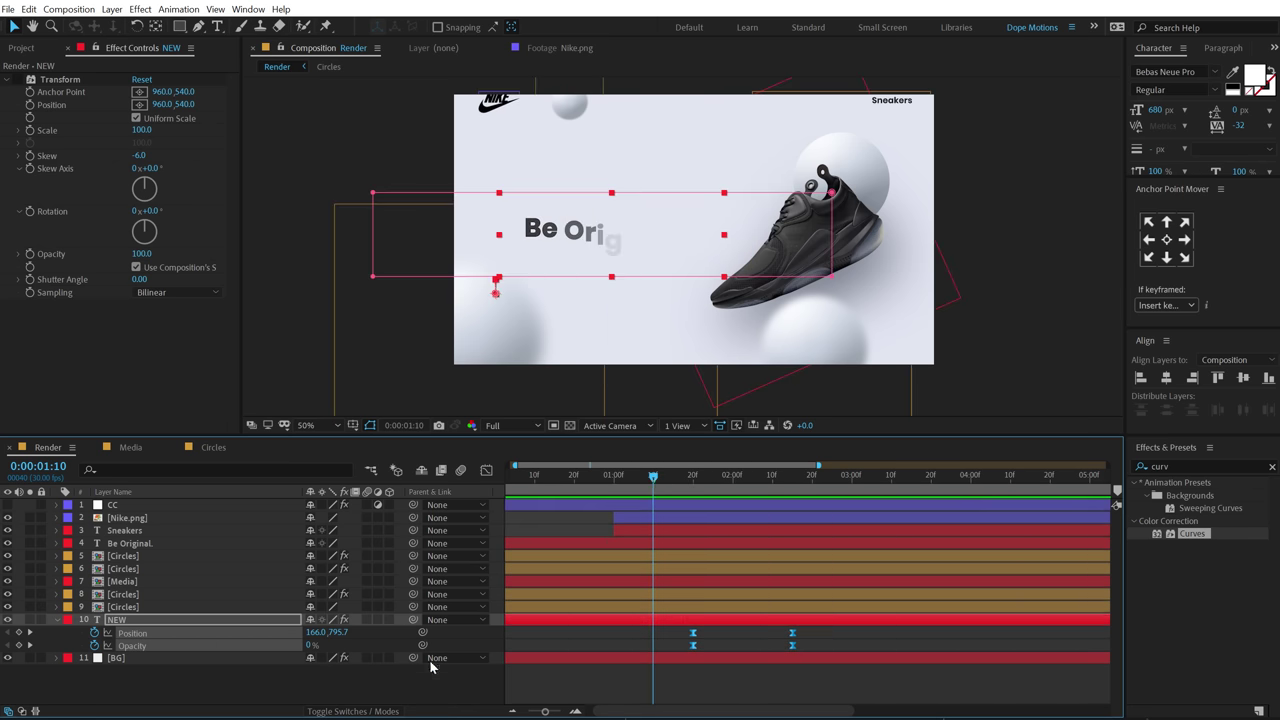
left_click(55, 620)
left_click(156, 656)
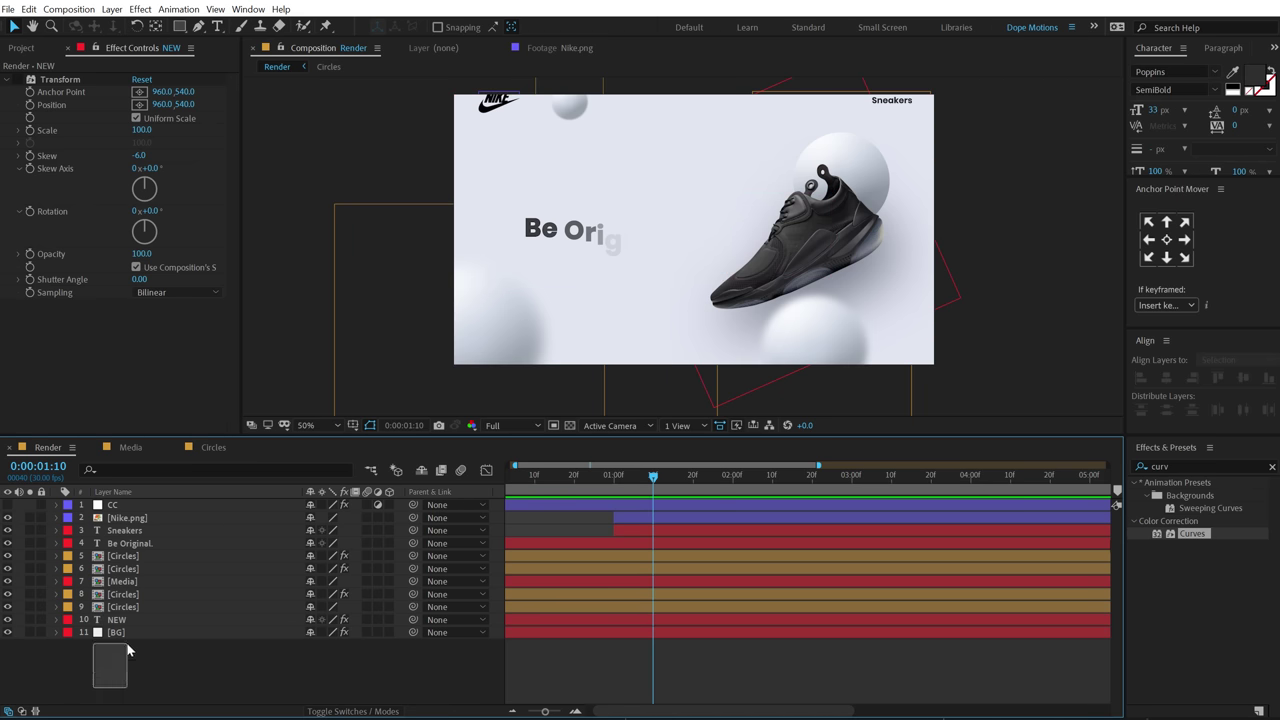
- Apply Easy Ease to the Position and Rotation keyframes of layers 5–9
left_click(121, 556)
left_click(118, 607, "shift")
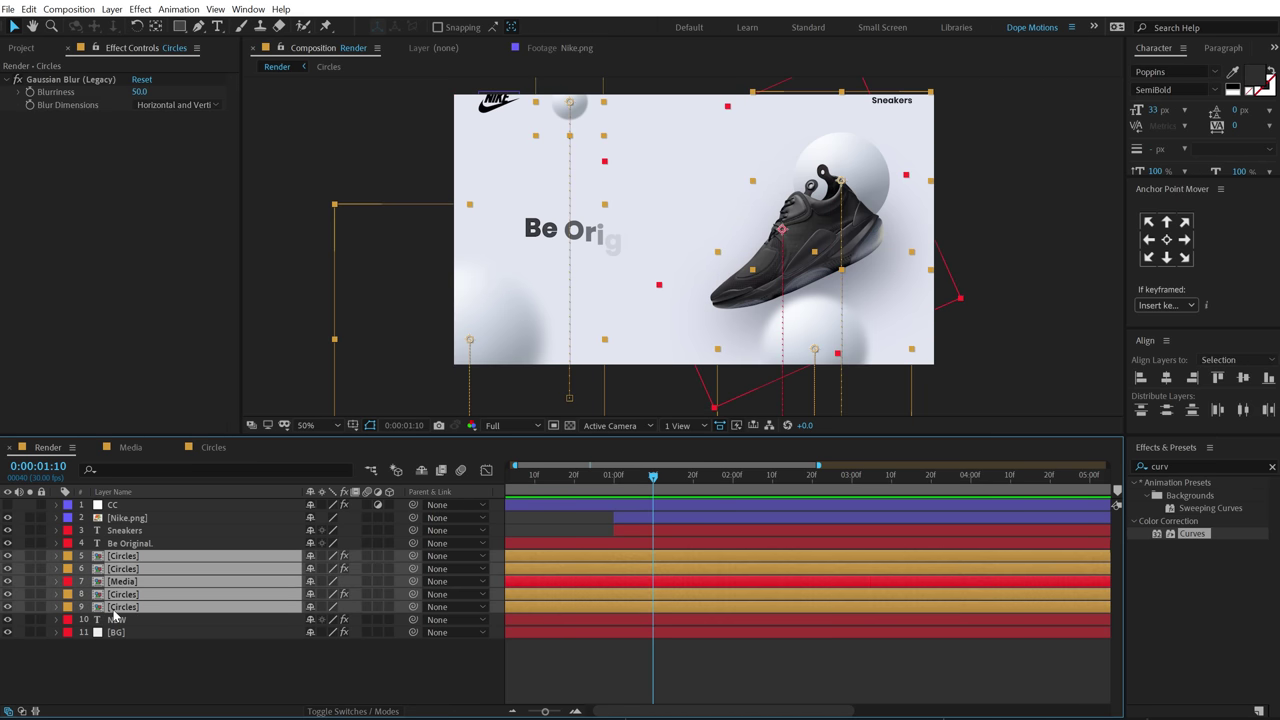
key("u")
key("minus")
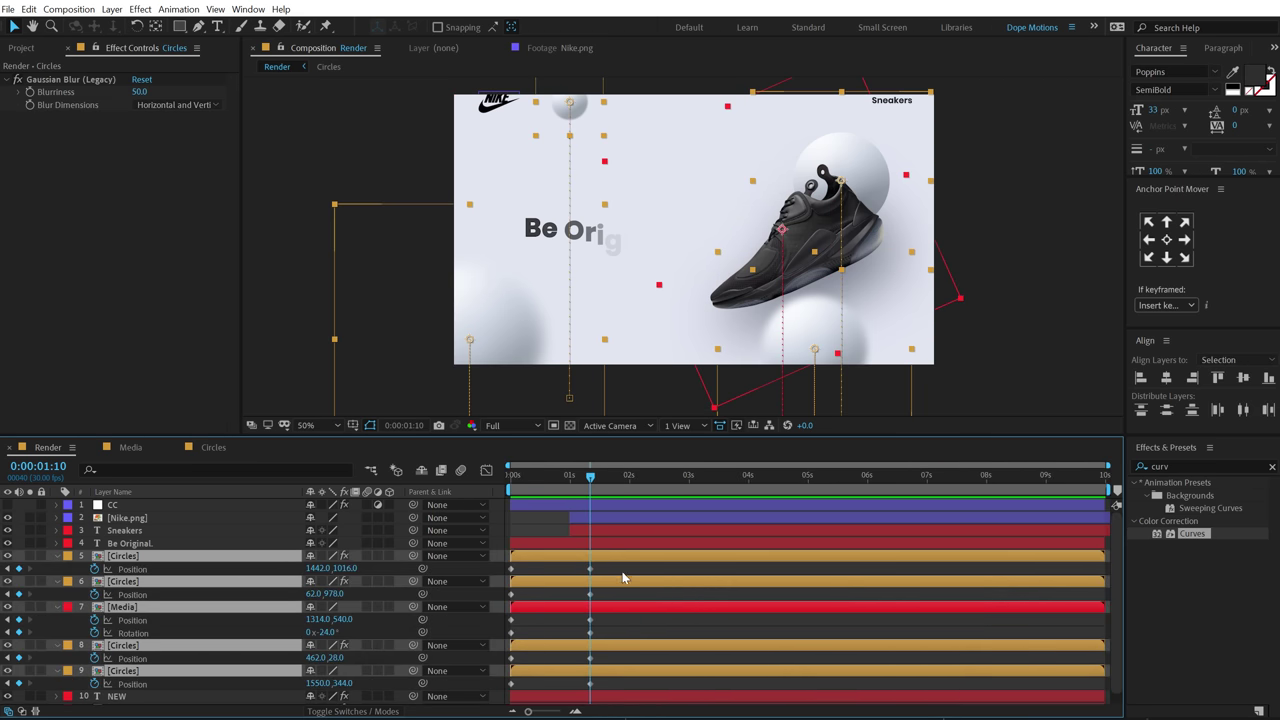
left_click_drag(622, 578, 575, 690)
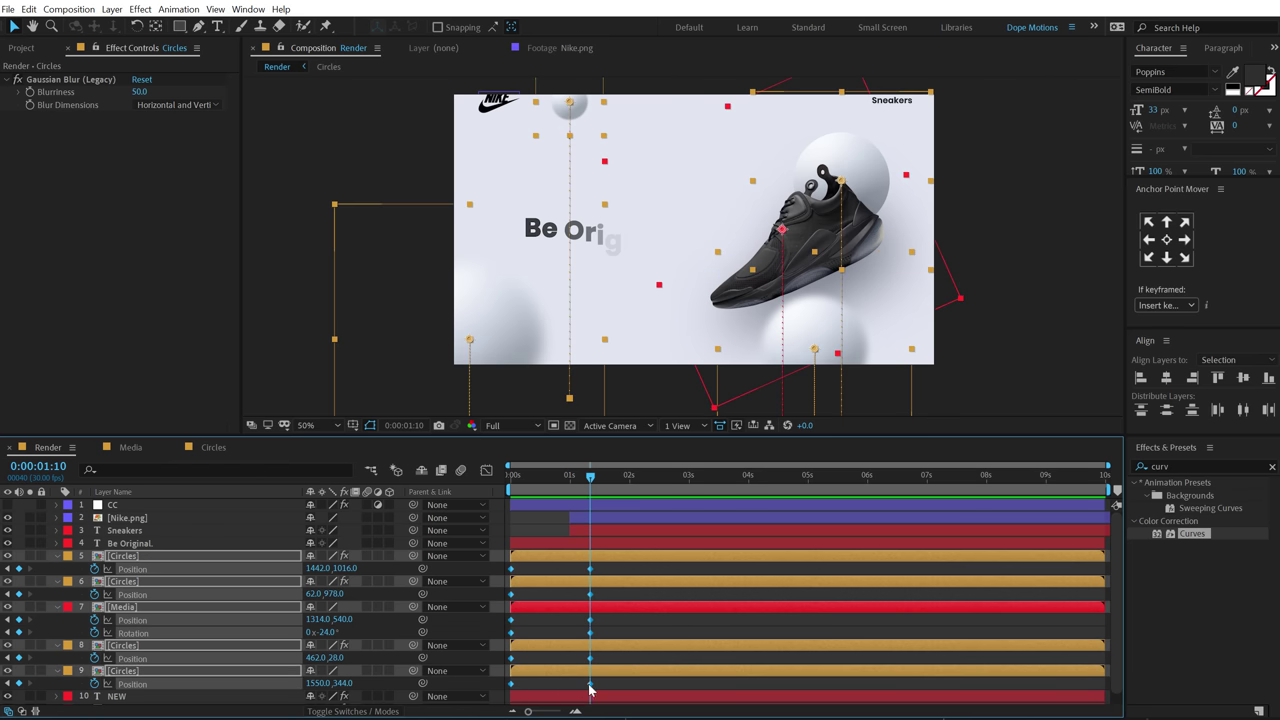
right_click(590, 688)
mouse_move(703, 676)
left_click(826, 582)
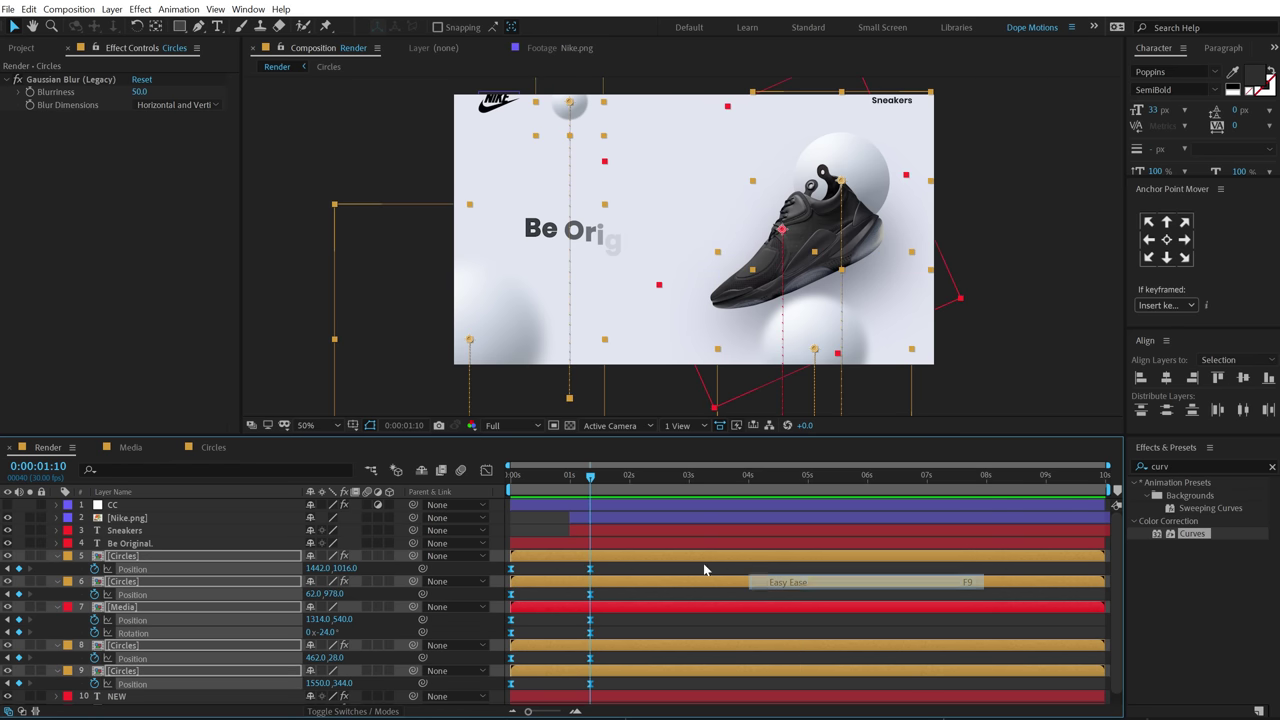
- Steepen the ends of their speed curves in the Graph Editor and preview the circles
left_click(486, 472)
key("equal")
key("equal")
key("equal")
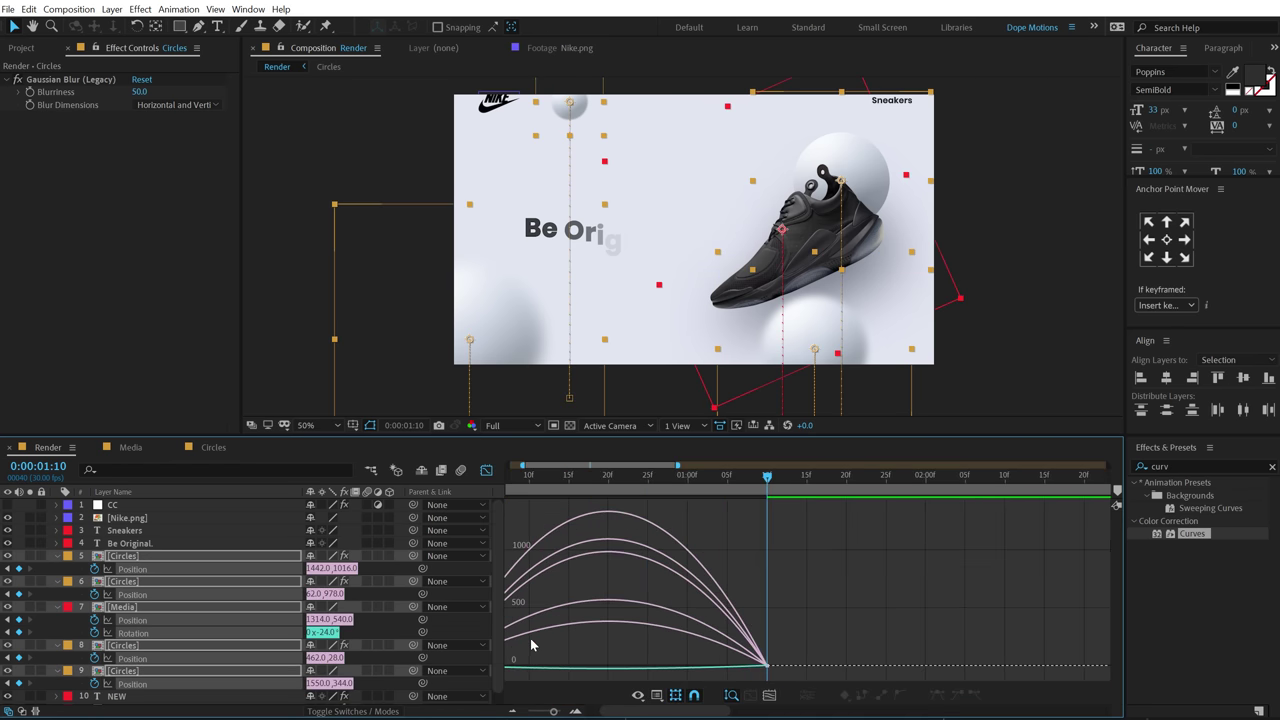
left_click_drag(845, 655, 566, 627)
key("space")
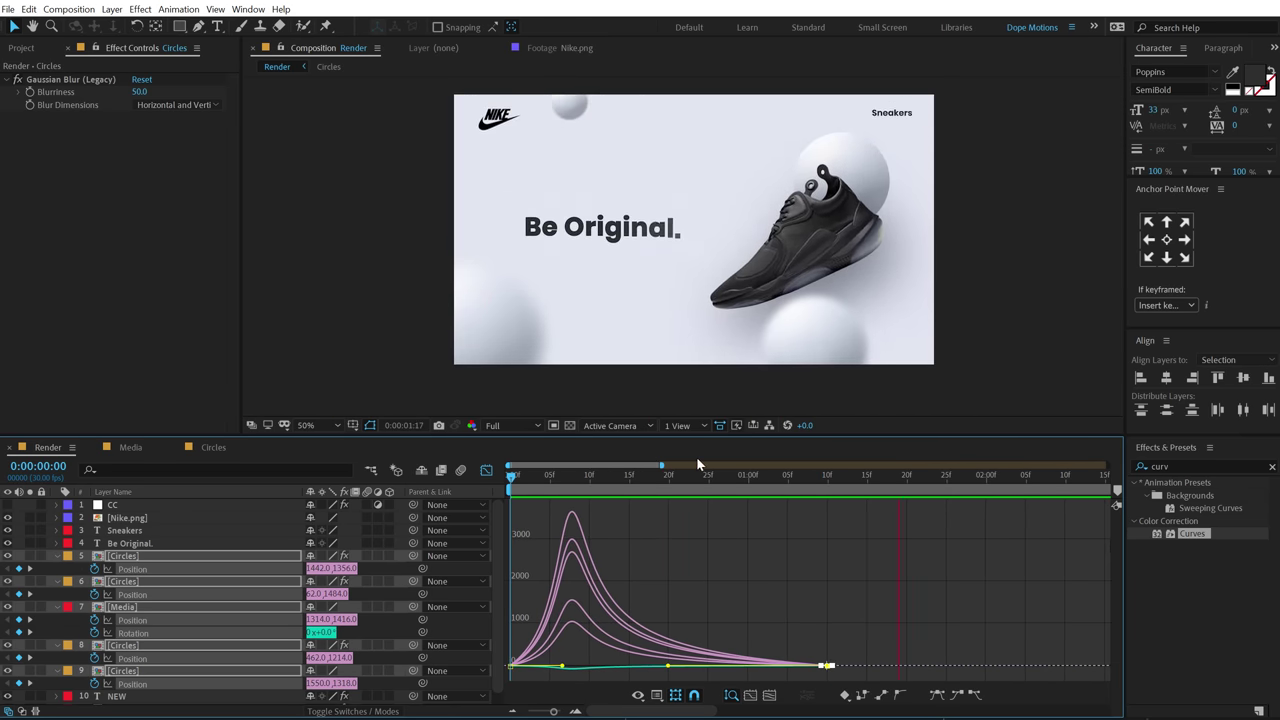
key("space")
key("space")
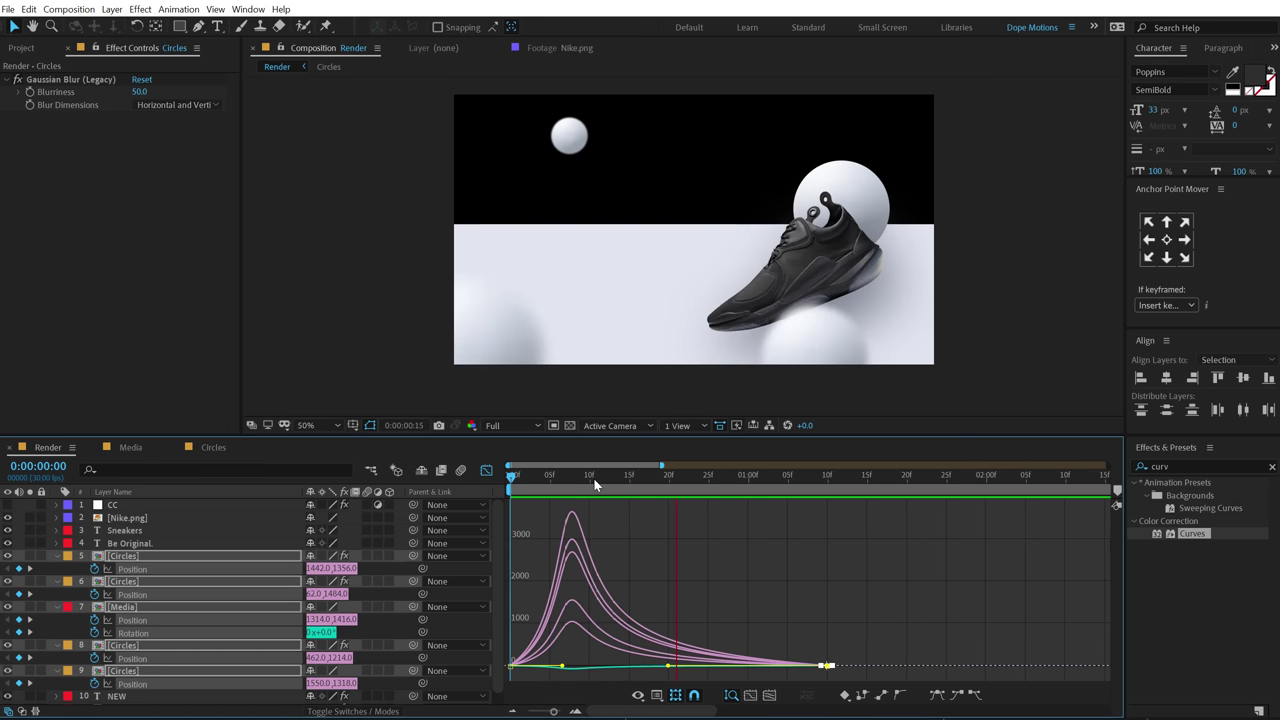
left_click_drag(522, 489, 701, 489)
- Apply Easy Ease to both of the BG layer's Position keyframes
left_click(487, 470)
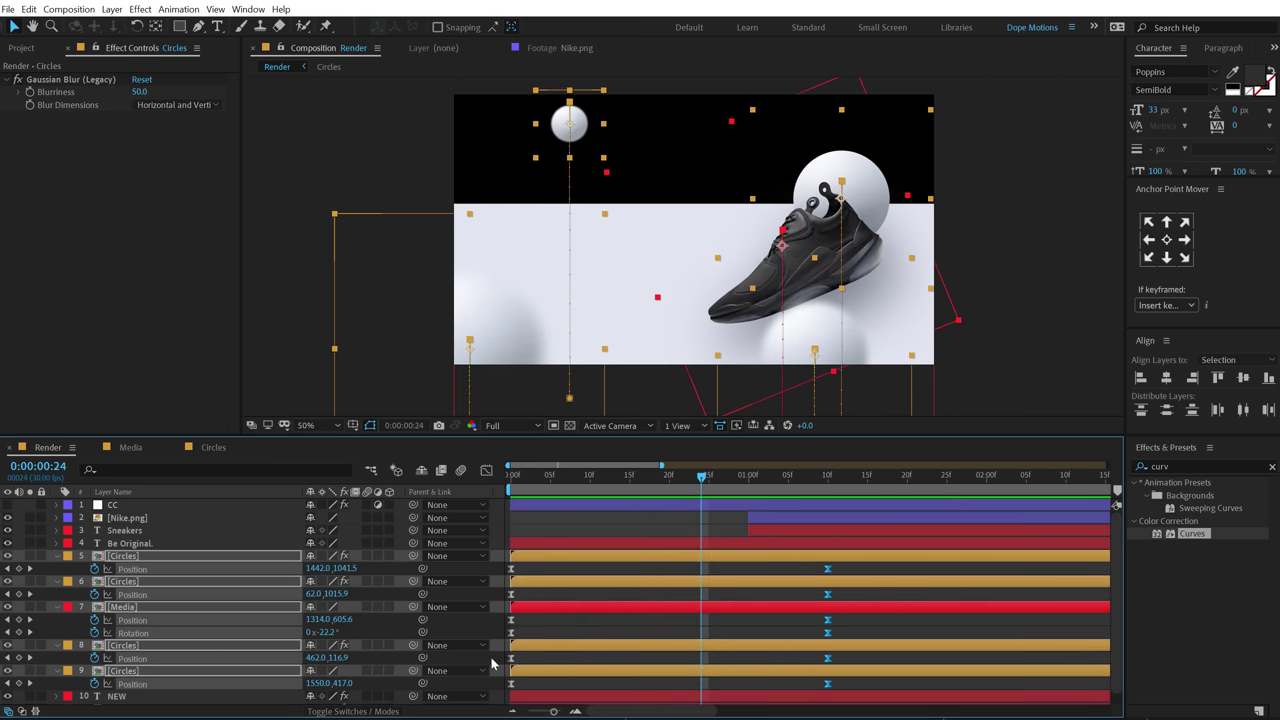
key("u")
left_click(171, 663)
left_click(129, 636)
key("p")
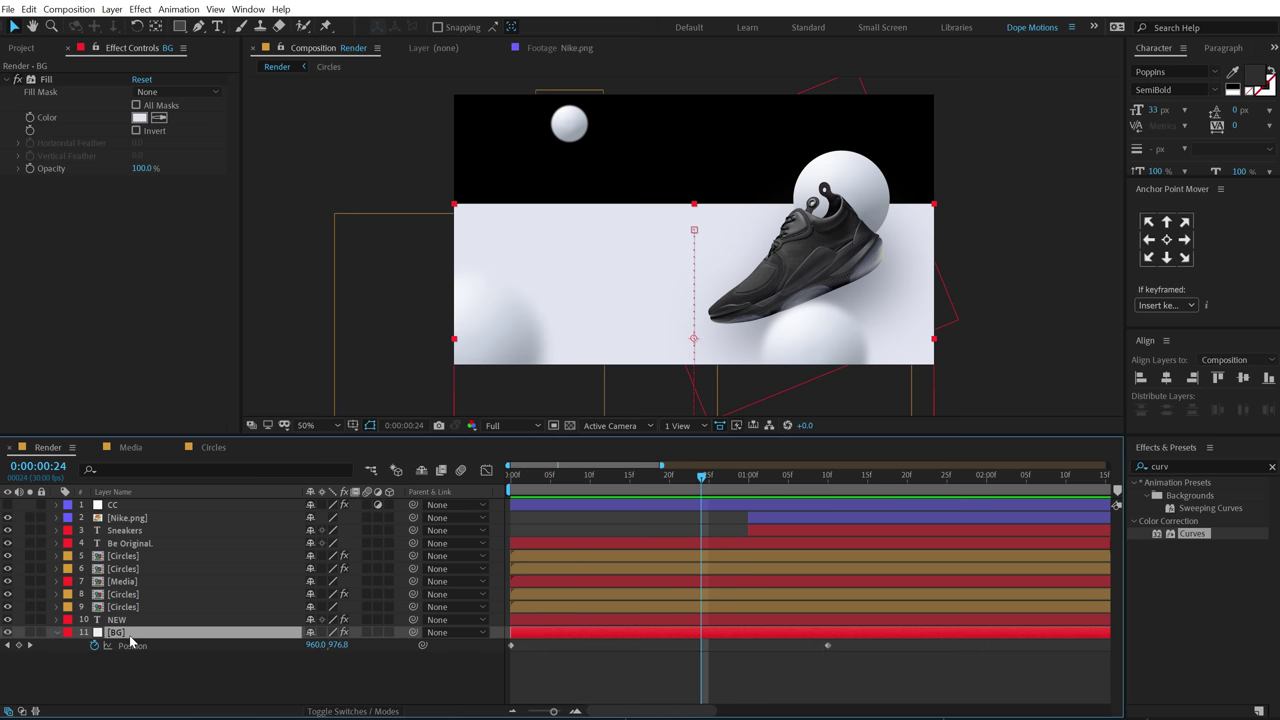
left_click_drag(862, 700, 503, 636)
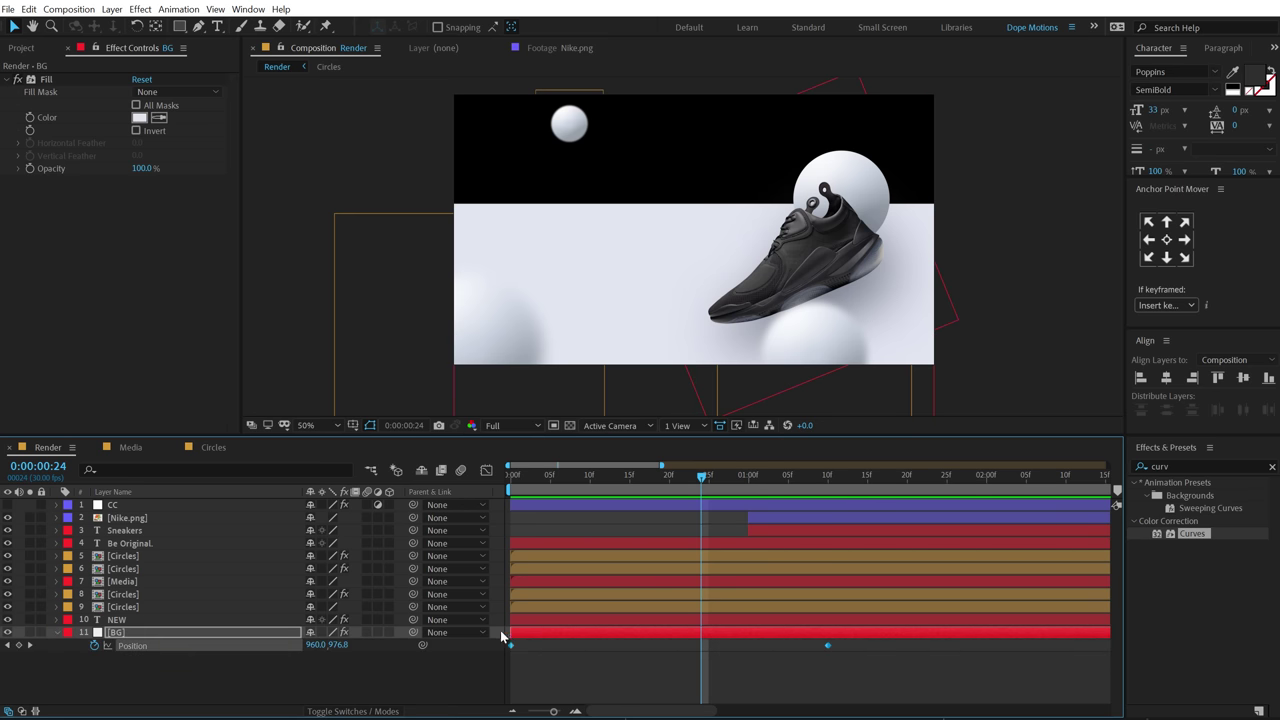
right_click(827, 646)
mouse_move(920, 634)
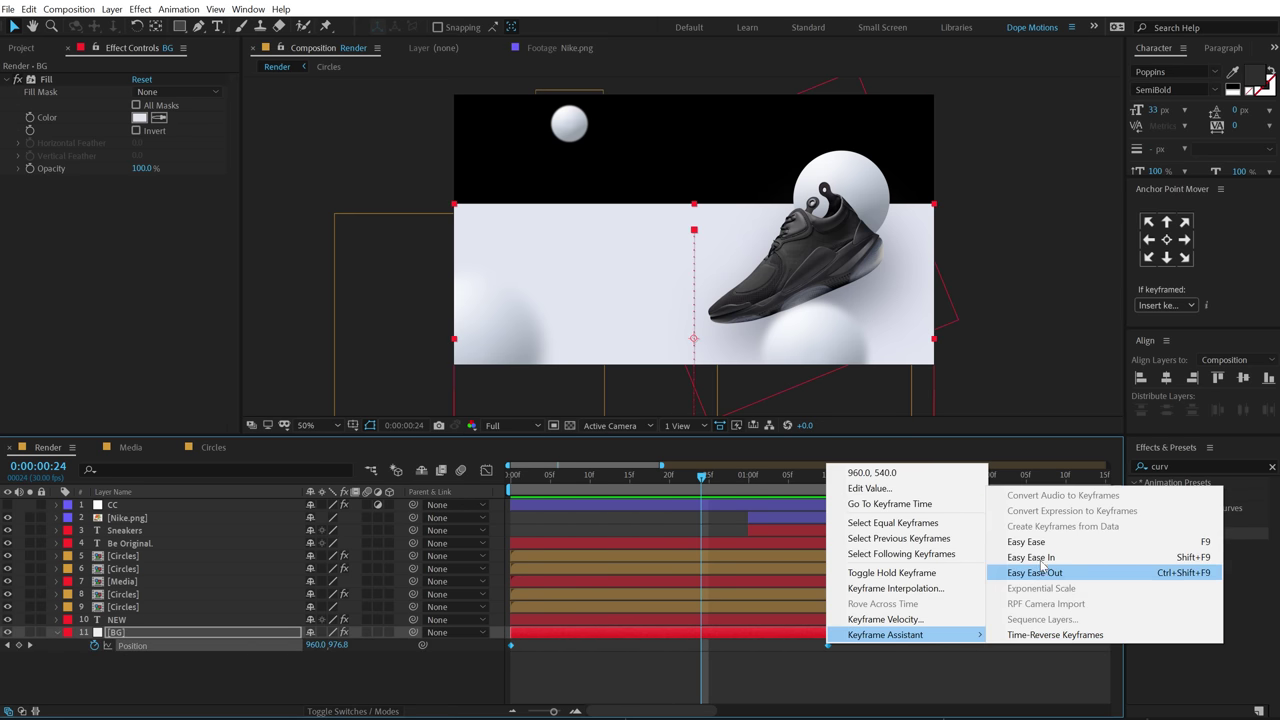
left_click(1039, 542)
- Adjust the BG speed curve's end keyframe for a gentle settle and preview from the start
left_click(486, 470)
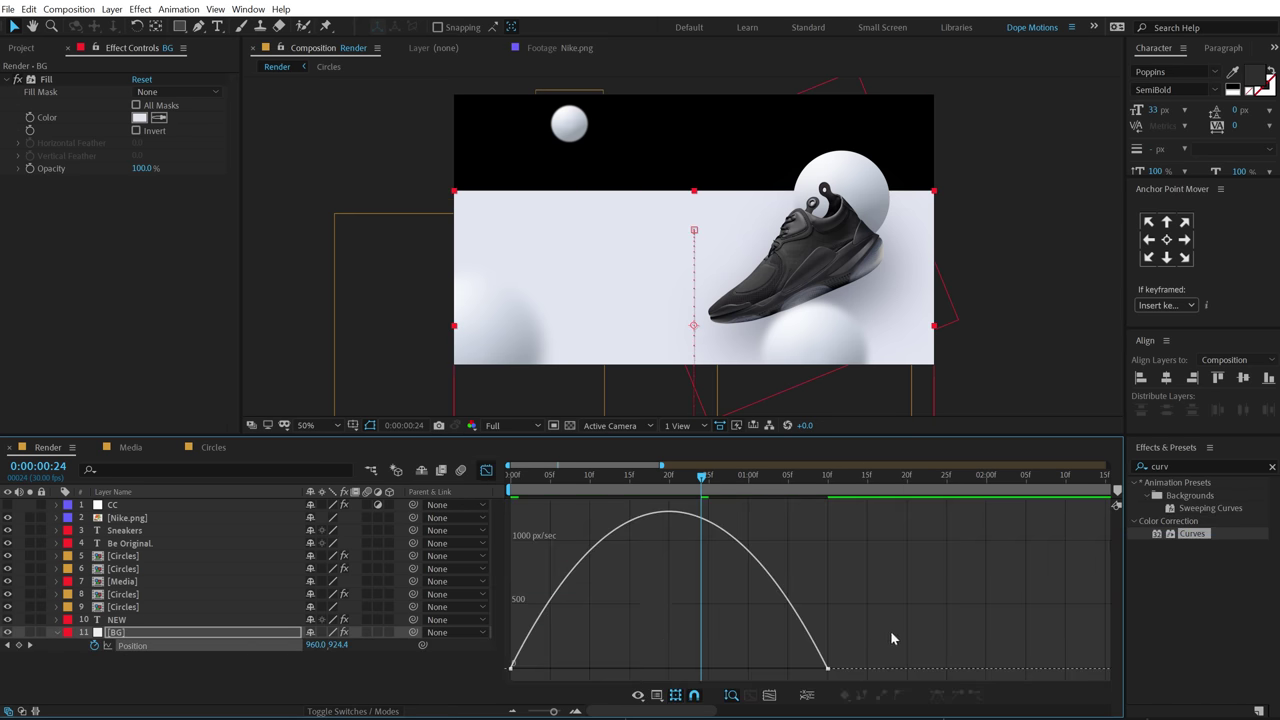
left_click_drag(892, 632, 668, 669)
key("Home")
key("space")
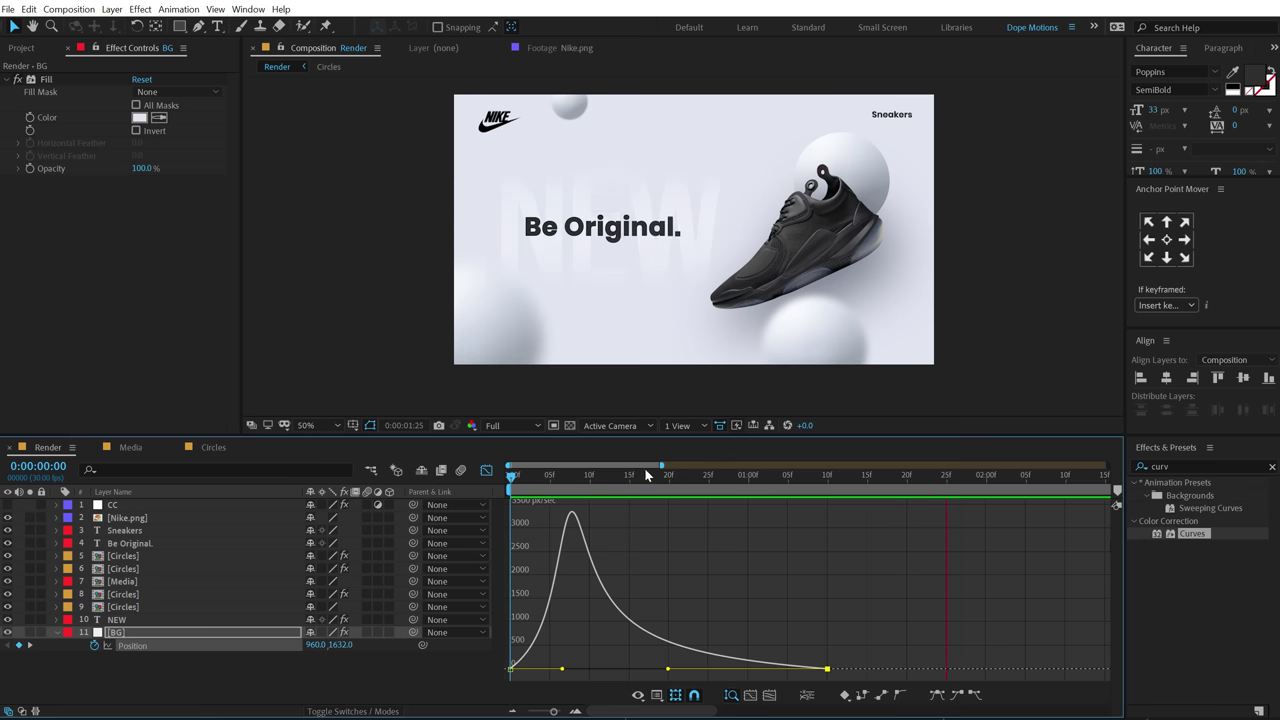
key("space")
left_click(486, 471)
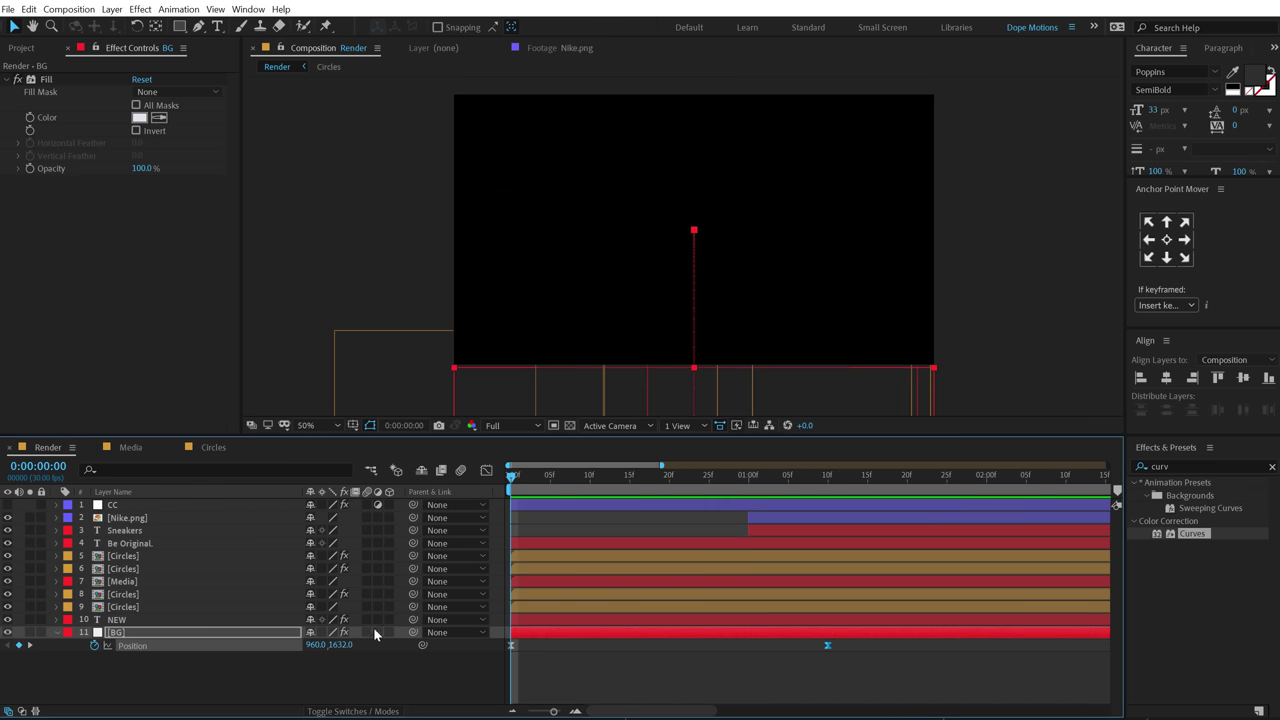
- Shift layers Nike.png through NEW about 10 frames later and preview the retimed animation
left_click(127, 519, "shift")
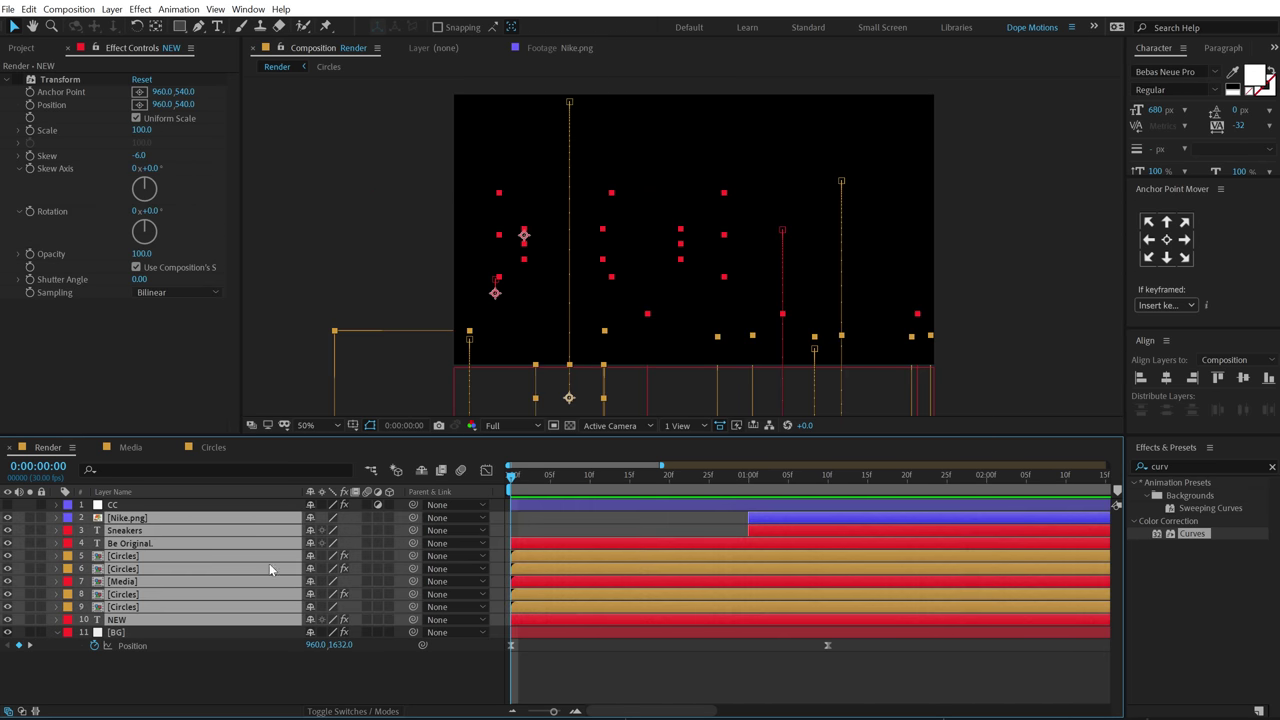
left_click(550, 478)
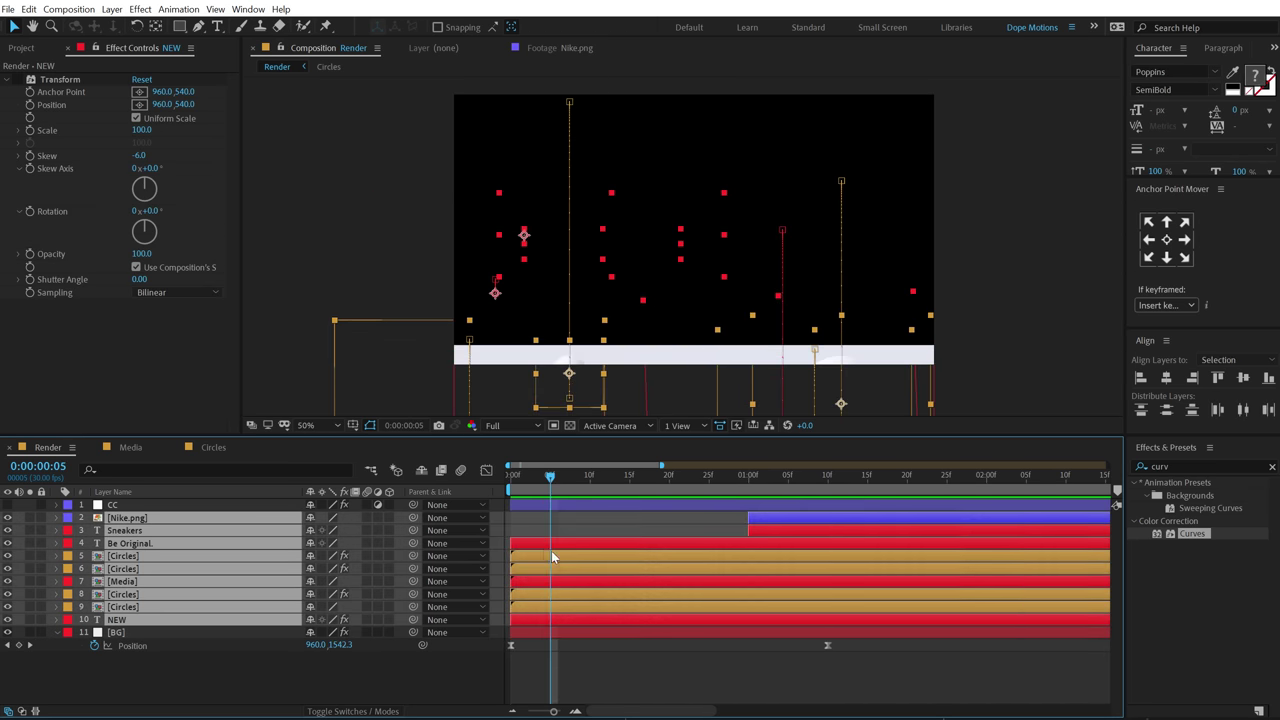
left_click_drag(551, 550, 608, 551)
key("space")
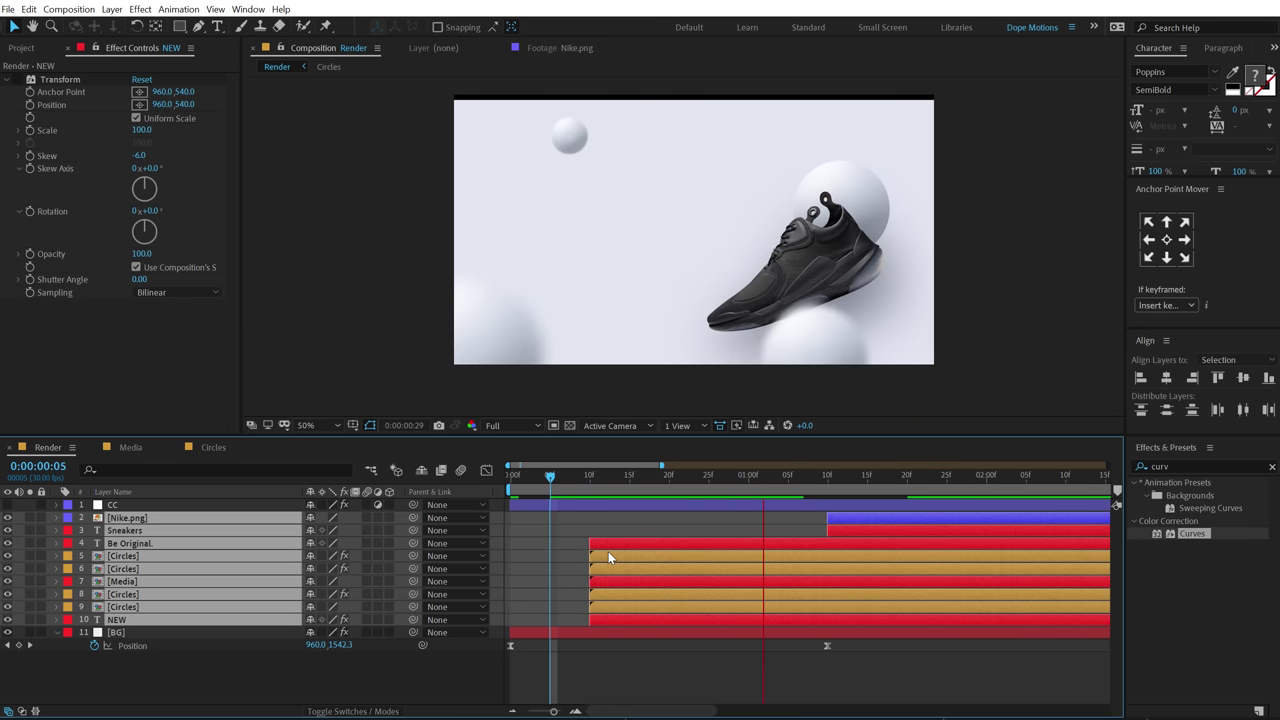
left_click(589, 481)
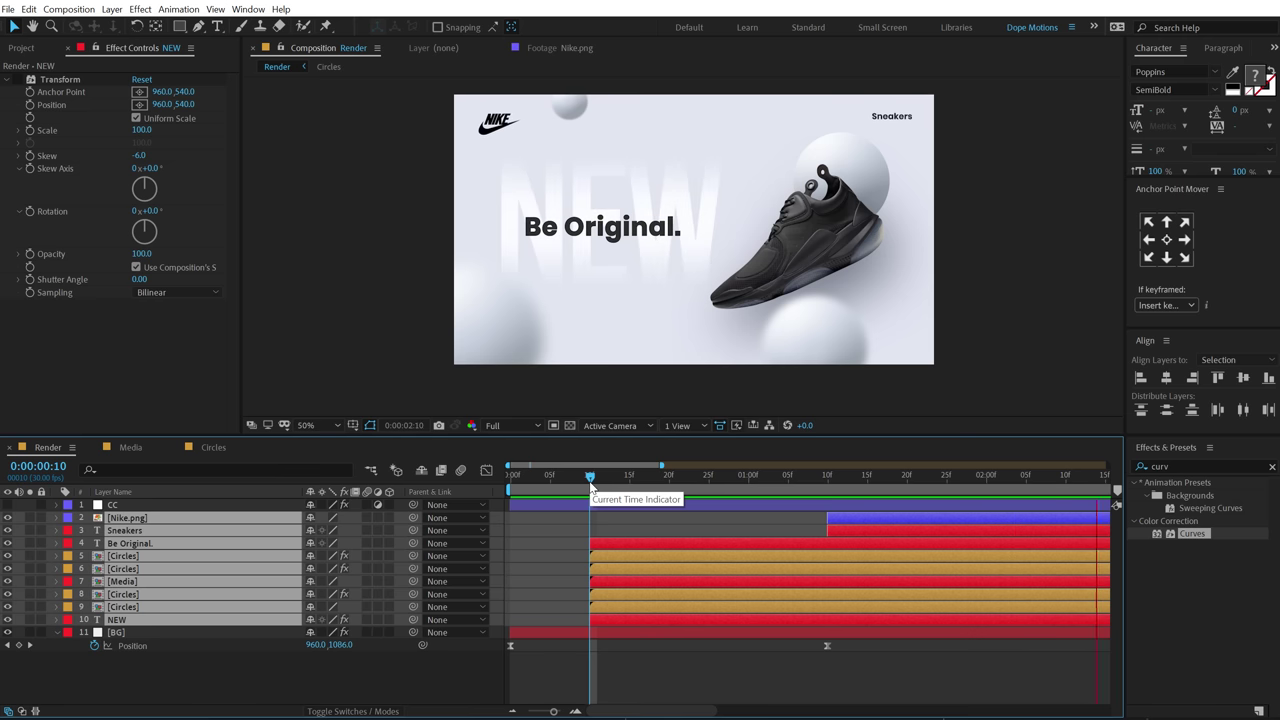
key("space")
left_click_drag(675, 488, 1078, 483)
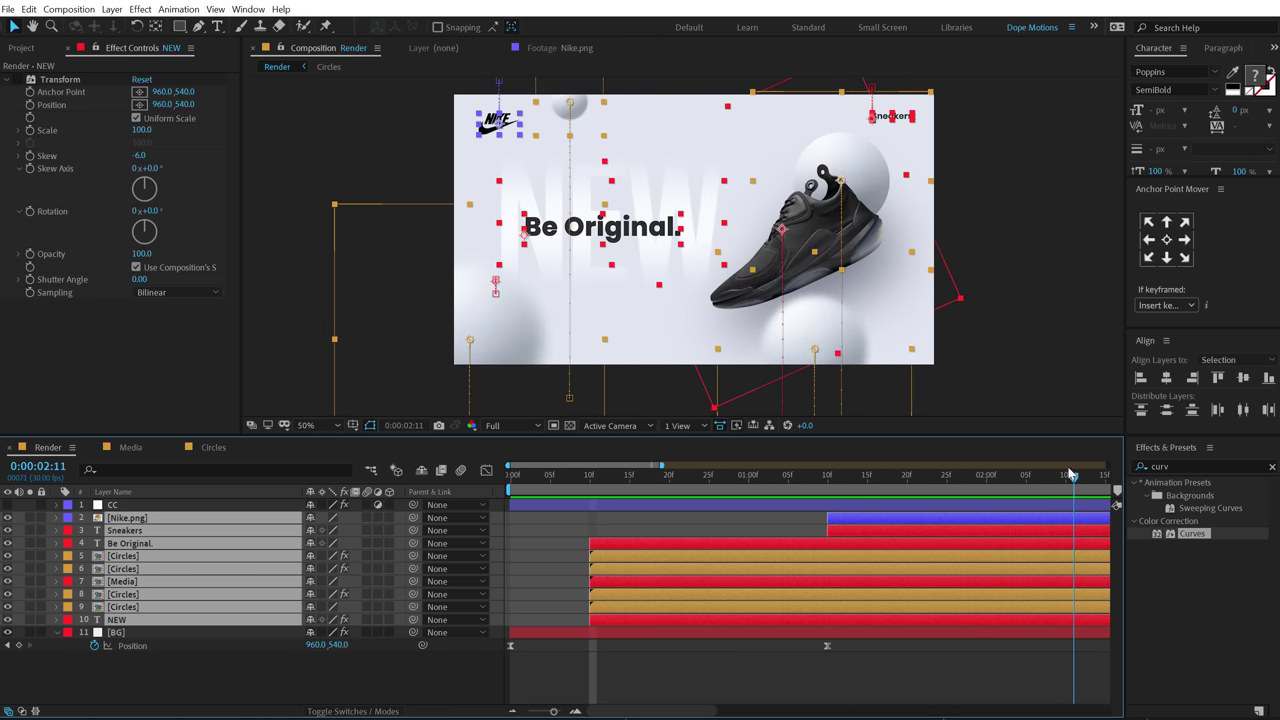
key("semicolon")
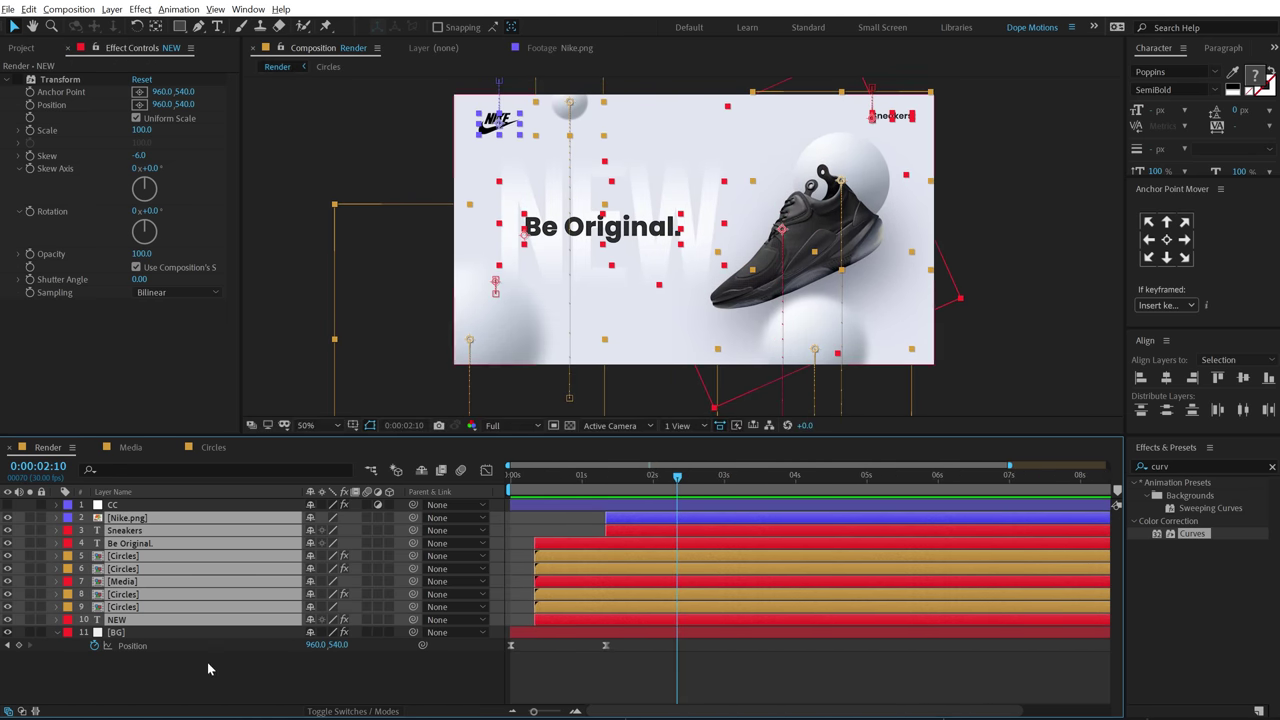
left_click(160, 686)
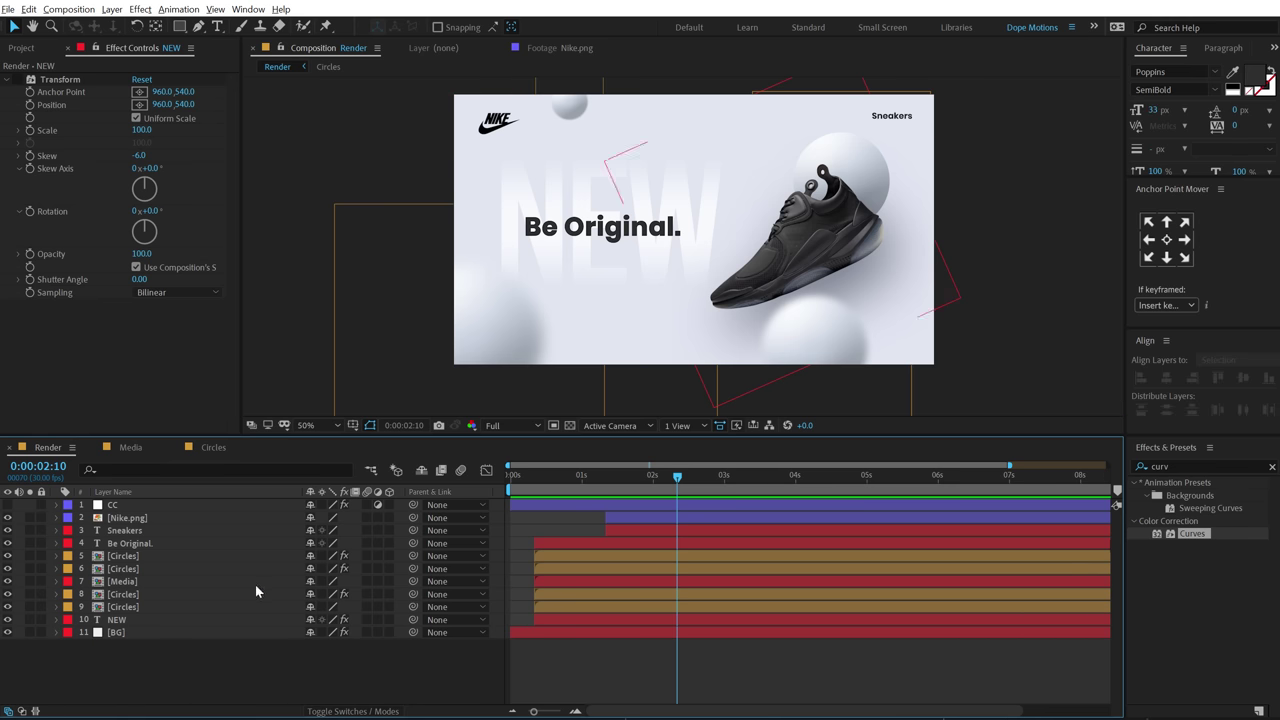
key("minus")
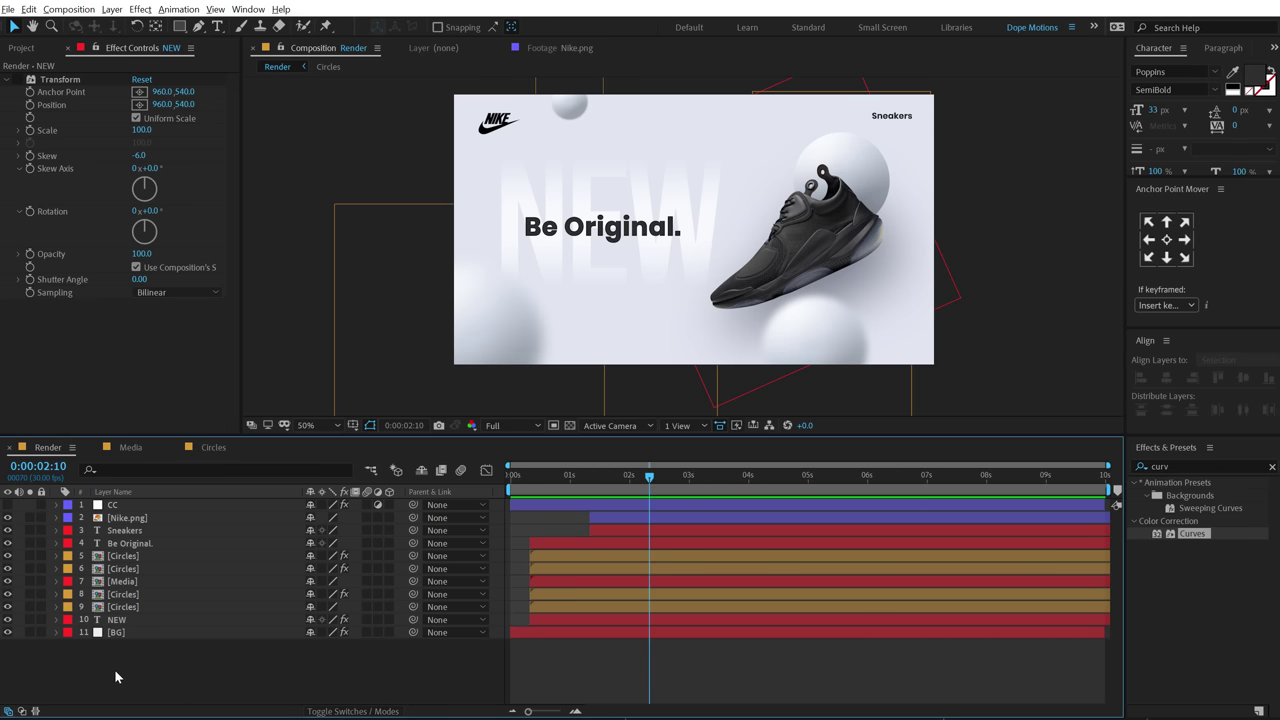
- Add a new null object layer and rename it 'Scale'
right_click(115, 671)
mouse_move(230, 526)
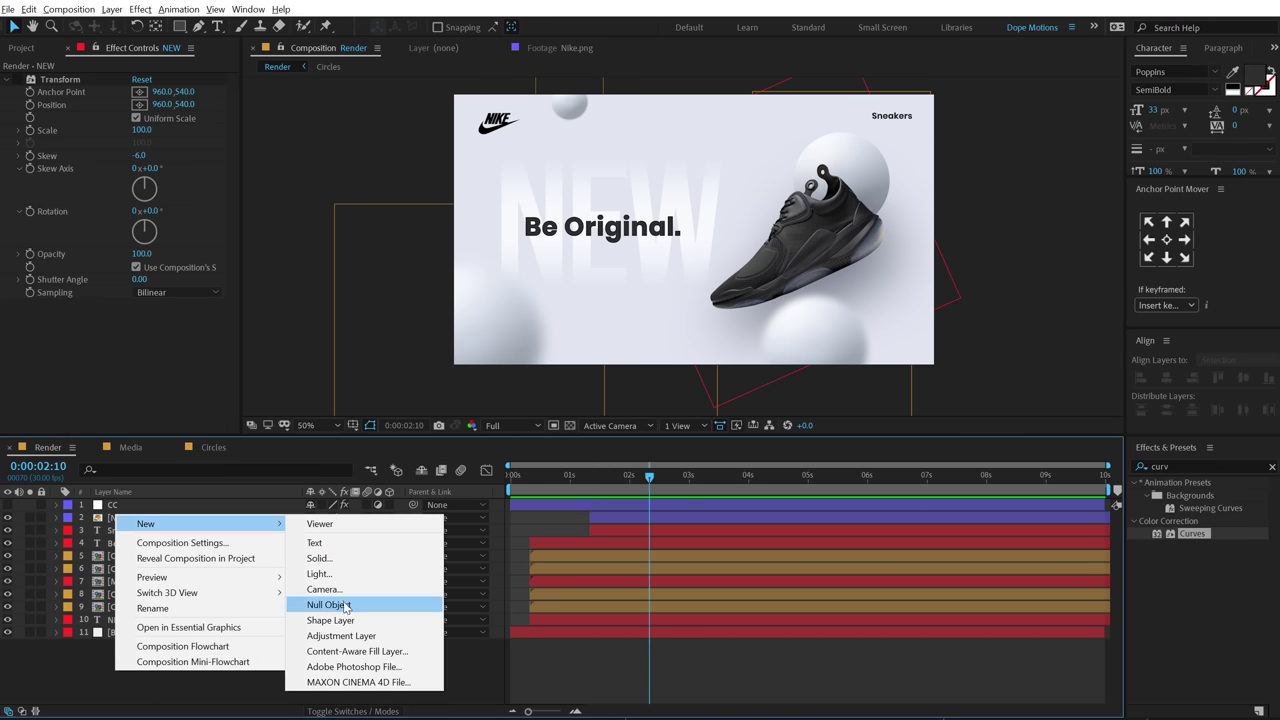
left_click(344, 606)
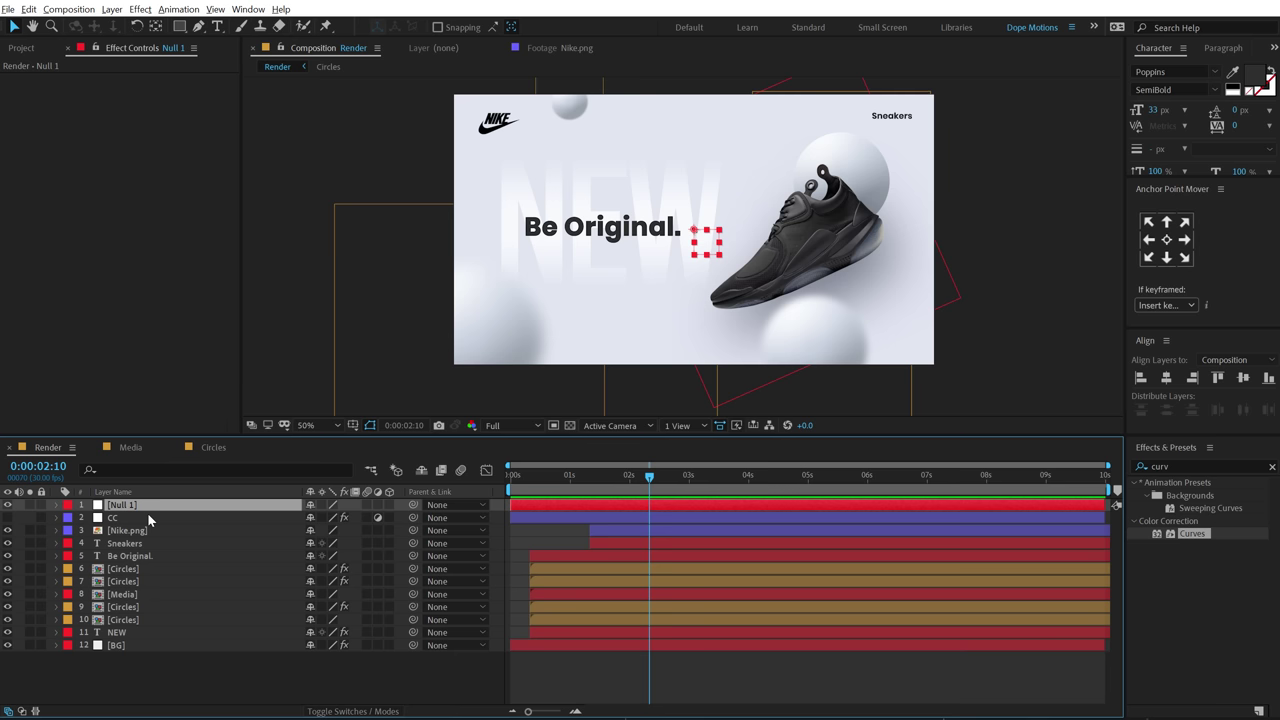
key("Return")
type("Sca")
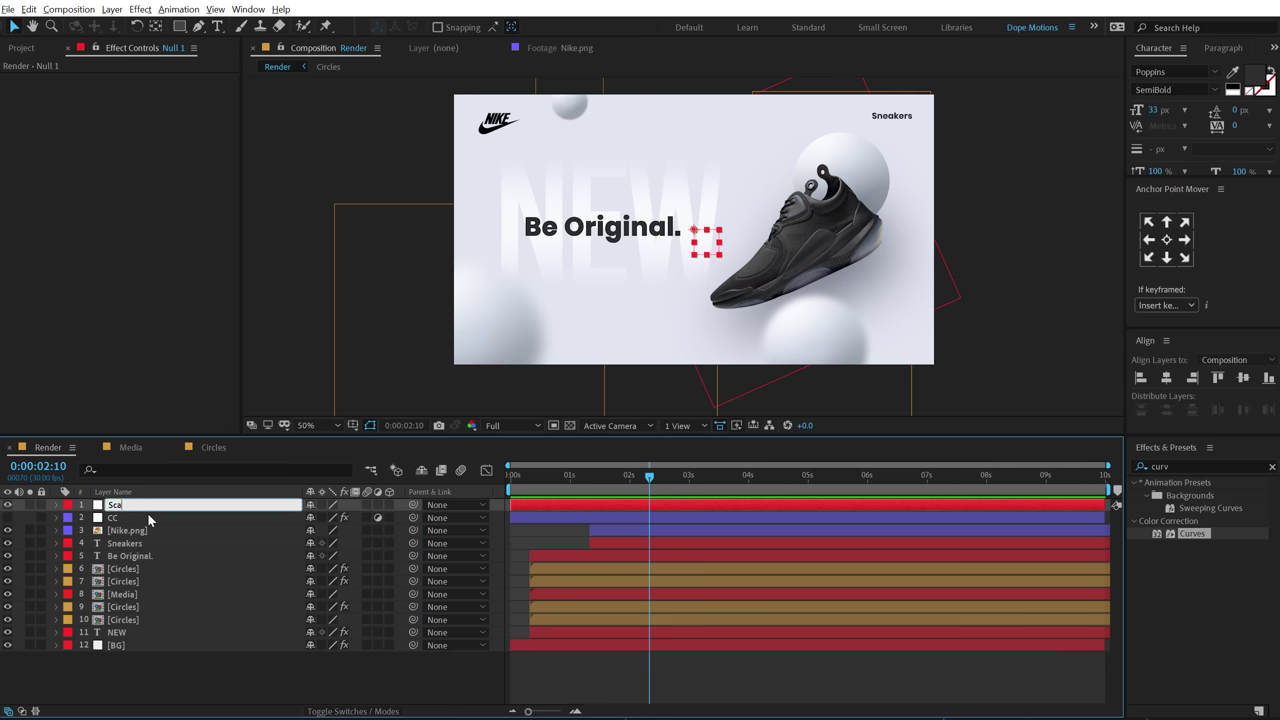
type("le")
key("Return")
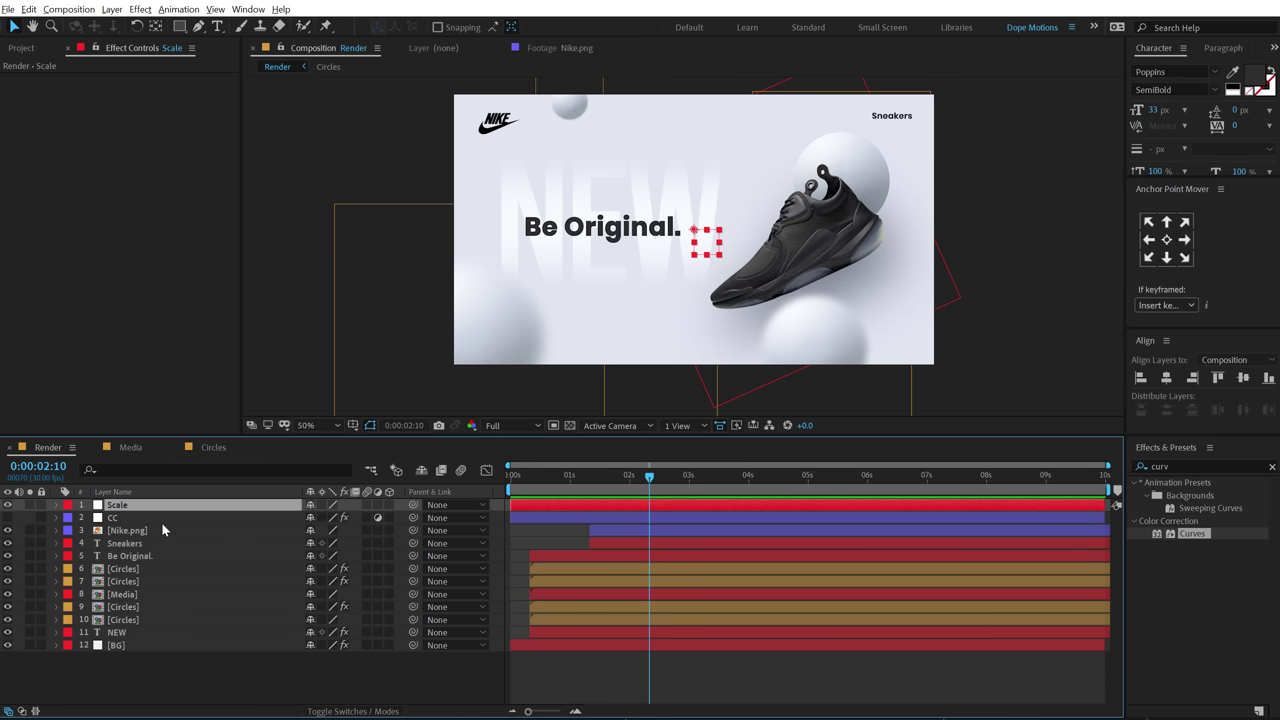
- Parent the Be Original. and NEW text layers to the Scale null
left_click(558, 234)
left_click(116, 632, "ctrl")
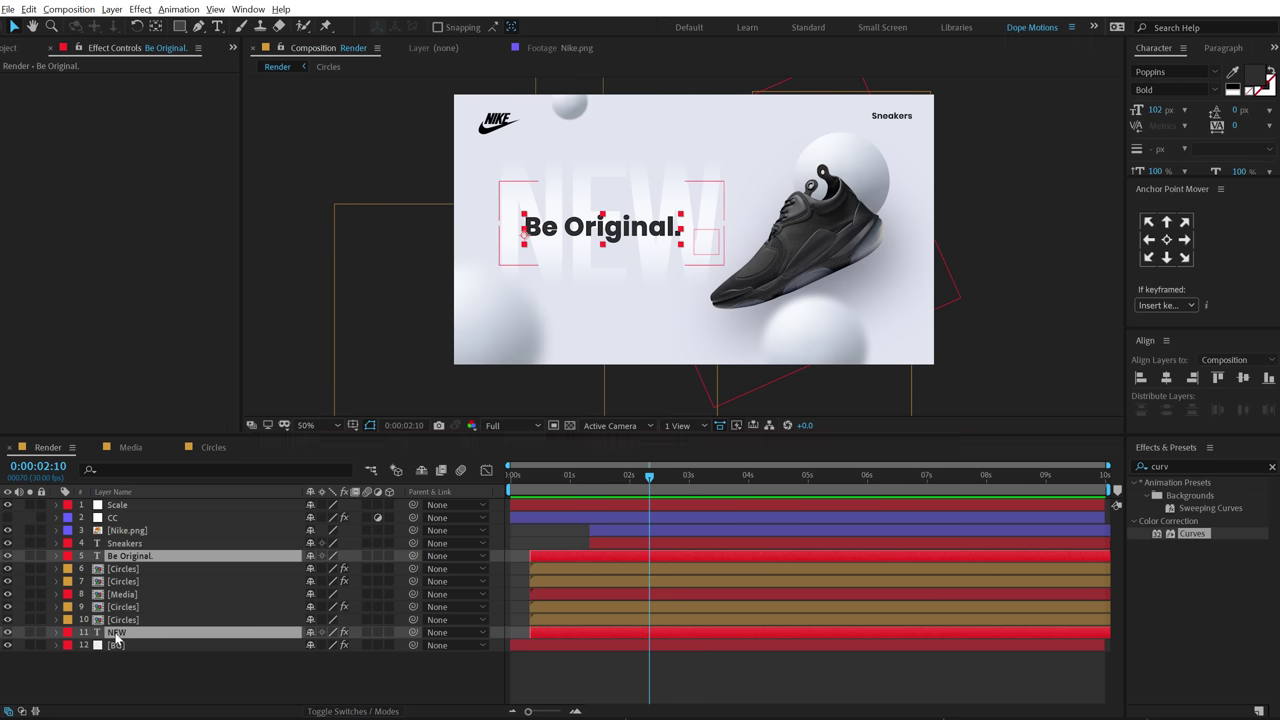
left_click_drag(415, 557, 122, 505)
left_click(126, 507)
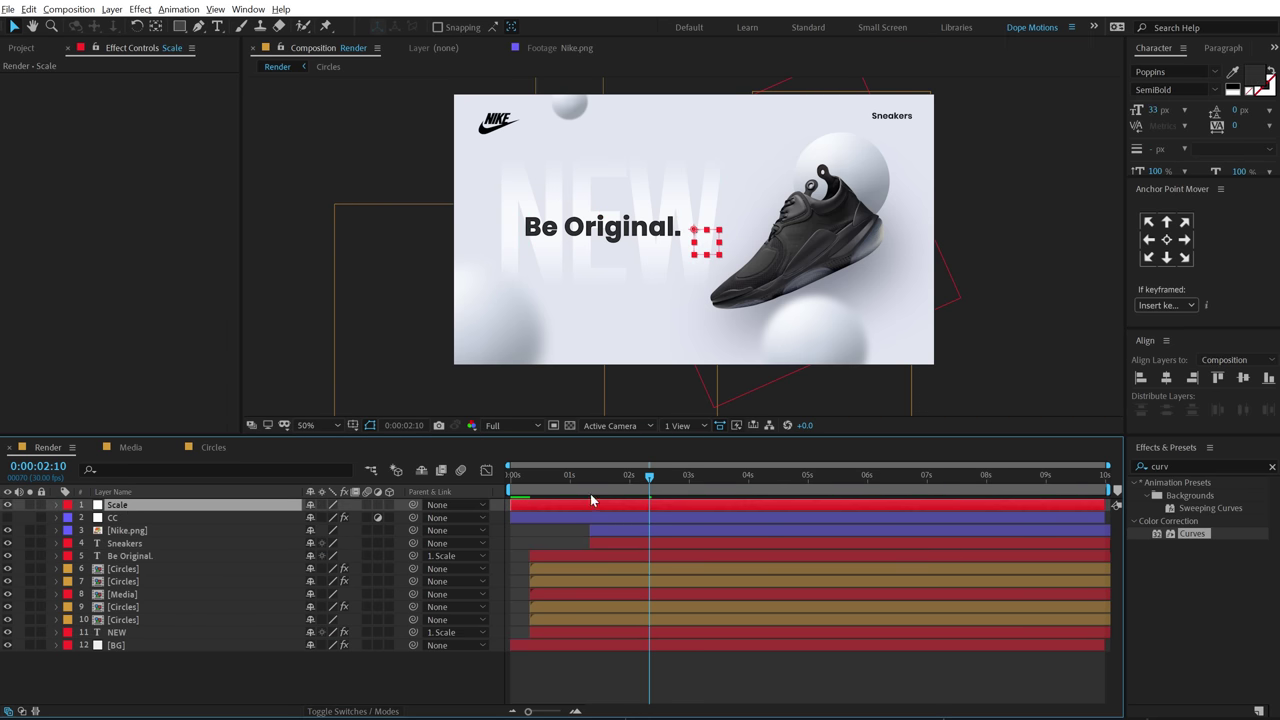
- Keyframe the Scale null's scale from 100% at 2 seconds to 110% at 3 seconds
mouse_move(646, 488)
left_mouse_down()
mouse_move(600, 488)
mouse_move(644, 490)
mouse_move(629, 487)
left_mouse_up()
key("s")
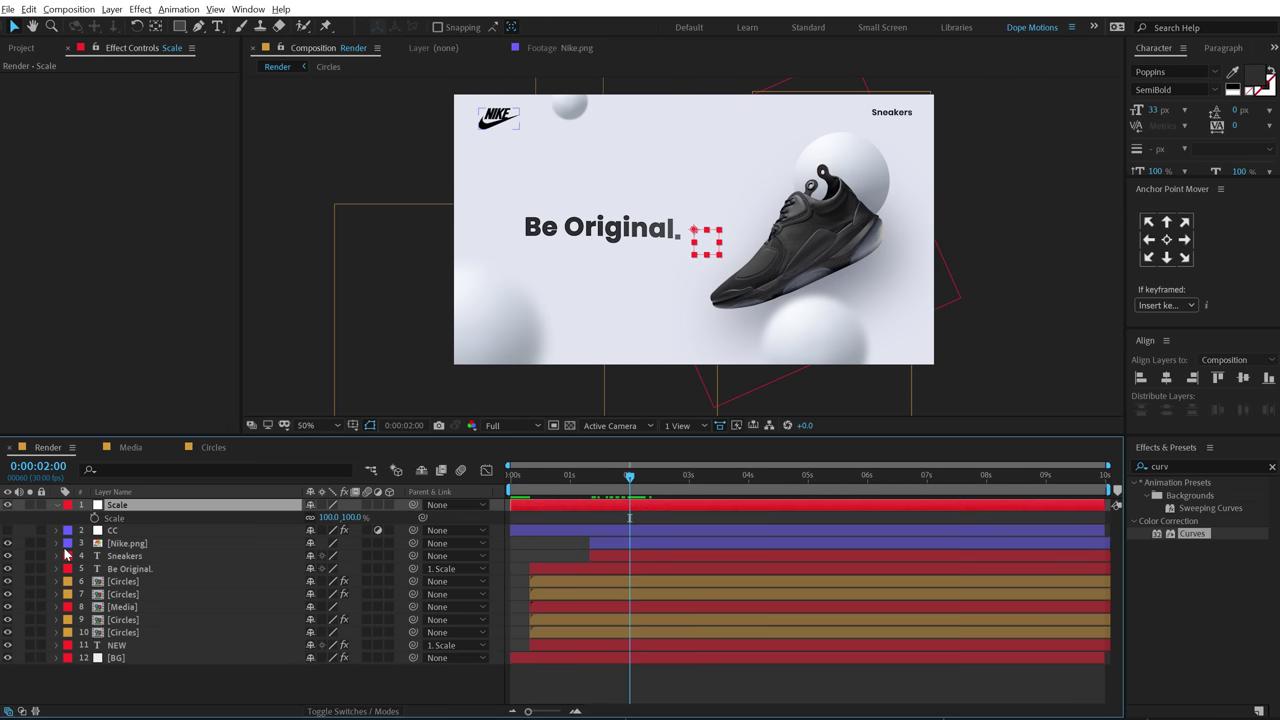
left_click(94, 518)
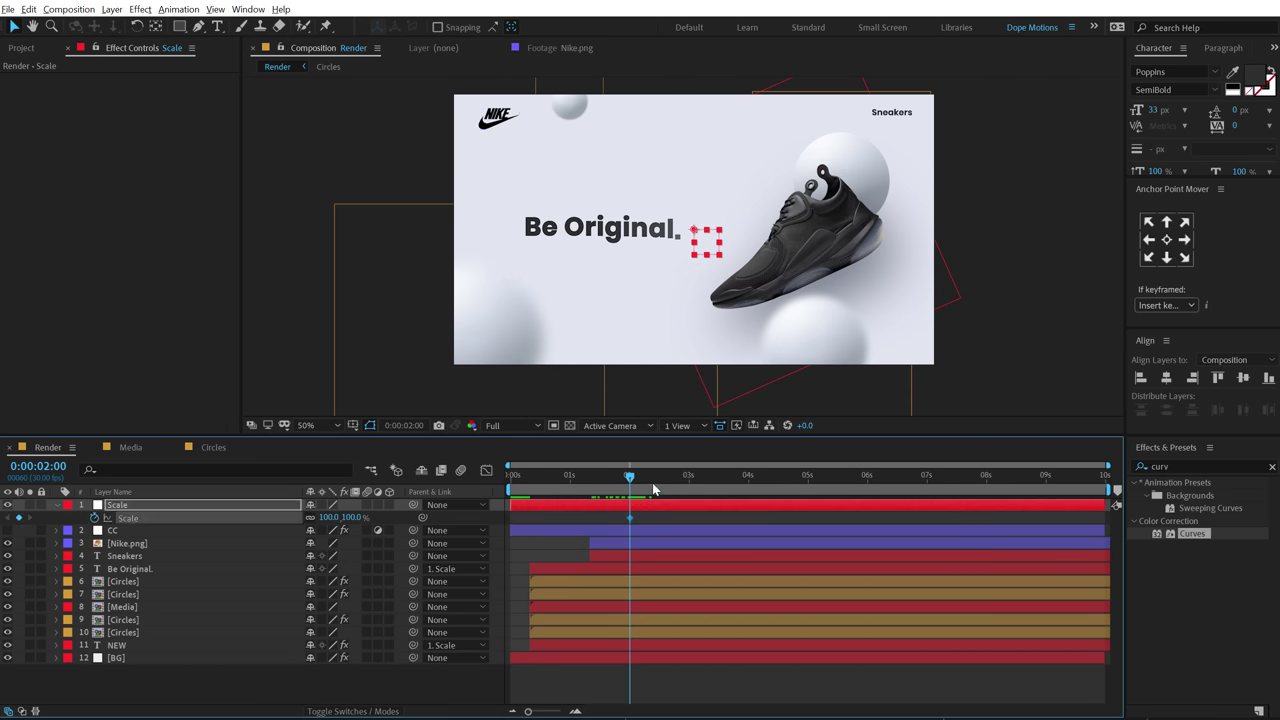
left_click_drag(654, 489, 686, 489)
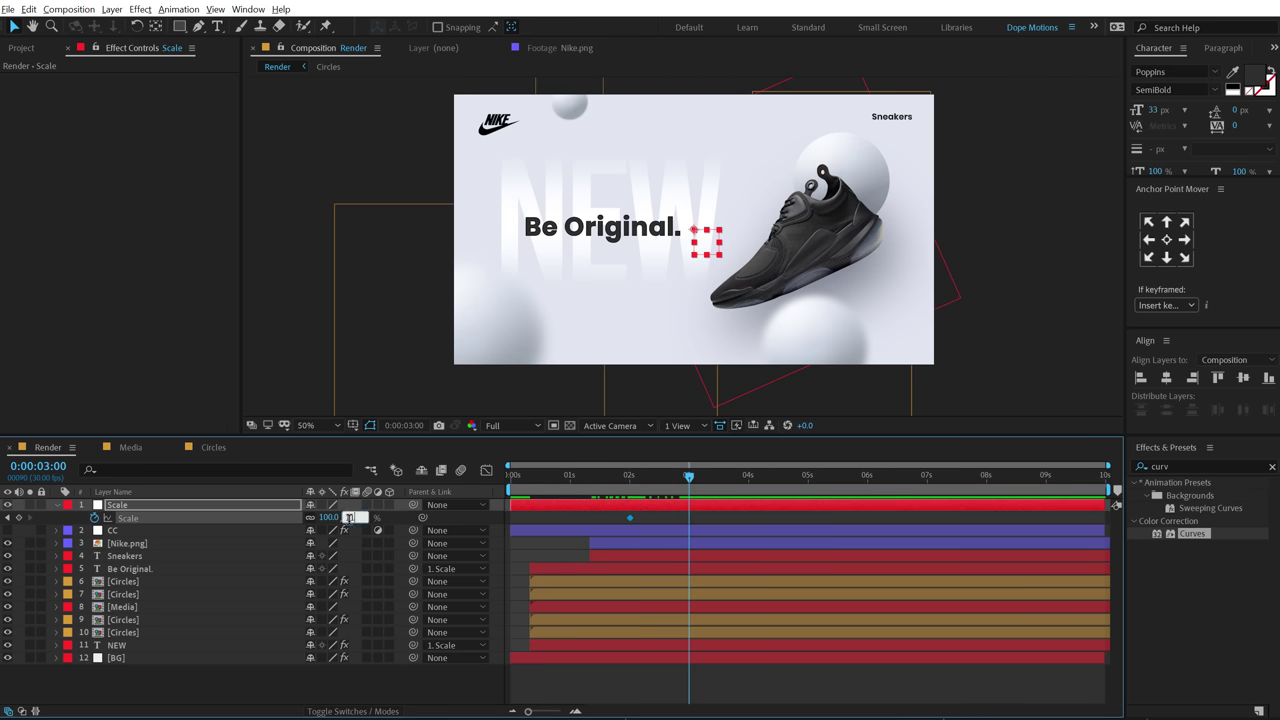
left_click_drag(346, 517, 350, 517)
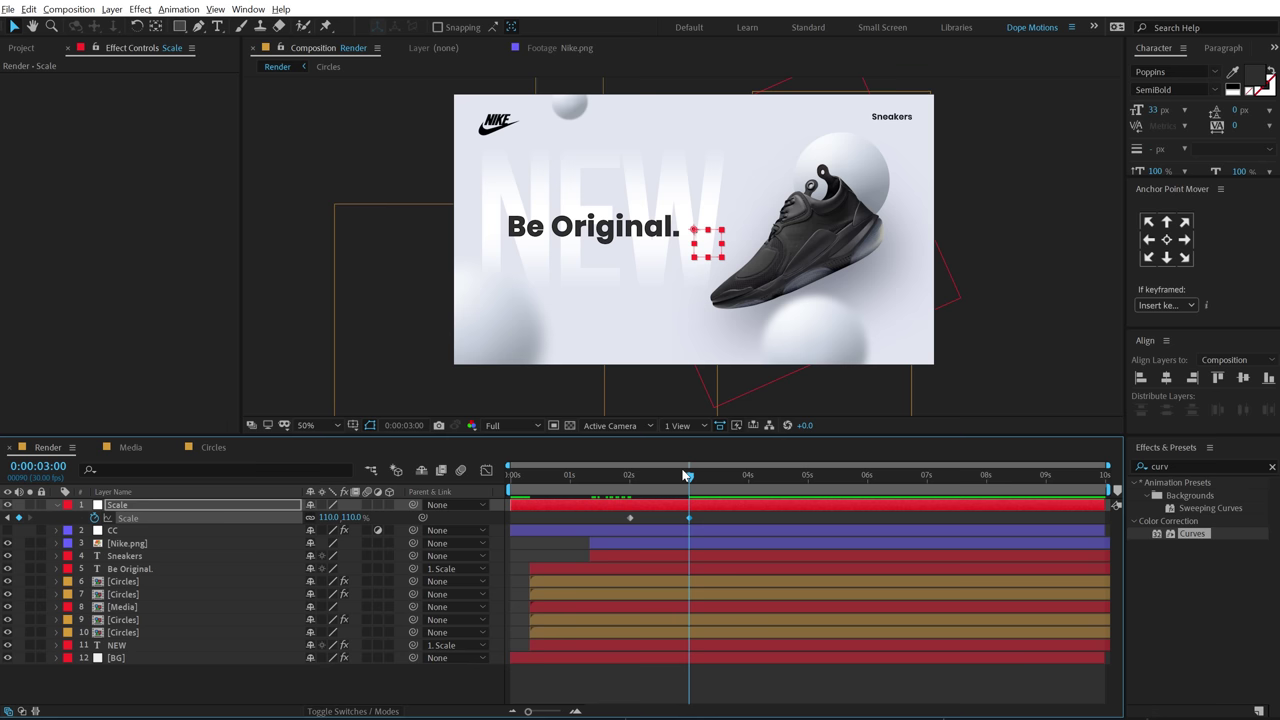
left_click(629, 493)
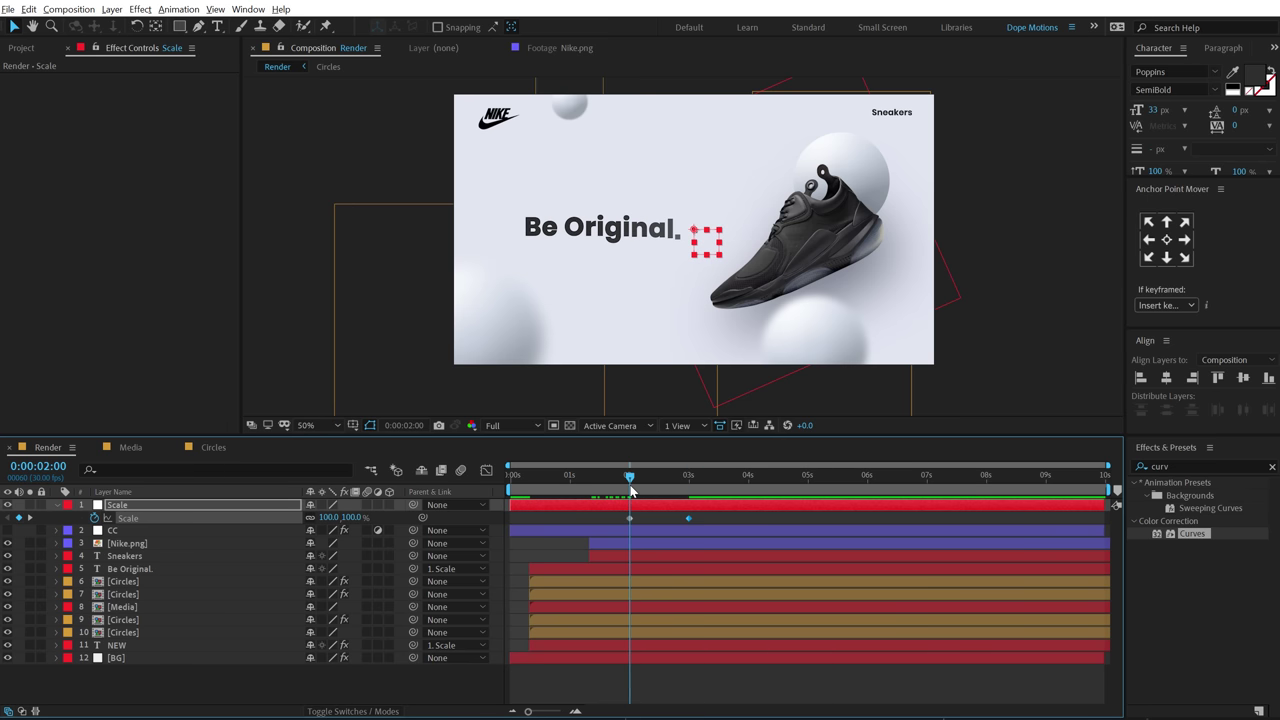
- Add a starting scale keyframe on Media at 2 seconds, then select both layers' scale keyframes
left_click(810, 240)
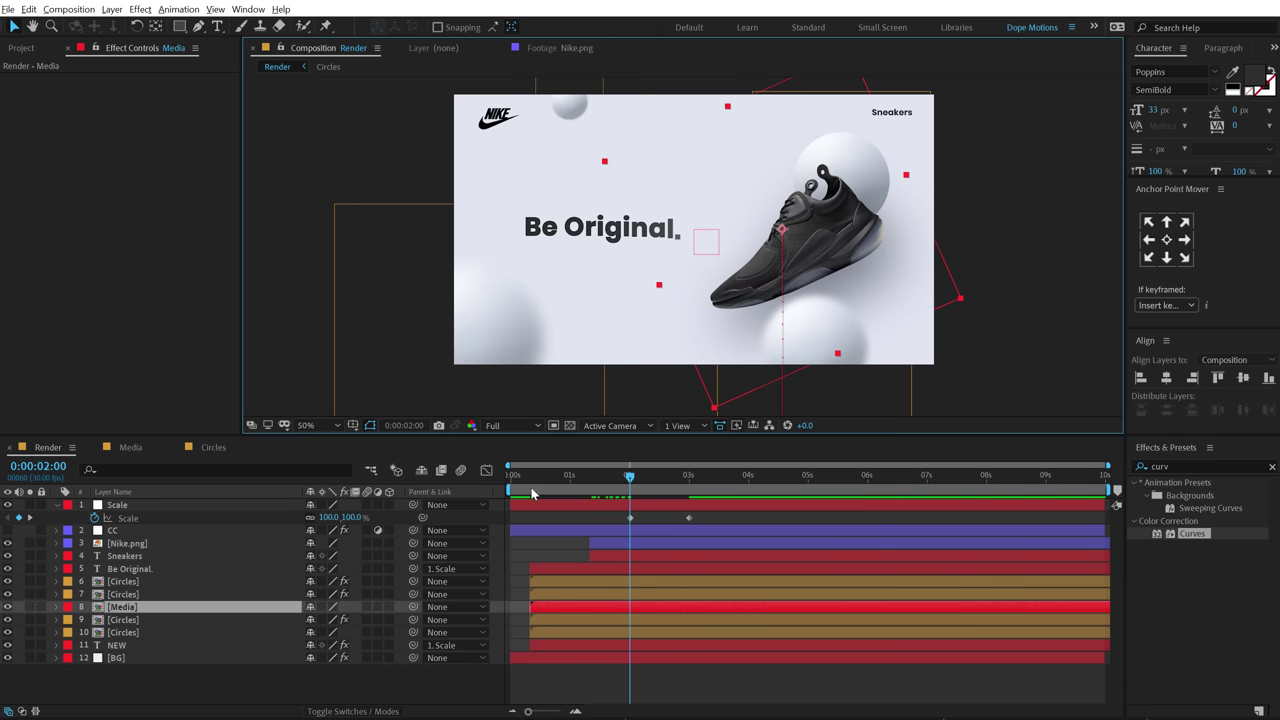
key("s")
left_click(95, 620)
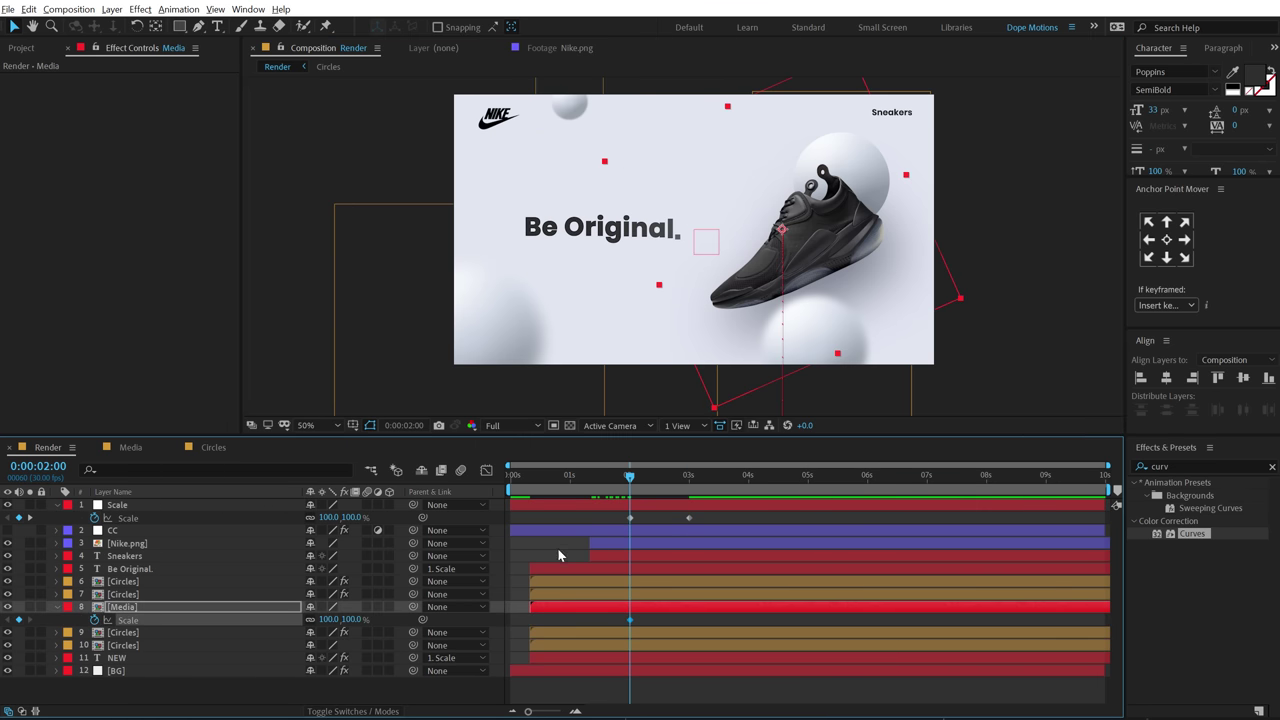
left_click(689, 489)
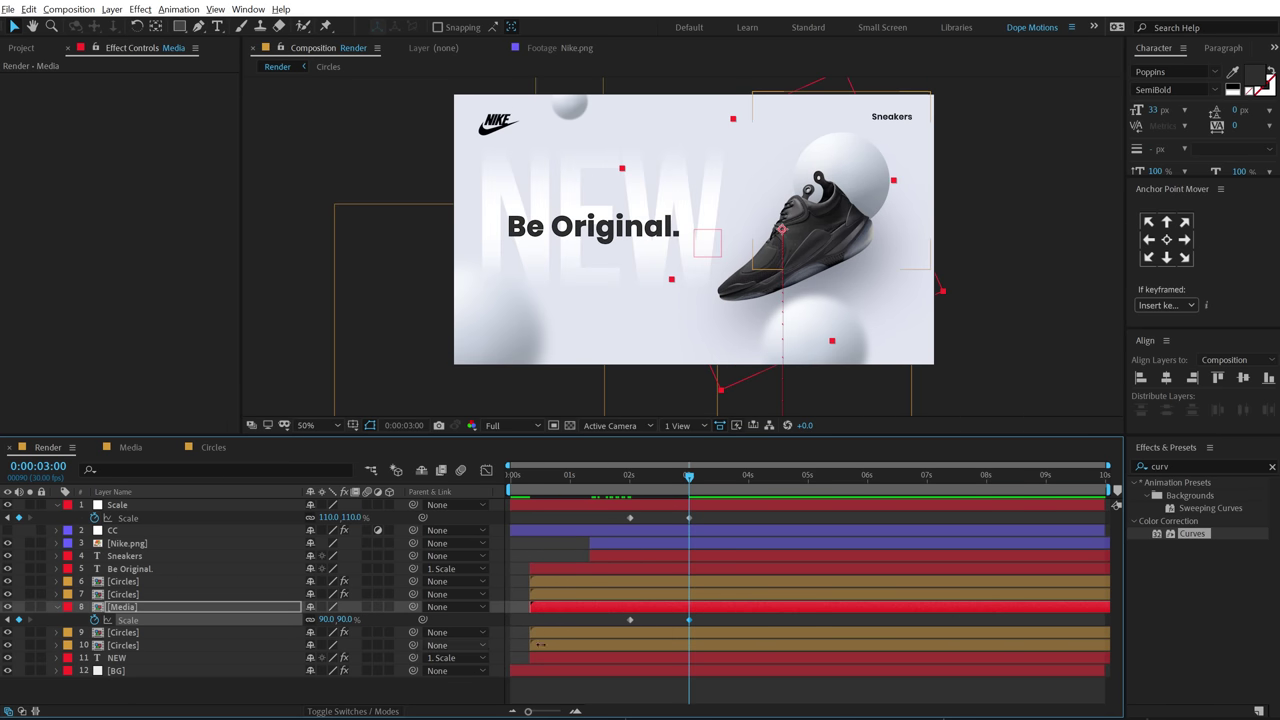
left_click_drag(736, 516, 614, 631)
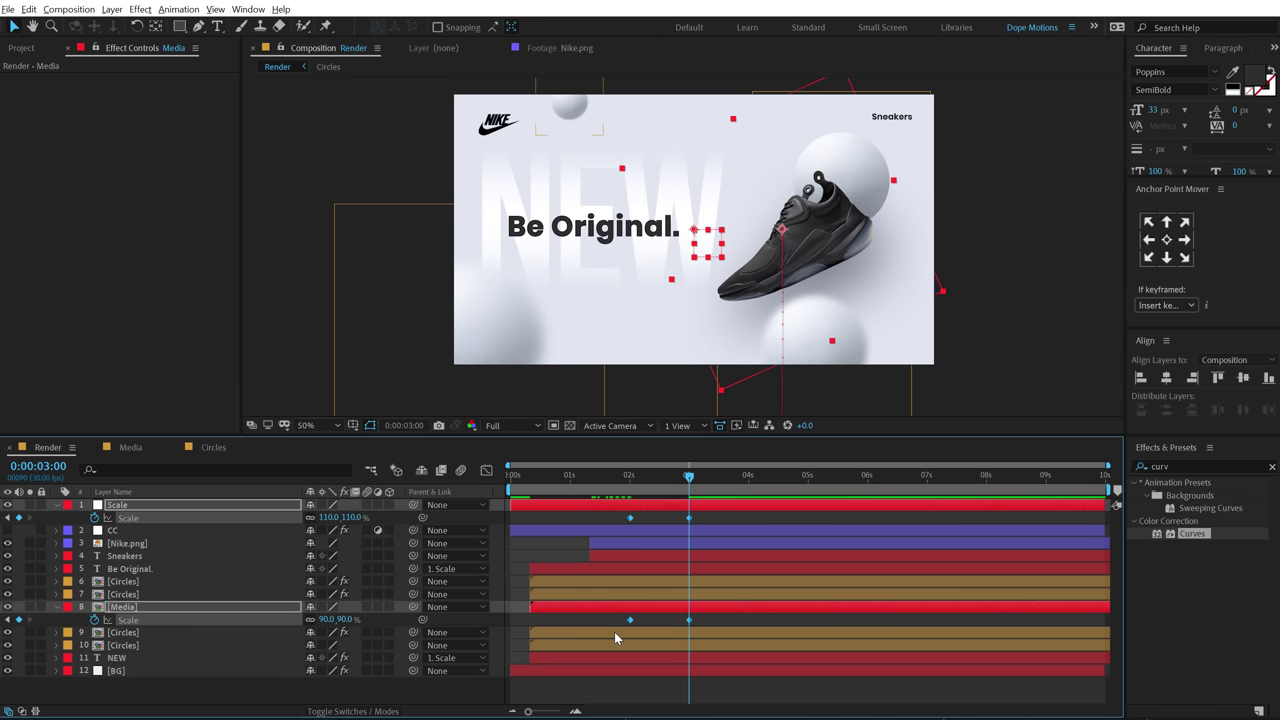
right_click(686, 622)
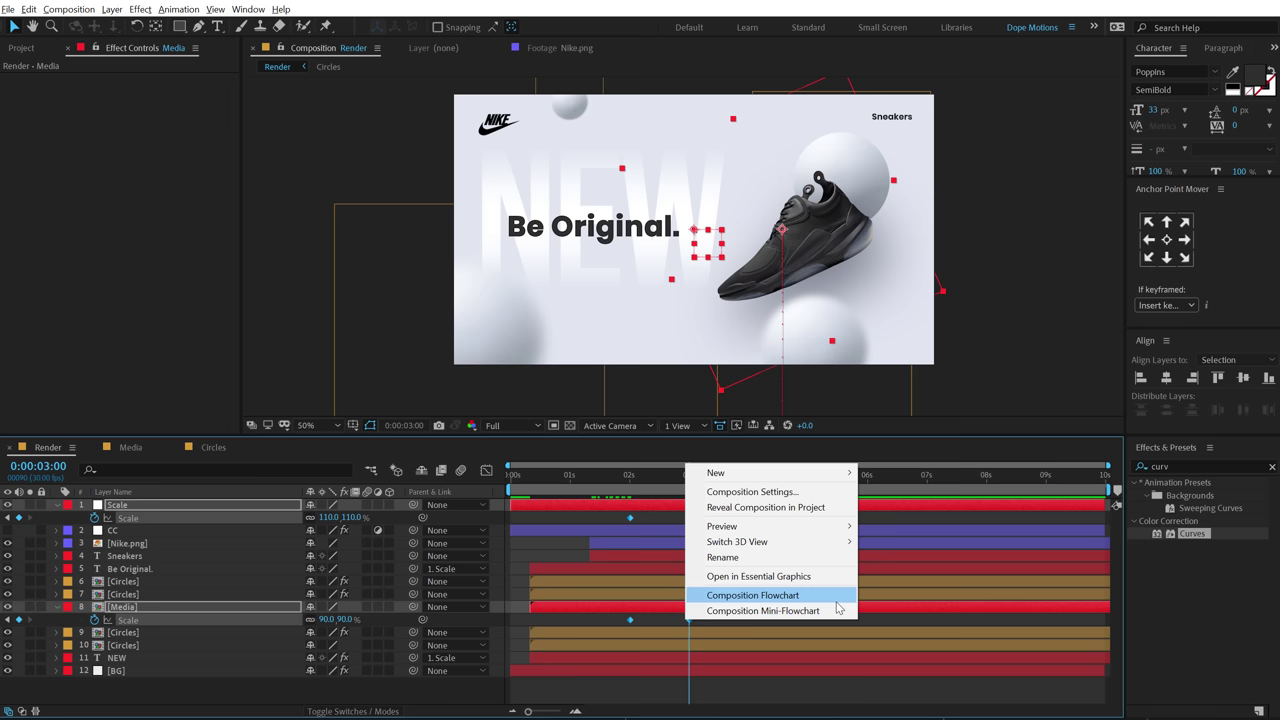
- Apply Easy Ease to the selected scale keyframes
left_click(688, 622)
right_click(688, 622)
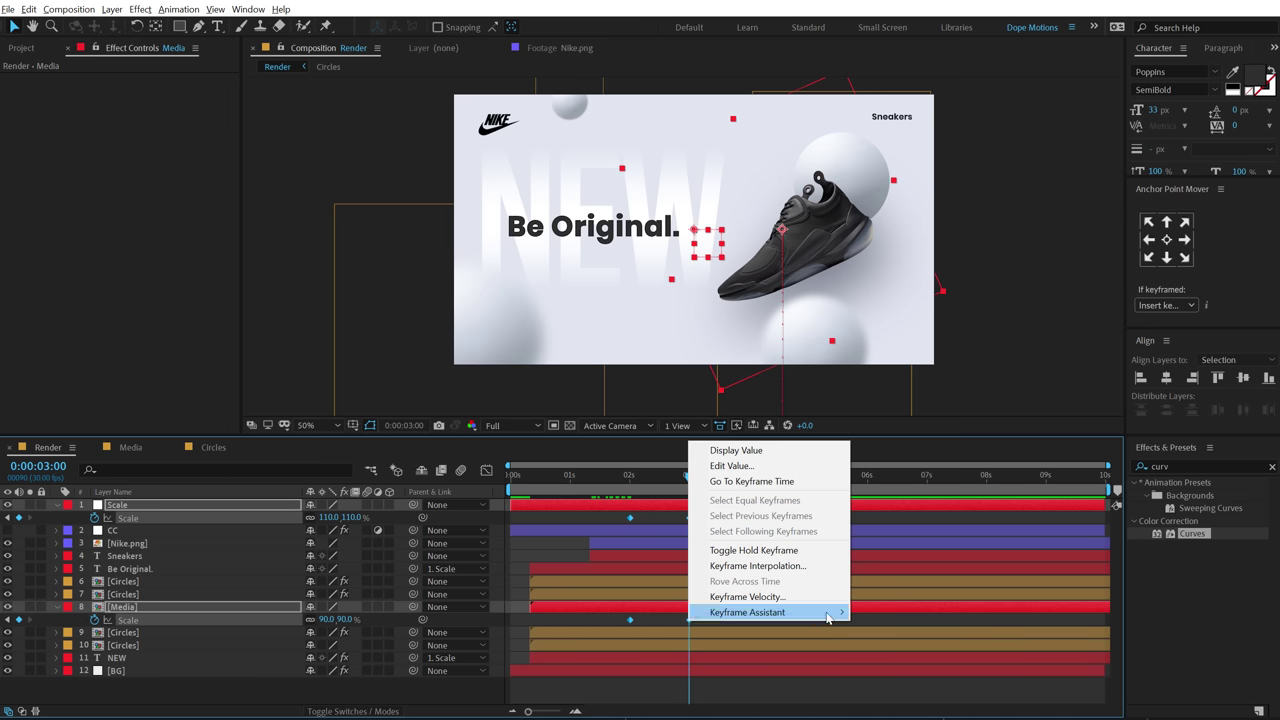
mouse_move(830, 614)
left_click(890, 519)
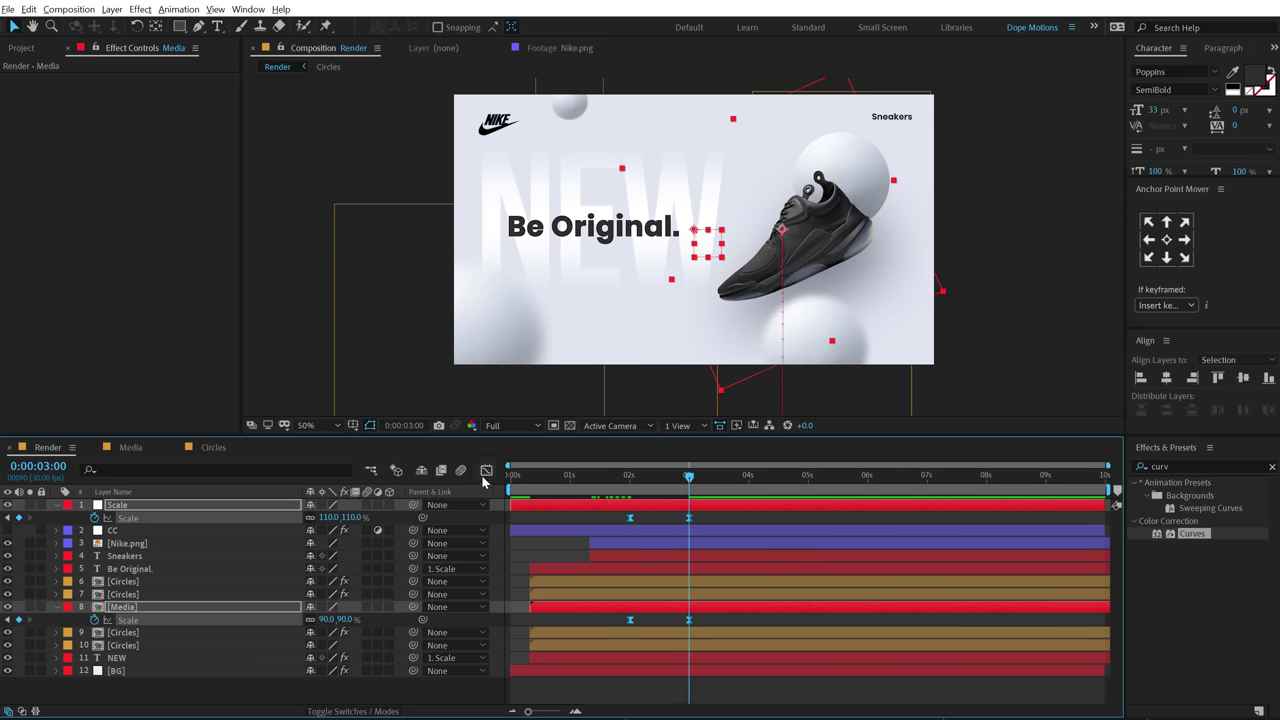
- In the Graph Editor, set outgoing influence to about 94% and incoming to about 89%
left_click(485, 472)
scroll(599, 554, "up", 3)
left_click(838, 490)
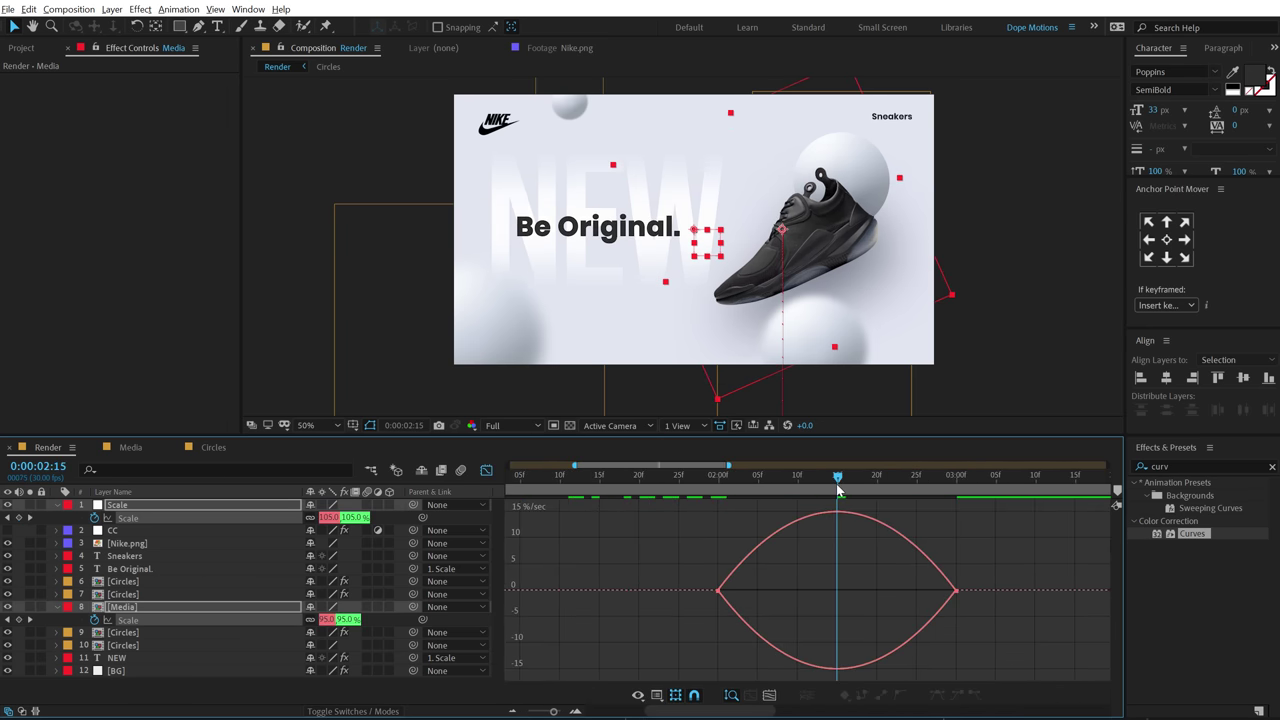
left_click(718, 590)
left_click_drag(758, 591, 828, 591)
left_click(957, 590)
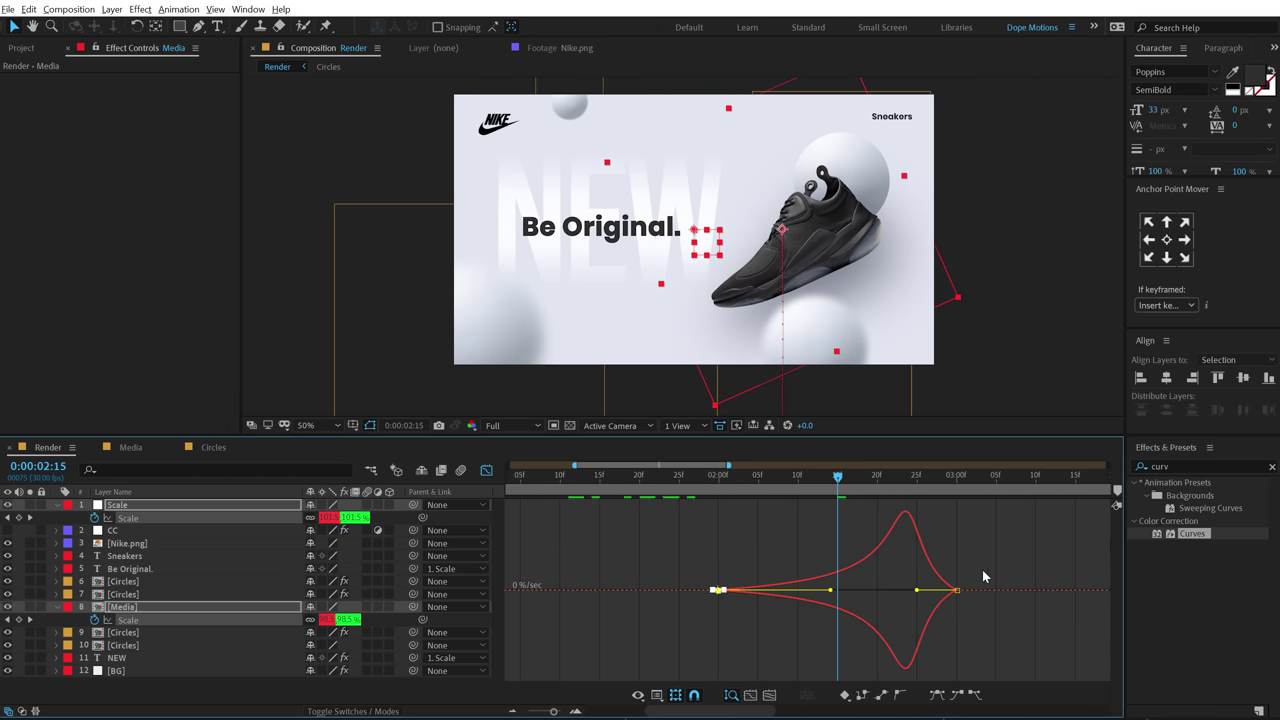
left_click_drag(919, 592, 843, 591)
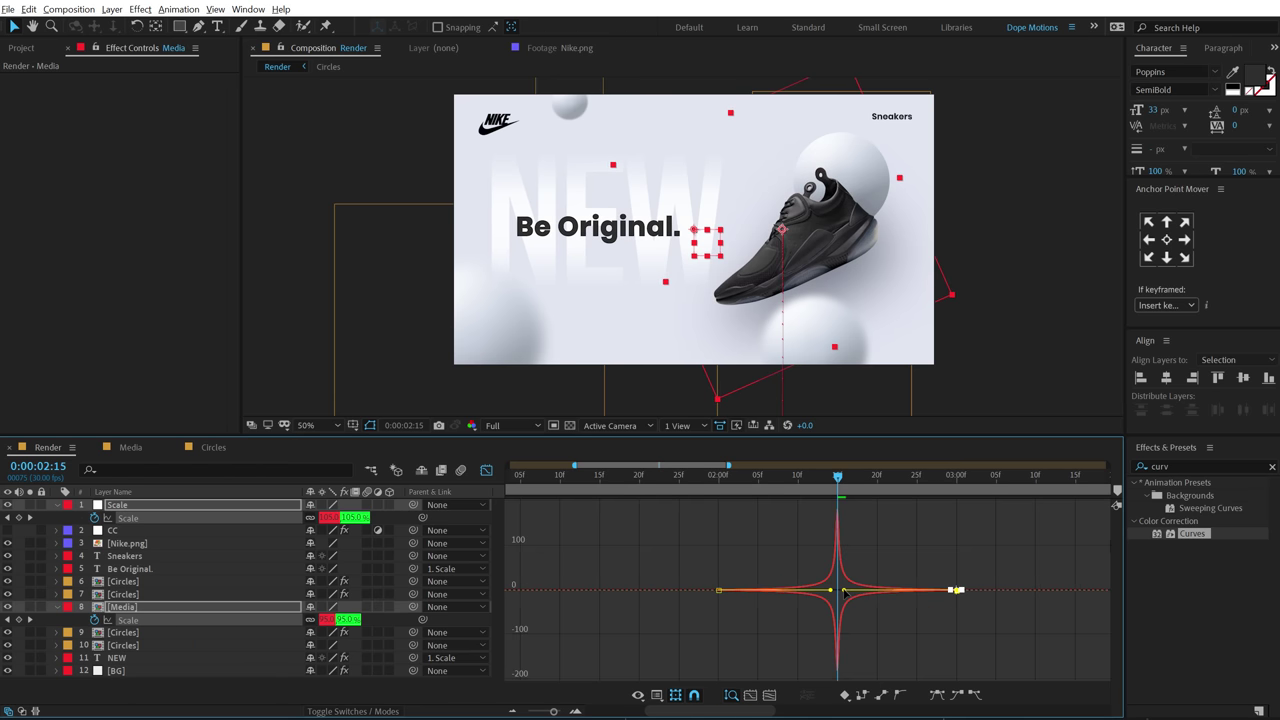
- Preview the eased push-in from the 2-second mark and return to the layer timeline
left_click(720, 477)
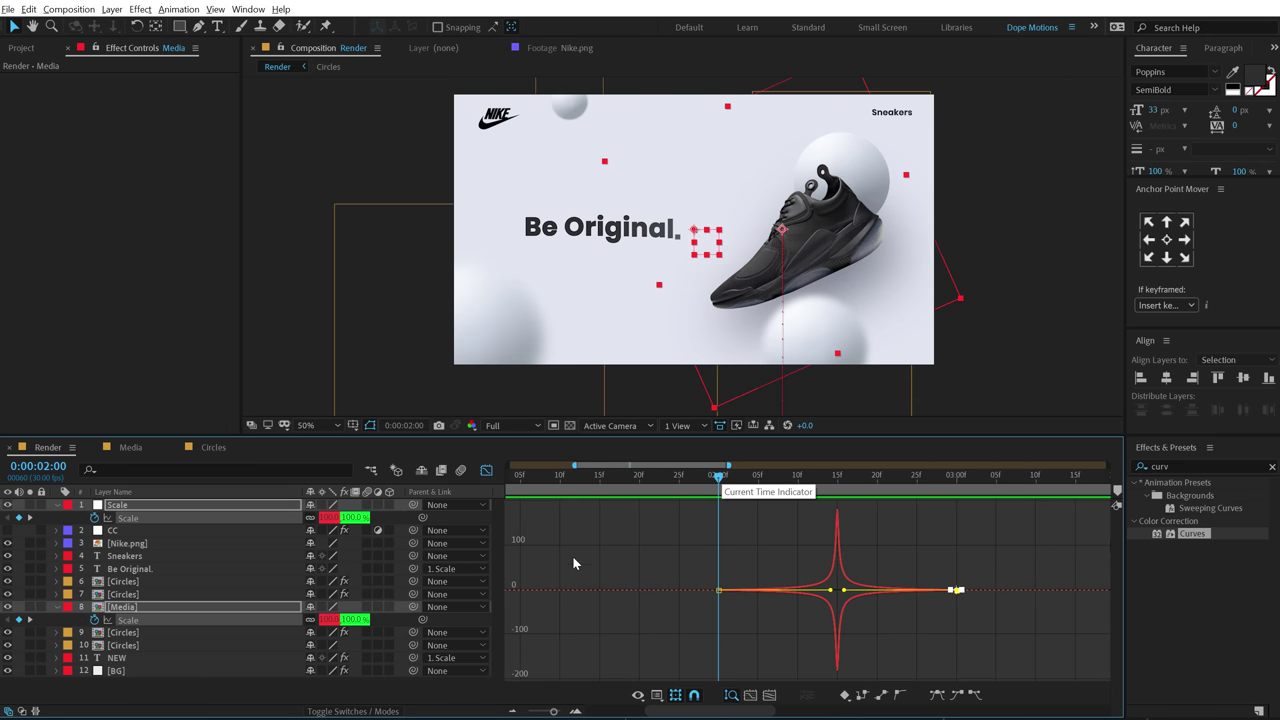
key("minus")
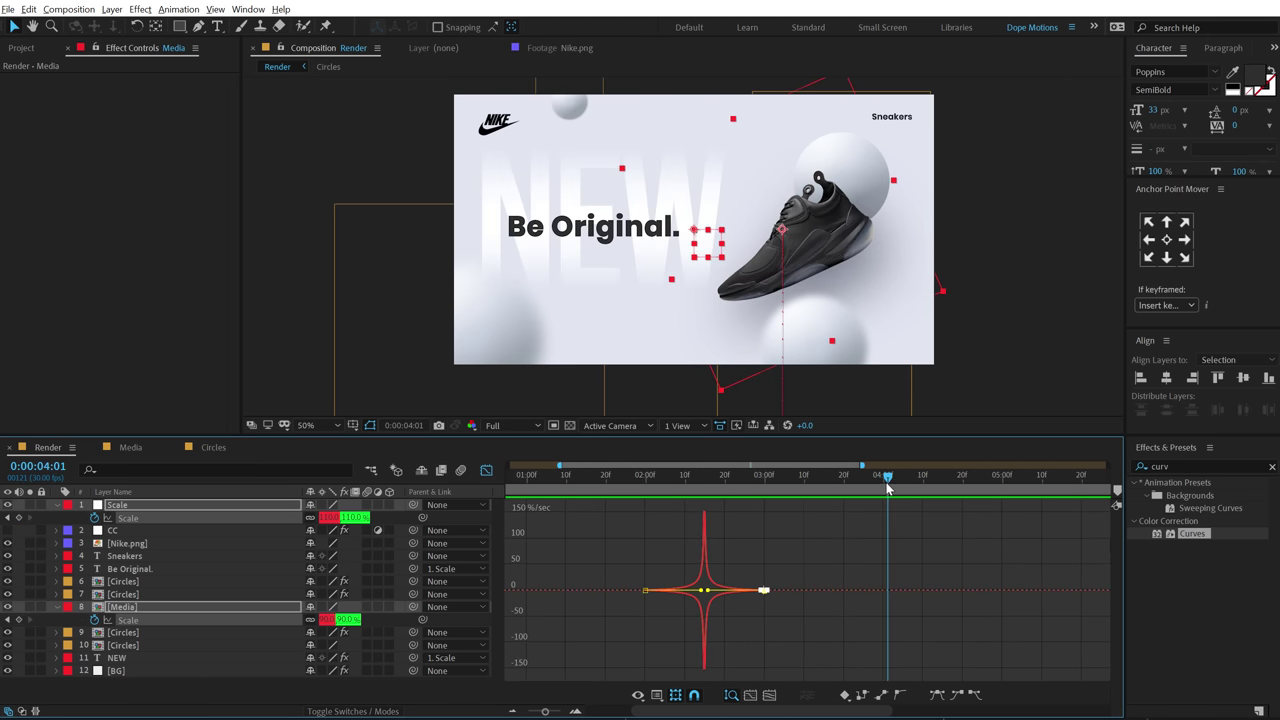
left_click(487, 470)
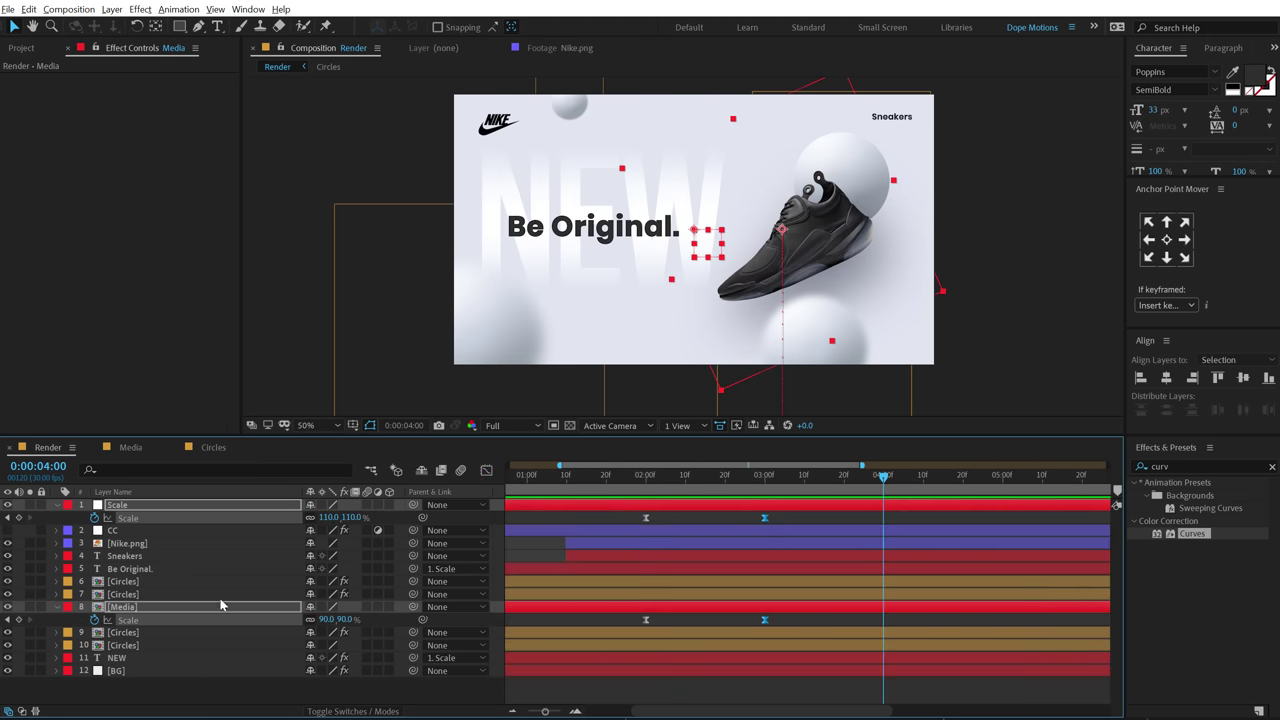
left_click(137, 702)
key("ctrl+a")
key("u")
left_click(140, 698)
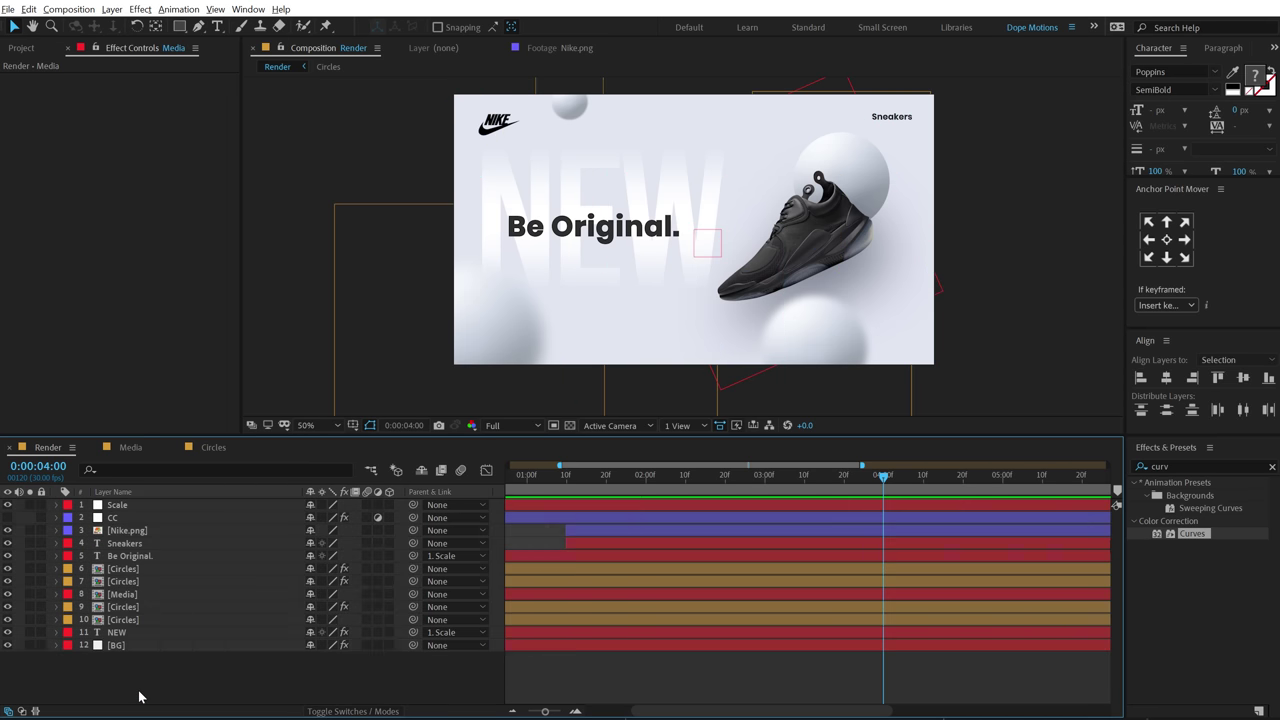
key("semicolon")
key("Home")
key("space")
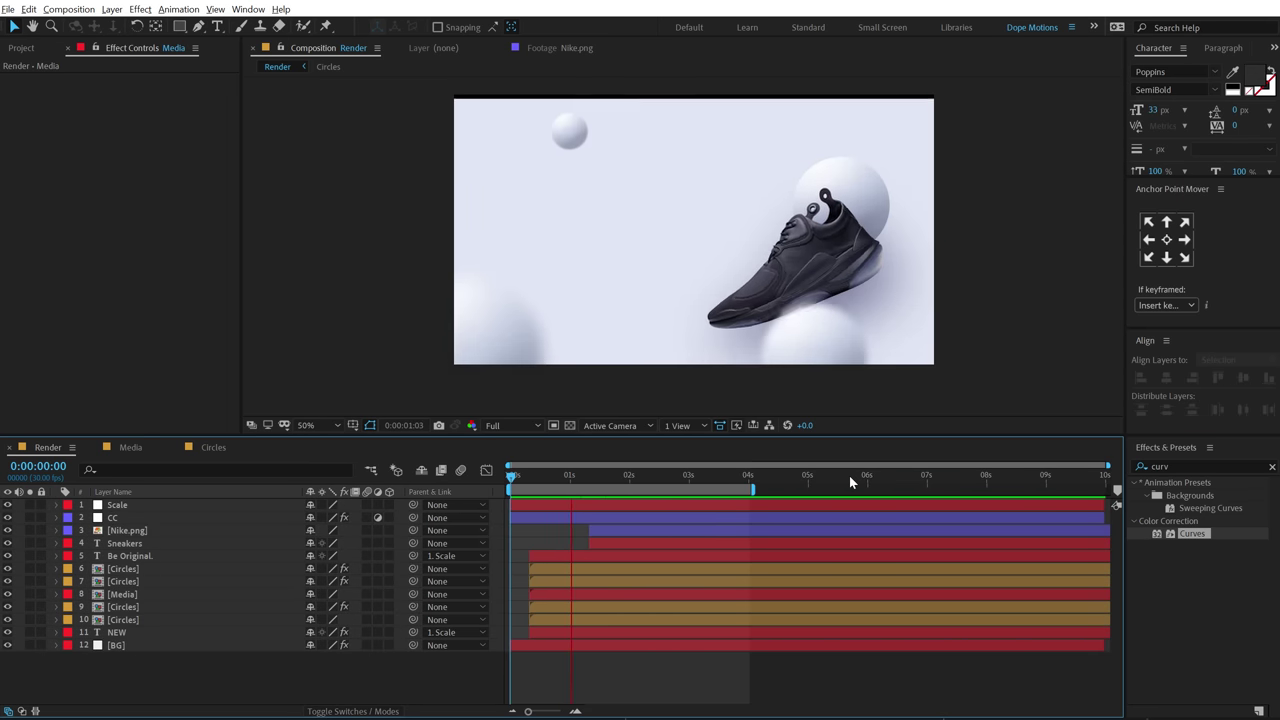